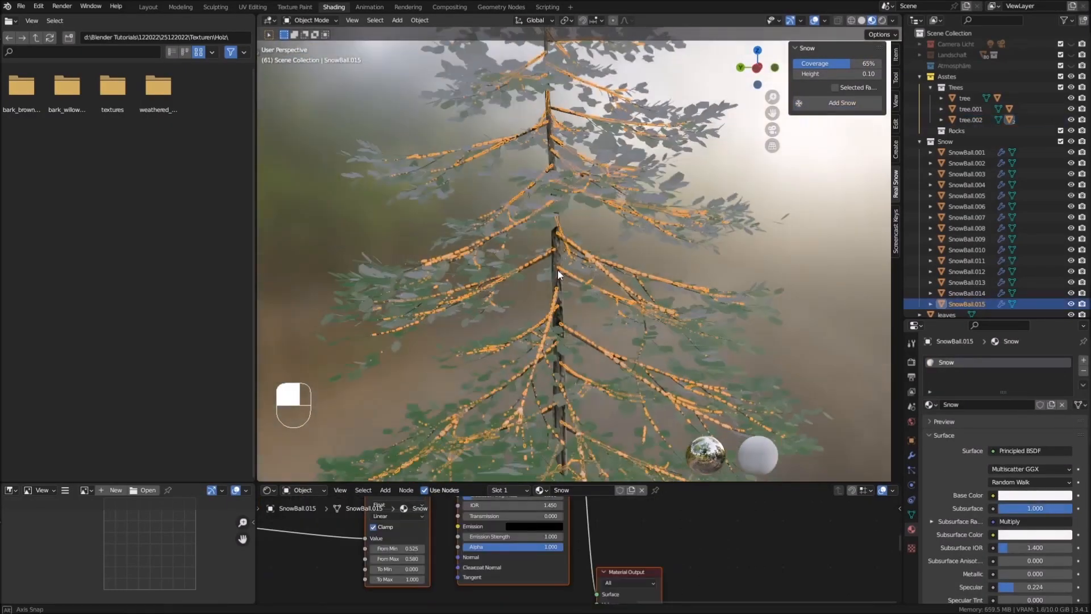
pyautogui.click(527, 247)
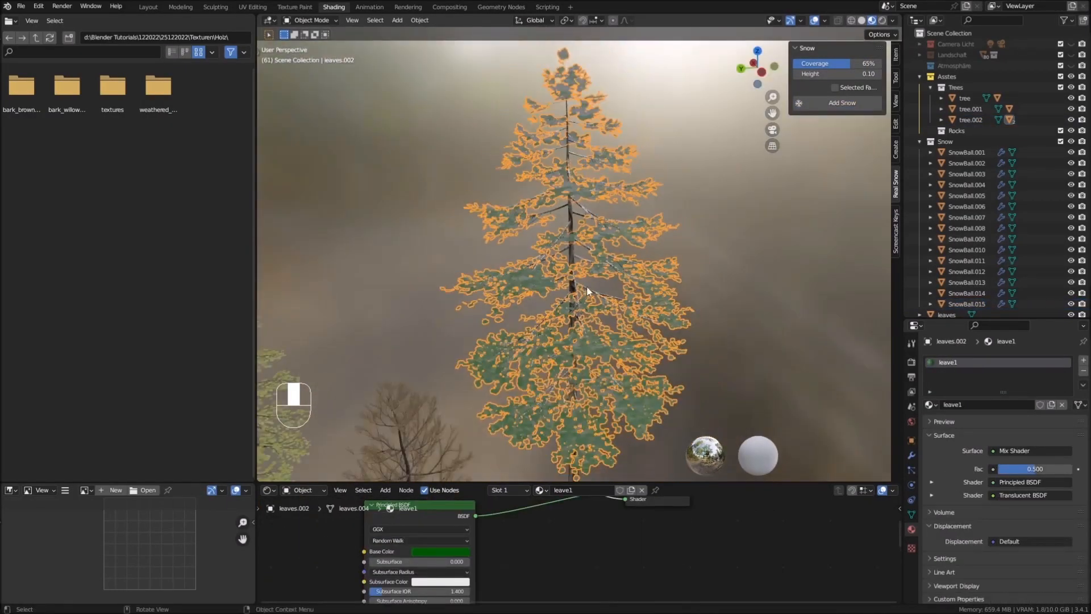
pyautogui.hotkey('alt', 'a')
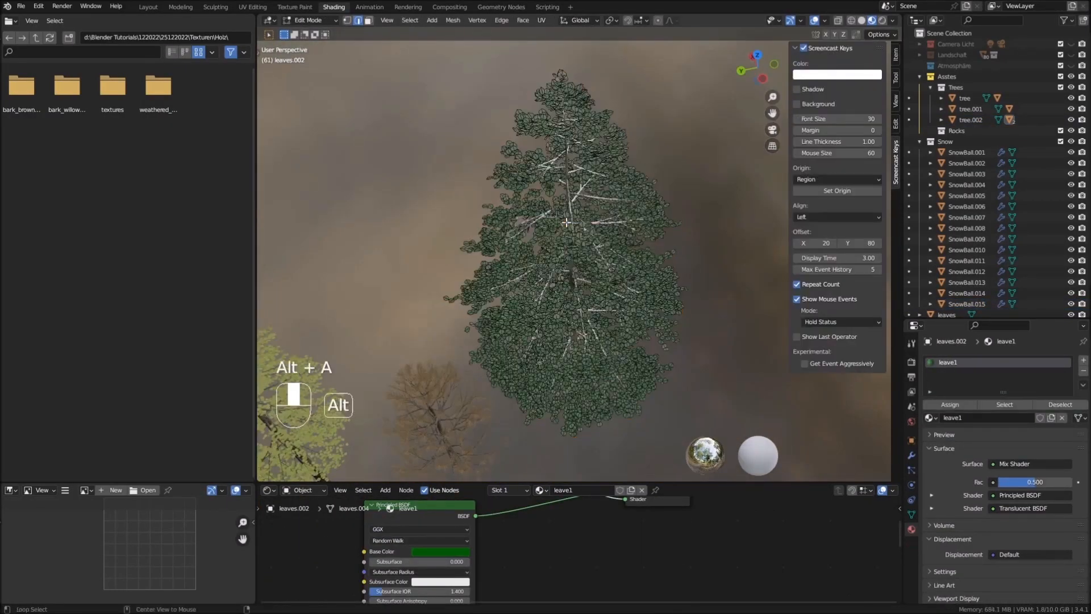
pyautogui.press('c')
pyautogui.moveTo(500, 244)
pyautogui.mouseDown()
pyautogui.moveTo(487, 232)
pyautogui.moveTo(547, 103)
pyautogui.moveTo(569, 238)
pyautogui.mouseUp()
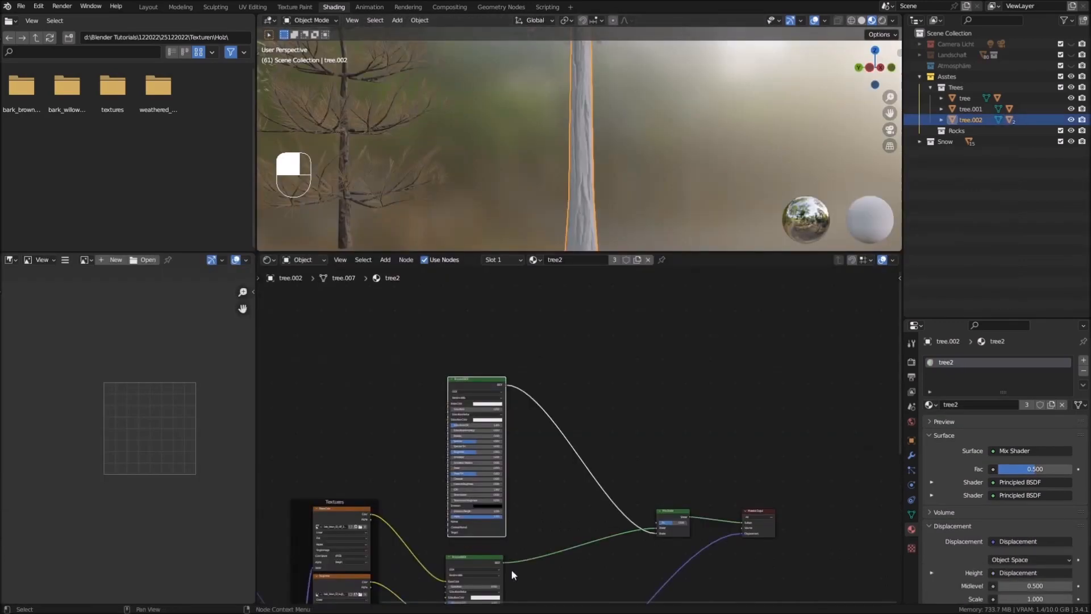
pyautogui.hotkey('shift', 'a')
pyautogui.moveTo(325, 352)
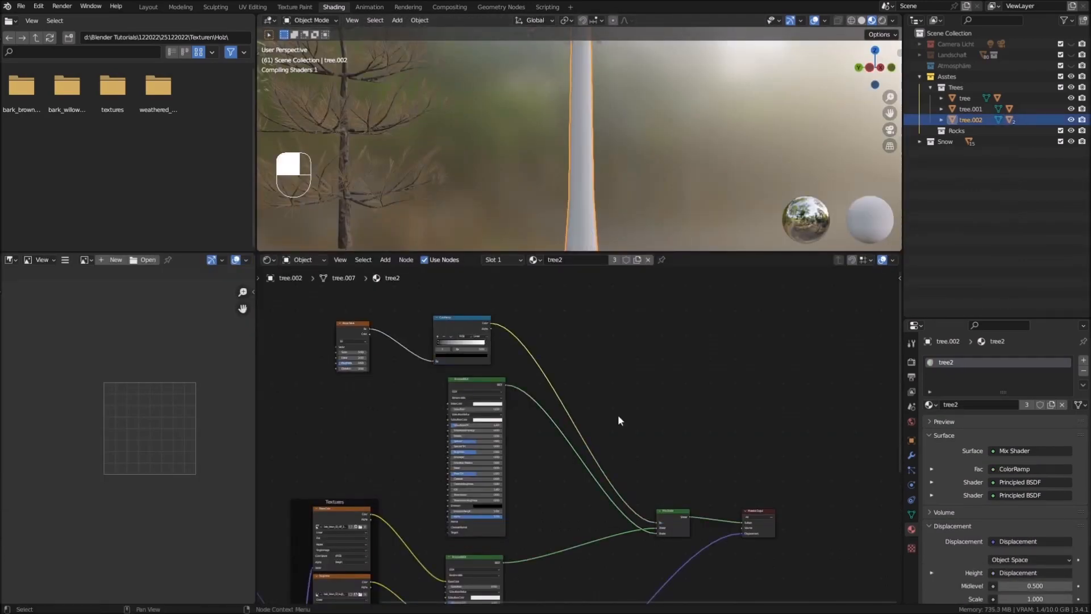
pyautogui.scroll(2, 375, 358)
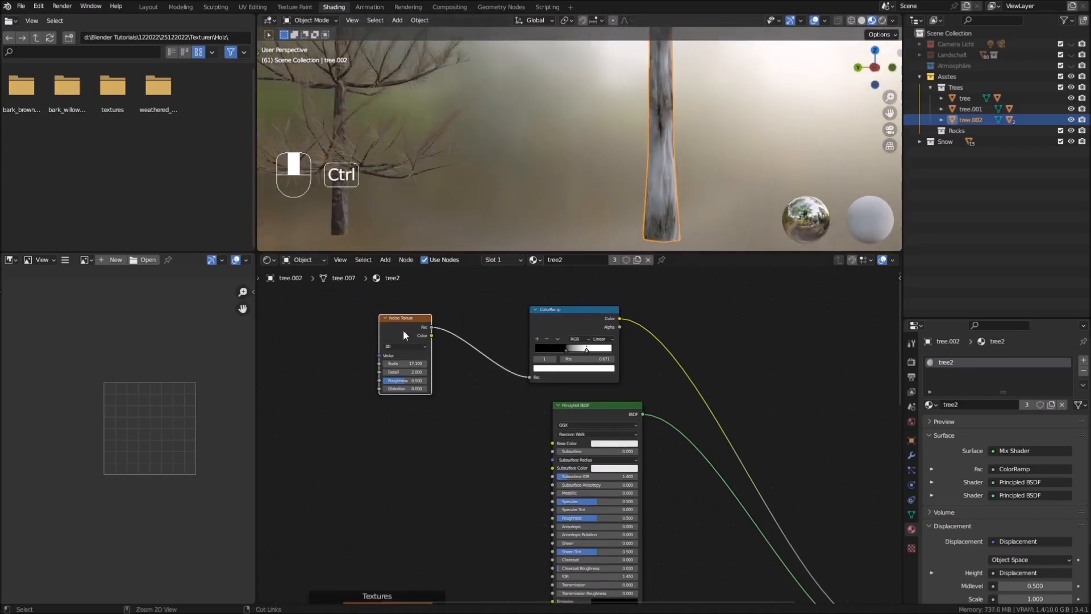
pyautogui.hotkey('ctrl', 't')
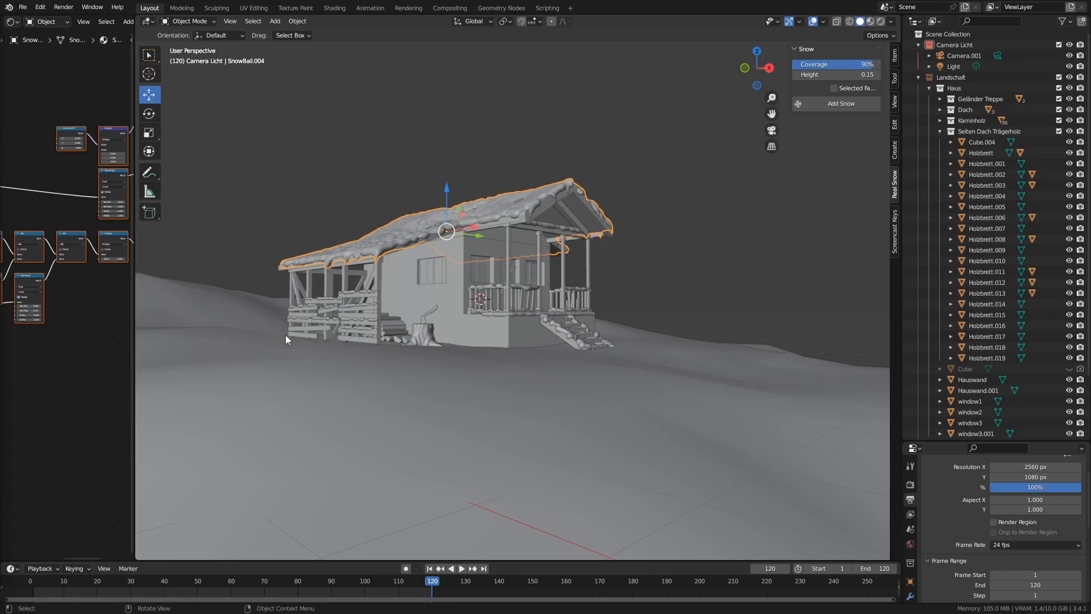
pyautogui.moveTo(315, 342); pyautogui.dragTo(324, 360, button='middle')
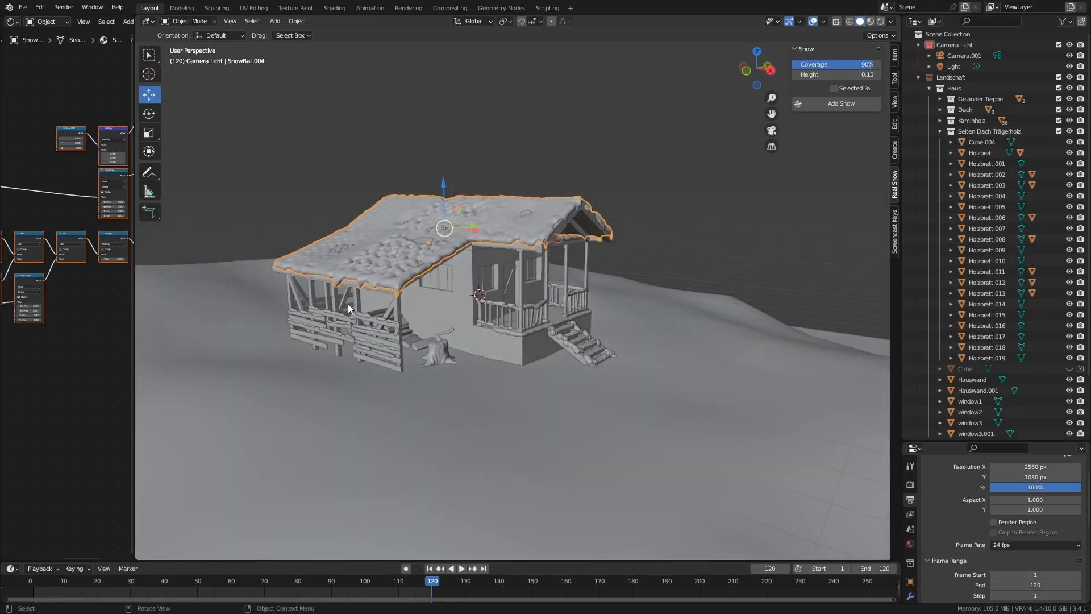
pyautogui.moveTo(348, 304); pyautogui.dragTo(393, 347, button='middle')
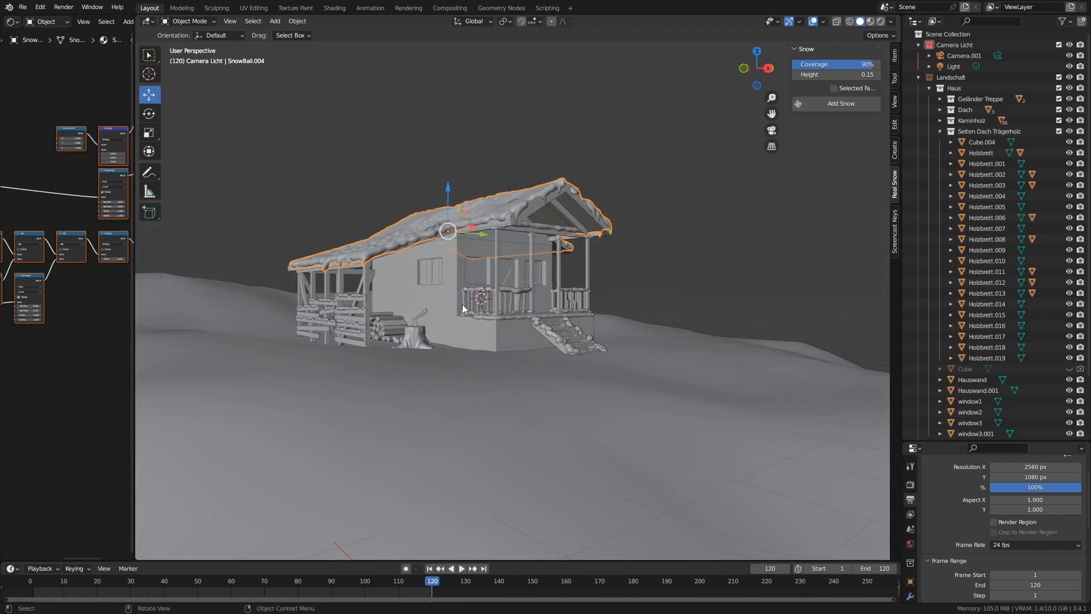
pyautogui.moveTo(516, 285); pyautogui.dragTo(517, 292, button='middle')
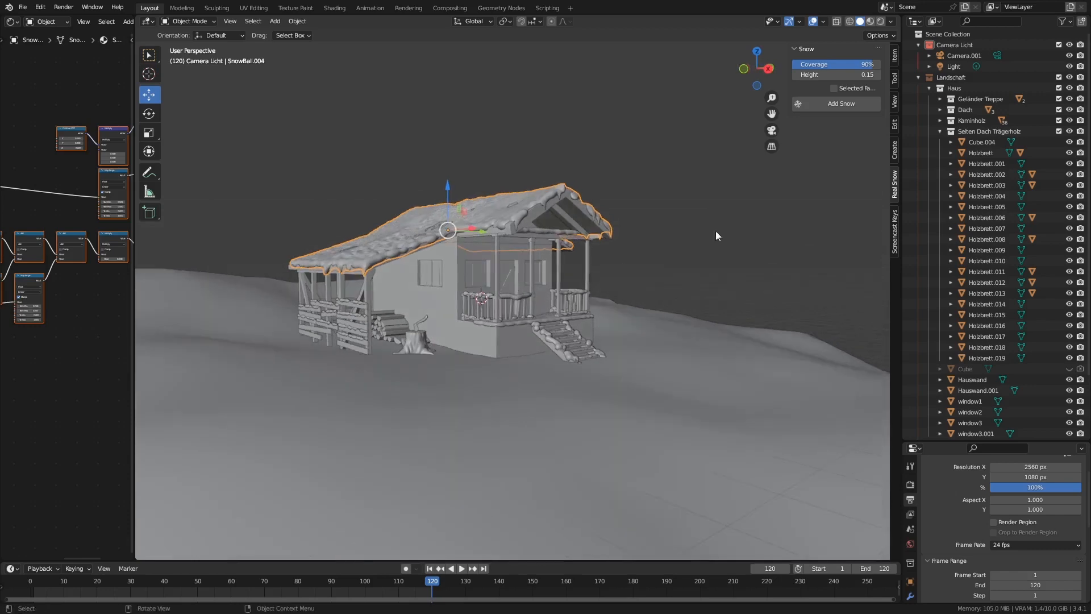
# Collapse the Seiten Dach Trägerholz, Haus, Landschaft and Camera Licht collections in the outliner
pyautogui.click(940, 131)
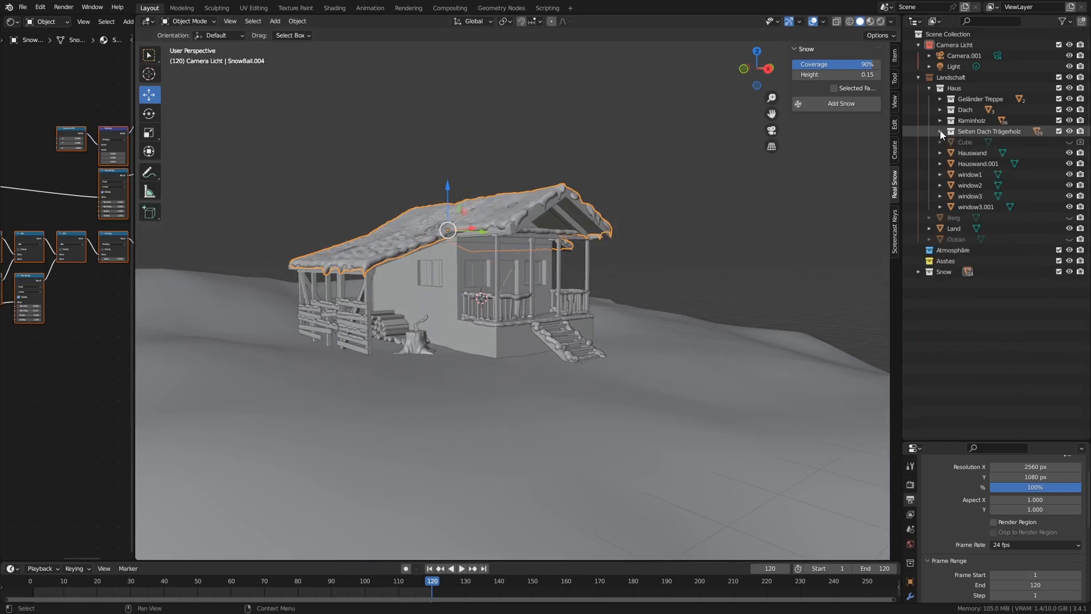
pyautogui.click(929, 88)
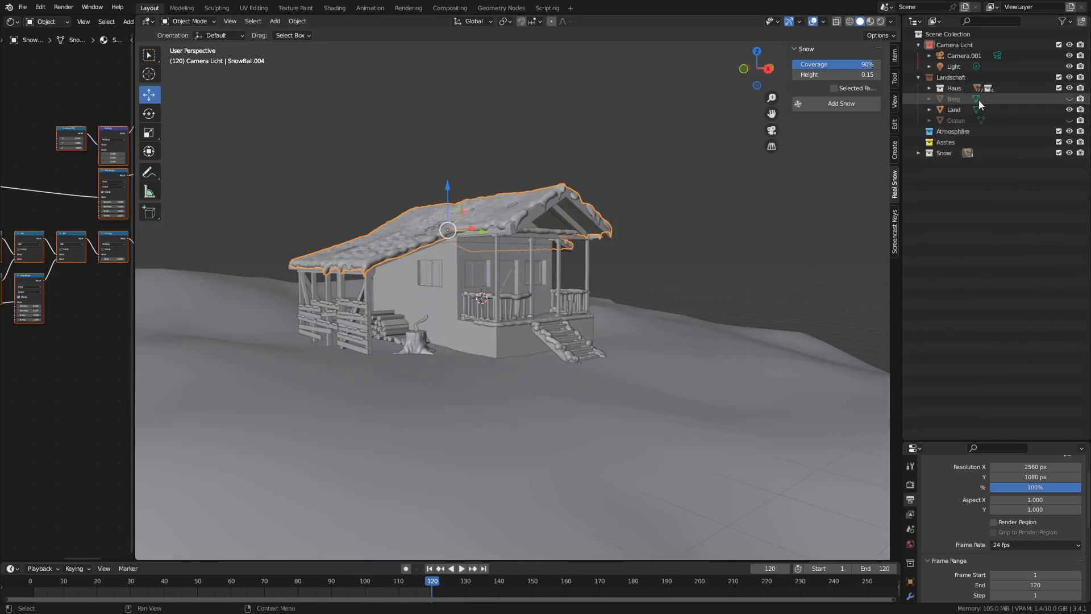
pyautogui.click(919, 77)
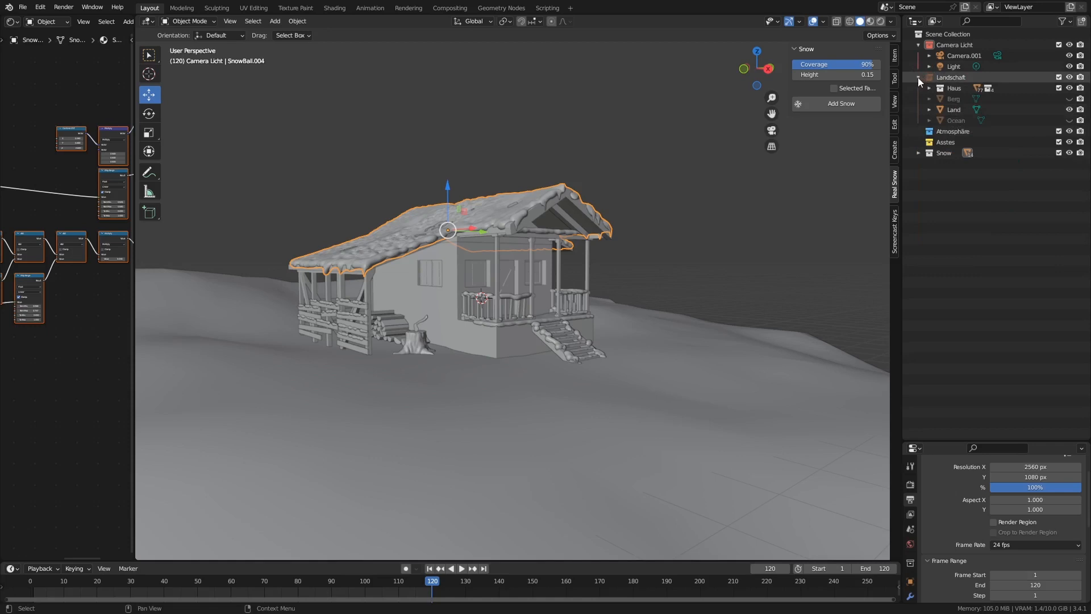
pyautogui.click(918, 45)
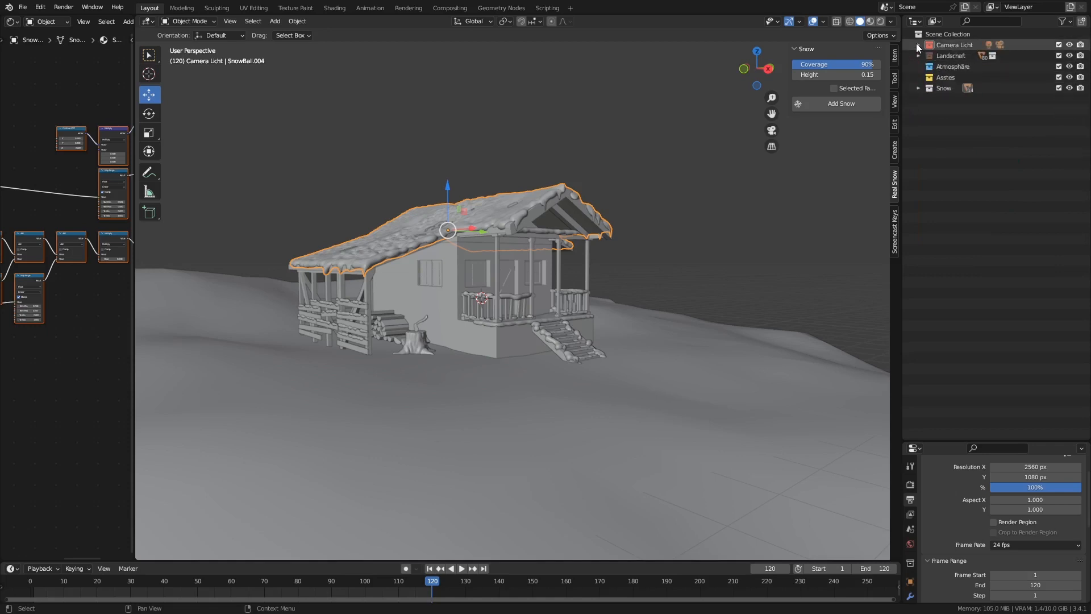
# Create a new collection inside the Asstes collection and name it Trees
pyautogui.click(939, 77)
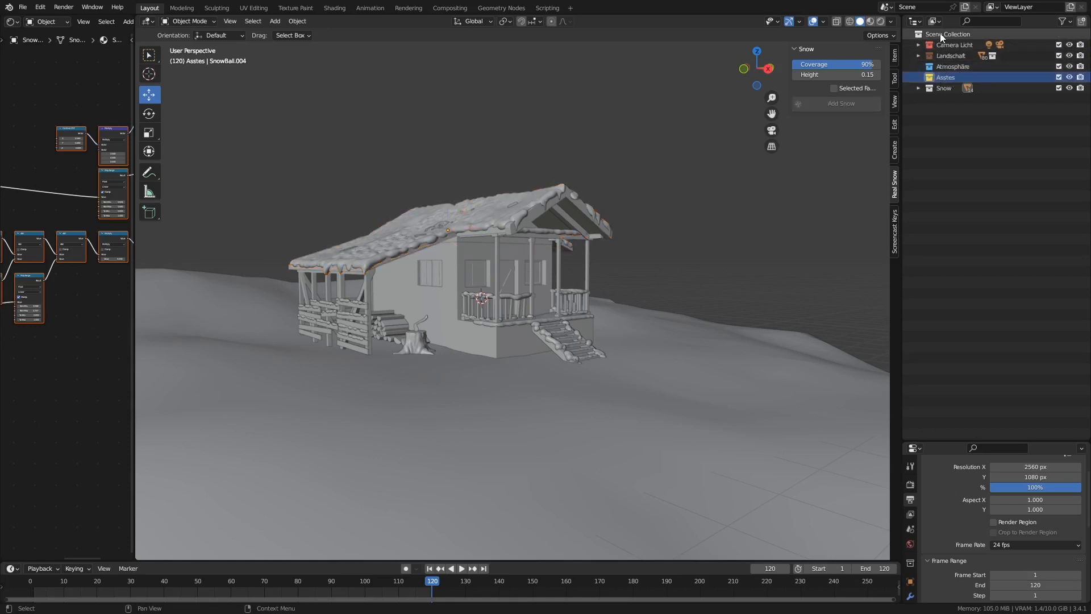
pyautogui.rightClick(949, 78)
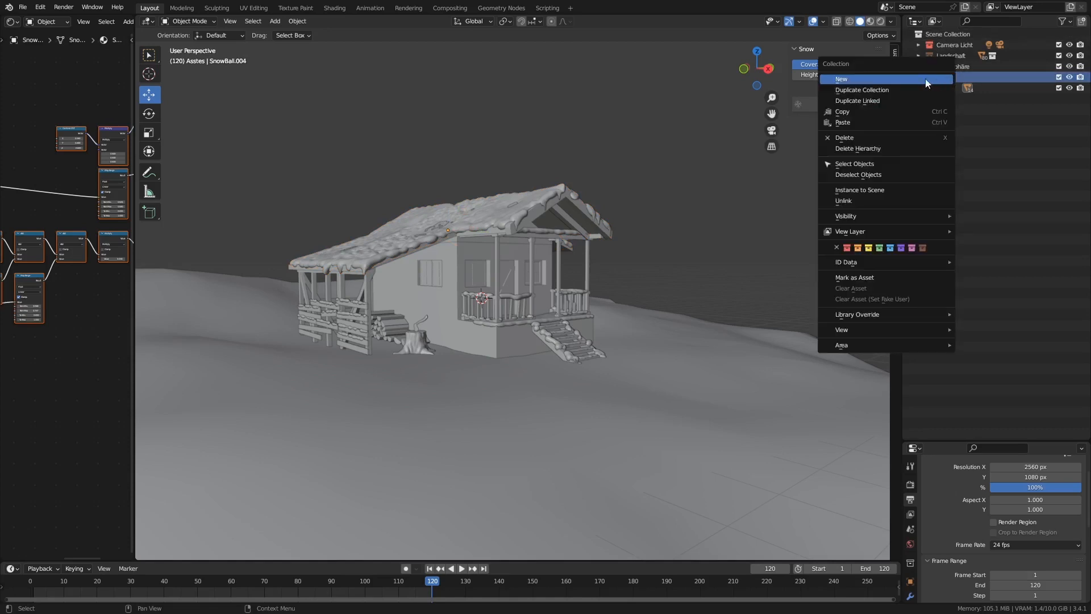
pyautogui.click(908, 80)
pyautogui.doubleClick(968, 88)
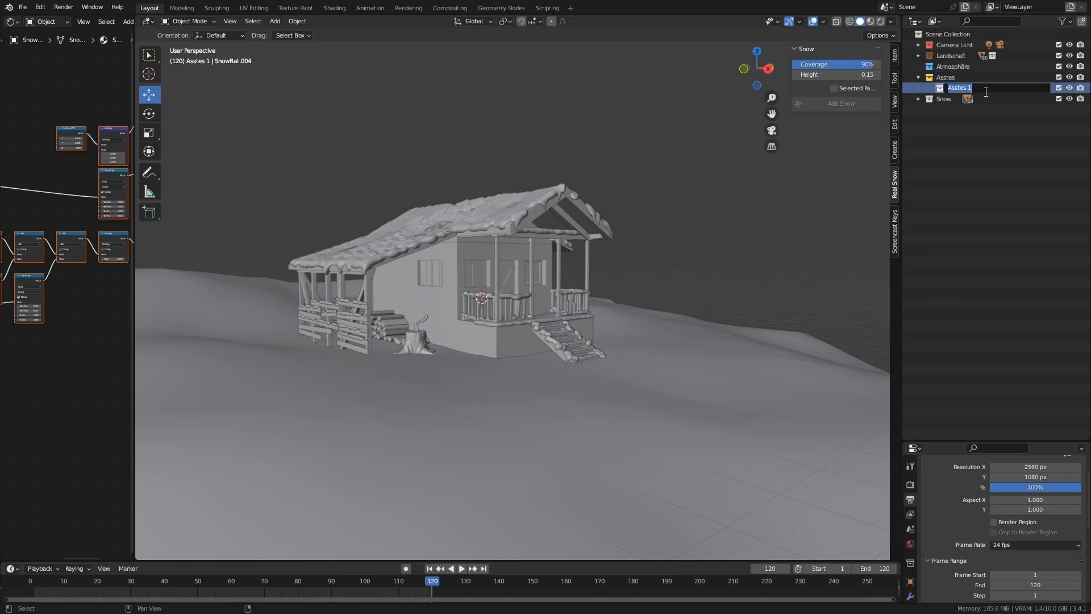
pyautogui.write('Trees')
pyautogui.press('Return')
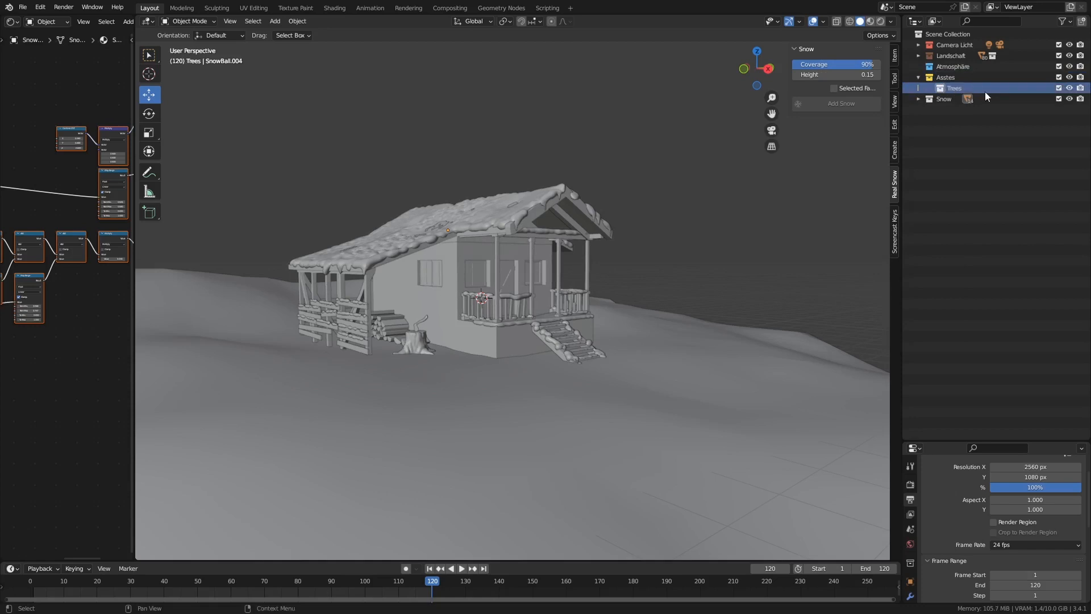
# Add a second collection named Rocks inside Asstes, and collapse the Asstes collection
pyautogui.click(947, 76)
pyautogui.rightClick(953, 76)
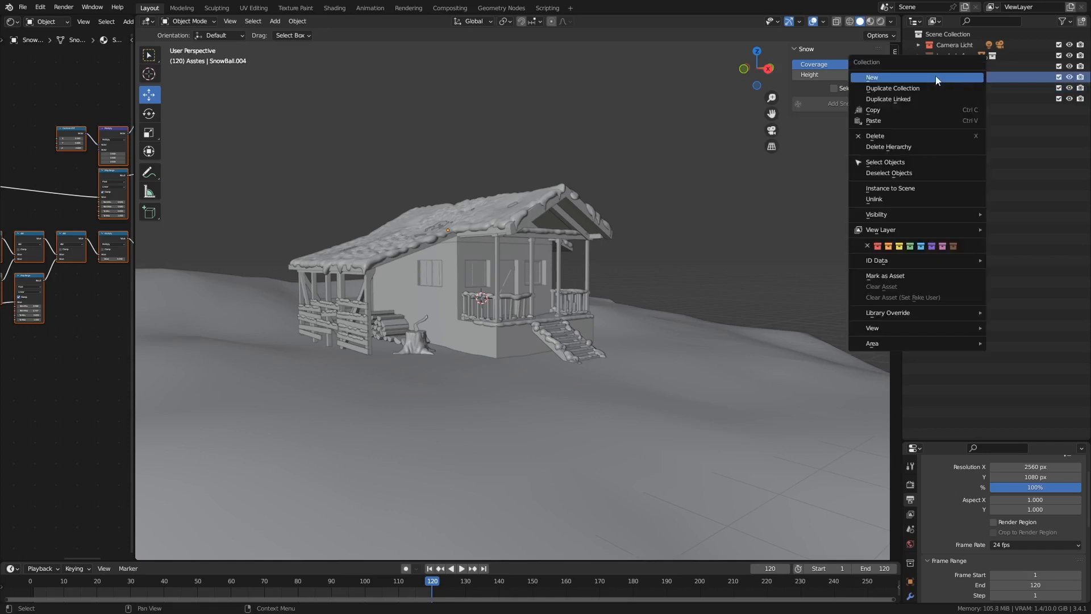
pyautogui.click(936, 76)
pyautogui.doubleClick(956, 99)
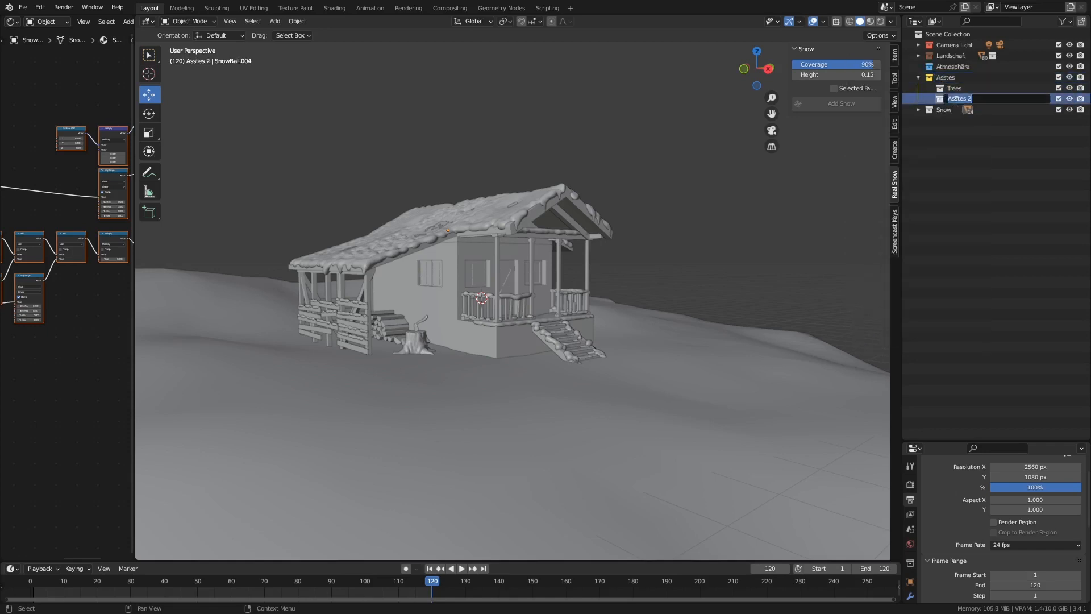
pyautogui.write('Rocks')
pyautogui.press('Return')
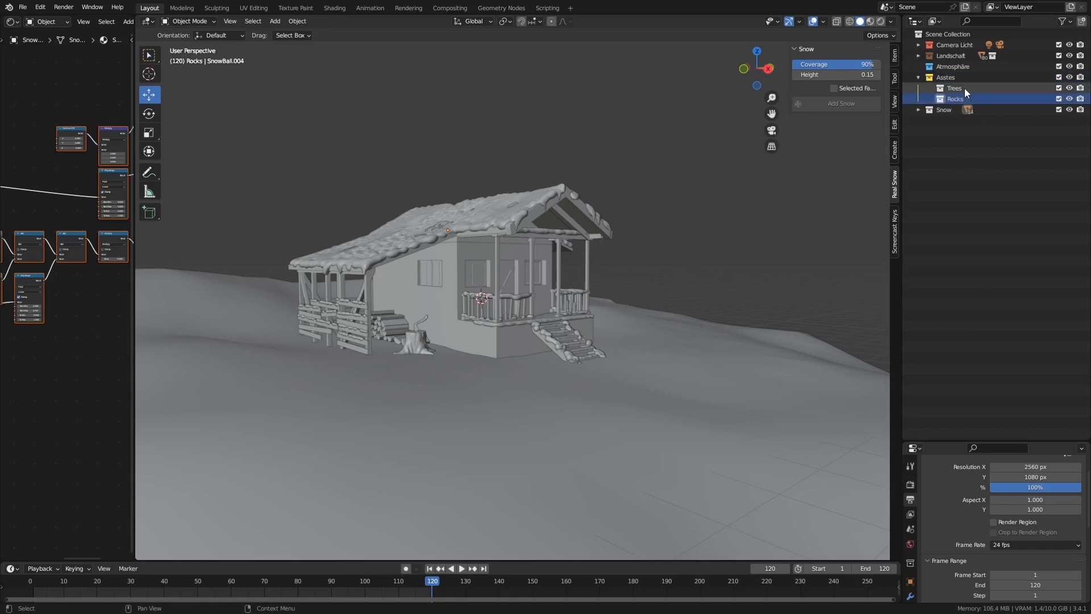
pyautogui.click(917, 76)
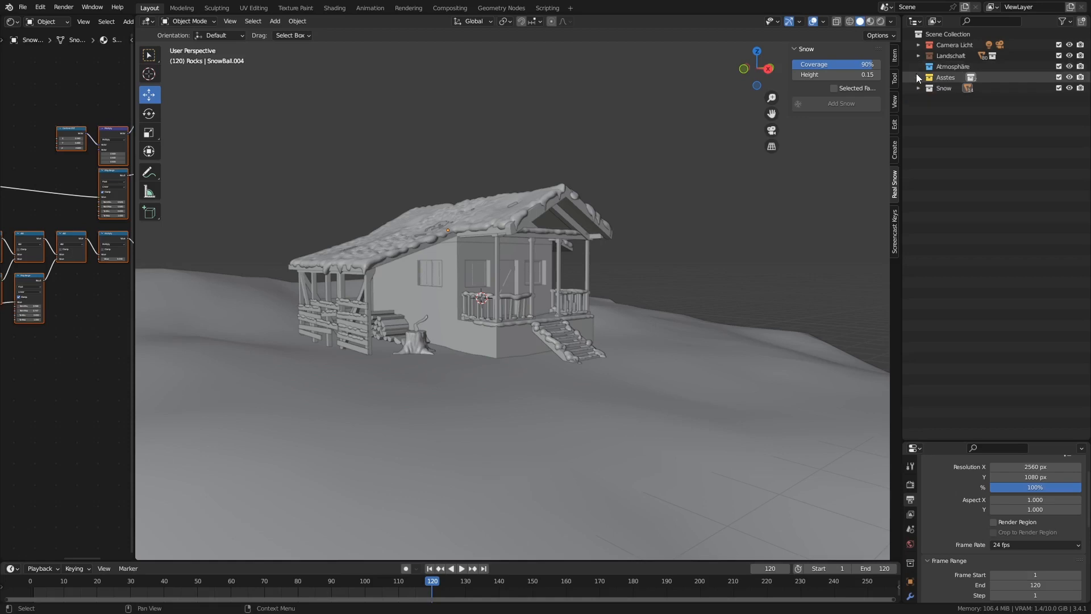
# Hide the Camera Licht, Landschaft, Atmosphäre and Snow collections in the viewport
pyautogui.click(1070, 45)
pyautogui.click(1070, 56)
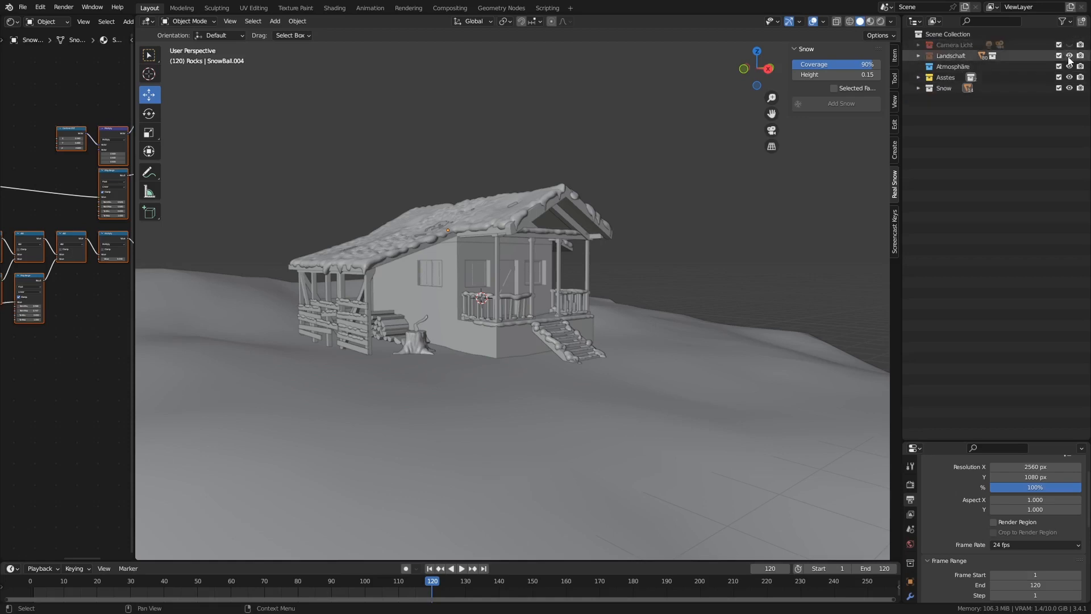
pyautogui.click(1070, 66)
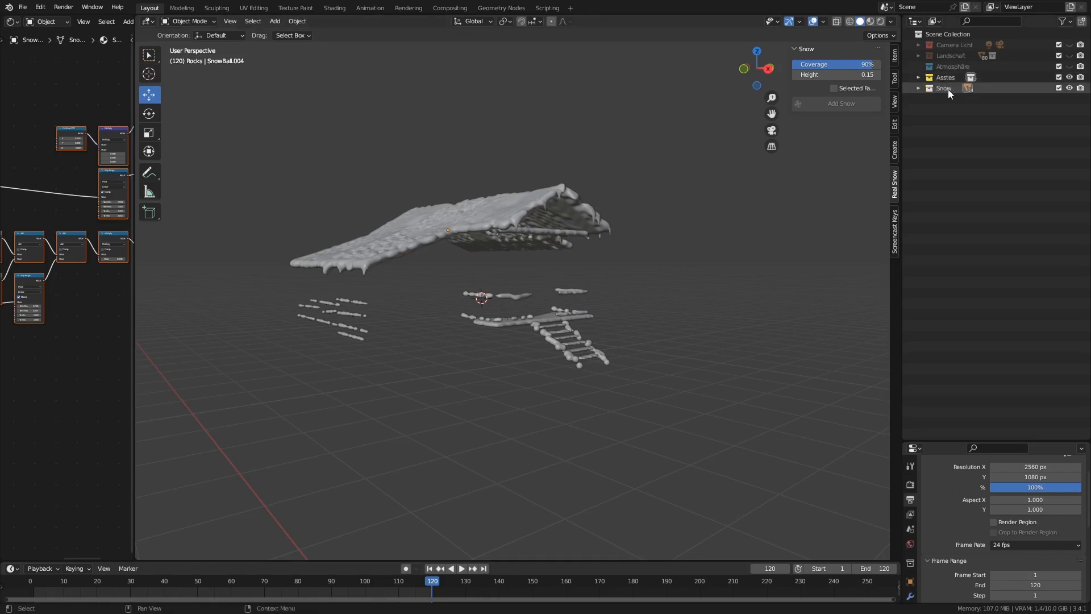
pyautogui.click(1069, 89)
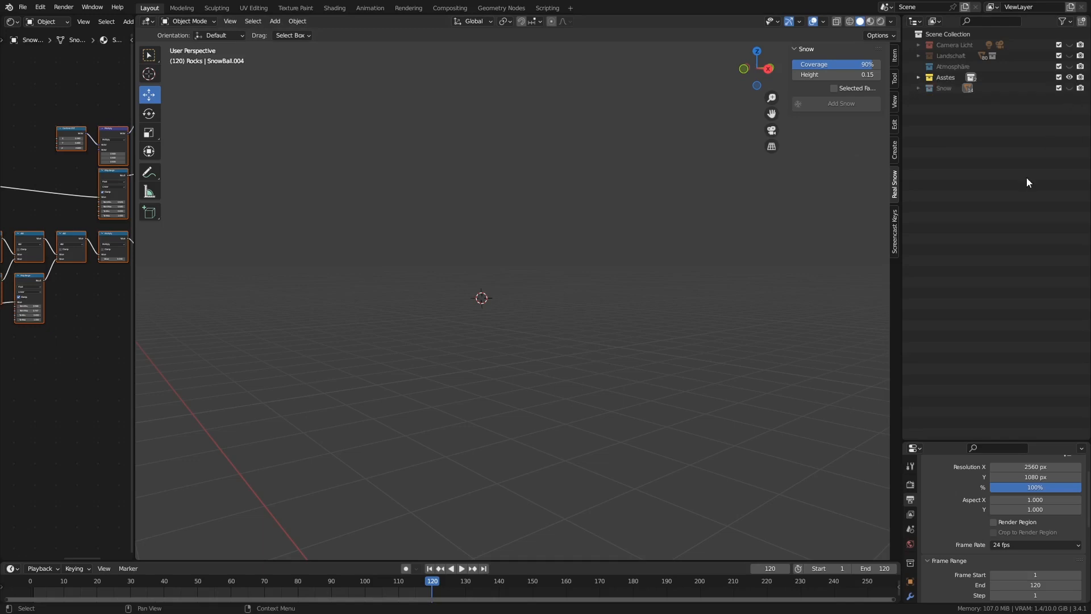
# Expand the Asstes collection and make its Trees collection the active one
pyautogui.click(946, 77)
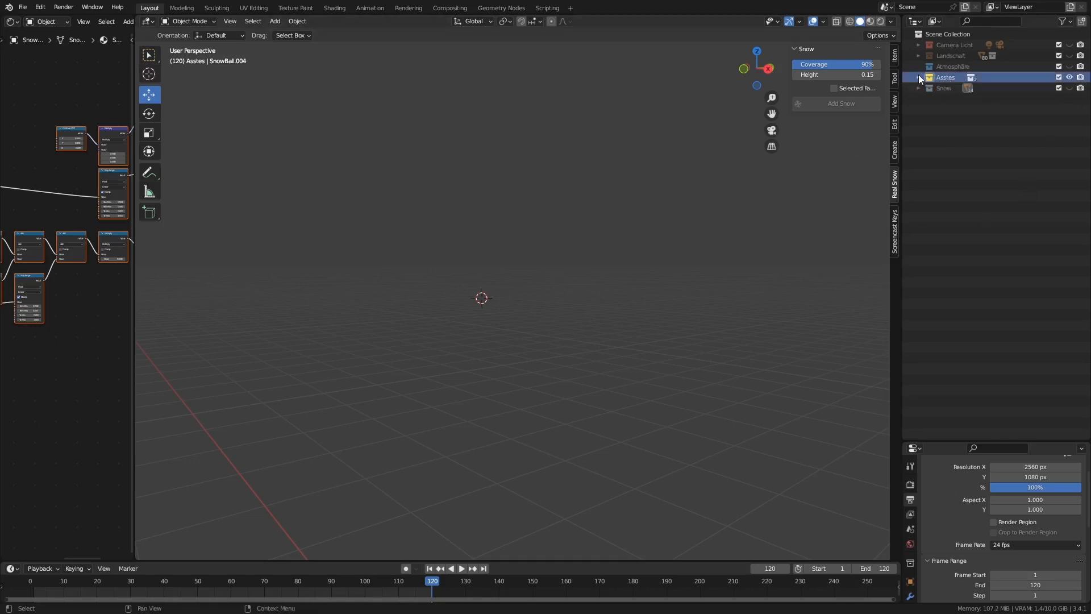
pyautogui.click(919, 77)
pyautogui.click(955, 88)
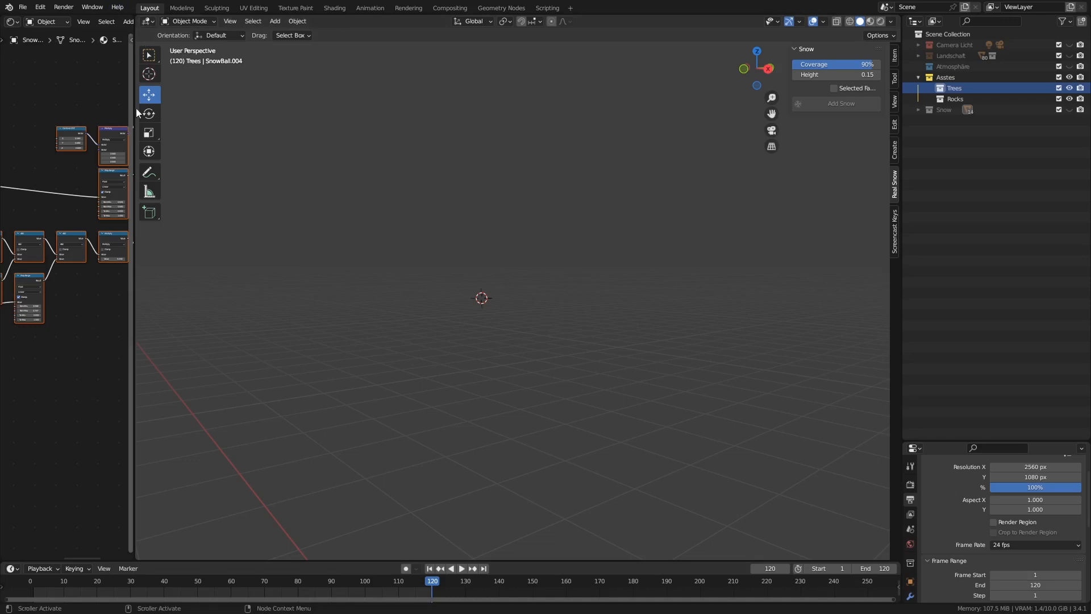
# Enlarge the Properties editor vertically at the outliner's expense, keeping the shader editor narrow beside the 3D viewport
pyautogui.moveTo(137, 112); pyautogui.dragTo(262, 112)
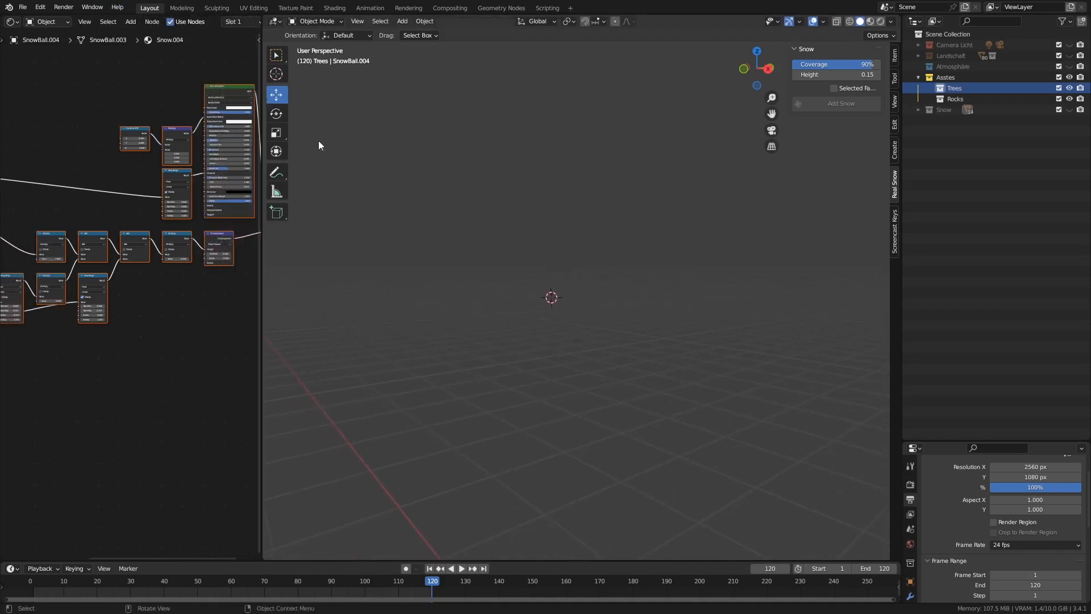
pyautogui.moveTo(533, 344); pyautogui.dragTo(541, 355, button='middle')
pyautogui.moveTo(584, 345)
pyautogui.mouseDown(button='middle')
pyautogui.moveTo(584, 360)
pyautogui.moveTo(597, 349)
pyautogui.moveTo(636, 353)
pyautogui.moveTo(585, 353)
pyautogui.moveTo(574, 340)
pyautogui.mouseUp(button='middle')
pyautogui.moveTo(962, 441); pyautogui.dragTo(961, 213)
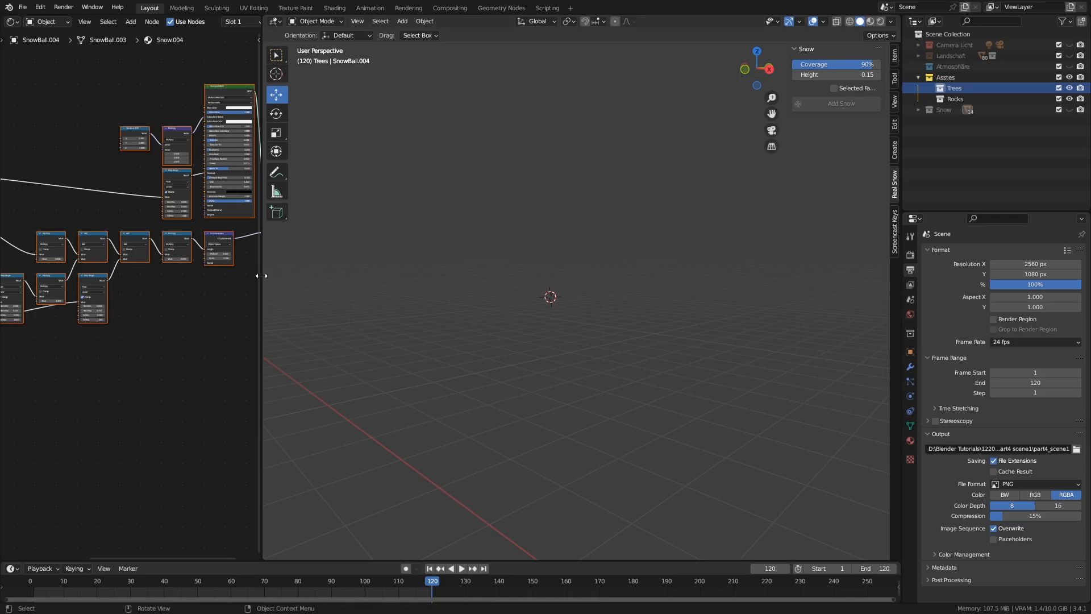
pyautogui.moveTo(260, 277); pyautogui.dragTo(139, 277)
pyautogui.moveTo(343, 269)
pyautogui.mouseDown(button='middle')
pyautogui.moveTo(364, 294)
pyautogui.moveTo(349, 281)
pyautogui.mouseUp(button='middle')
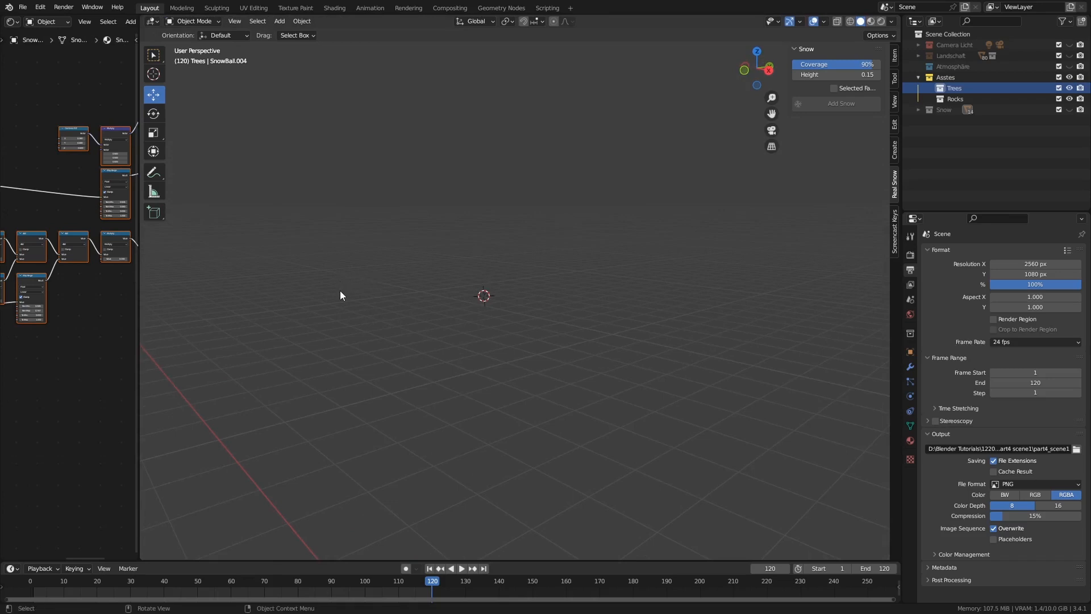
pyautogui.moveTo(340, 291); pyautogui.dragTo(337, 286, button='middle')
# Locate Sapling Tree Gen among the addable curves and check that its add-on is enabled by searching the preferences for "tre"
pyautogui.hotkey('shift', 'a')
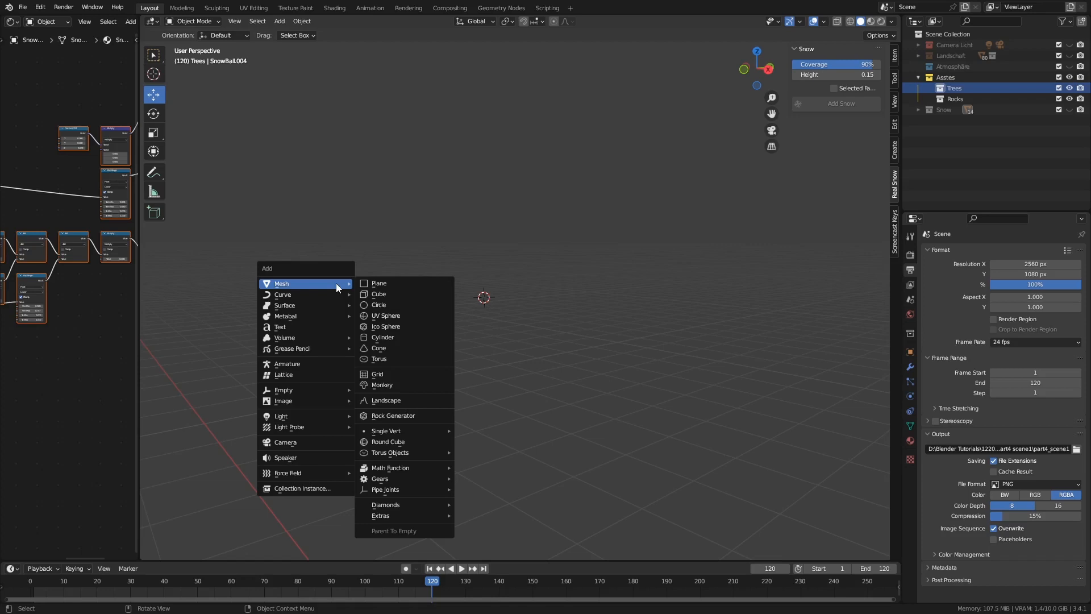
pyautogui.moveTo(291, 294)
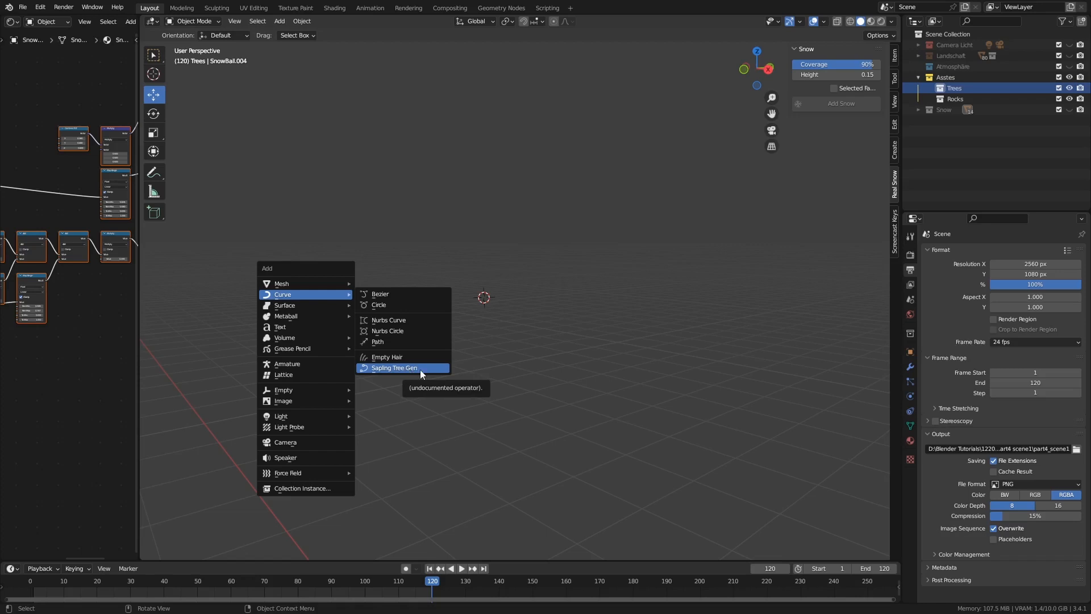
pyautogui.click(41, 7)
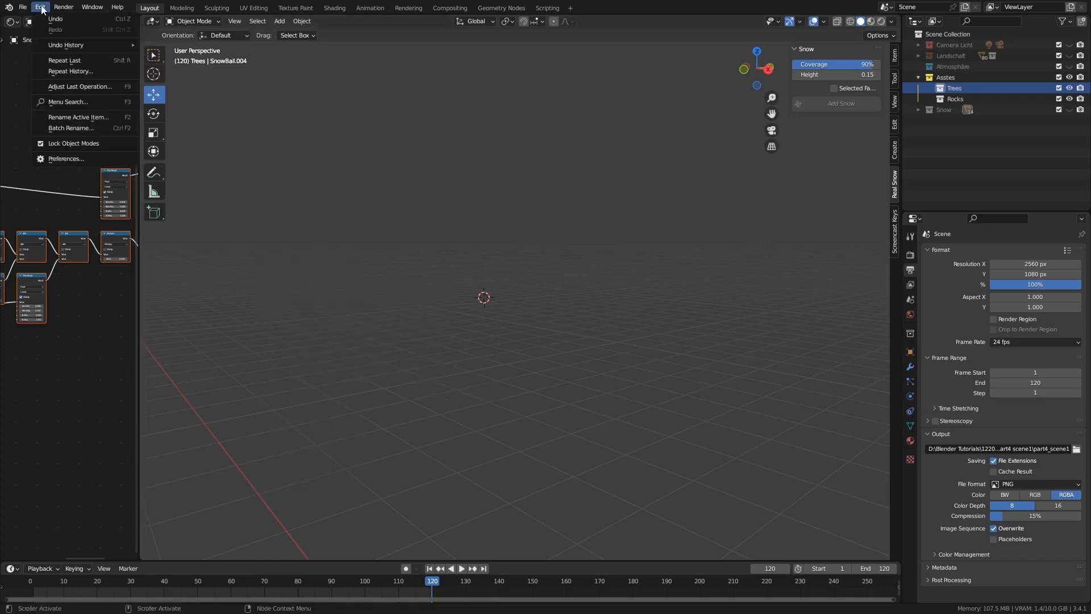
pyautogui.click(76, 155)
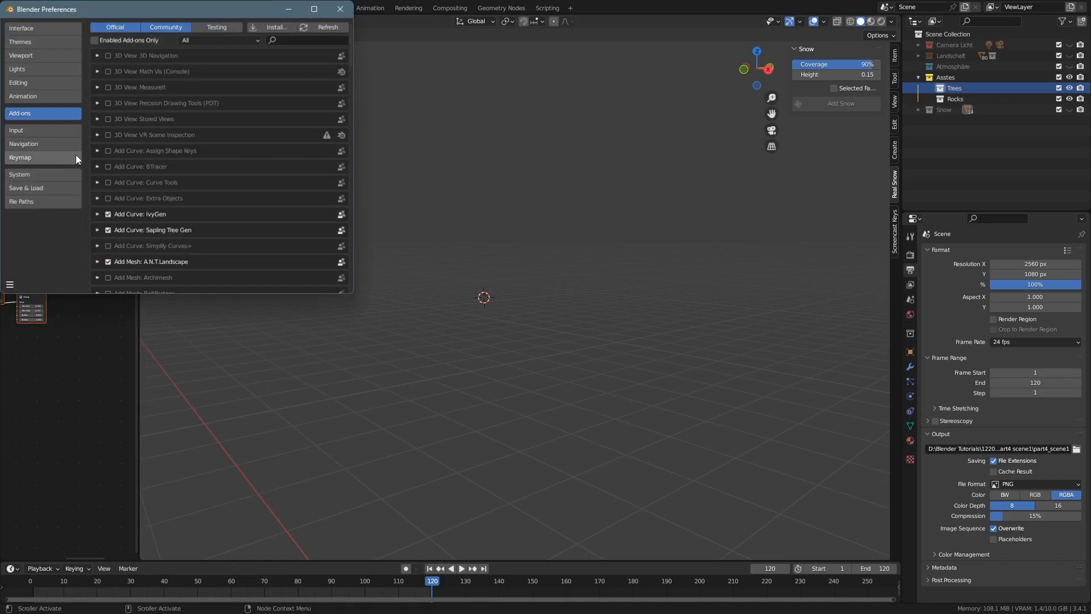
pyautogui.click(326, 38)
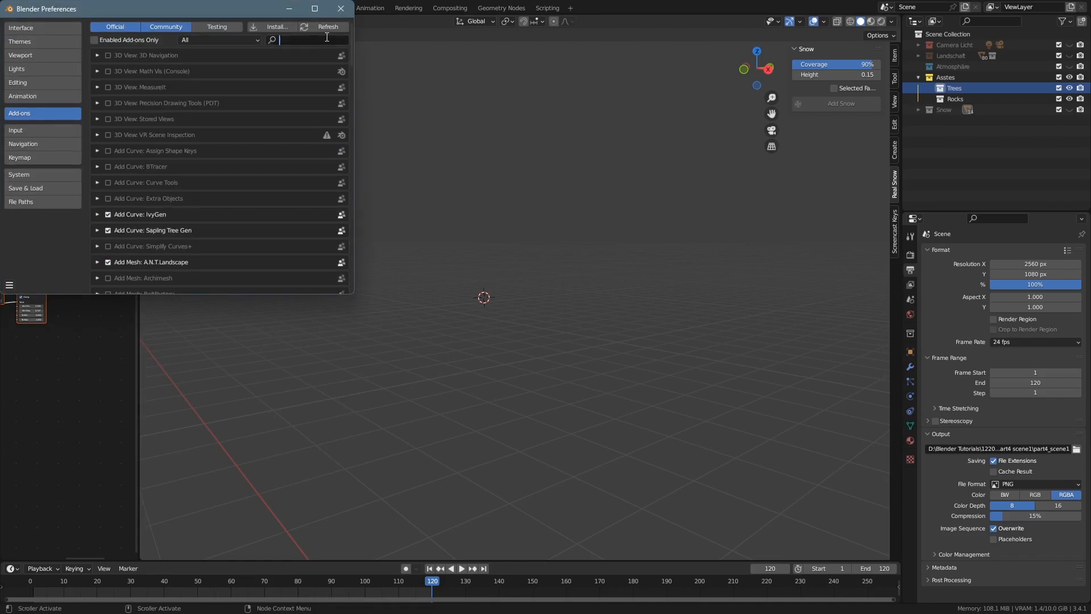
pyautogui.write('tr')
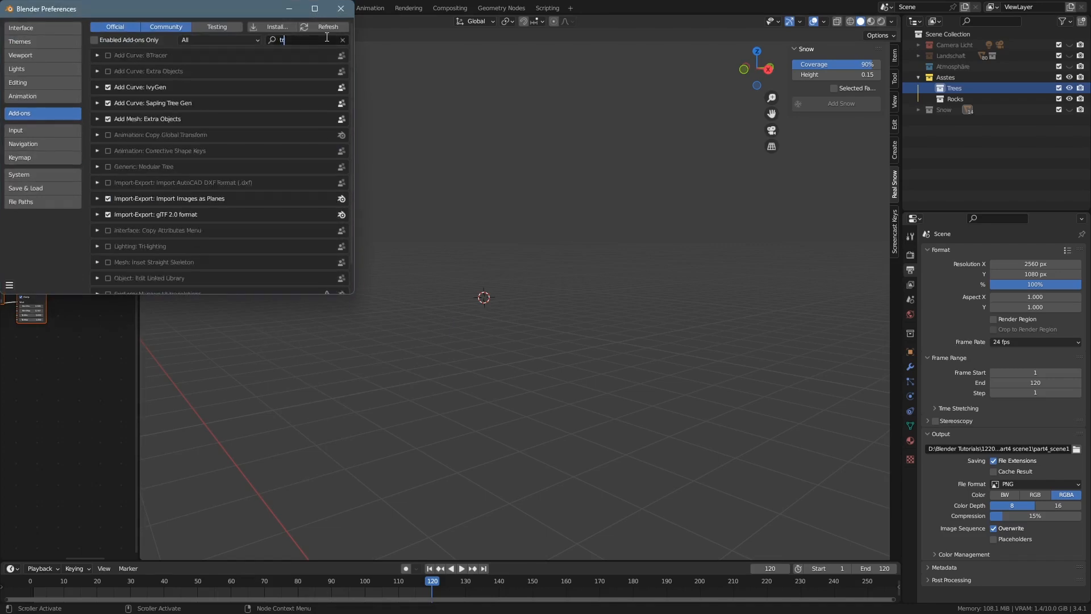
pyautogui.write('e')
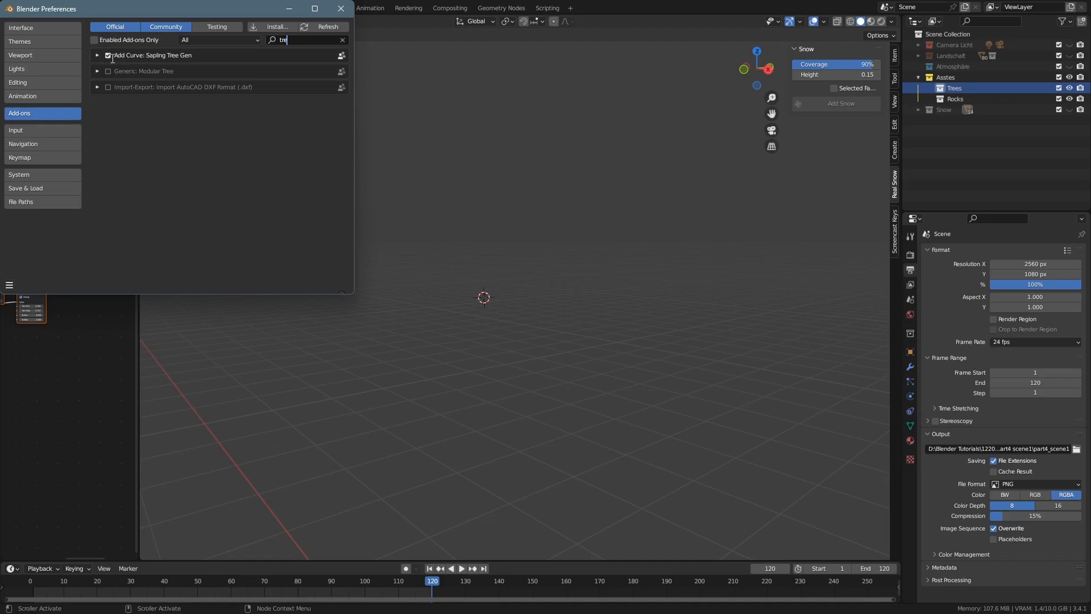
pyautogui.click(341, 8)
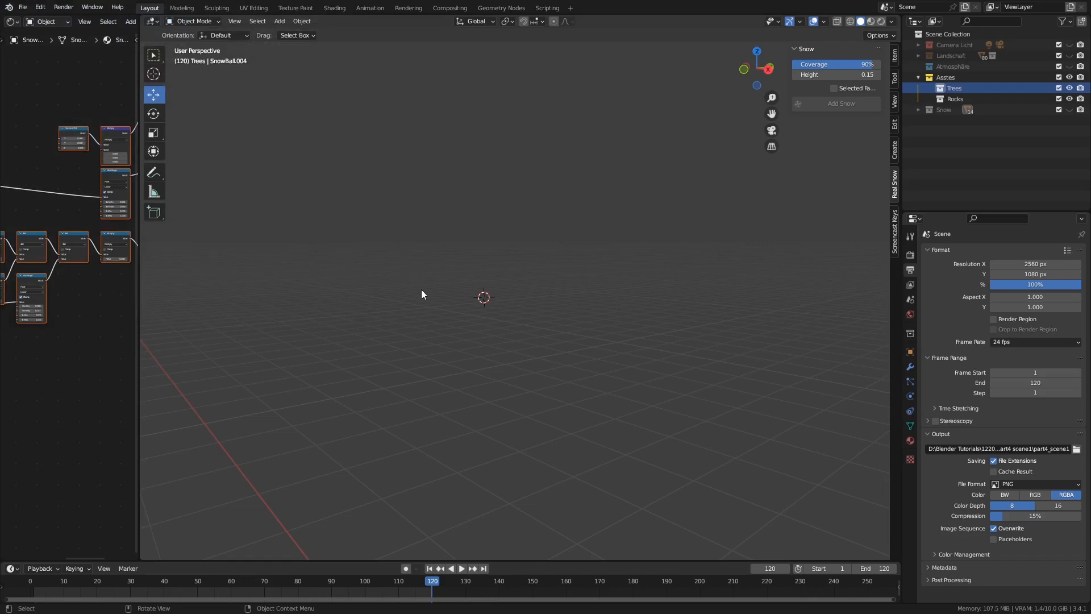
pyautogui.moveTo(422, 290); pyautogui.dragTo(475, 314, button='middle')
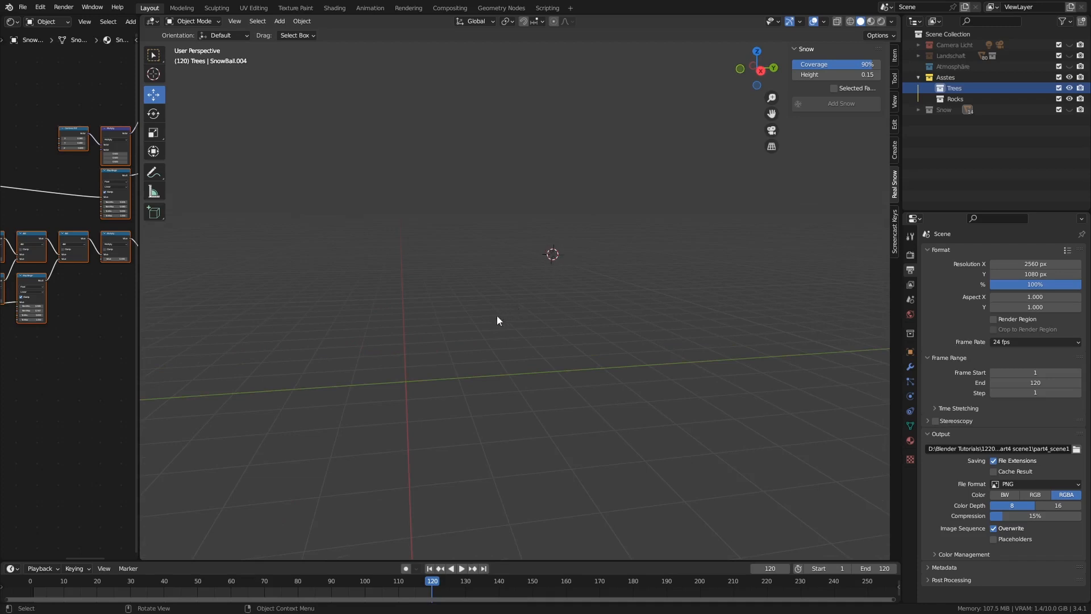
pyautogui.hotkey('shift', 's')
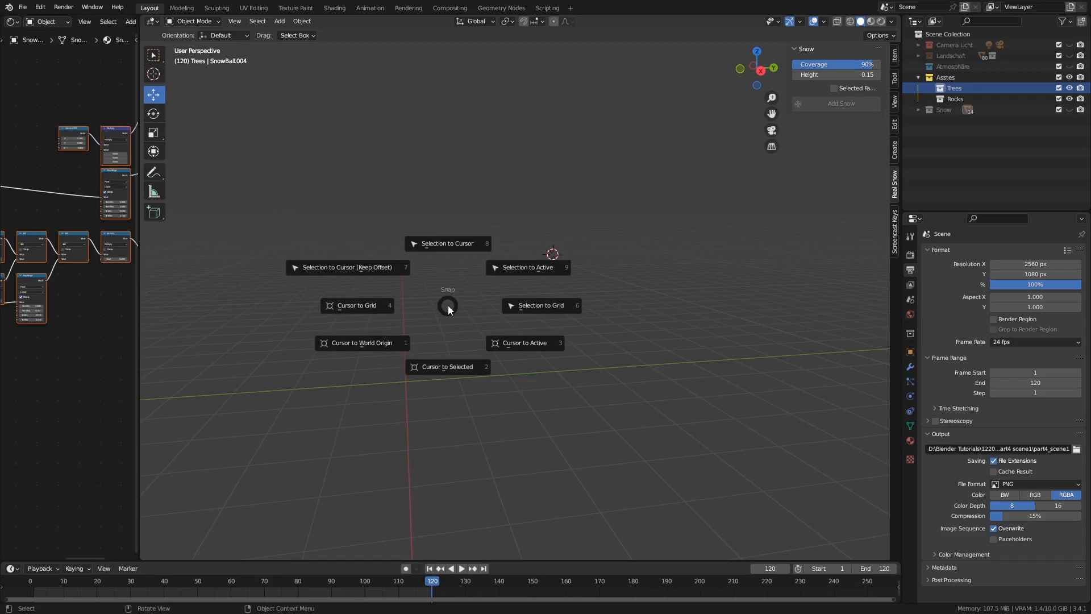
pyautogui.click(667, 285)
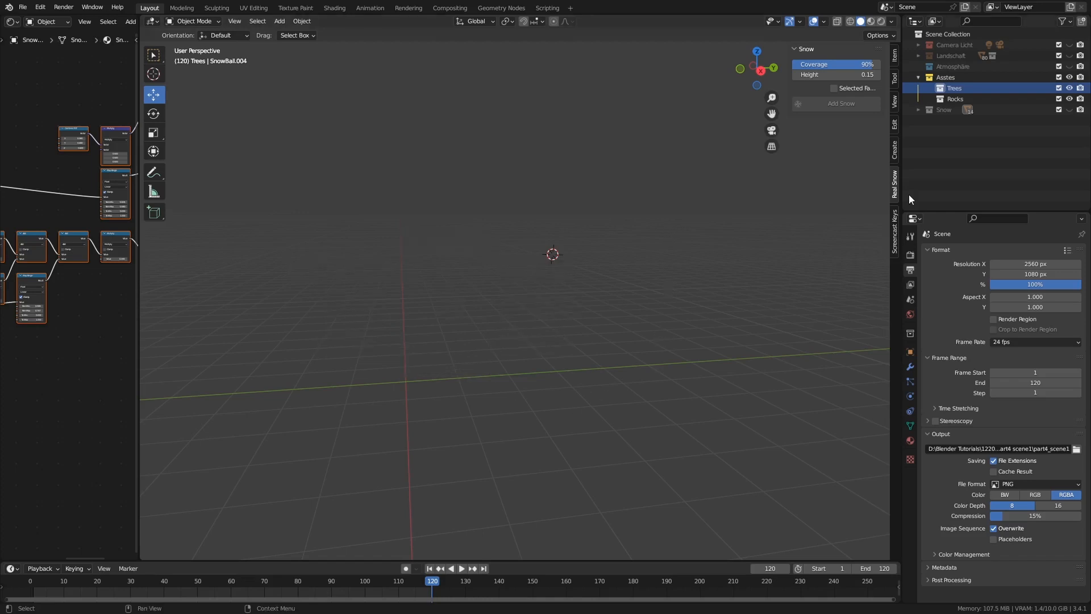
# Turn on the Screencast Keys display and hide the viewport's sidebar
pyautogui.click(894, 230)
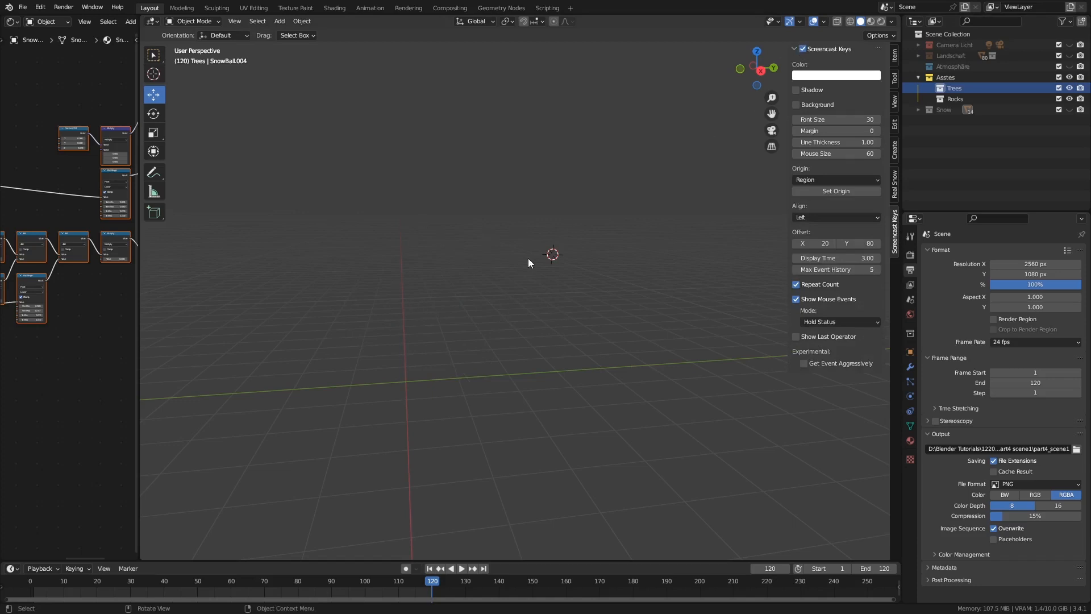
pyautogui.press('n')
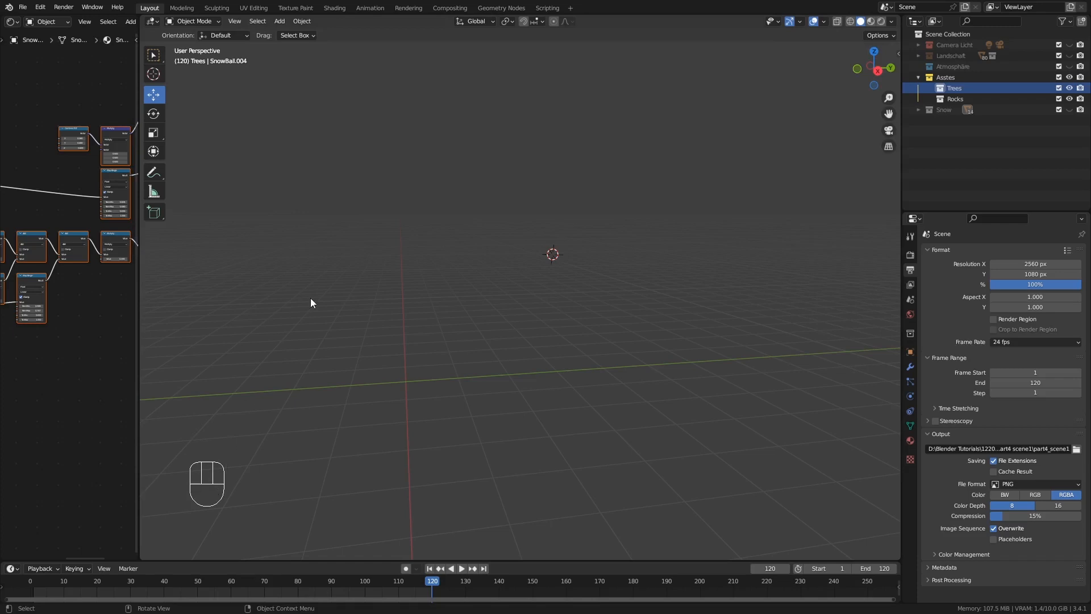
# Snap the 3D cursor to the world origin and bring the origin into view
pyautogui.press('shift')
pyautogui.hotkey('shift', 's')
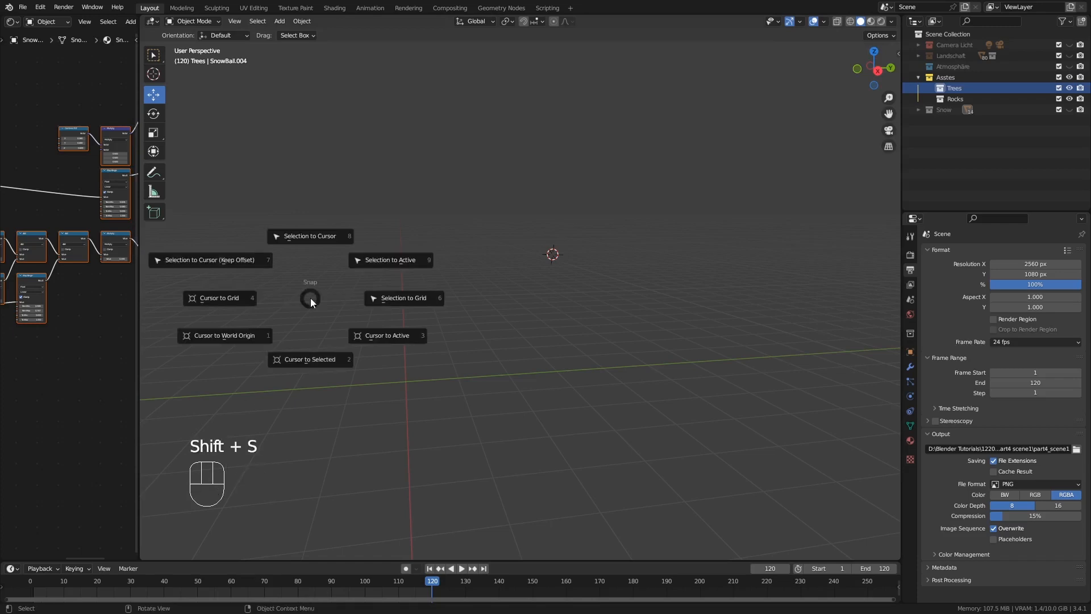
pyautogui.click(229, 334)
pyautogui.moveTo(410, 385); pyautogui.dragTo(507, 349, button='middle')
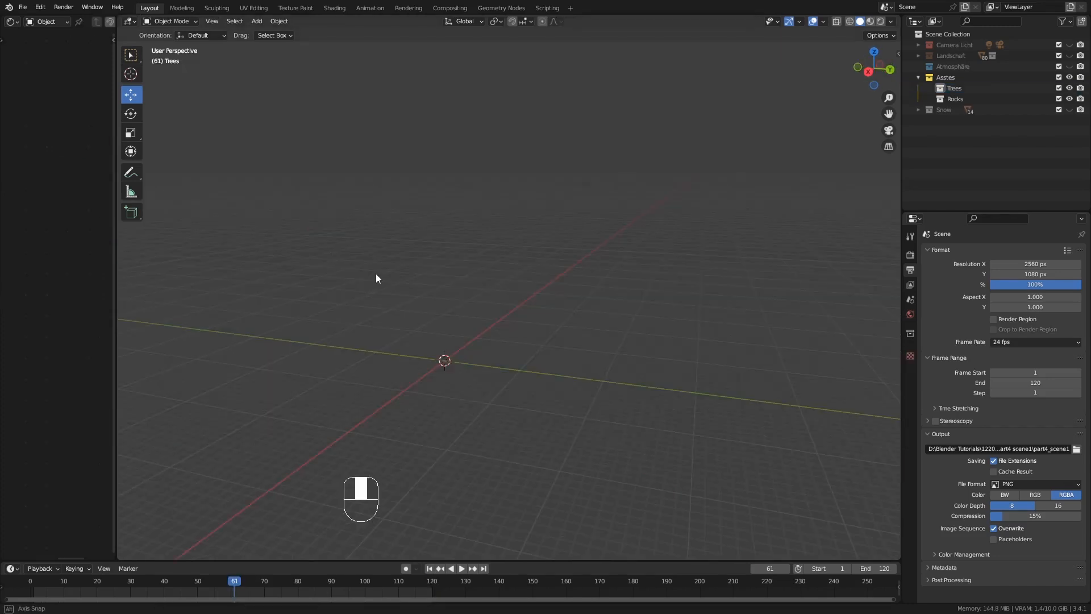
pyautogui.moveTo(376, 273)
pyautogui.mouseDown(button='middle')
pyautogui.moveTo(353, 275)
pyautogui.moveTo(368, 275)
pyautogui.mouseUp(button='middle')
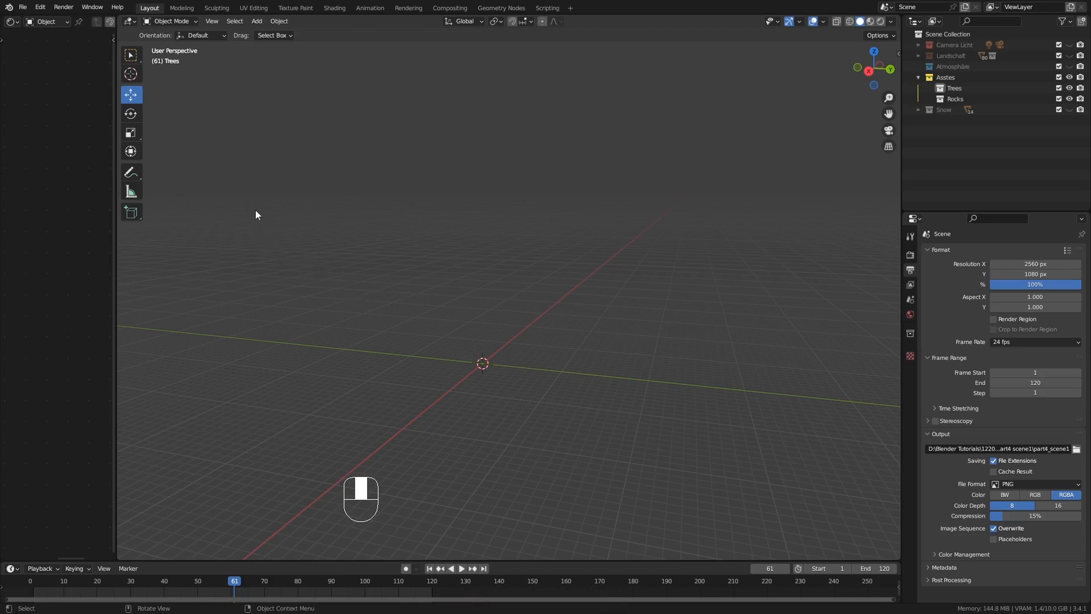
# Add a Sapling Tree Gen curve at the 3D cursor and disable its Bevel option
pyautogui.hotkey('shift', 'a')
pyautogui.moveTo(256, 214)
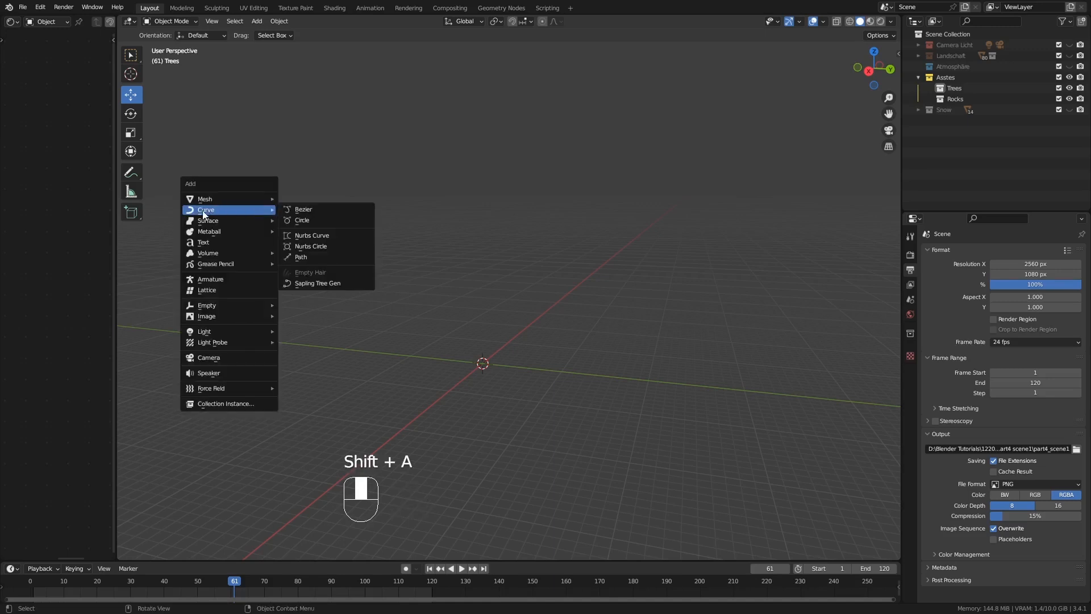
pyautogui.click(320, 283)
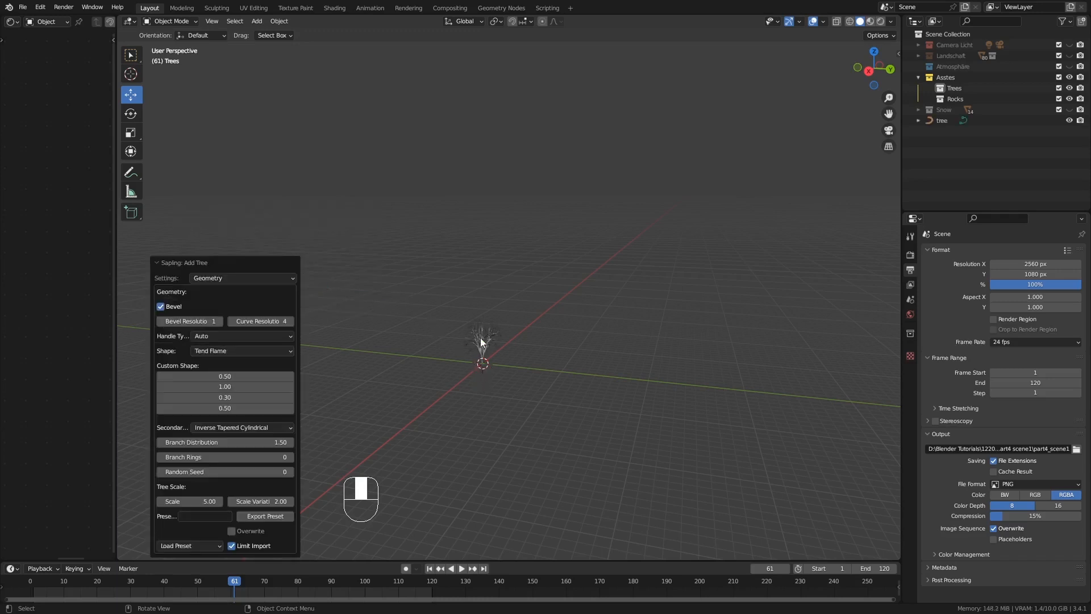
pyautogui.keyDown('ctrl'); pyautogui.moveTo(478, 365); pyautogui.dragTo(474, 304, button='middle'); pyautogui.keyUp('ctrl')
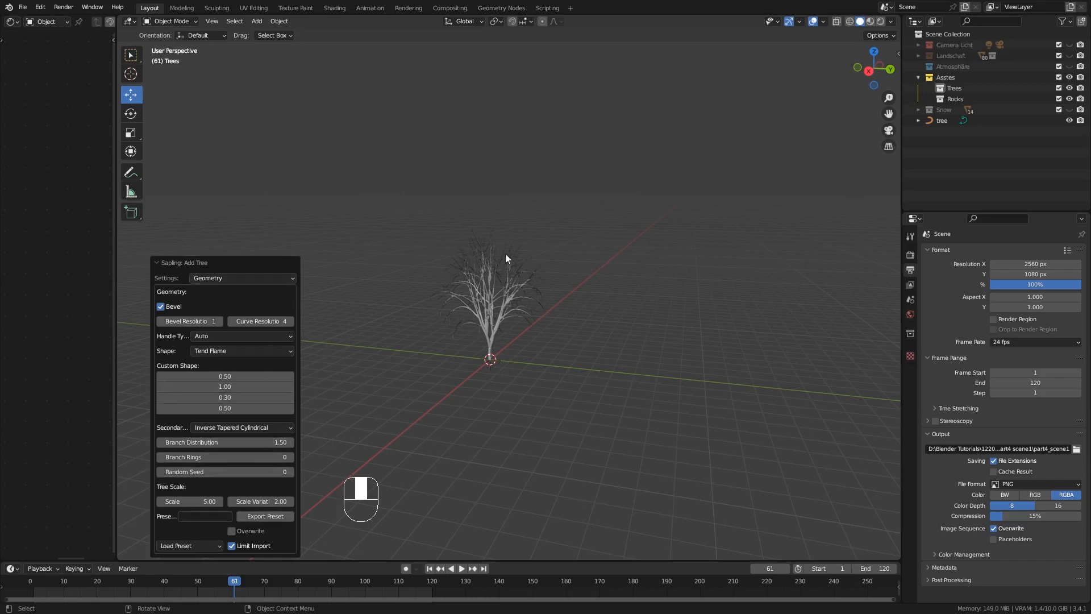
pyautogui.keyDown('ctrl'); pyautogui.moveTo(483, 333); pyautogui.dragTo(492, 284, button='middle'); pyautogui.keyUp('ctrl')
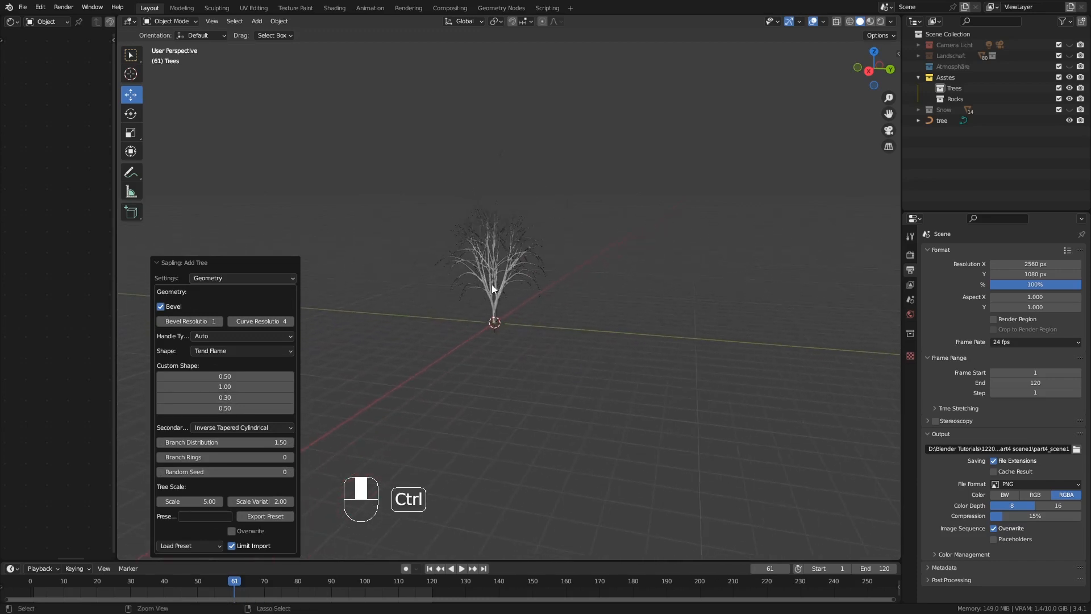
pyautogui.click(160, 307)
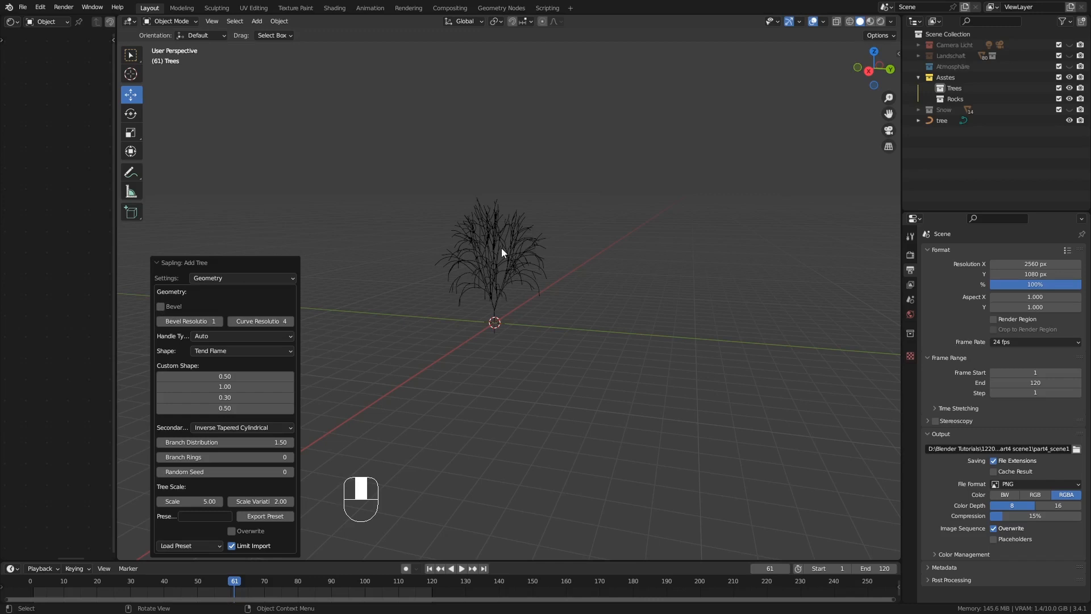
# Select the unbevelled tree curve and delete it from the scene
pyautogui.click(510, 282)
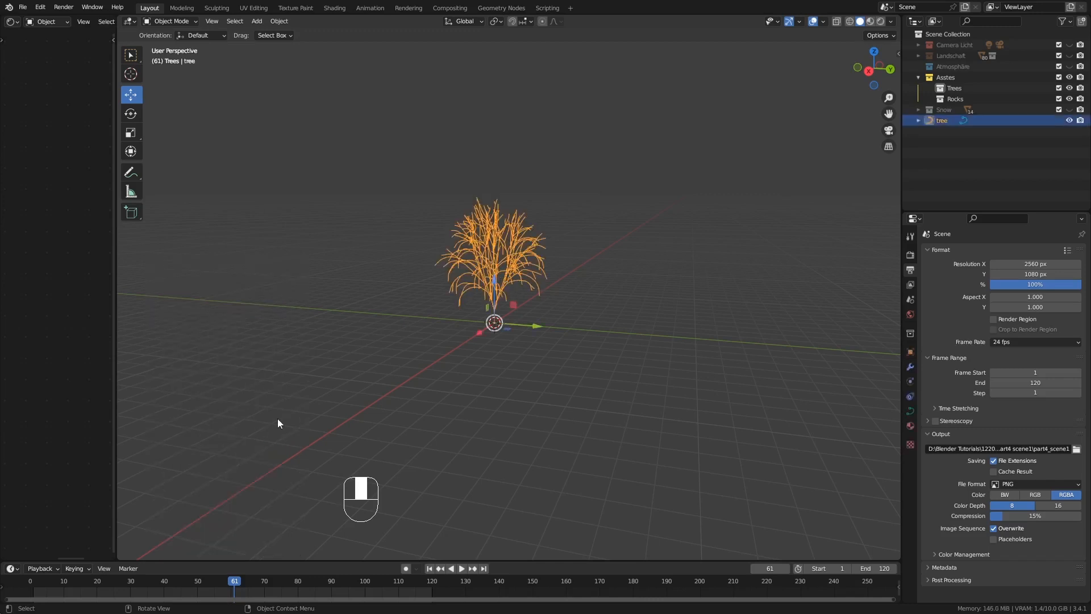
pyautogui.moveTo(466, 264); pyautogui.dragTo(488, 275, button='middle')
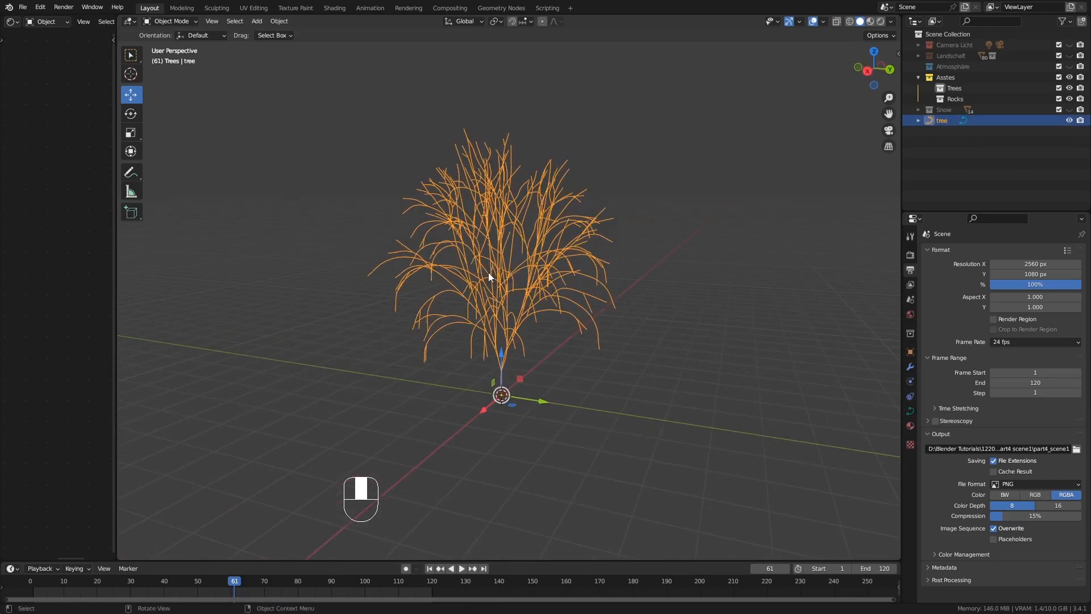
pyautogui.press('Delete')
pyautogui.press('Delete')
# Add a new Sapling Tree Gen curve at the origin and set its Curve Resolution to 2
pyautogui.hotkey('shift', 'a')
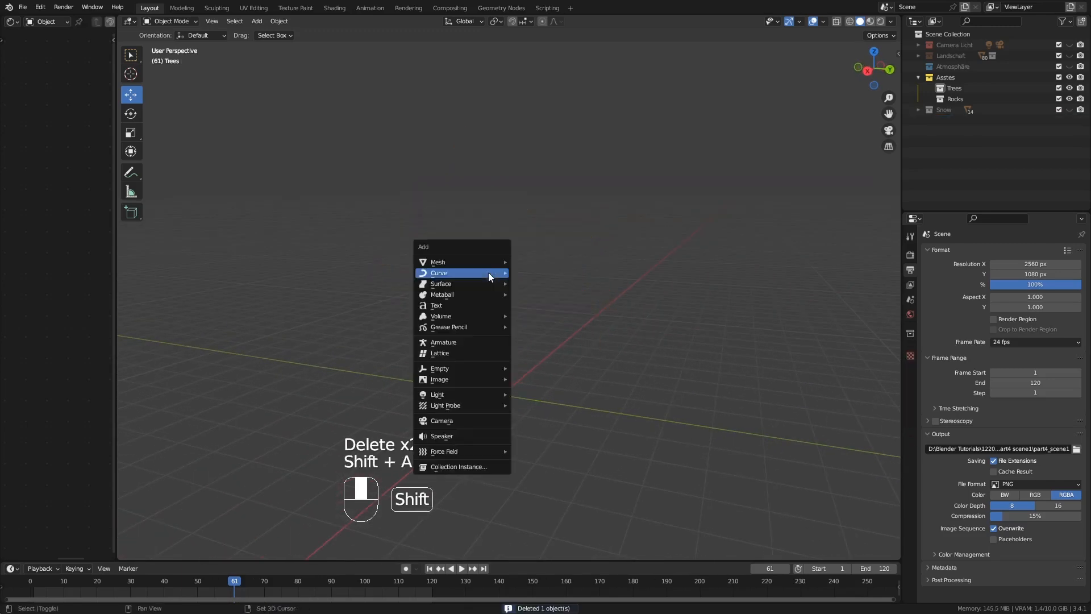
pyautogui.moveTo(489, 276)
pyautogui.click(561, 349)
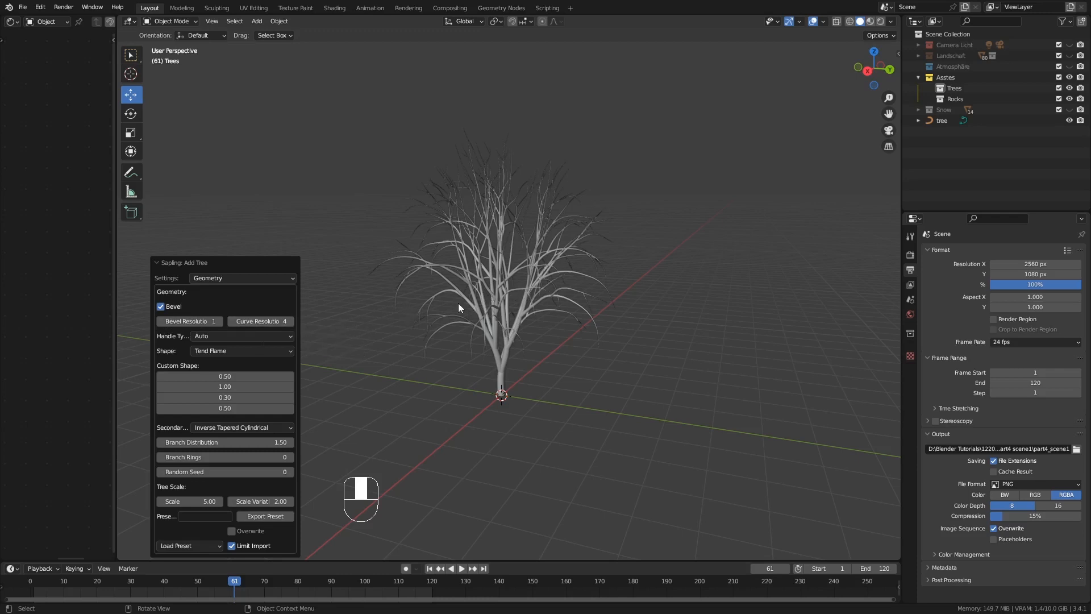
pyautogui.click(283, 319)
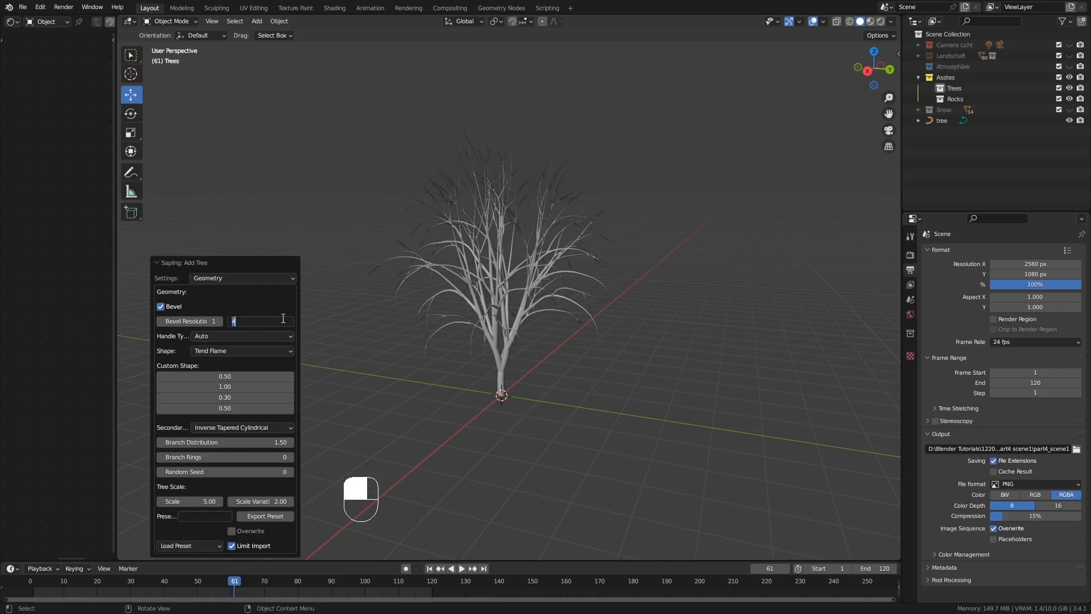
pyautogui.write('2')
pyautogui.press('Return')
# Try raising the tree's Branch Rings one by one up to 10, and reset the value to 0
pyautogui.click(292, 458)
pyautogui.click(291, 458)
pyautogui.click(291, 458)
pyautogui.click(291, 457)
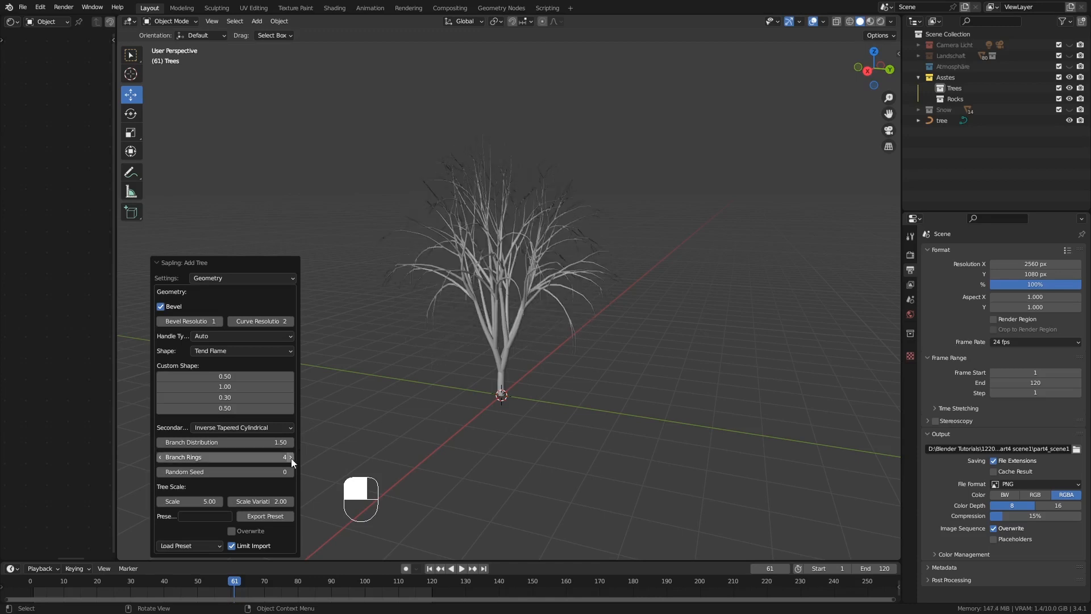
pyautogui.click(291, 457)
pyautogui.click(291, 457)
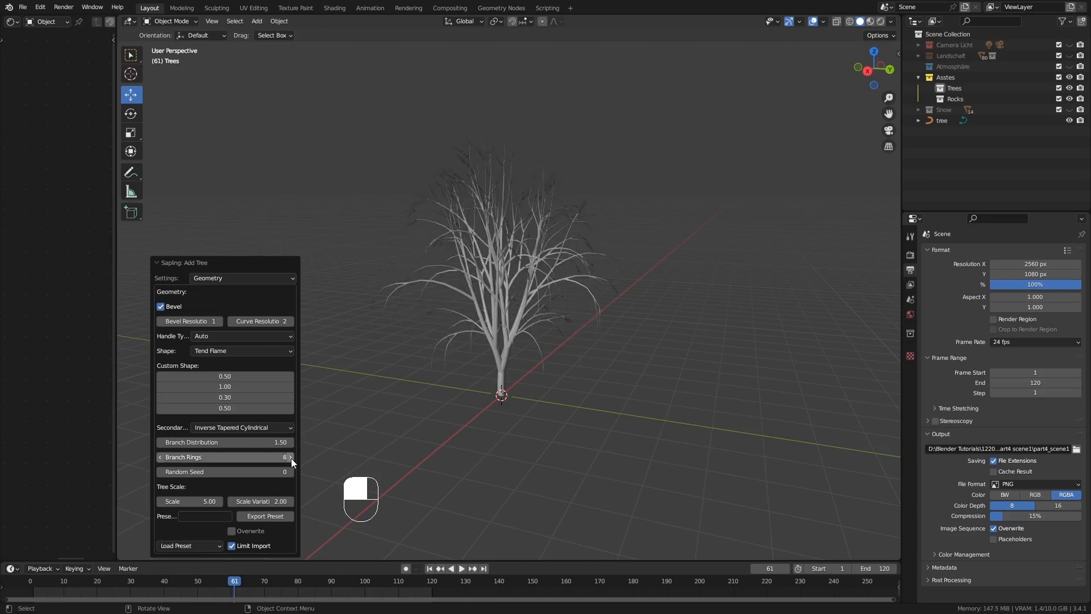
pyautogui.click(291, 458)
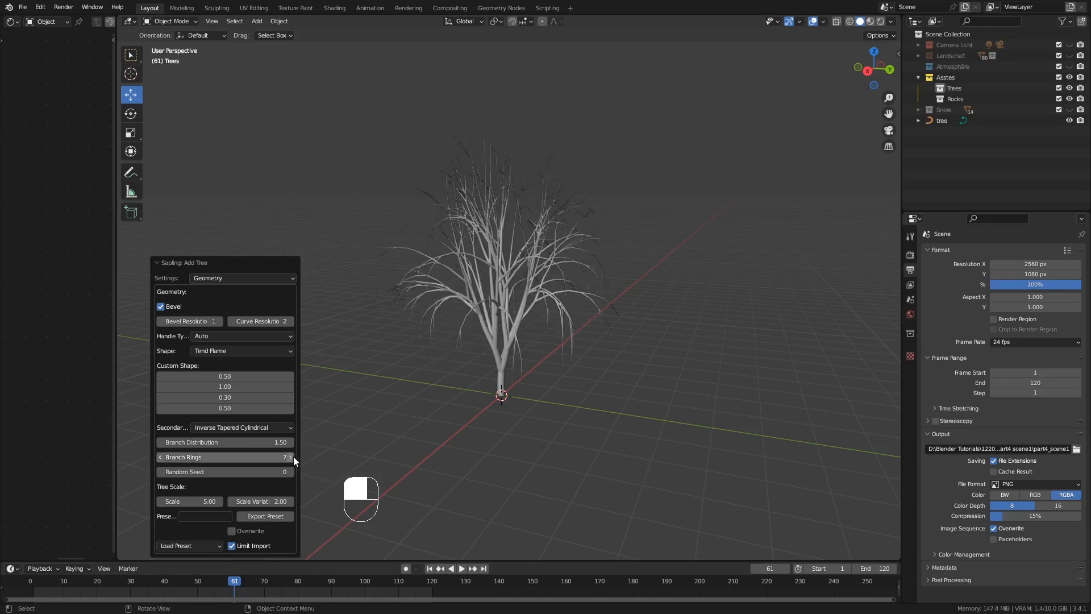
pyautogui.click(291, 458)
pyautogui.click(291, 457)
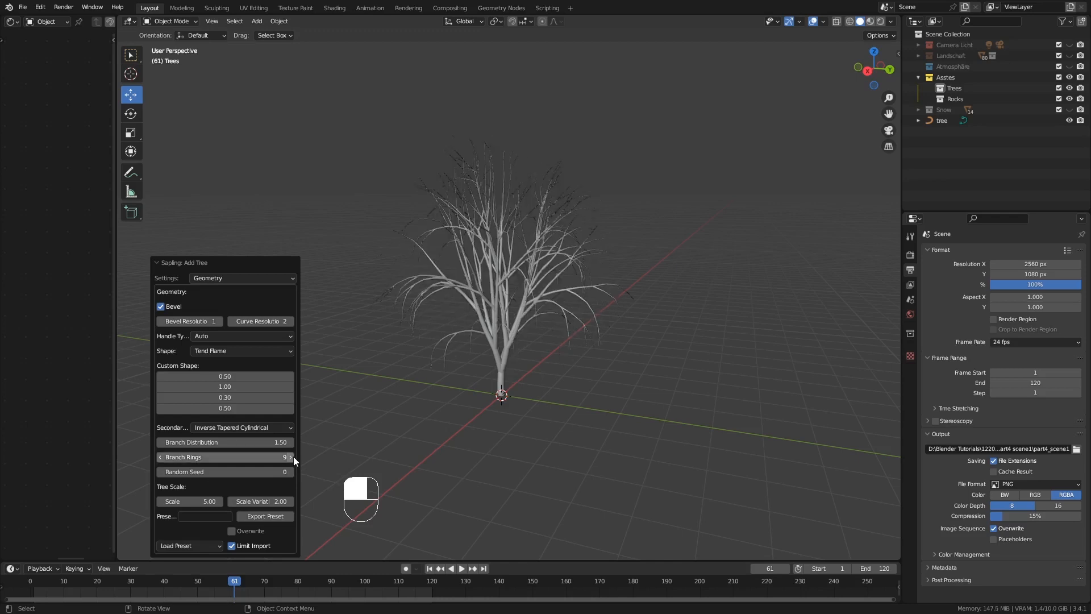
pyautogui.click(292, 457)
pyautogui.click(284, 457)
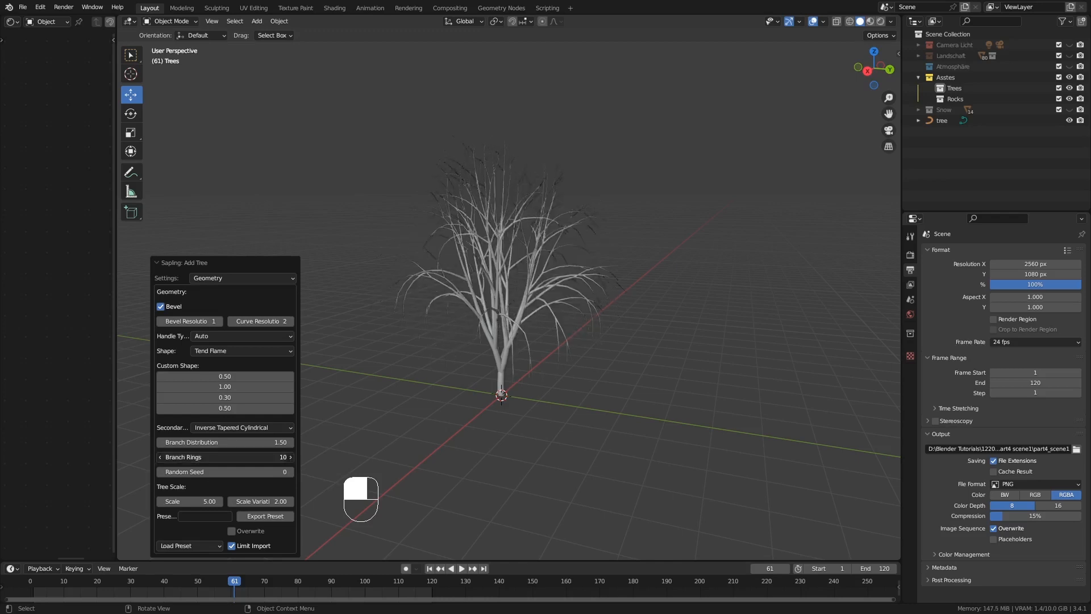
pyautogui.write('0')
pyautogui.press('Return')
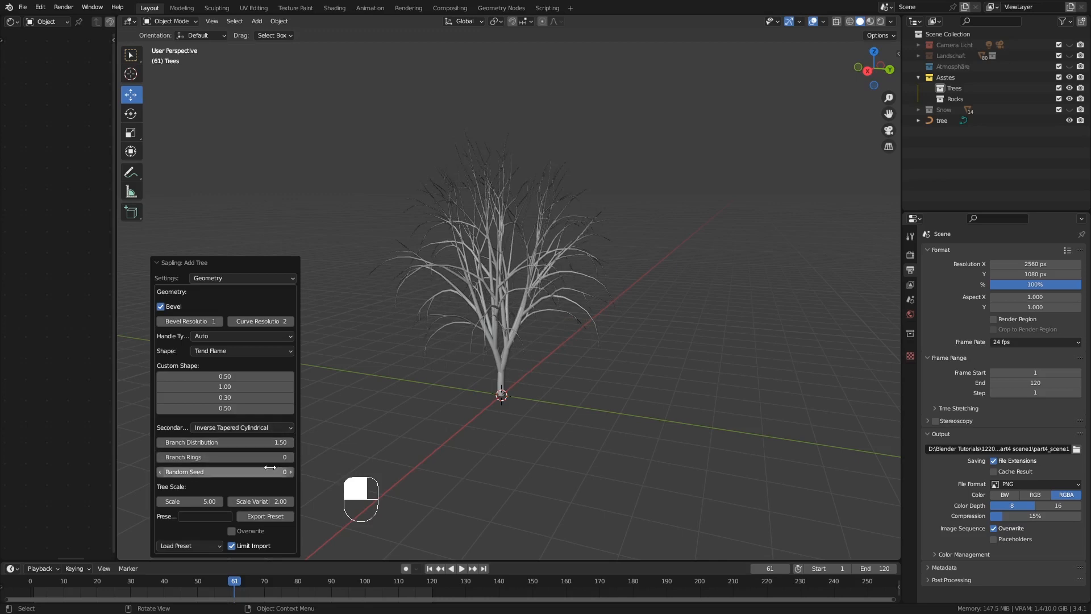
# Load the willow preset for the tree and inspect its whole shape
pyautogui.moveTo(197, 502); pyautogui.dragTo(252, 502)
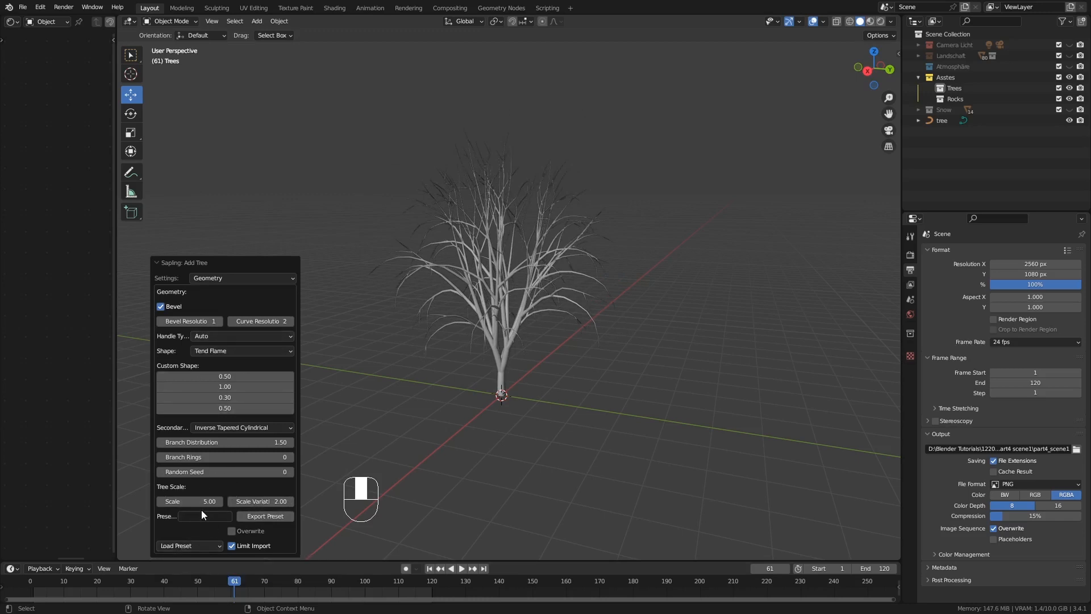
pyautogui.click(207, 545)
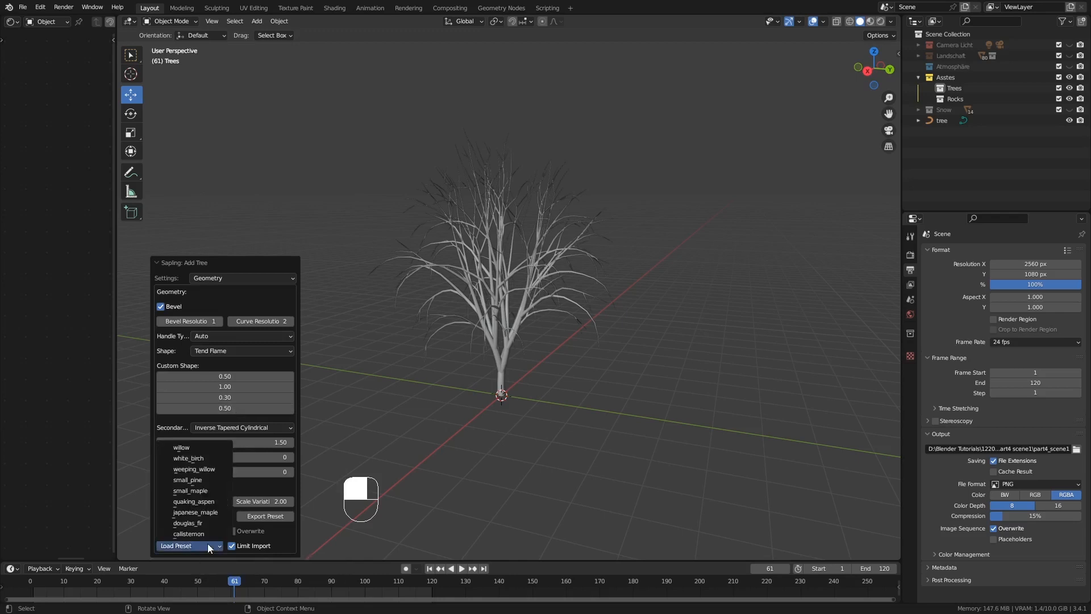
pyautogui.click(189, 448)
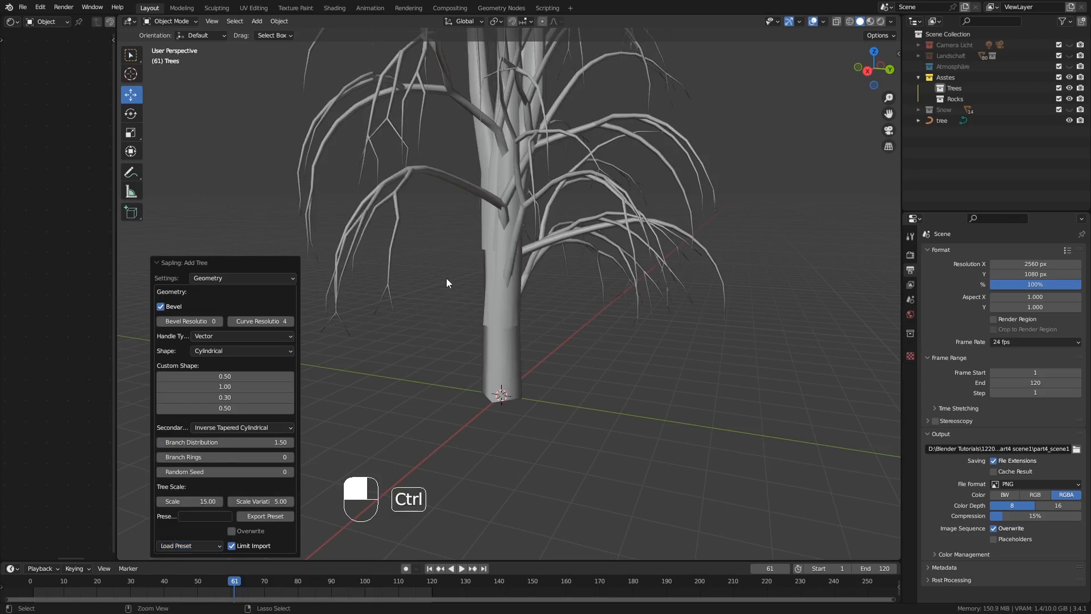
pyautogui.keyDown('ctrl'); pyautogui.moveTo(445, 278); pyautogui.dragTo(446, 305, button='middle'); pyautogui.keyUp('ctrl')
pyautogui.keyDown('shift'); pyautogui.moveTo(445, 254); pyautogui.dragTo(454, 308, button='middle'); pyautogui.keyUp('shift')
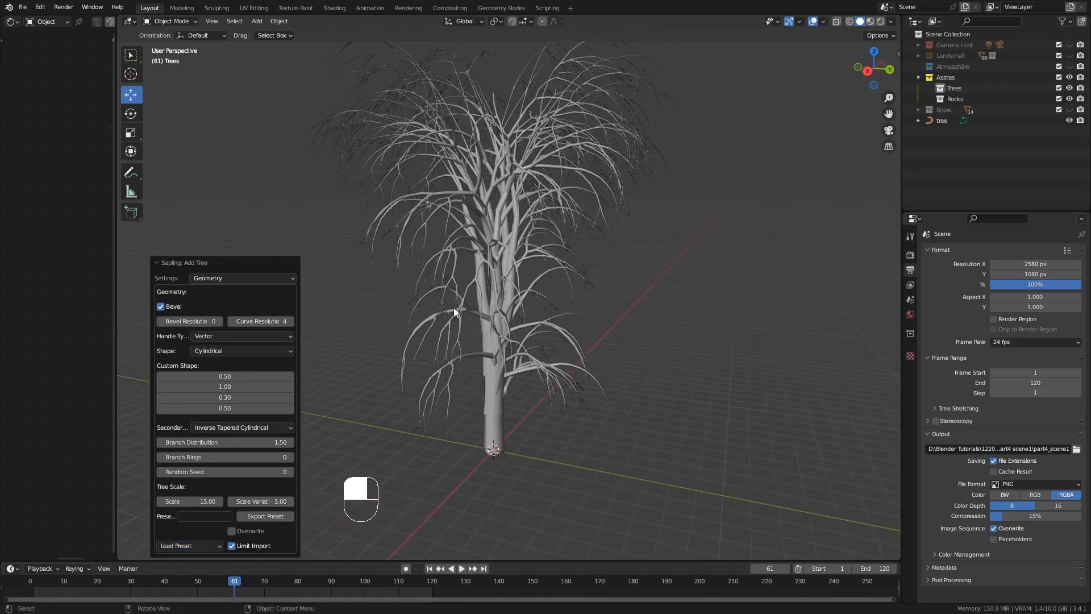
# Try the white_birch, weeping_willow and small_pine presets on the tree in turn to compare their shapes
pyautogui.click(204, 546)
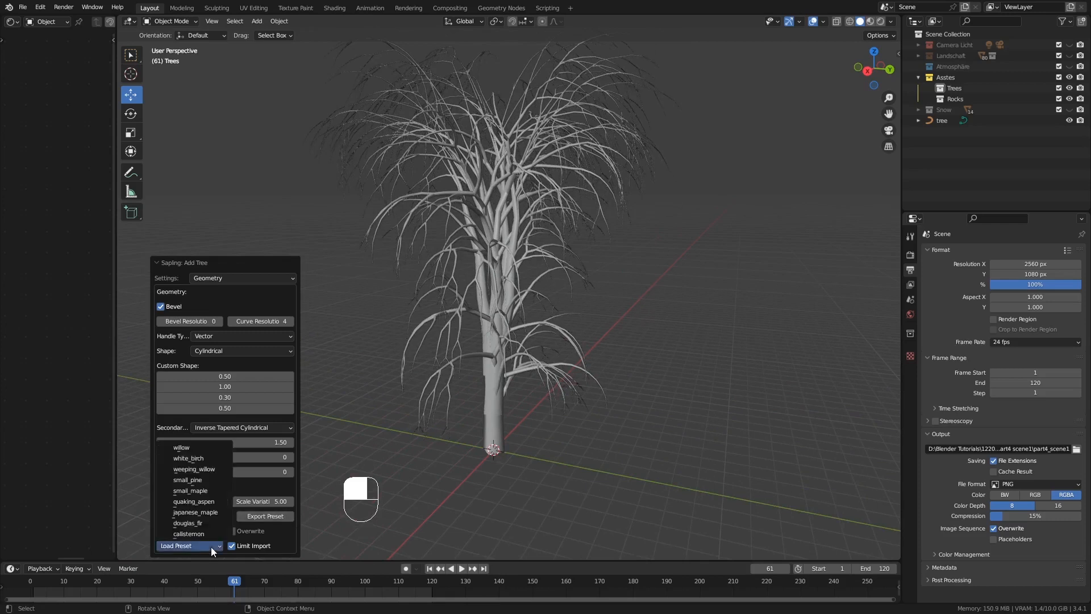
pyautogui.click(207, 462)
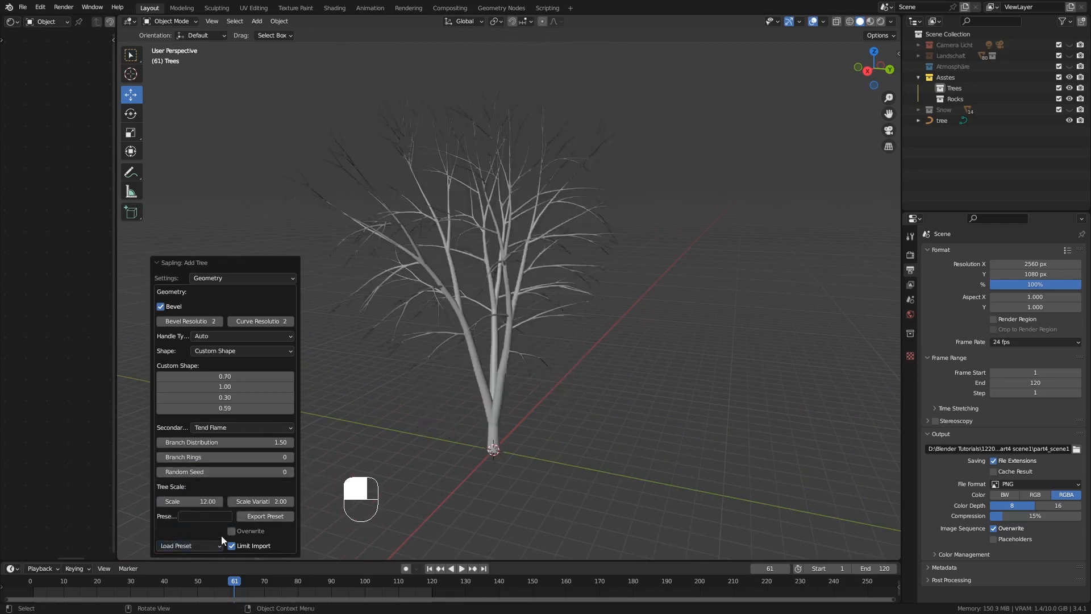
pyautogui.click(207, 546)
pyautogui.click(207, 470)
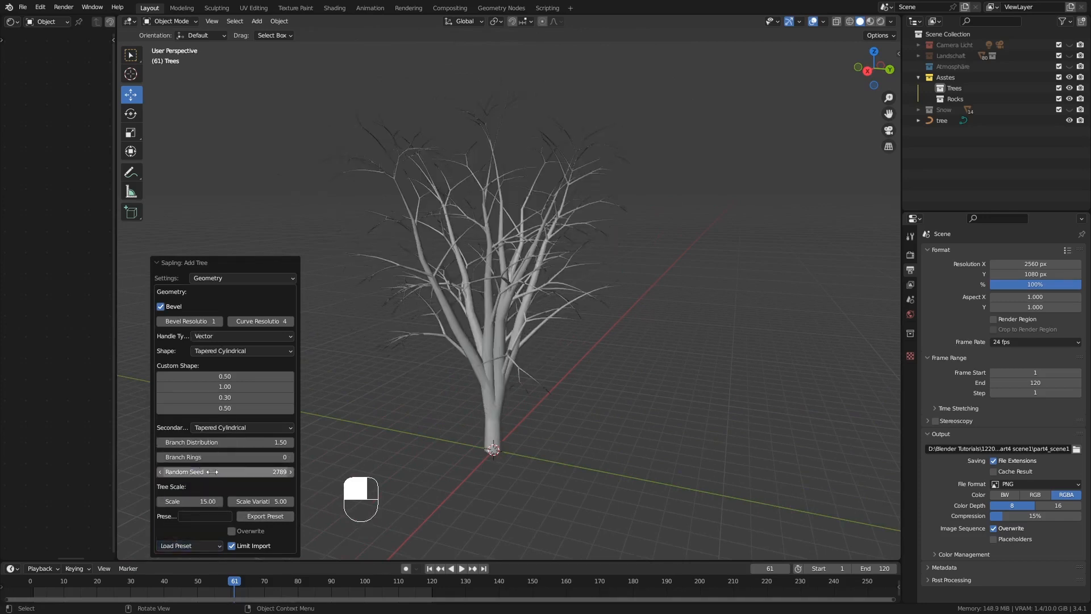
pyautogui.click(181, 546)
pyautogui.click(200, 478)
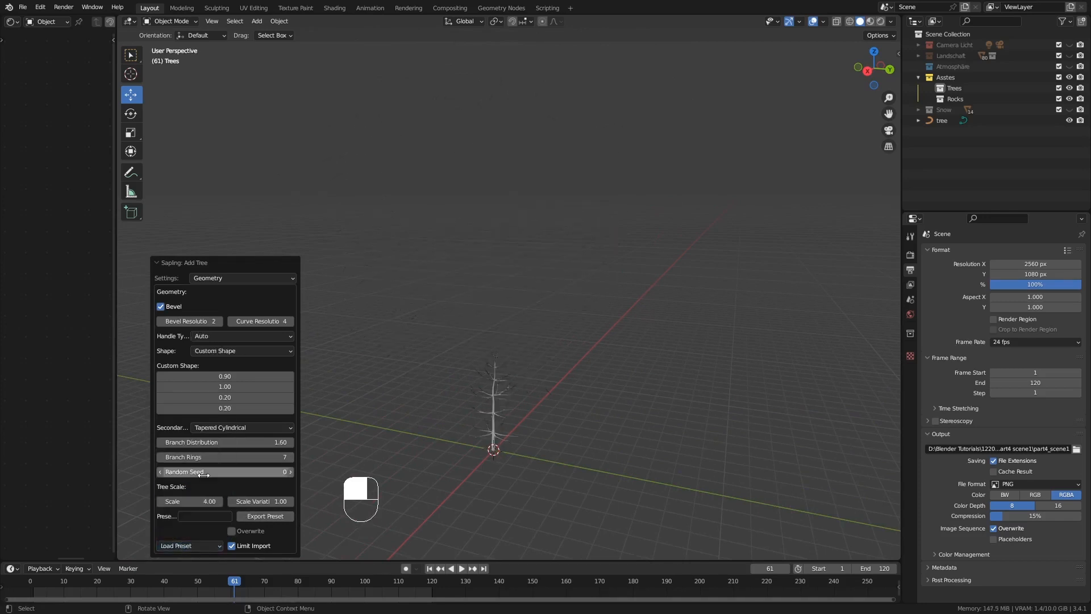
# Load the small_maple preset on the tree and replace it with the japanese_maple preset
pyautogui.click(205, 544)
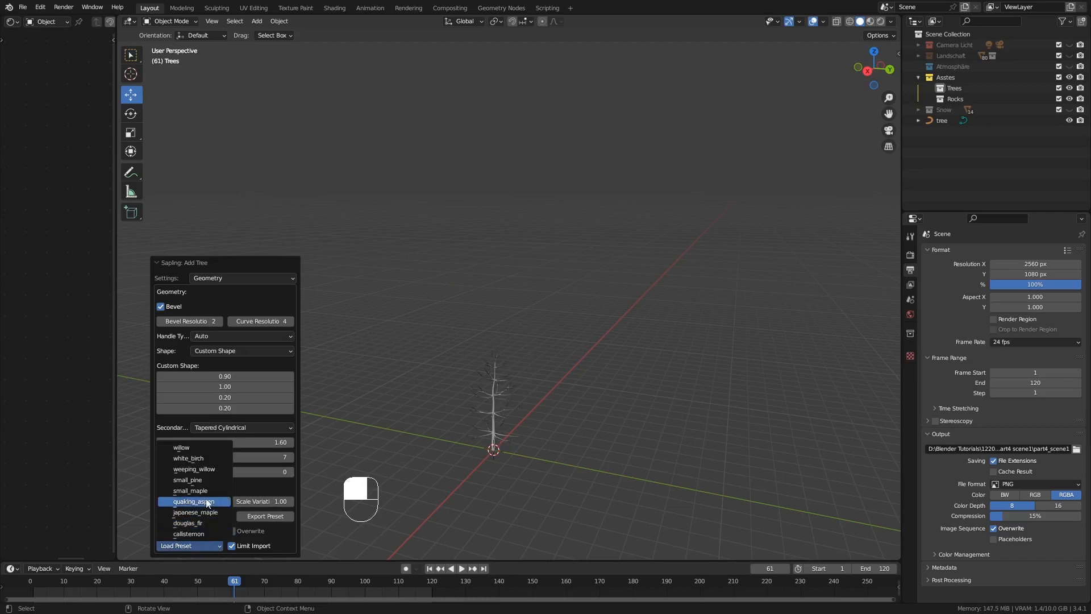
pyautogui.click(190, 491)
pyautogui.click(206, 546)
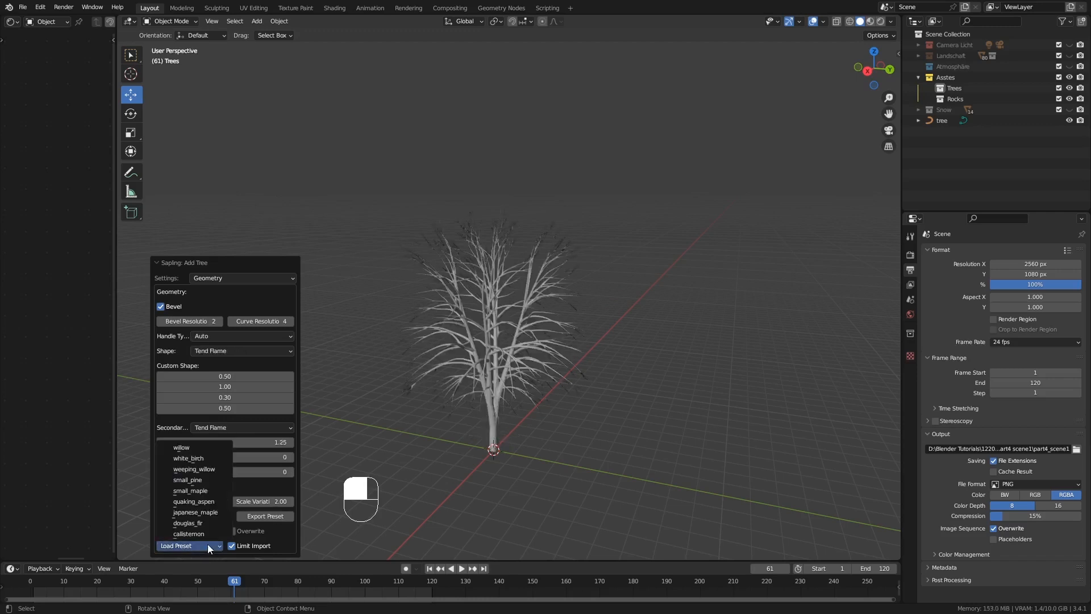
pyautogui.click(204, 511)
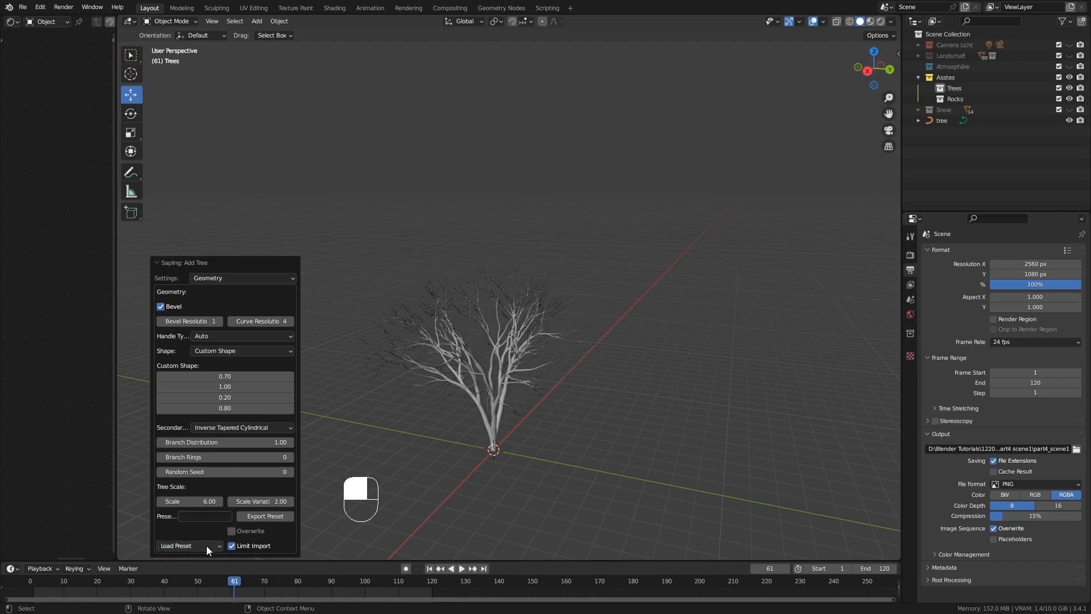
# Load the douglas_fir preset for the tree and bring its full height into view for inspection
pyautogui.moveTo(446, 468); pyautogui.dragTo(437, 454, button='middle')
pyautogui.moveTo(470, 372); pyautogui.dragTo(488, 379, button='middle')
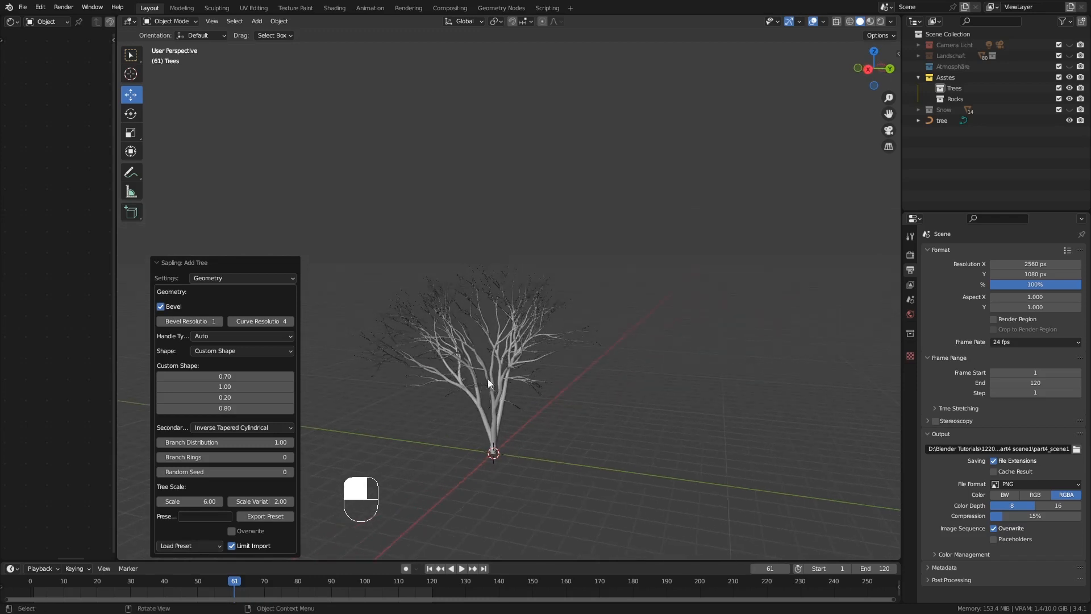
pyautogui.click(189, 547)
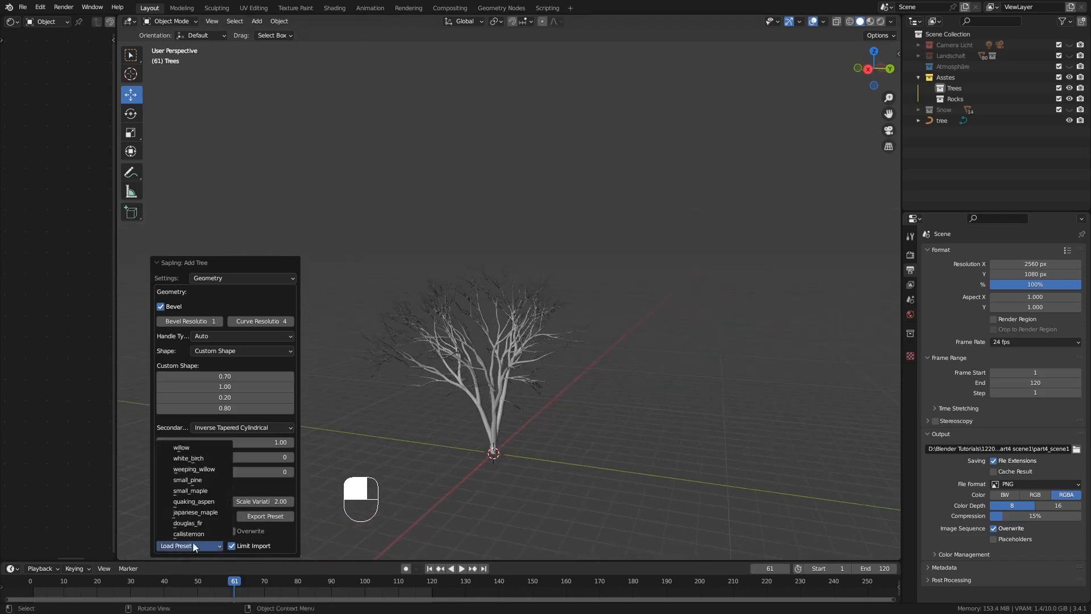
pyautogui.click(207, 523)
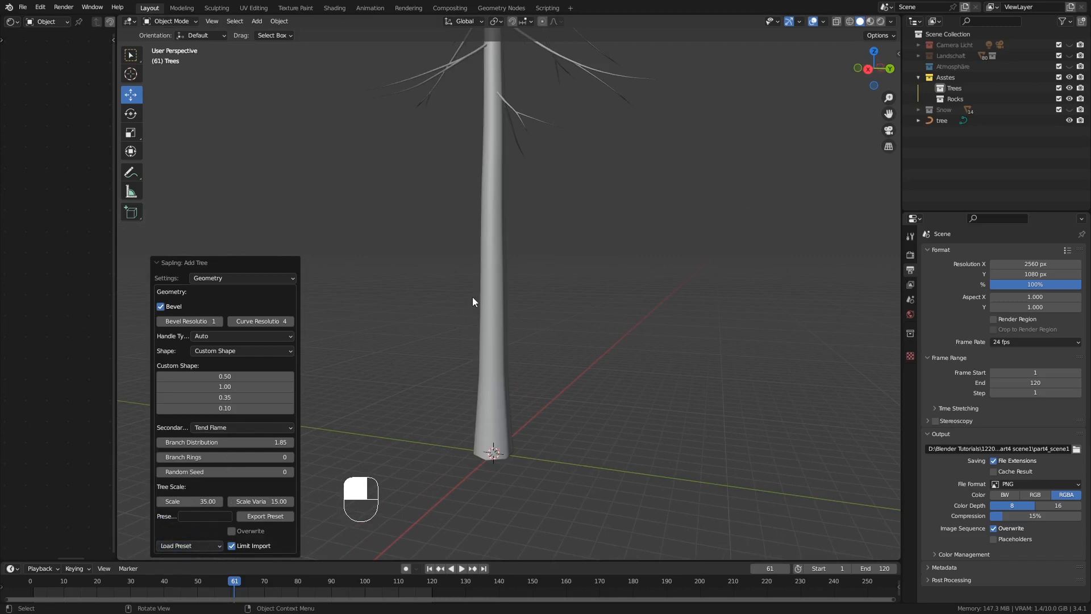
pyautogui.keyDown('ctrl'); pyautogui.moveTo(476, 287); pyautogui.dragTo(476, 348, button='middle'); pyautogui.keyUp('ctrl')
pyautogui.keyDown('shift'); pyautogui.moveTo(473, 219); pyautogui.dragTo(475, 335, button='middle'); pyautogui.keyUp('shift')
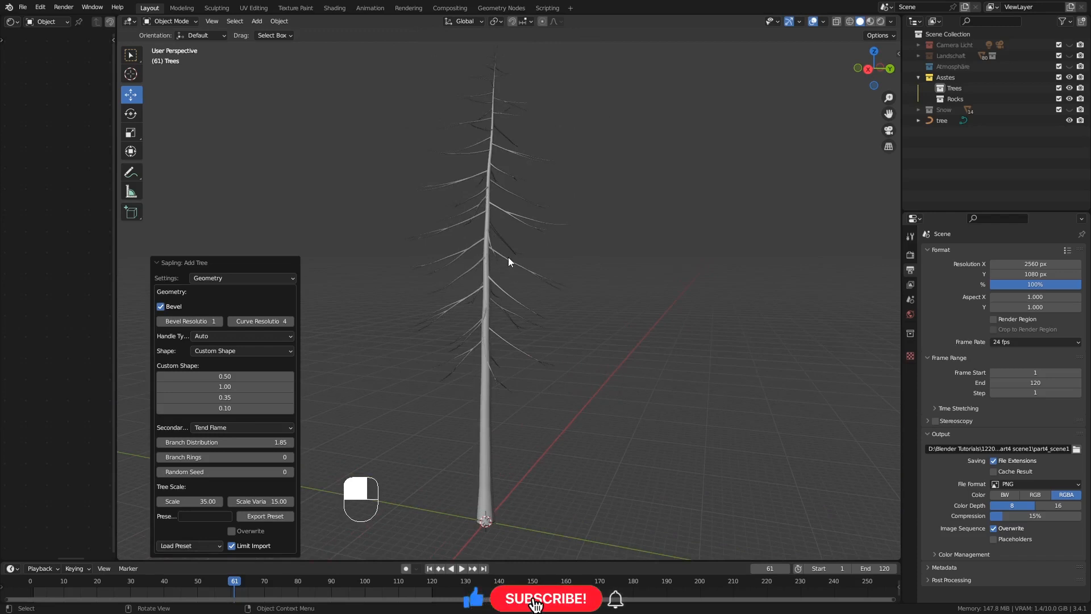
# Reduce the fir tree's Scale to 11.99 and inspect its shape from several angles
pyautogui.moveTo(193, 501); pyautogui.dragTo(155, 501)
pyautogui.keyDown('ctrl'); pyautogui.moveTo(464, 479); pyautogui.dragTo(486, 440, button='middle'); pyautogui.keyUp('ctrl')
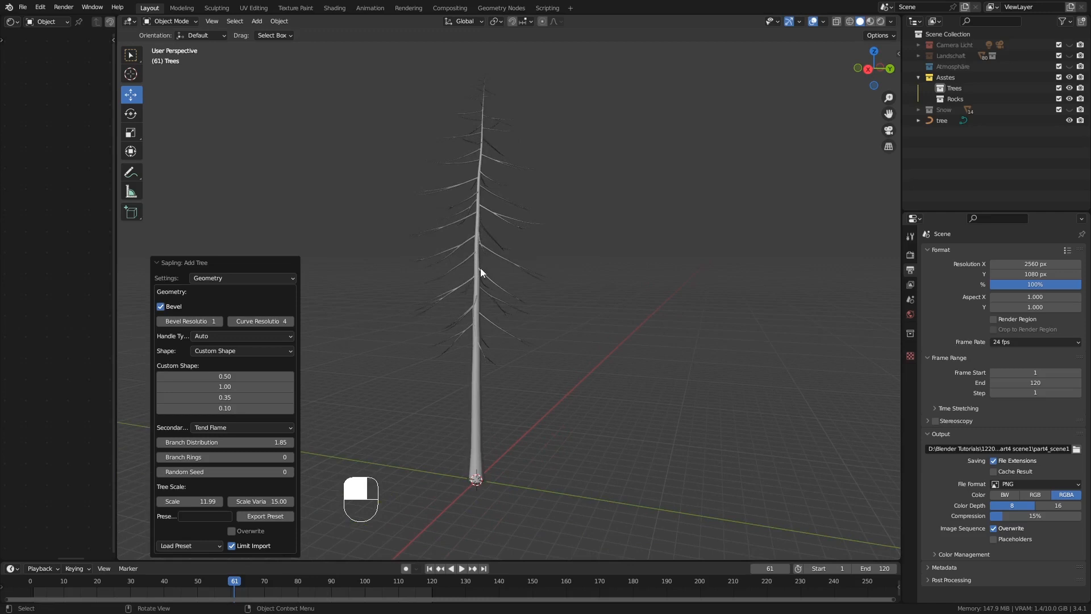
pyautogui.moveTo(480, 268); pyautogui.dragTo(463, 217, button='middle')
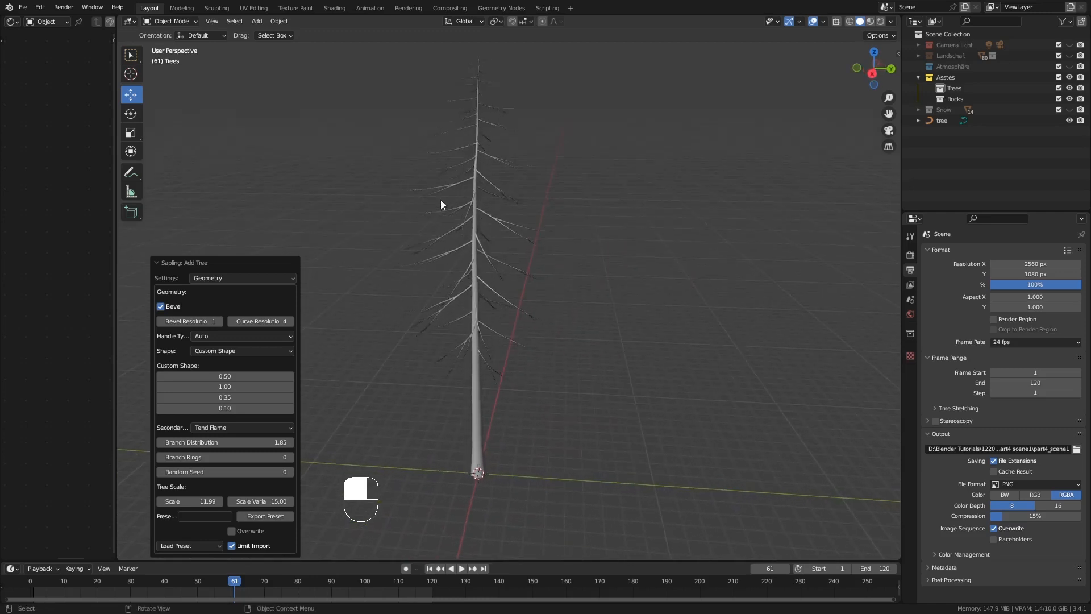
pyautogui.moveTo(464, 224); pyautogui.dragTo(476, 189, button='middle')
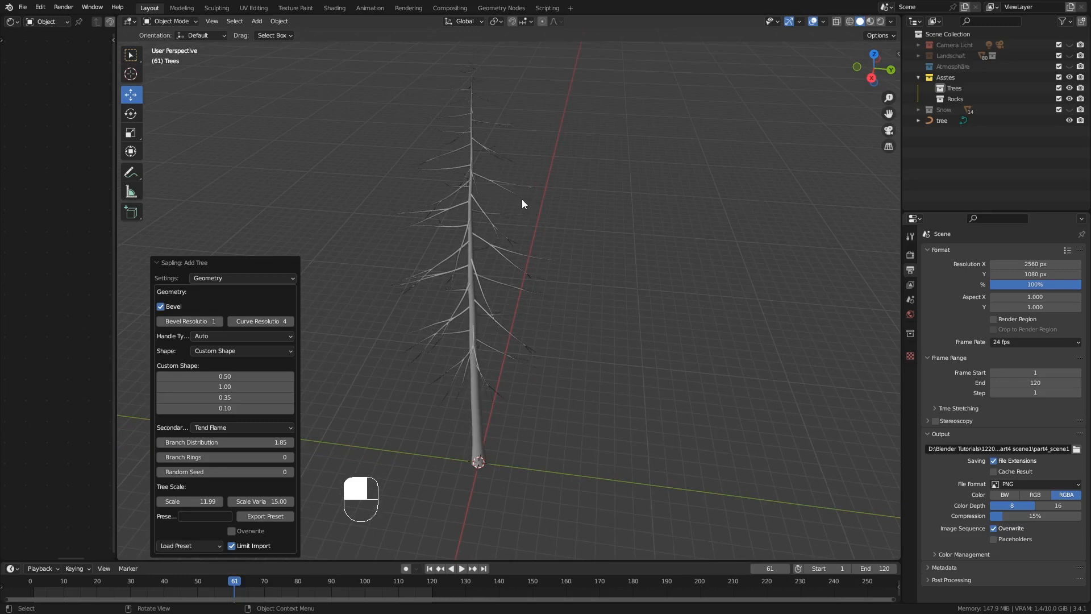
pyautogui.moveTo(509, 239); pyautogui.dragTo(501, 262, button='middle')
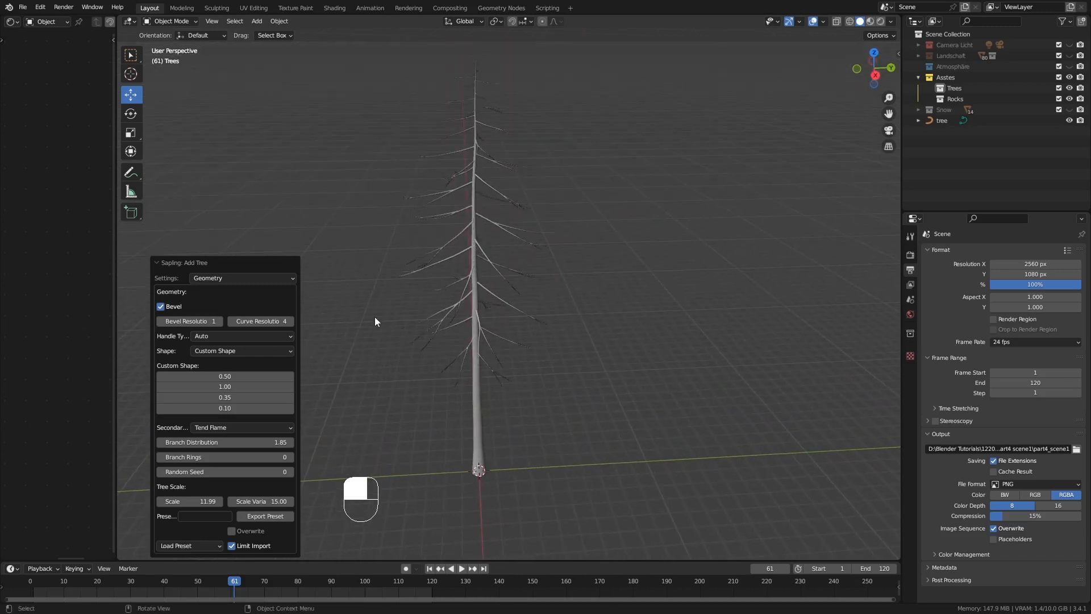
pyautogui.keyDown('shift'); pyautogui.moveTo(456, 300); pyautogui.dragTo(446, 325, button='middle'); pyautogui.keyUp('shift')
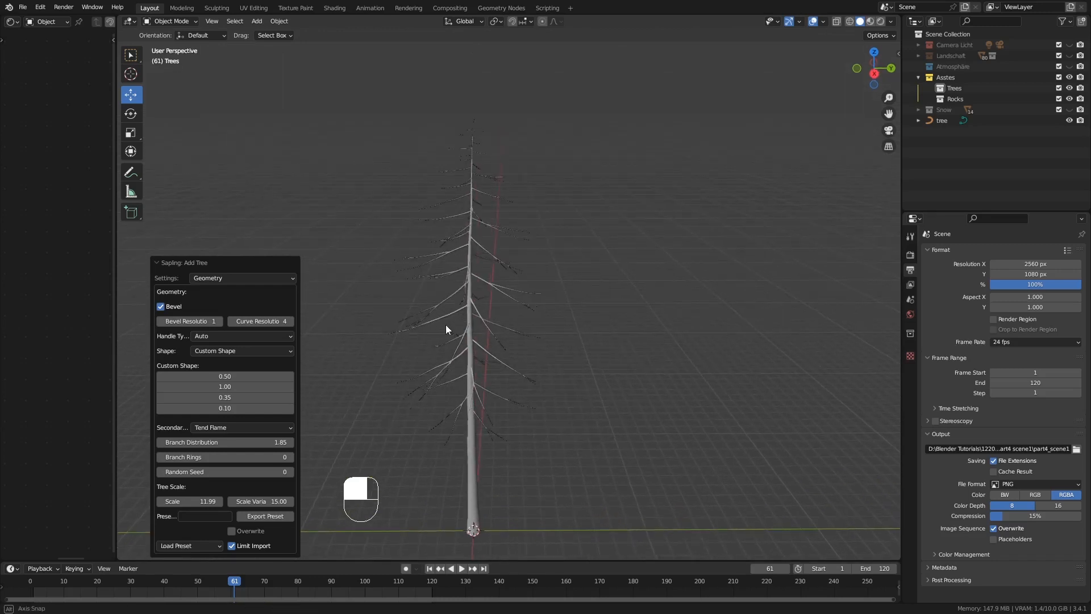
# Set the fir tree's Curve Resolution to 2 in the Geometry settings
pyautogui.click(276, 323)
pyautogui.write('2')
pyautogui.press('Return')
# Raise the Levels value in the Branch Splitting settings to 3 and inspect the finer branches up close
pyautogui.click(245, 279)
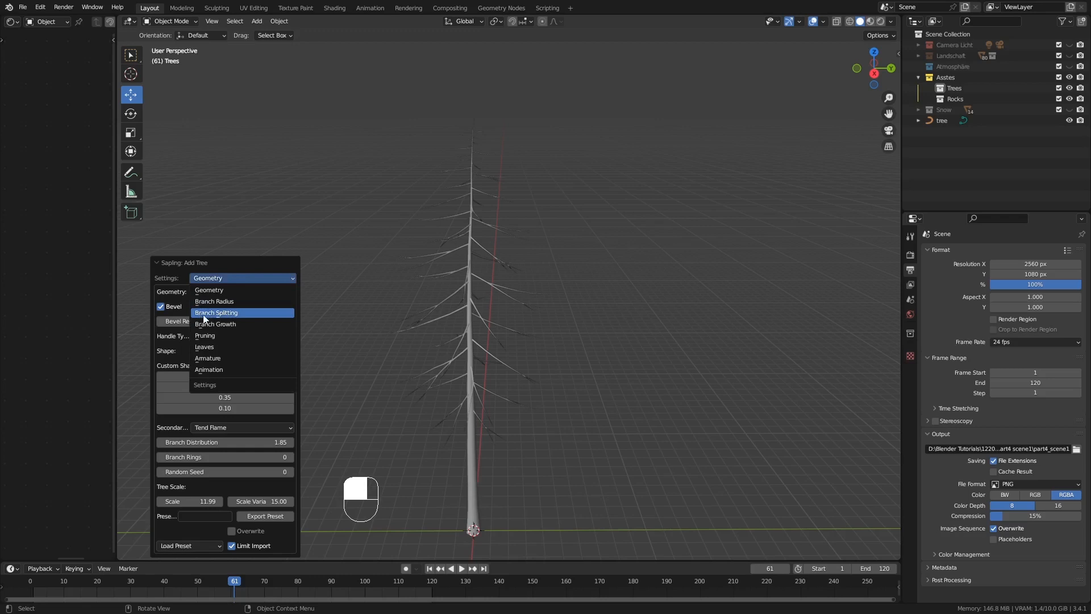
pyautogui.click(239, 313)
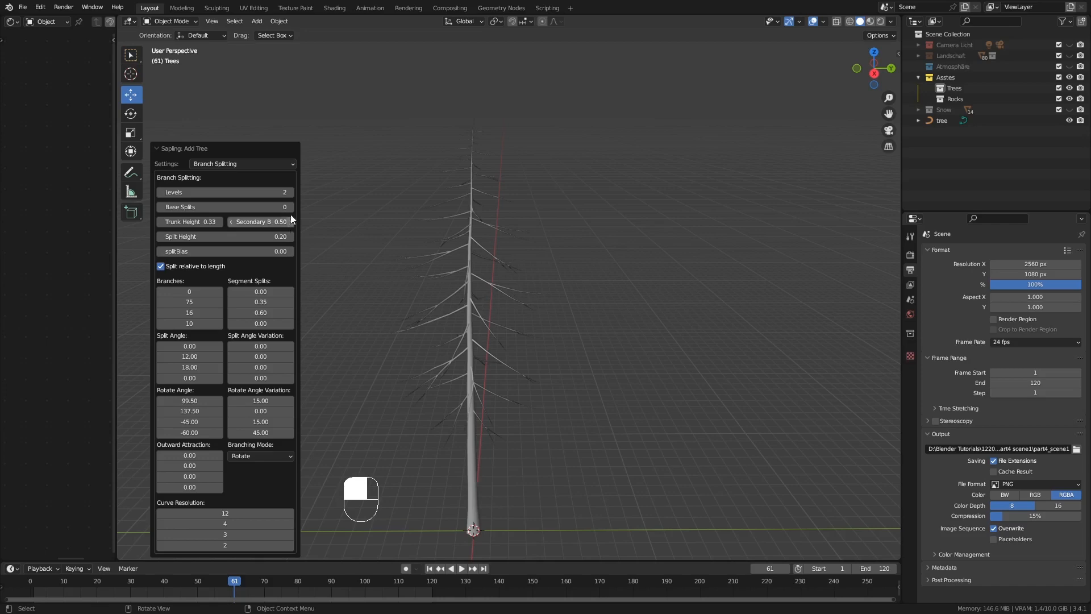
pyautogui.click(291, 194)
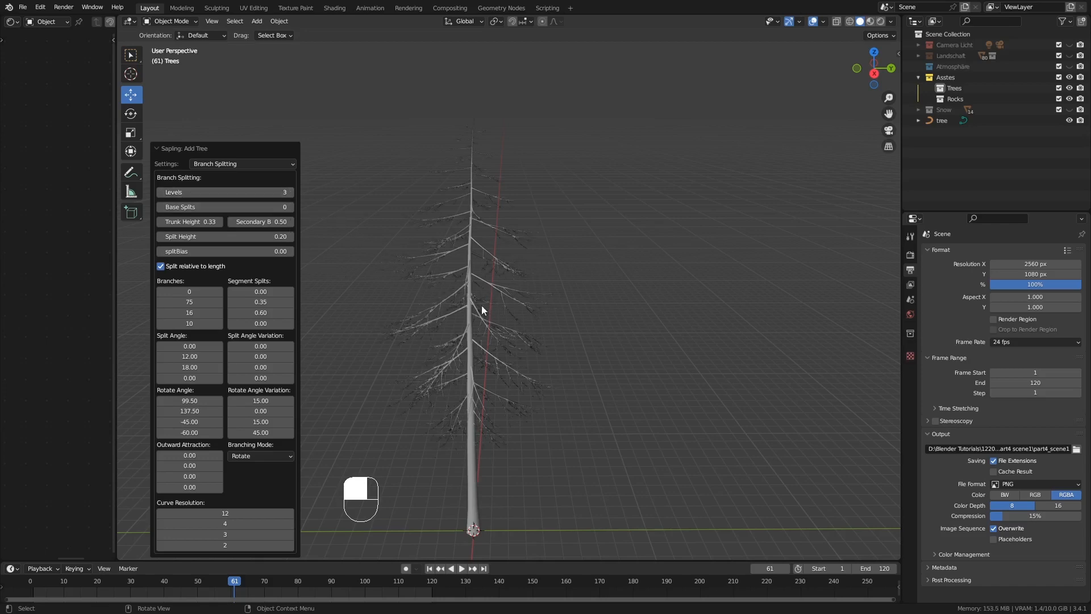
pyautogui.moveTo(482, 305); pyautogui.dragTo(507, 341, button='middle')
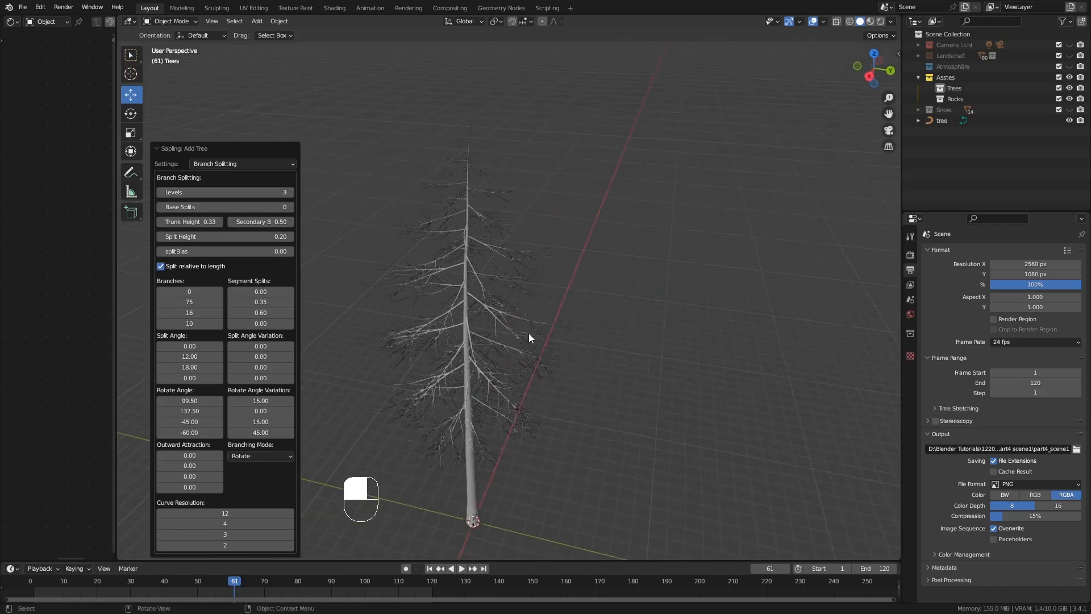
pyautogui.moveTo(504, 400); pyautogui.dragTo(456, 379, button='middle')
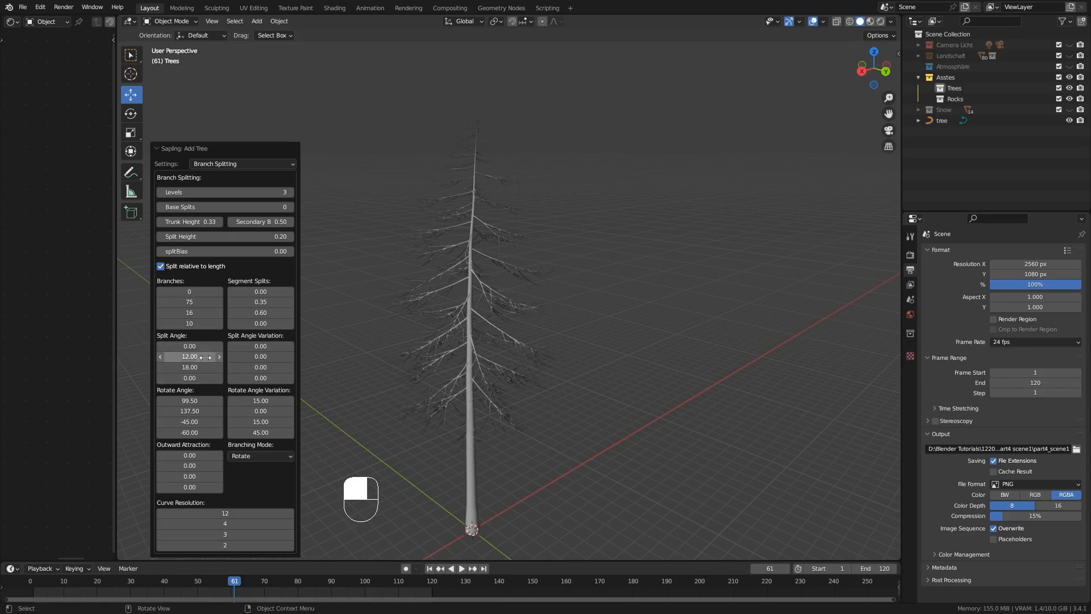
pyautogui.moveTo(454, 352)
pyautogui.keyDown('ctrl'); pyautogui.mouseDown(button='middle')
pyautogui.moveTo(459, 320)
pyautogui.moveTo(451, 352)
pyautogui.moveTo(469, 349)
pyautogui.mouseUp(button='middle'); pyautogui.keyUp('ctrl')
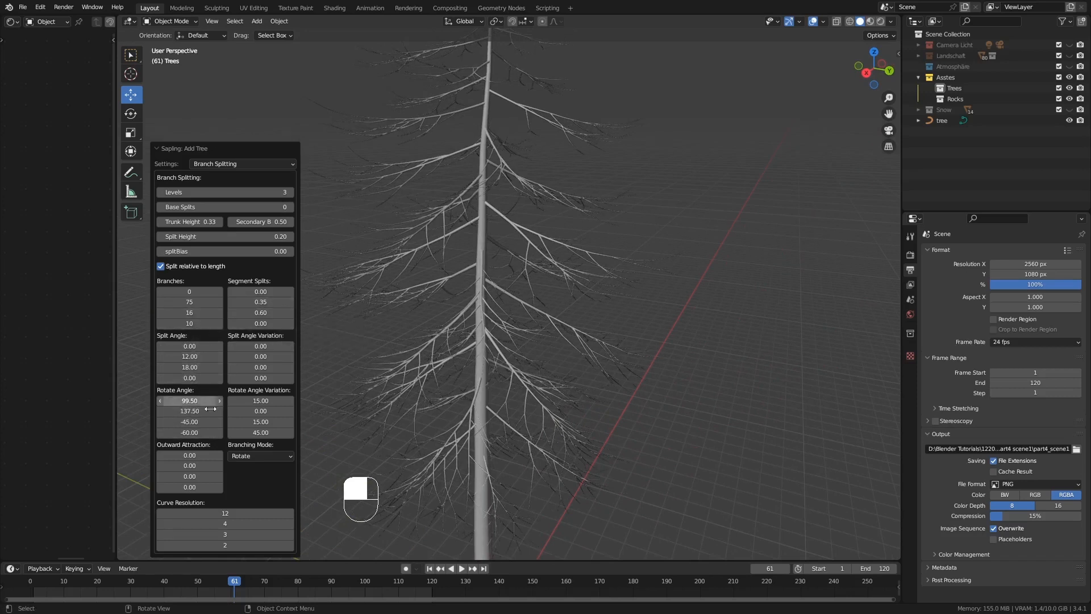
pyautogui.moveTo(373, 345); pyautogui.dragTo(426, 335, button='middle')
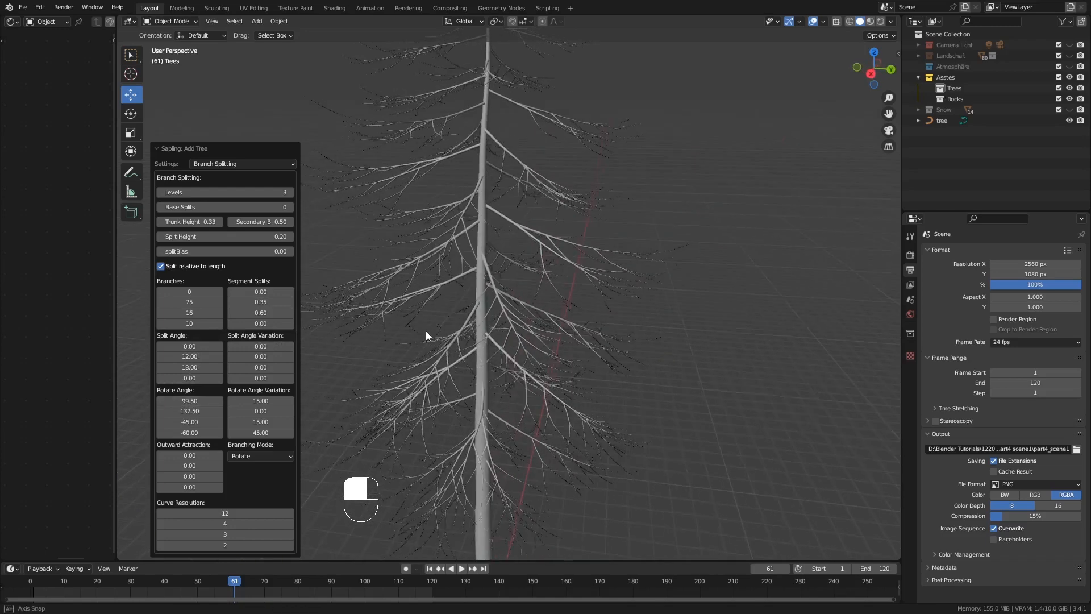
pyautogui.moveTo(189, 356)
pyautogui.mouseDown()
pyautogui.moveTo(211, 356)
pyautogui.moveTo(190, 356)
pyautogui.mouseUp()
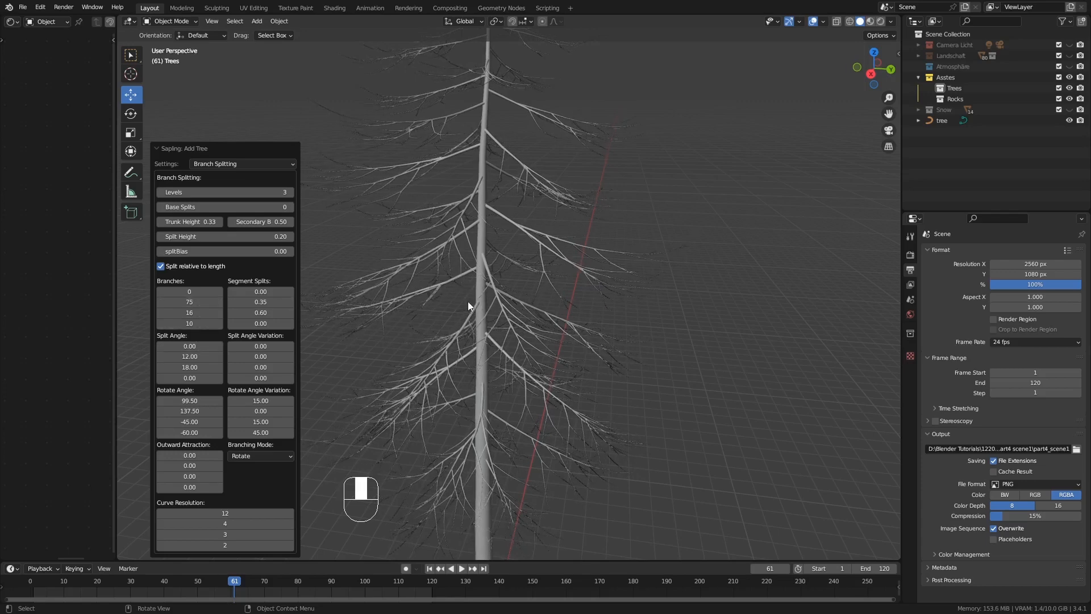
pyautogui.moveTo(468, 301); pyautogui.dragTo(487, 291, button='middle')
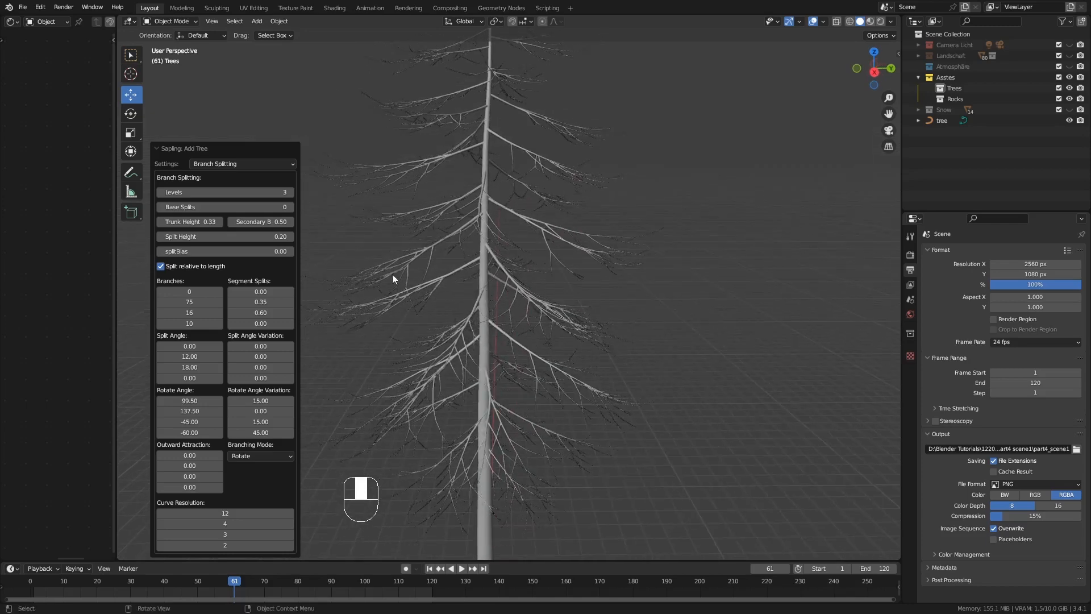
# Enable Show Leaves in the Leaves settings and examine the foliage on the fir from different angles
pyautogui.click(225, 165)
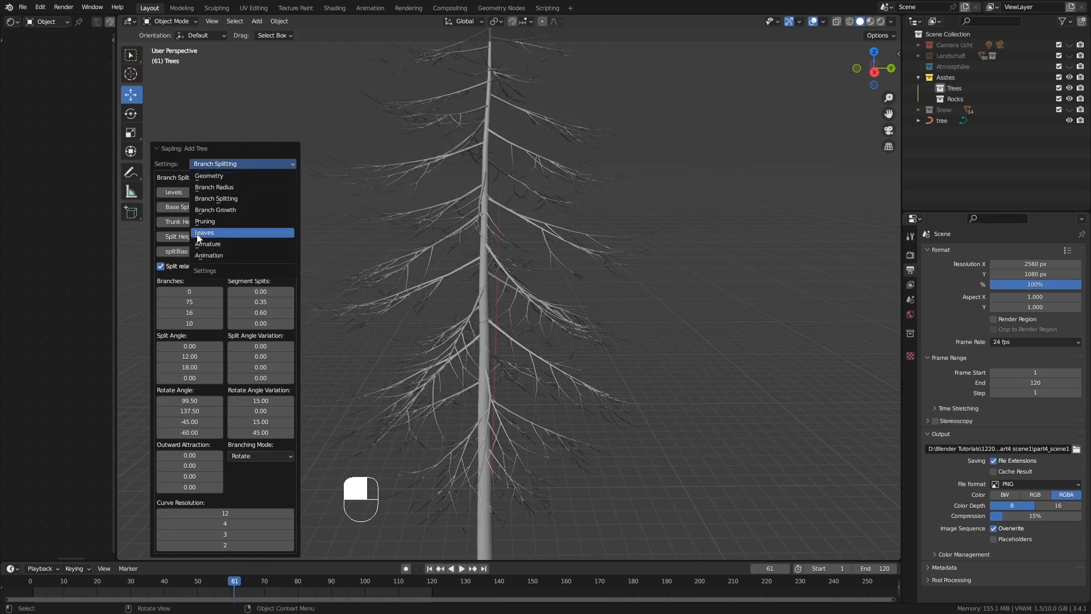
pyautogui.click(217, 233)
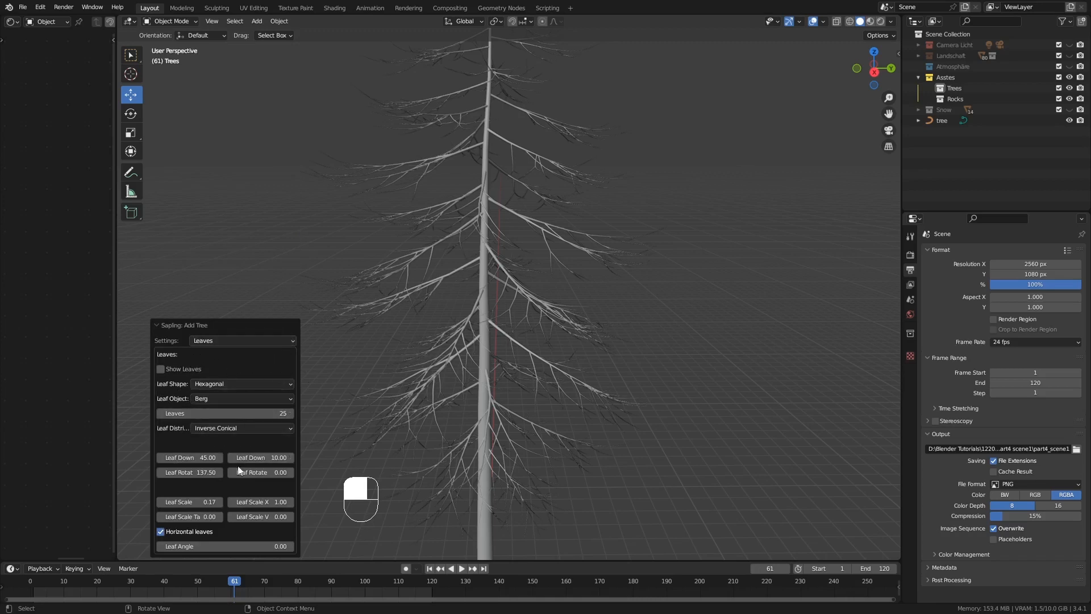
pyautogui.click(160, 369)
pyautogui.moveTo(480, 289)
pyautogui.mouseDown(button='middle')
pyautogui.moveTo(498, 284)
pyautogui.moveTo(485, 288)
pyautogui.mouseUp(button='middle')
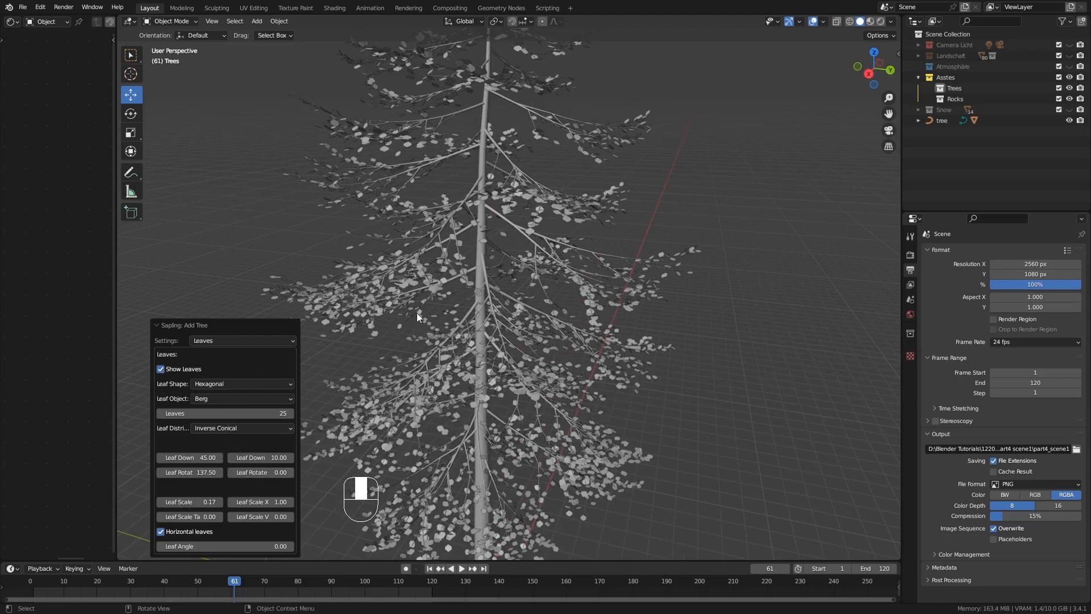
pyautogui.moveTo(421, 311); pyautogui.dragTo(447, 318, button='middle')
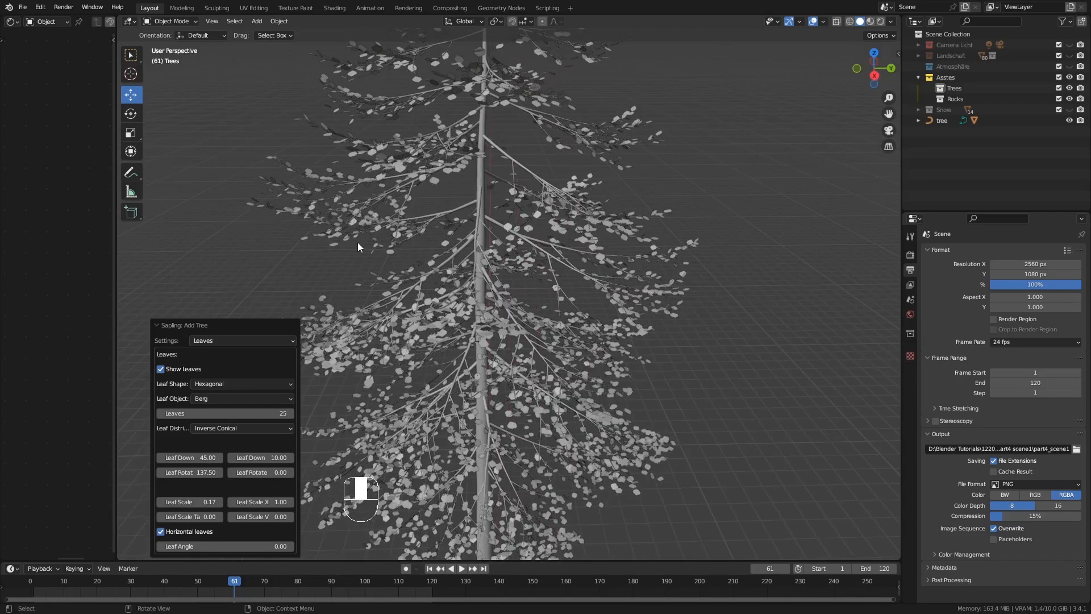
pyautogui.moveTo(410, 265); pyautogui.dragTo(440, 251, button='middle')
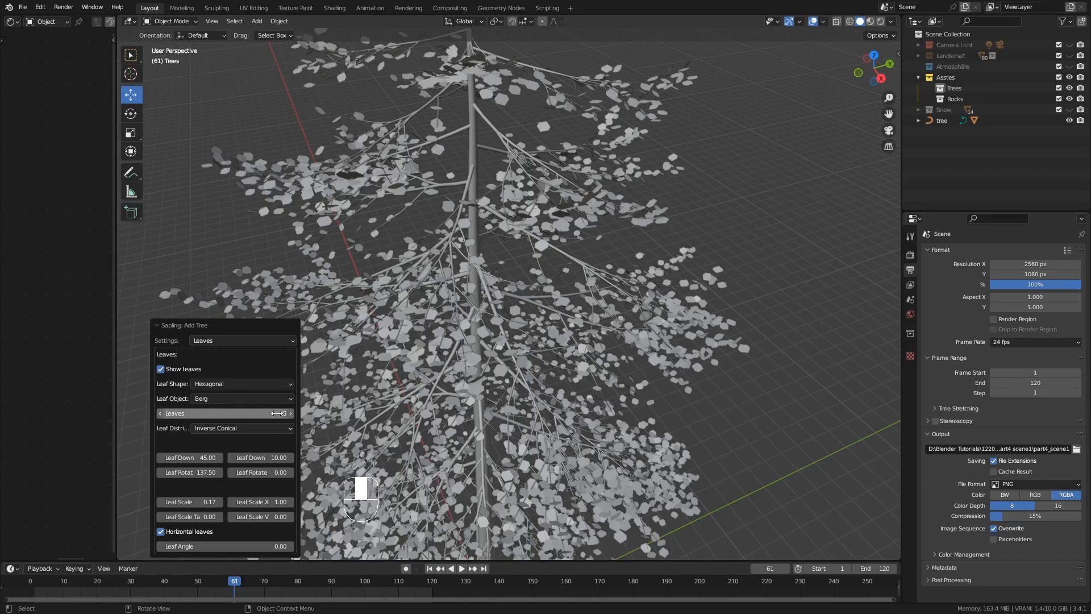
# Set the number of leaves to 60 and inspect the fuller tree as a whole
pyautogui.scroll(-8, 410, 360)
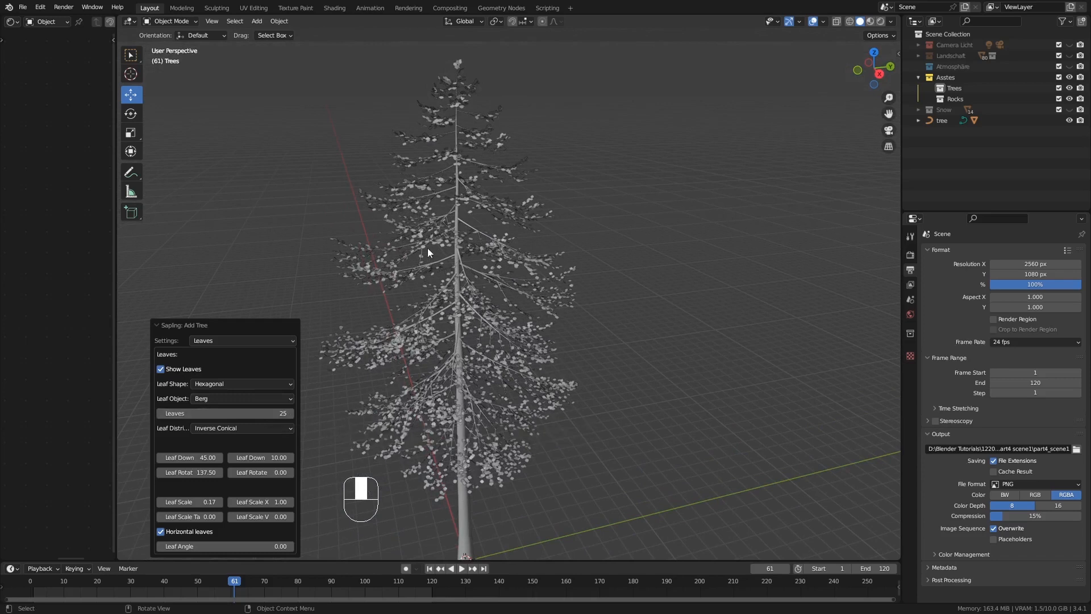
pyautogui.click(268, 415)
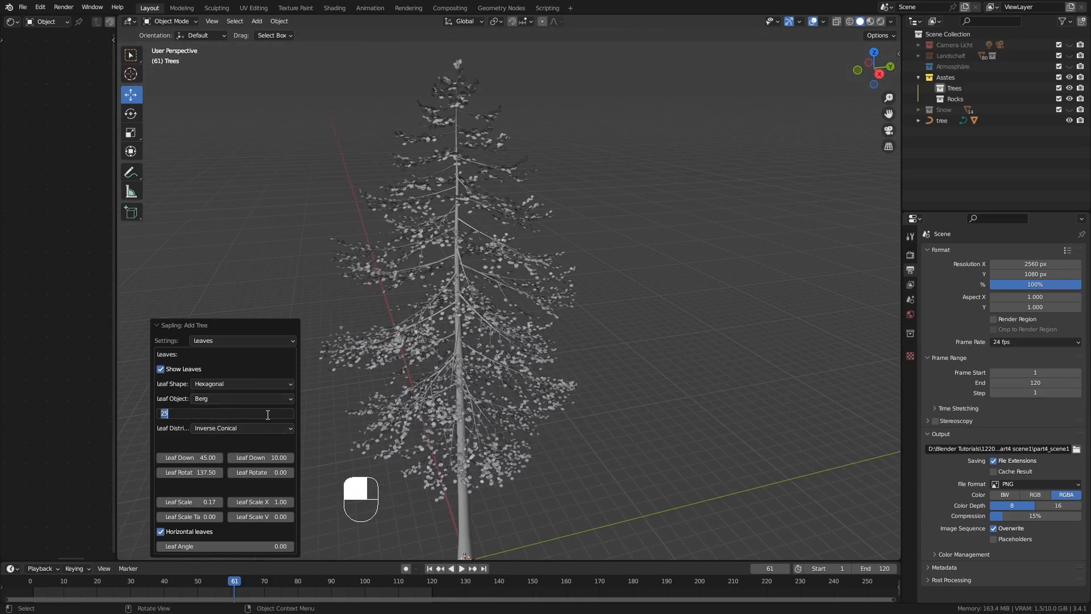
pyautogui.write('60')
pyautogui.press('Return')
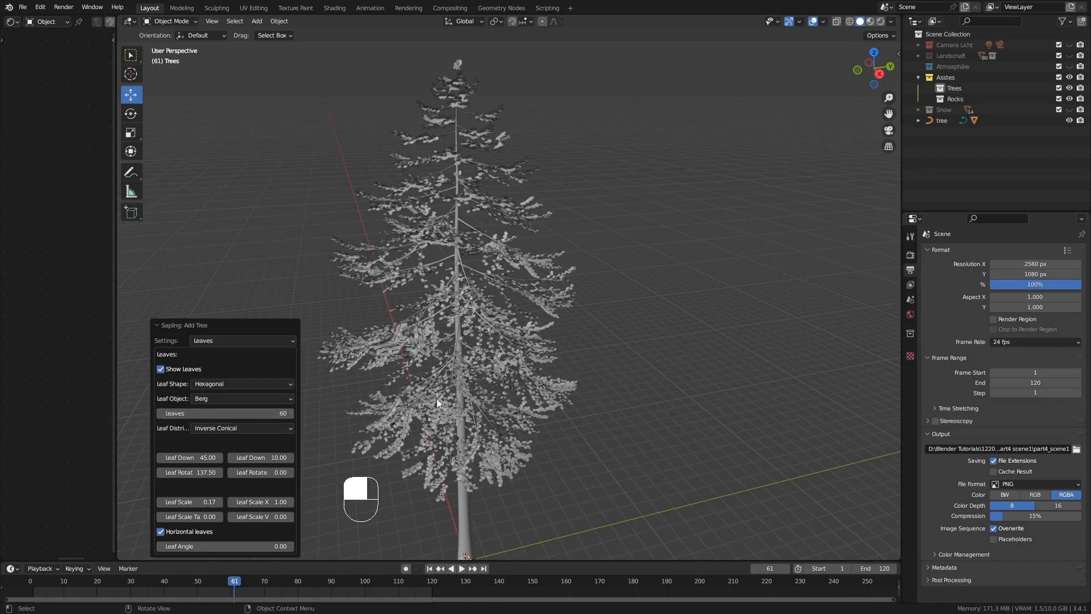
pyautogui.moveTo(437, 398); pyautogui.dragTo(390, 386, button='middle')
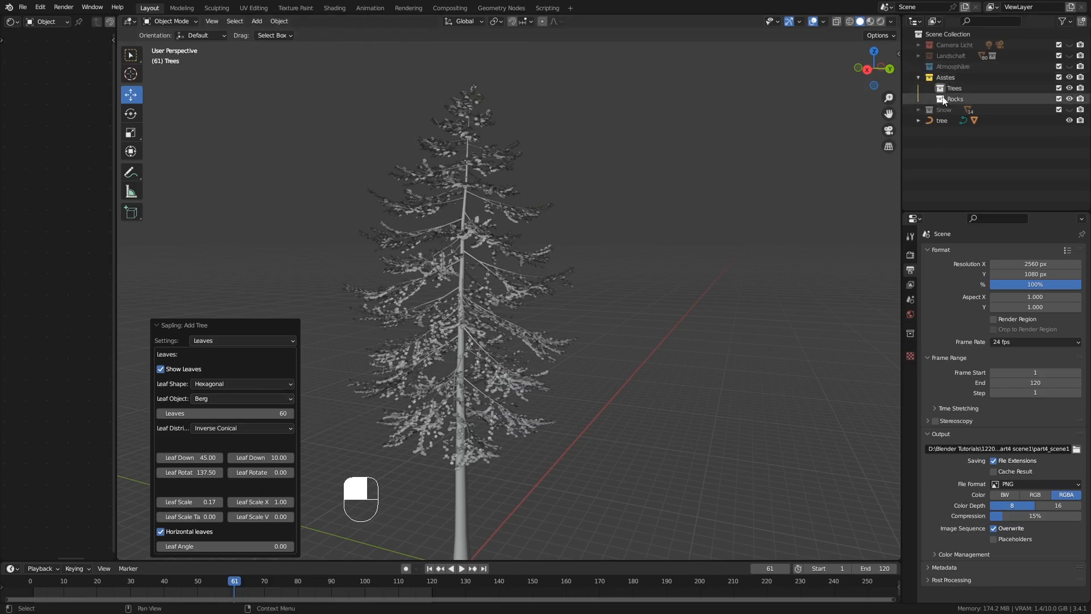
pyautogui.click(228, 399)
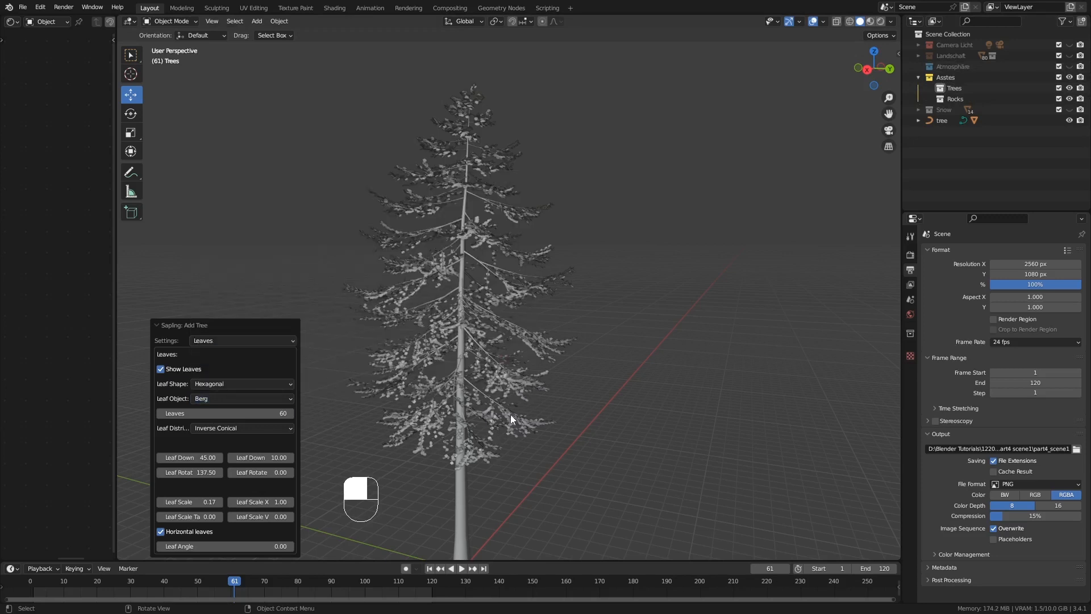
pyautogui.moveTo(433, 395)
pyautogui.mouseDown(button='middle')
pyautogui.moveTo(477, 407)
pyautogui.moveTo(447, 403)
pyautogui.moveTo(479, 394)
pyautogui.moveTo(435, 400)
pyautogui.mouseUp(button='middle')
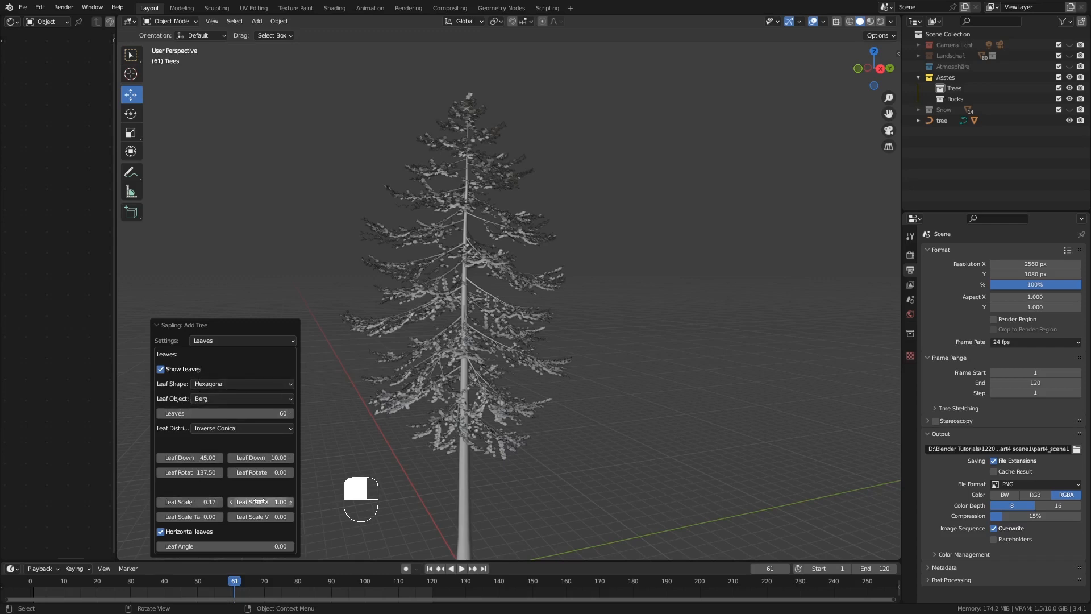
pyautogui.moveTo(261, 502)
pyautogui.mouseDown()
pyautogui.moveTo(275, 502)
pyautogui.moveTo(242, 502)
pyautogui.mouseUp()
pyautogui.rightClick(276, 490)
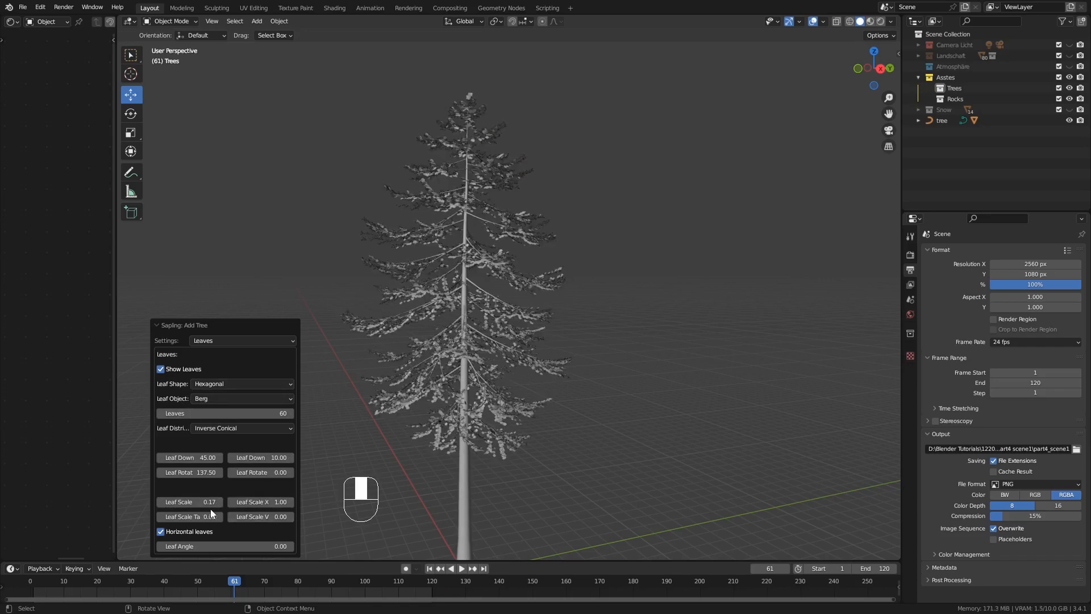
# Try an oversized Leaf Scale of 1.22 on the fir, and set the value to 0.20 instead
pyautogui.moveTo(190, 502); pyautogui.dragTo(249, 502)
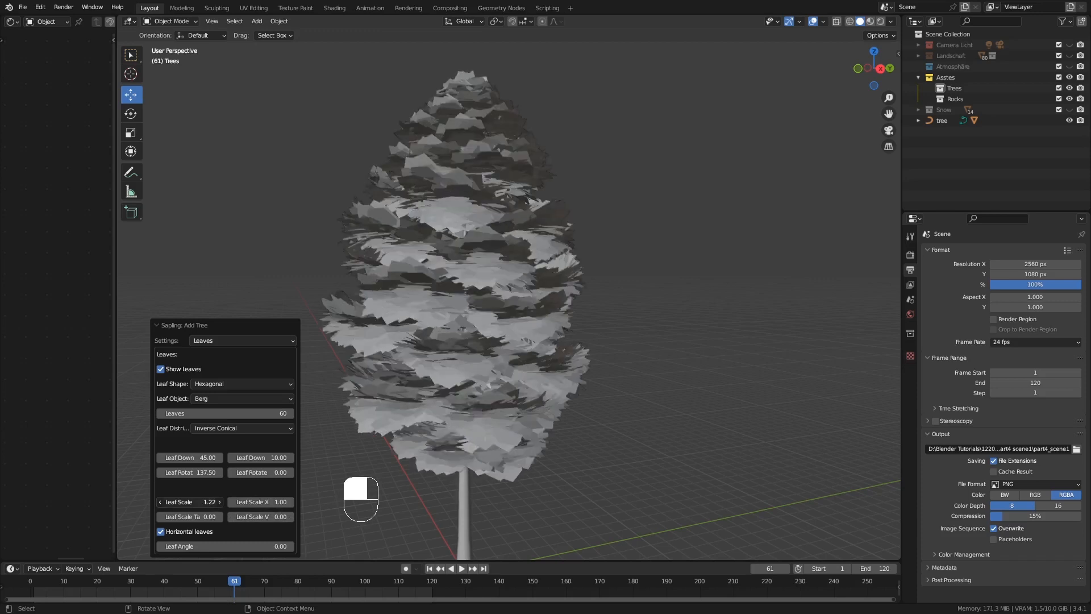
pyautogui.click(196, 502)
pyautogui.write('0.2')
pyautogui.press('Return')
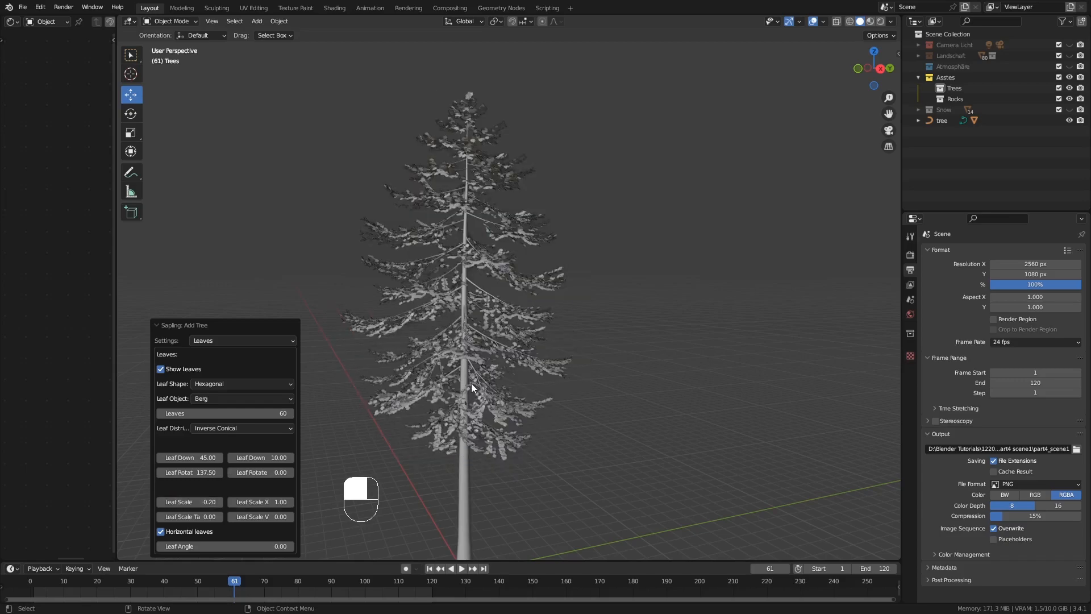
# Change the Leaf Shape to Rectangular while viewing the fir's branches up close
pyautogui.keyDown('ctrl'); pyautogui.moveTo(472, 383); pyautogui.dragTo(443, 380, button='middle'); pyautogui.keyUp('ctrl')
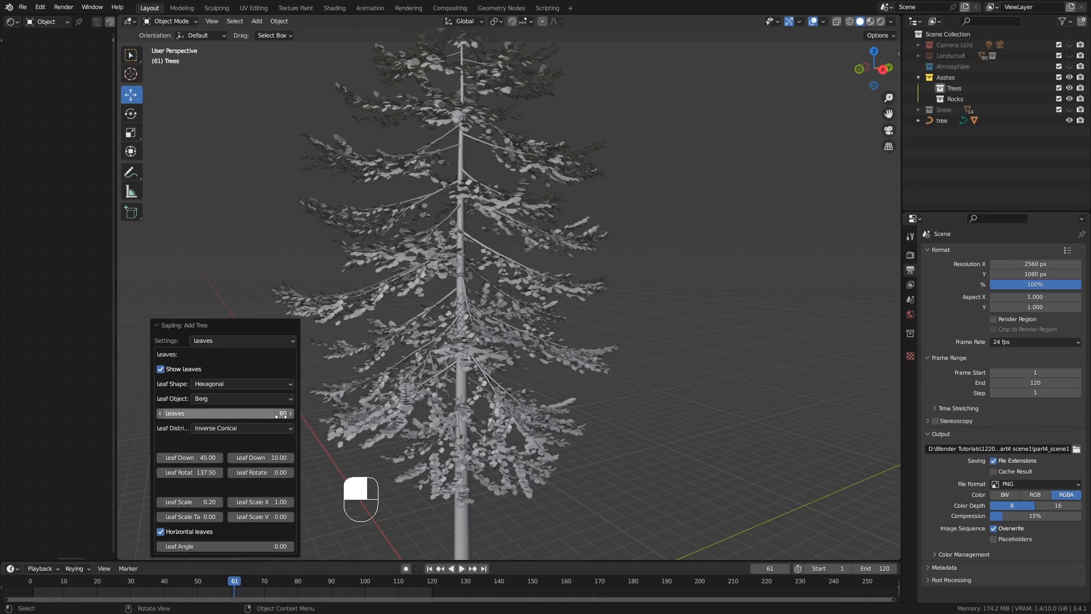
pyautogui.click(266, 385)
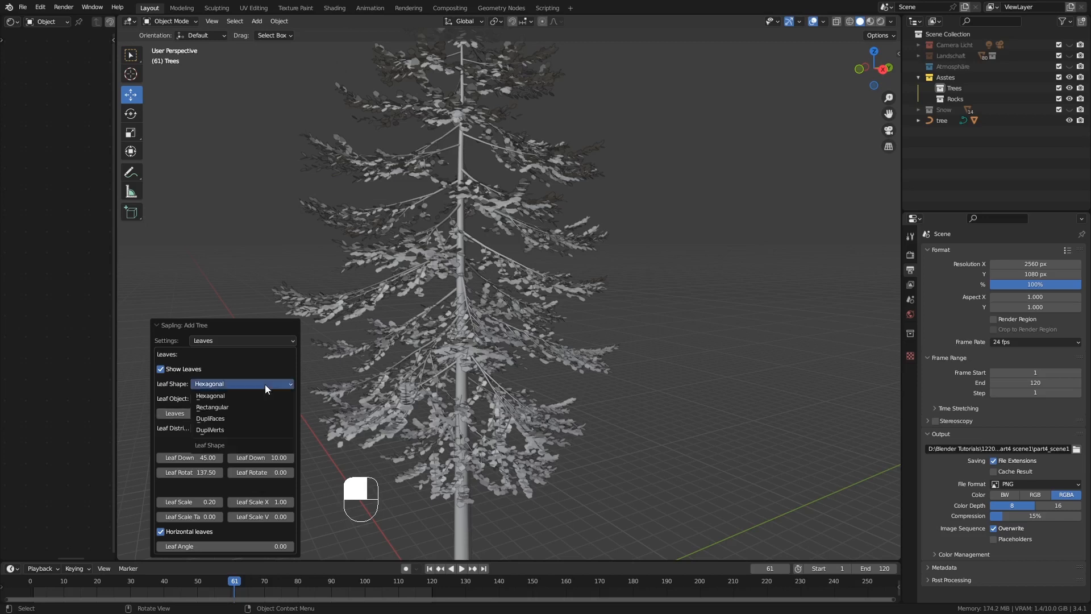
pyautogui.click(210, 408)
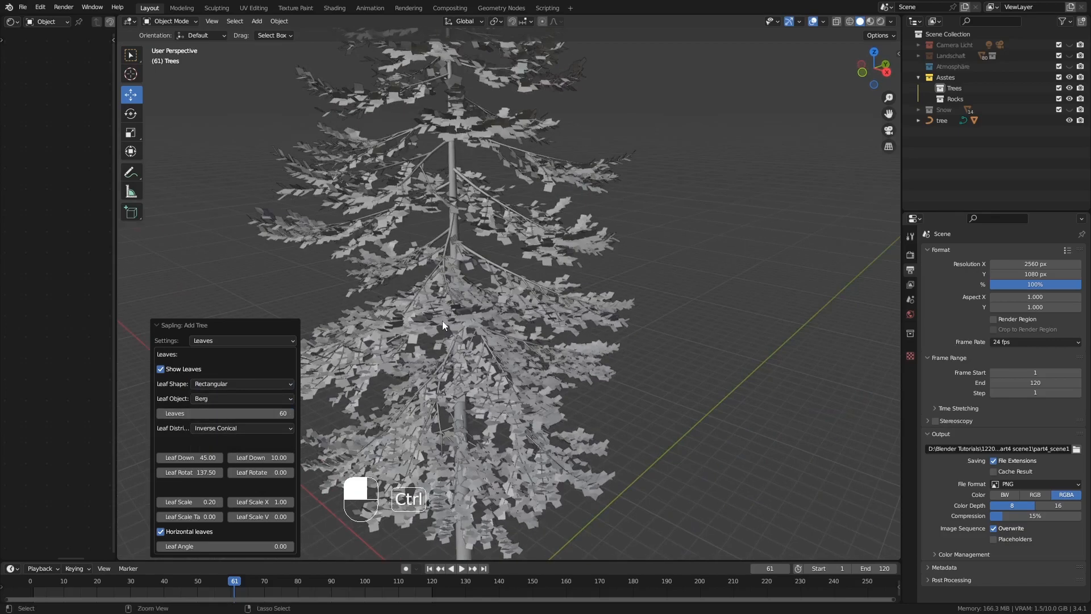
# Change the fir's Leaf Shape to Hexagonal after inspecting the rectangular leaves up close
pyautogui.keyDown('ctrl'); pyautogui.moveTo(442, 321); pyautogui.dragTo(441, 305, button='middle'); pyautogui.keyUp('ctrl')
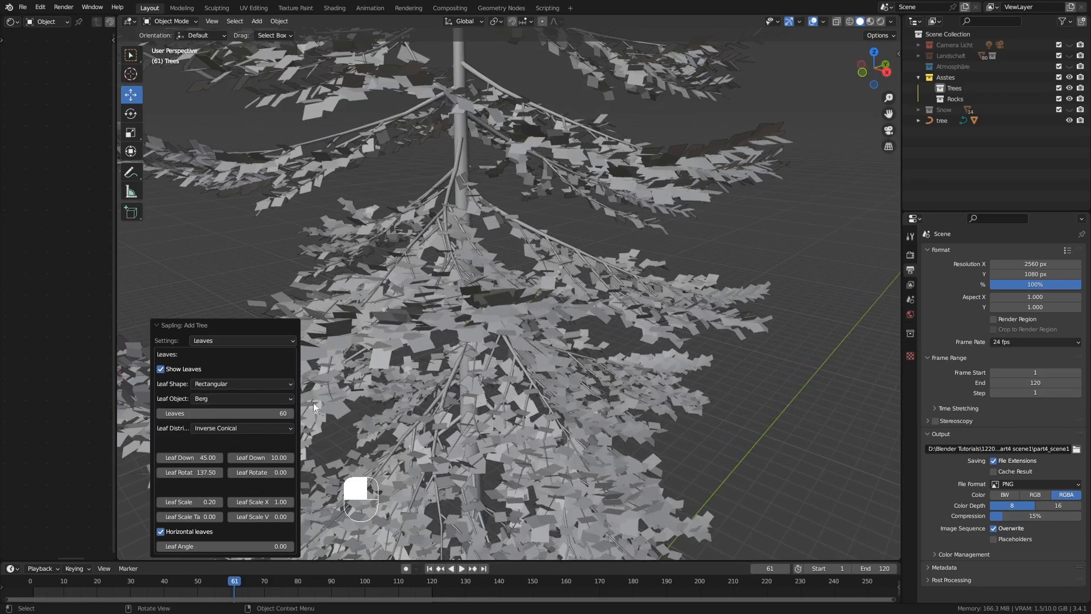
pyautogui.click(246, 386)
pyautogui.click(244, 395)
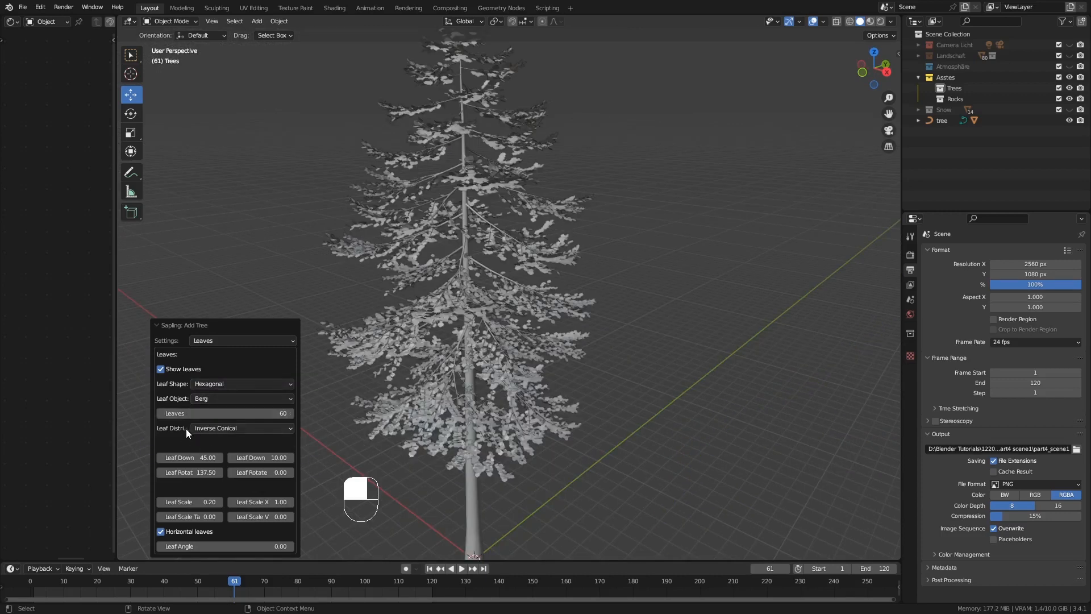
# Try Spherical and Flame as the Leaf Distribution and compare the foliage on the branches
pyautogui.click(207, 430)
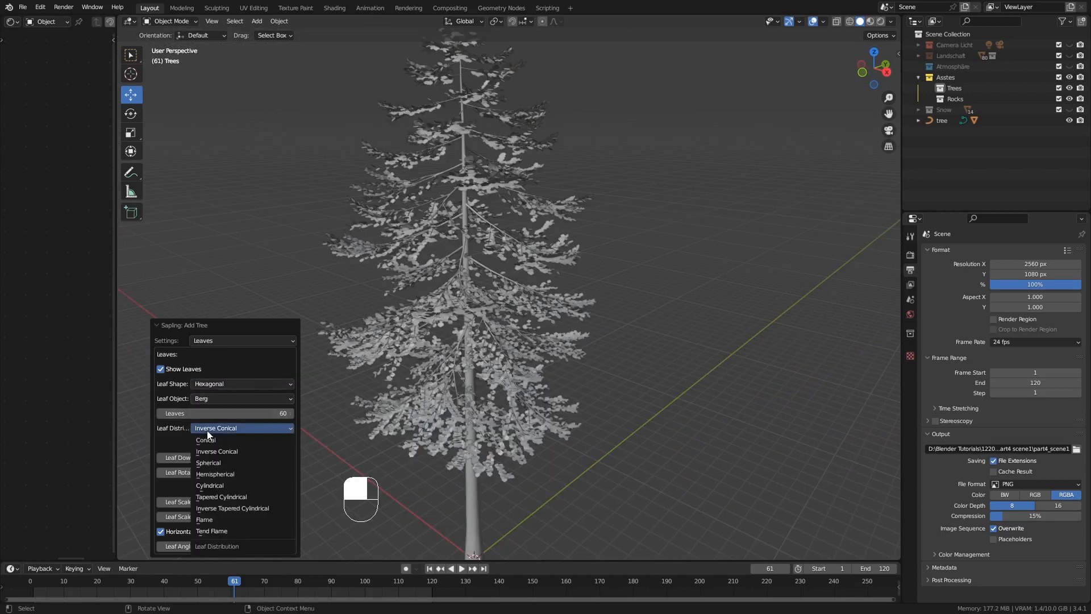
pyautogui.click(244, 463)
pyautogui.moveTo(472, 315); pyautogui.dragTo(354, 345, button='middle')
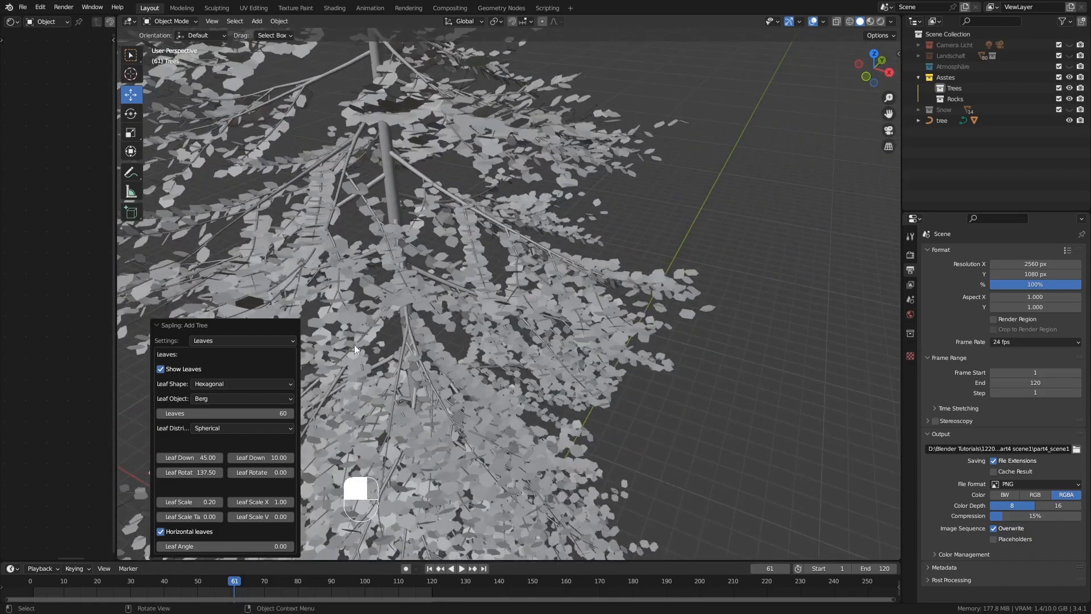
pyautogui.click(234, 429)
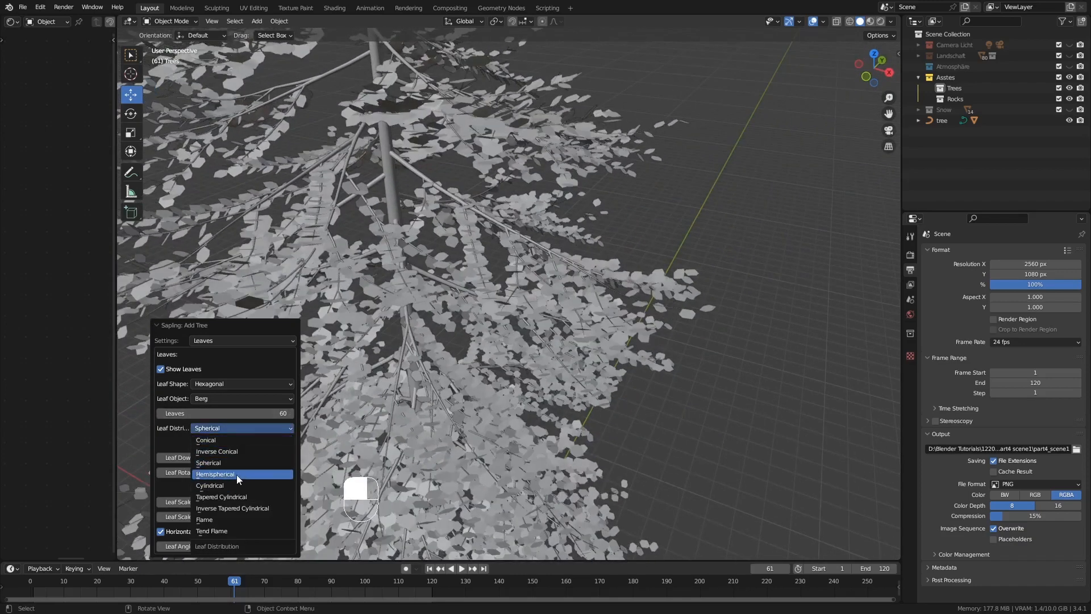
pyautogui.click(249, 520)
pyautogui.keyDown('ctrl'); pyautogui.moveTo(382, 258); pyautogui.dragTo(382, 314, button='middle'); pyautogui.keyUp('ctrl')
pyautogui.moveTo(399, 226); pyautogui.dragTo(415, 250, button='middle')
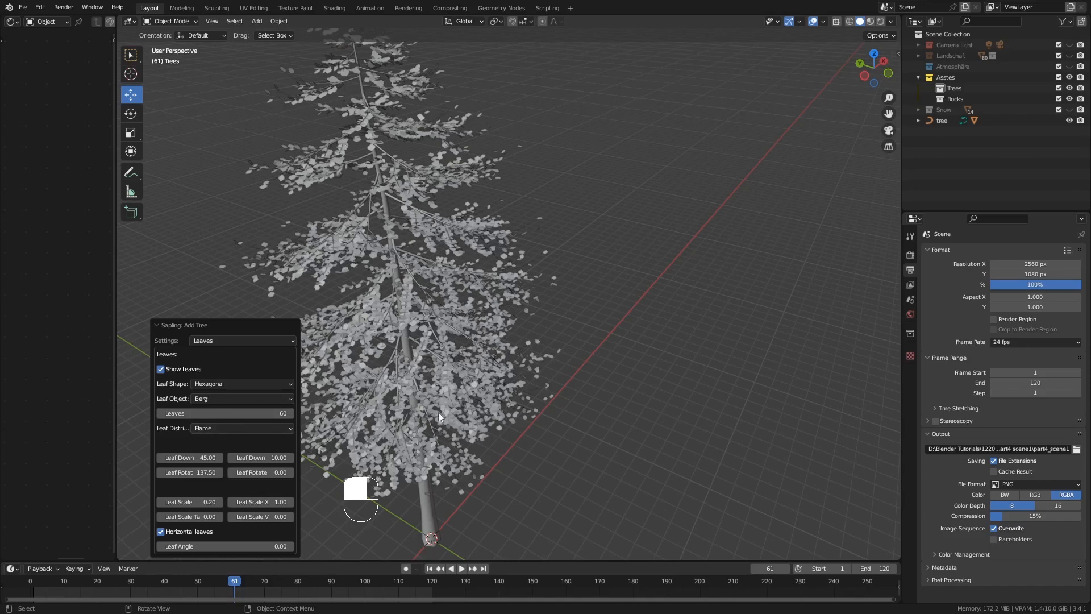
# Set the Leaf Distribution to Conical and check the whole tree
pyautogui.click(230, 428)
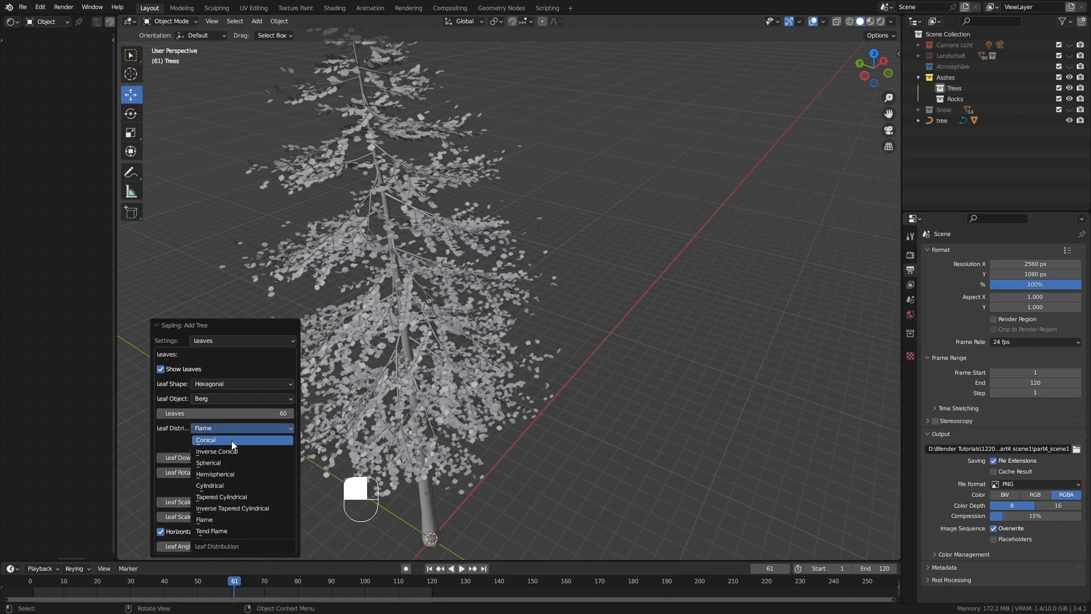
pyautogui.click(235, 445)
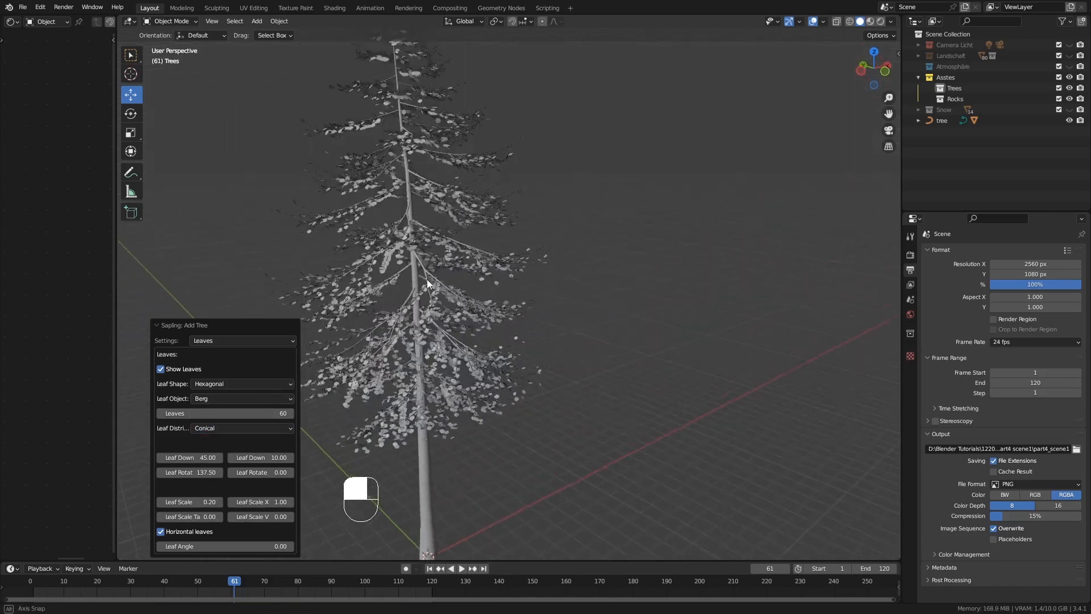
pyautogui.moveTo(426, 275); pyautogui.dragTo(436, 294, button='middle')
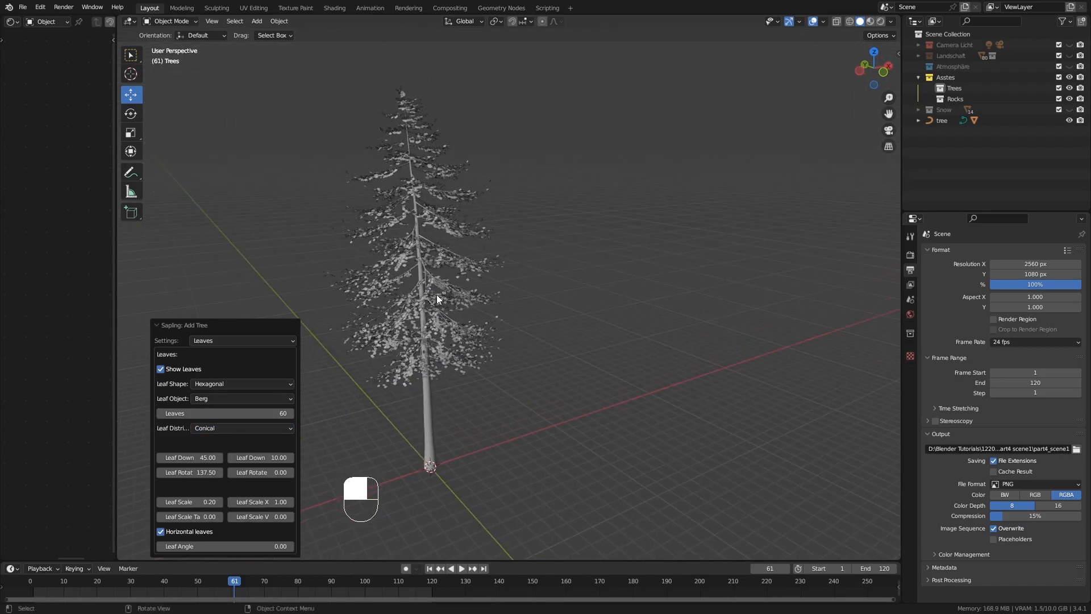
# Return to the Geometry settings of the tree and examine the fir's overall silhouette
pyautogui.click(254, 340)
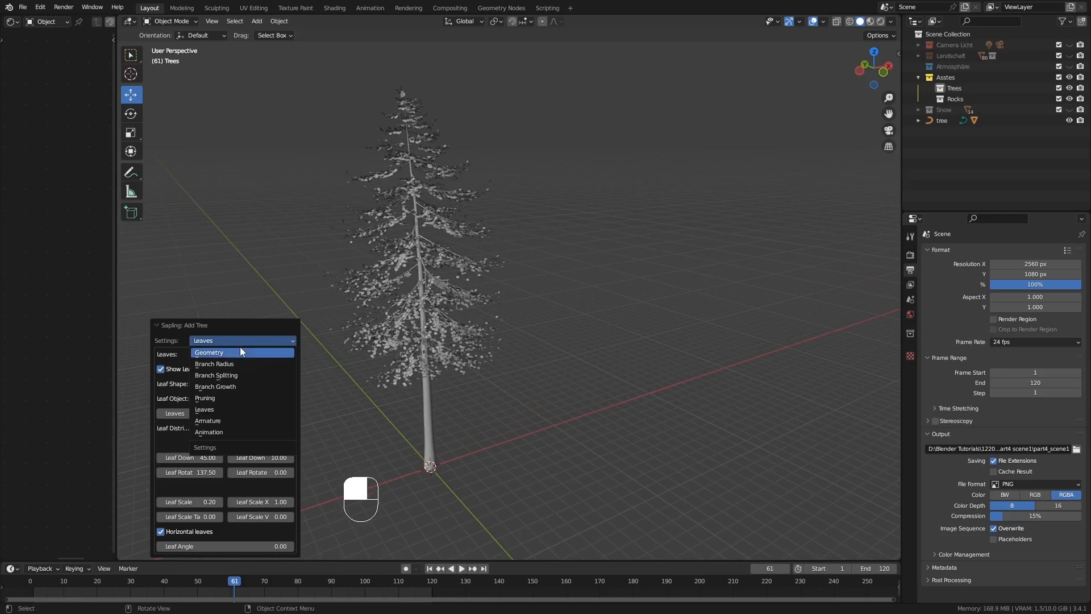
pyautogui.click(240, 347)
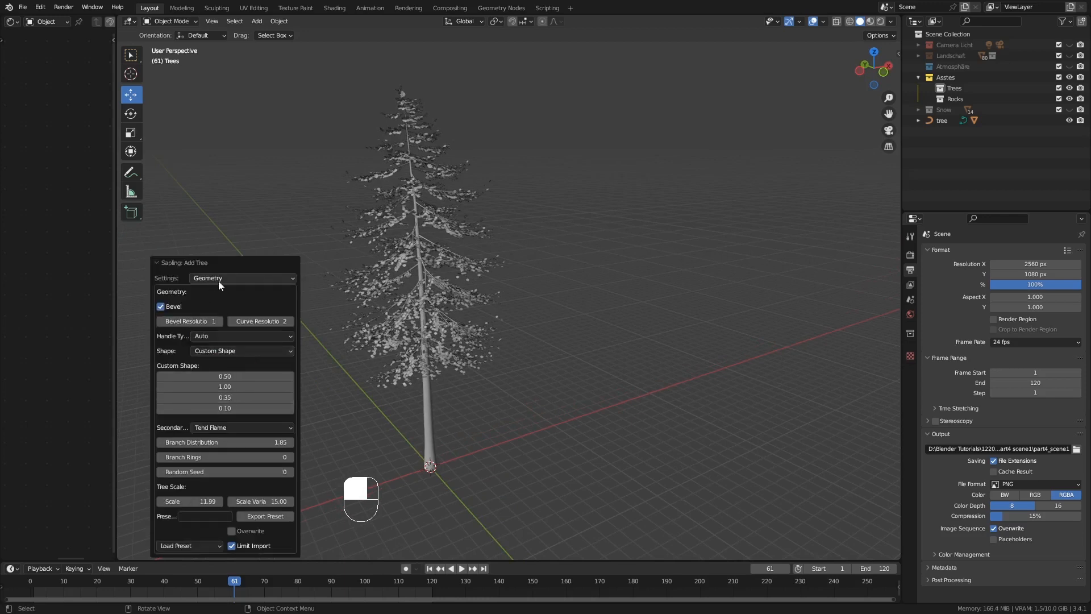
pyautogui.moveTo(395, 334); pyautogui.dragTo(417, 298, button='middle')
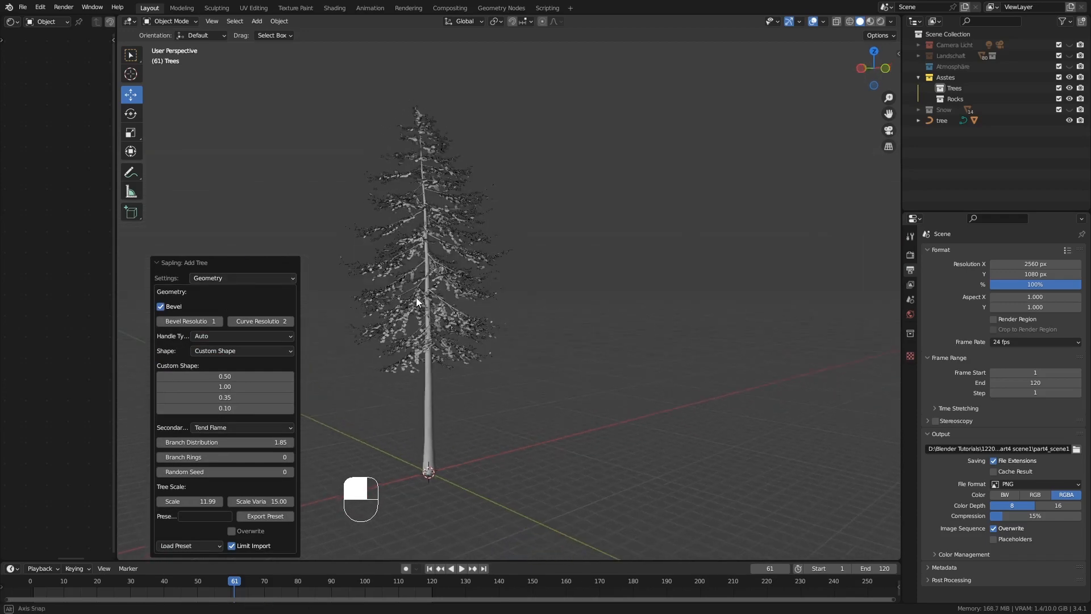
pyautogui.moveTo(442, 337)
pyautogui.mouseDown(button='middle')
pyautogui.moveTo(429, 332)
pyautogui.moveTo(455, 342)
pyautogui.mouseUp(button='middle')
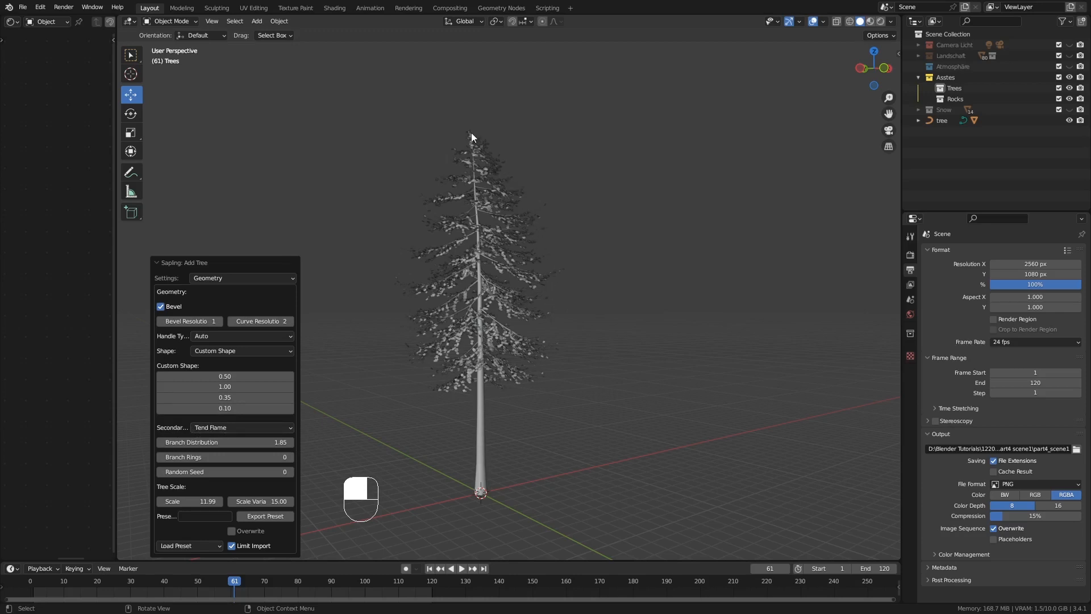
# Try Conical, Inverse Conical, Spherical and Hemispherical as the shape of the fir's secondary branches
pyautogui.click(237, 432)
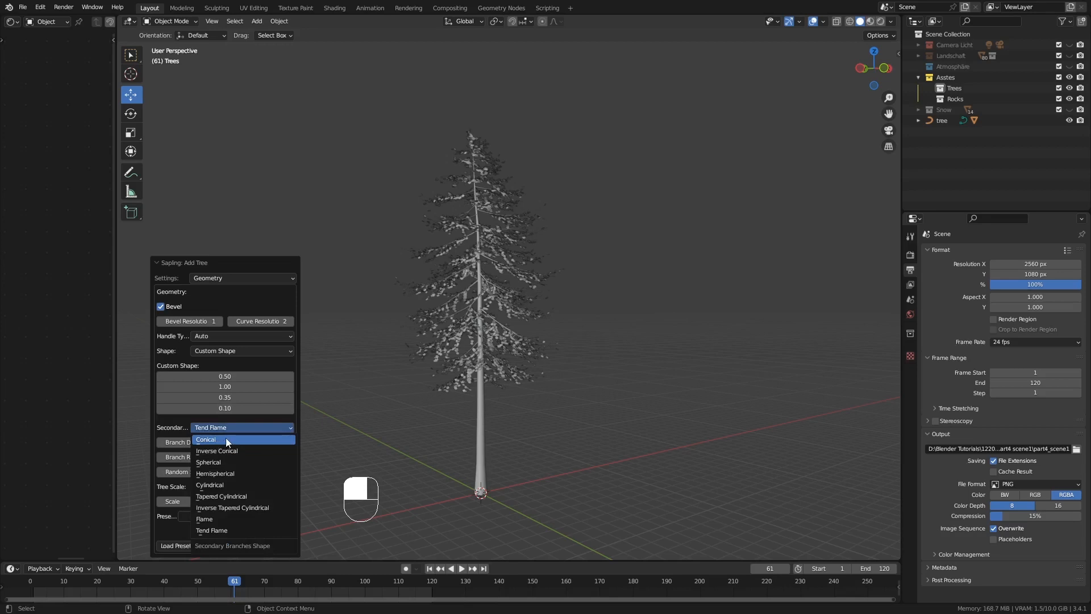
pyautogui.click(222, 441)
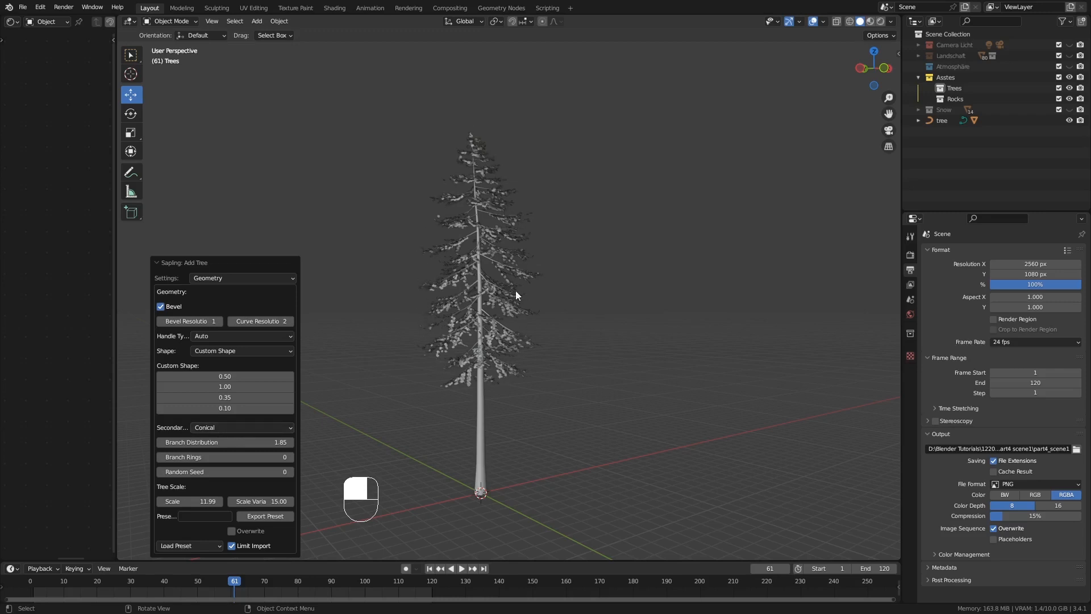
pyautogui.click(237, 428)
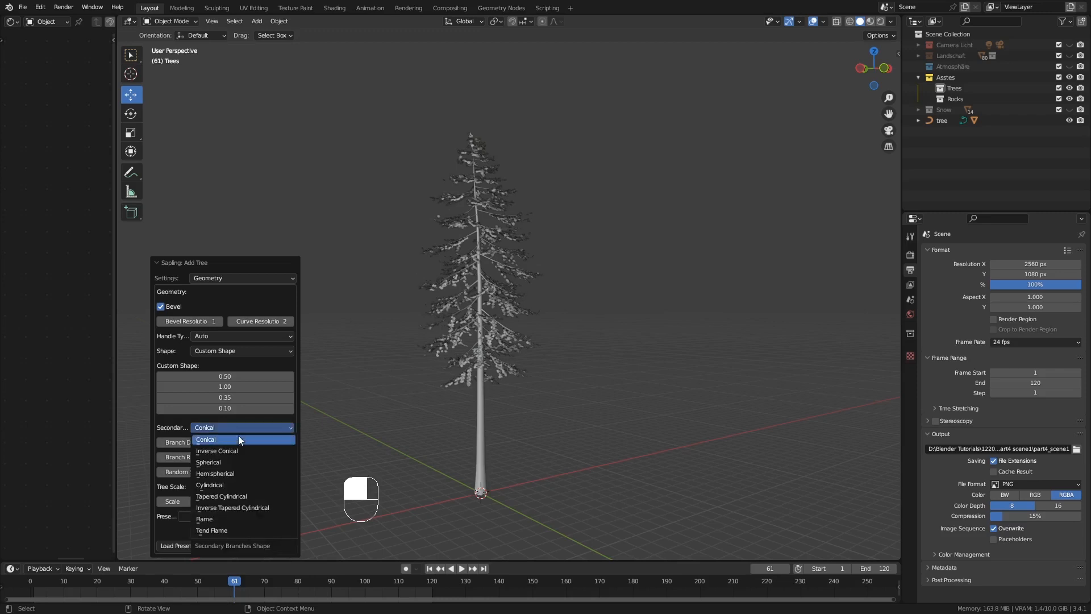
pyautogui.click(239, 450)
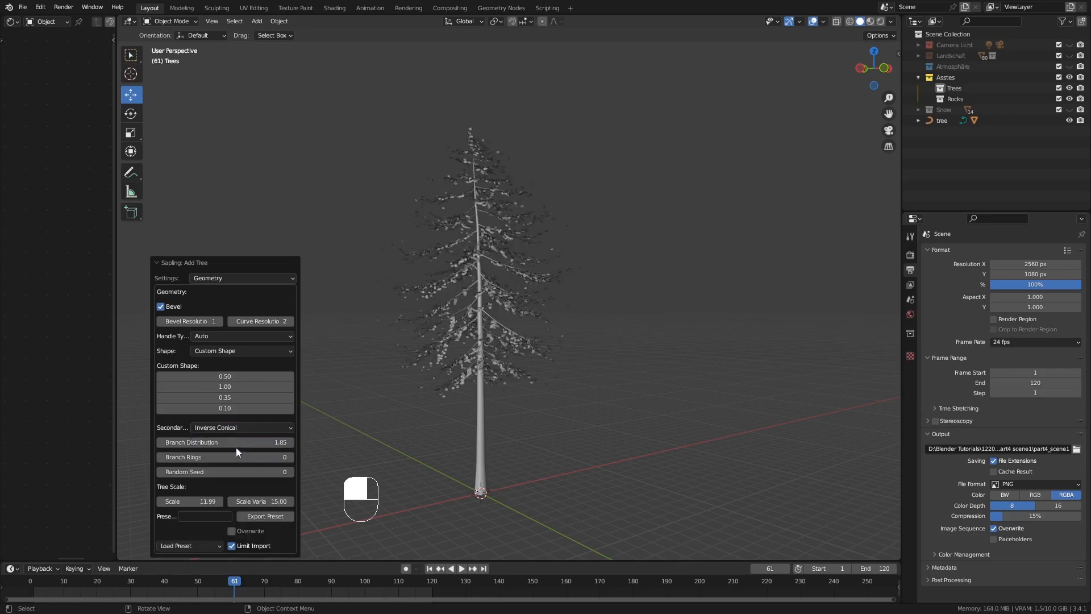
pyautogui.click(236, 428)
pyautogui.click(237, 451)
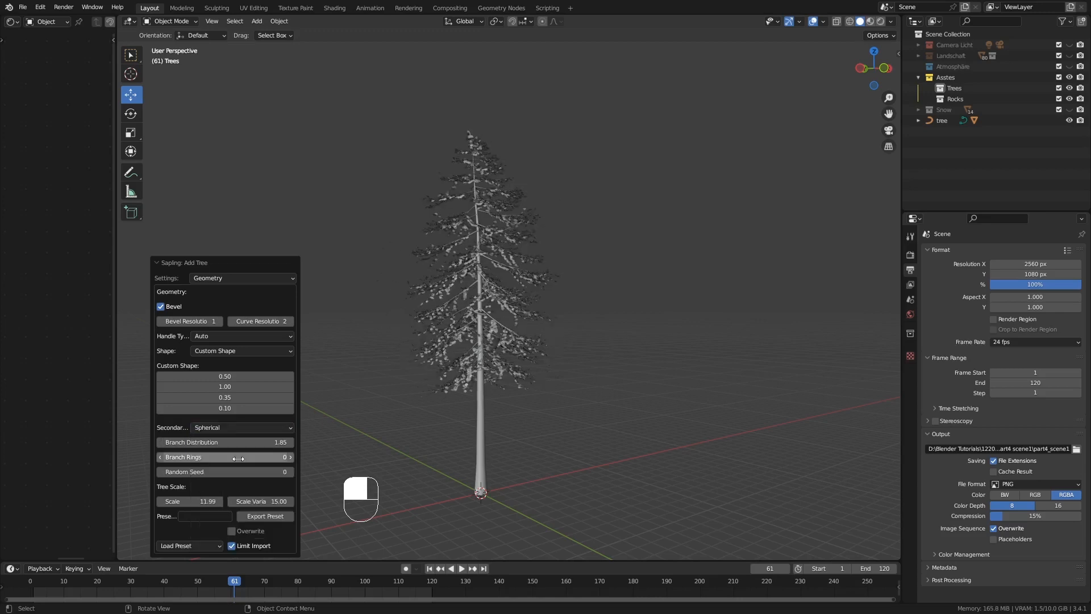
pyautogui.click(244, 428)
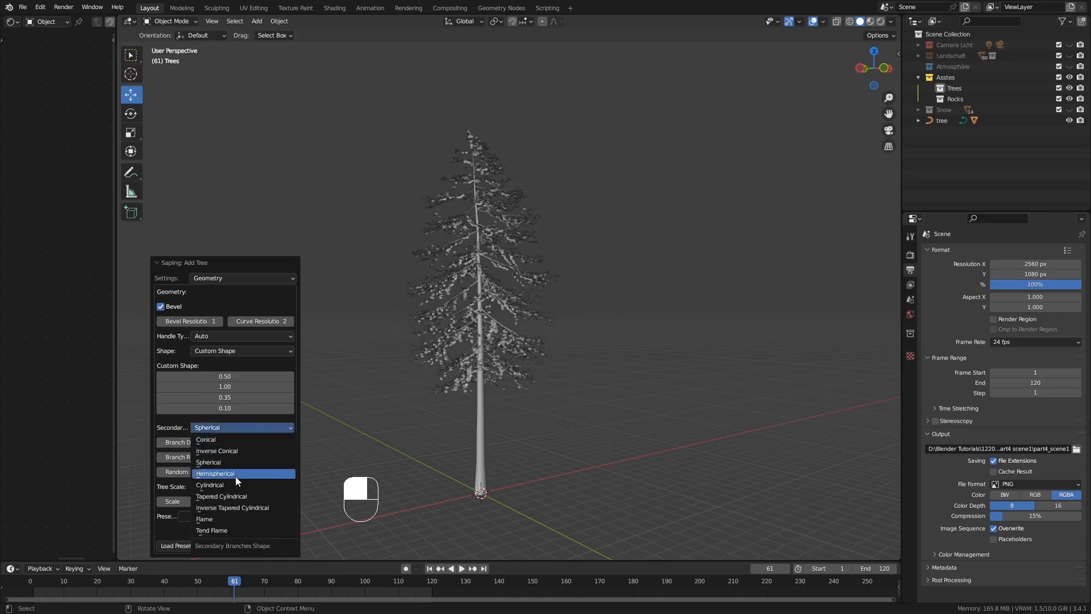
pyautogui.click(236, 477)
# Compare the Tapered Cylindrical, Flame and Tend Flame shapes for the secondary branches
pyautogui.click(242, 428)
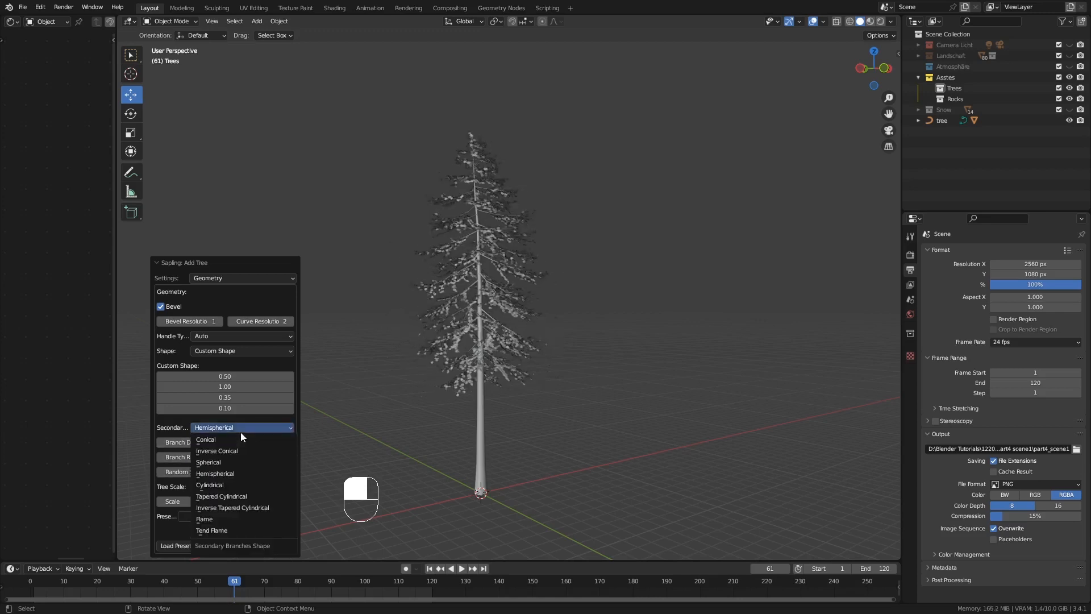
pyautogui.click(236, 495)
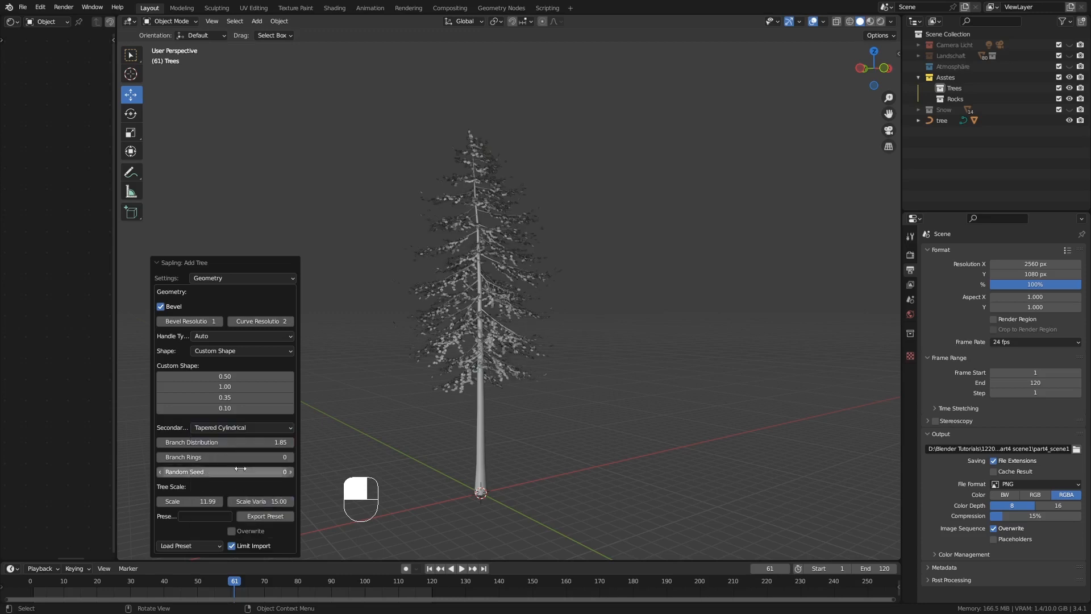
pyautogui.click(241, 429)
pyautogui.click(218, 515)
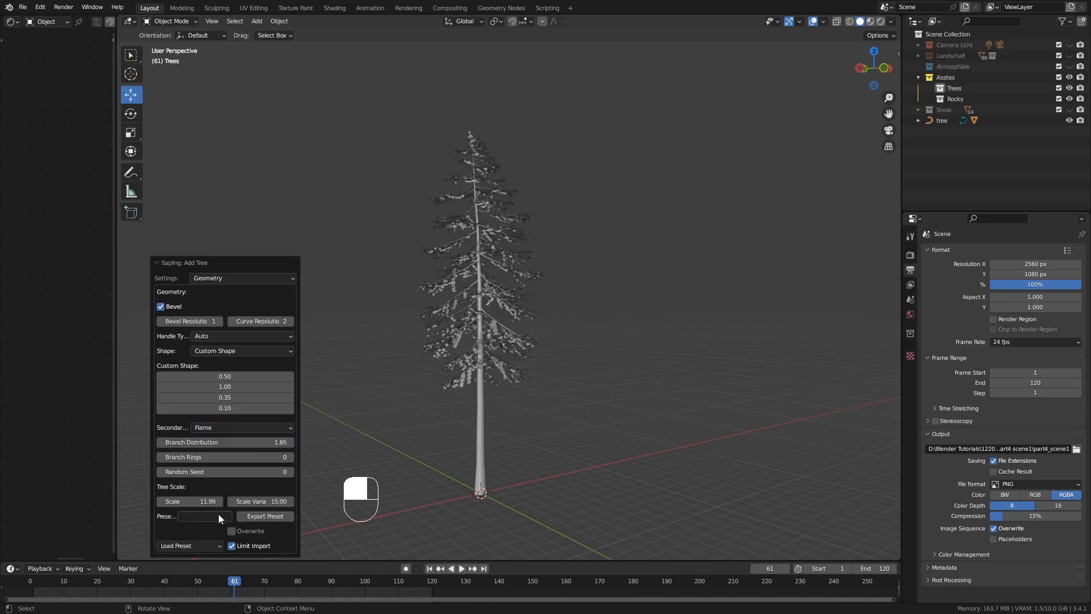
pyautogui.click(247, 427)
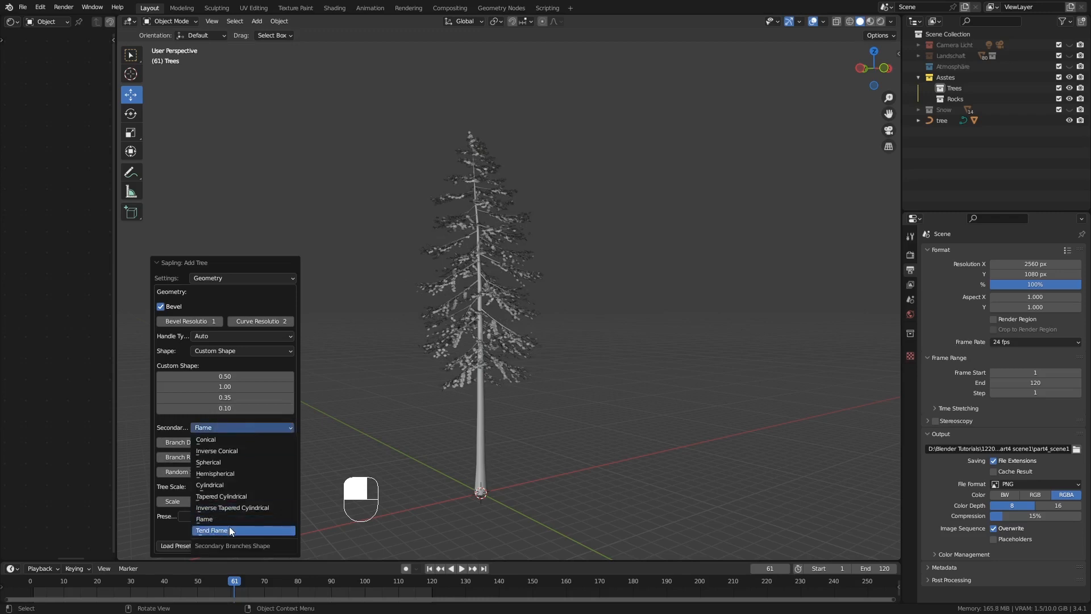
pyautogui.click(230, 529)
# Set the secondary branches' shape to Flame and inspect the fir from other angles
pyautogui.click(247, 428)
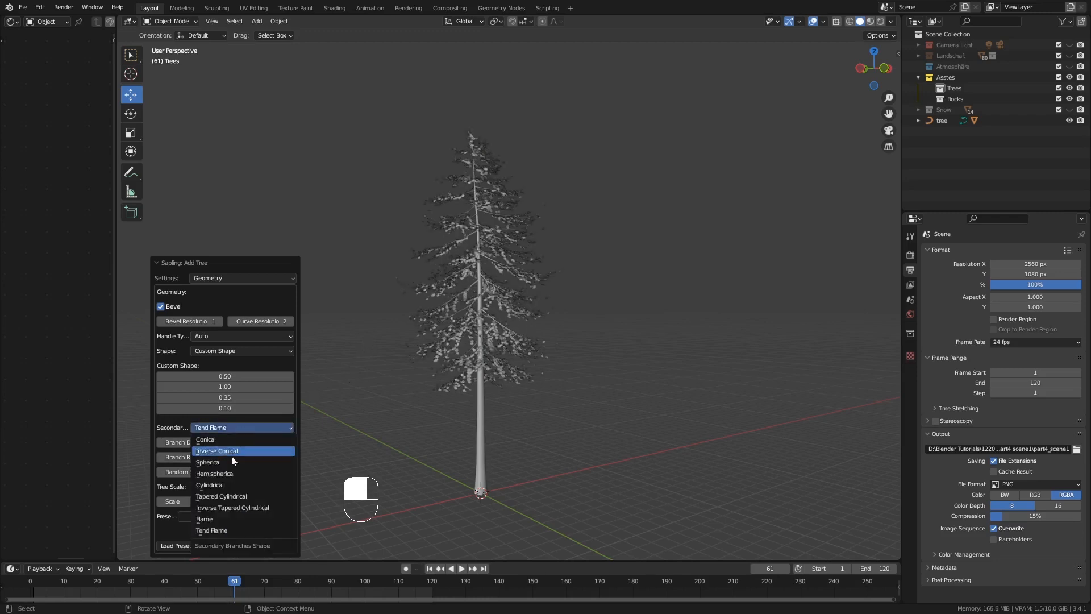
pyautogui.click(216, 518)
pyautogui.moveTo(400, 295); pyautogui.dragTo(471, 302, button='middle')
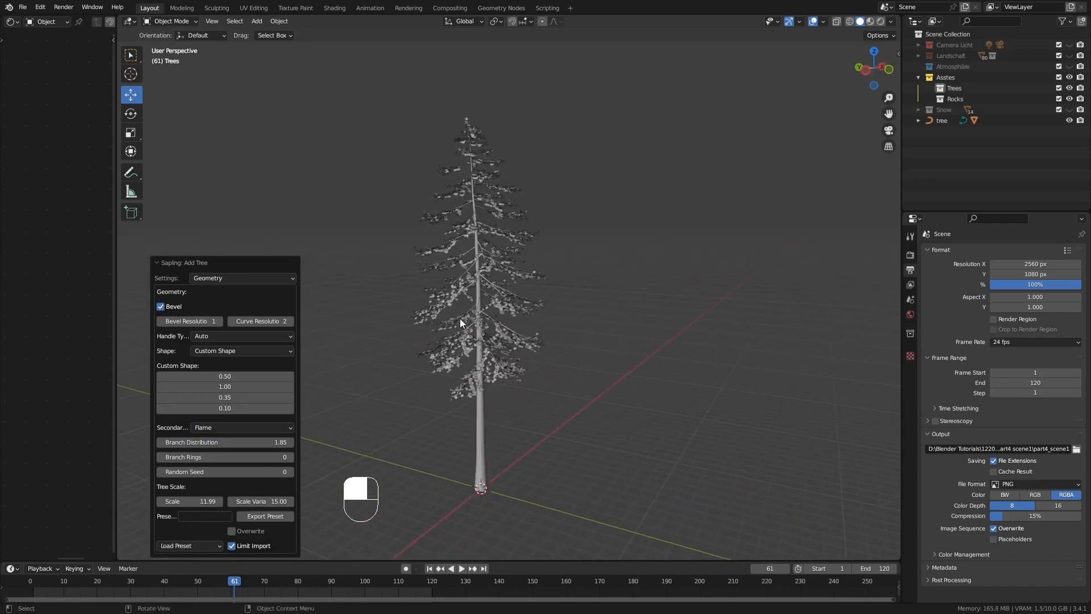
pyautogui.moveTo(497, 331)
pyautogui.mouseDown(button='middle')
pyautogui.moveTo(463, 330)
pyautogui.moveTo(480, 326)
pyautogui.mouseUp(button='middle')
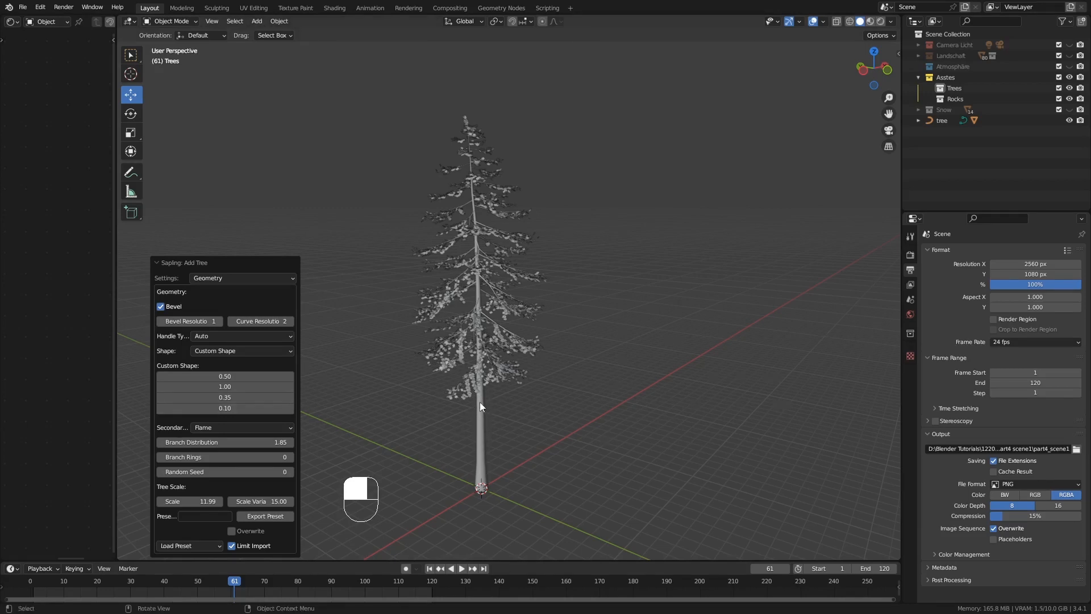
# Select the finished fir and move it about -16.7 m along the Y axis, away from the origin
pyautogui.click(479, 419)
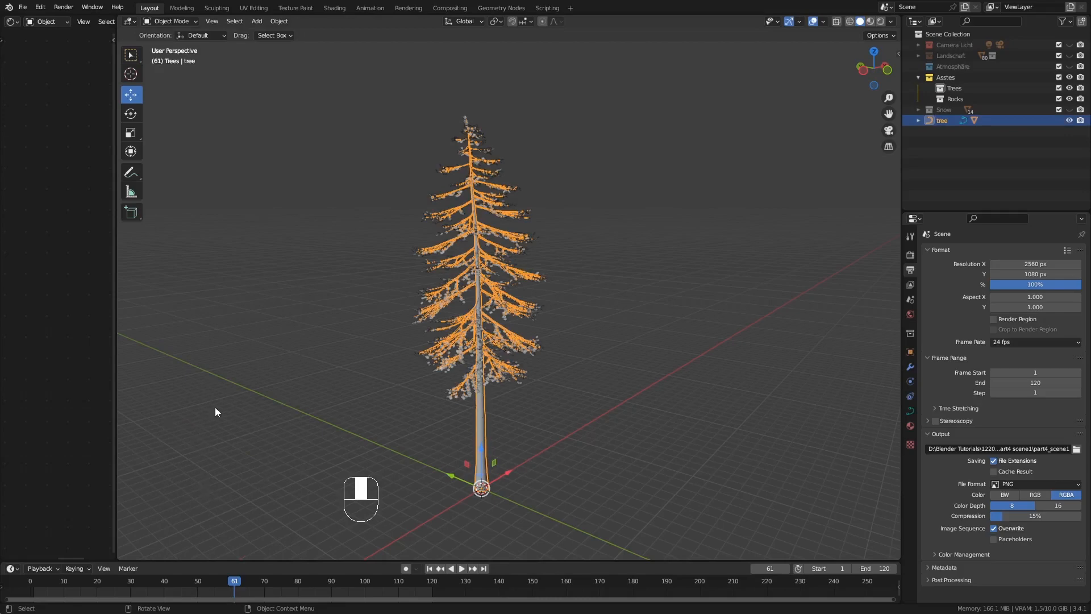
pyautogui.moveTo(328, 368); pyautogui.dragTo(403, 395, button='middle')
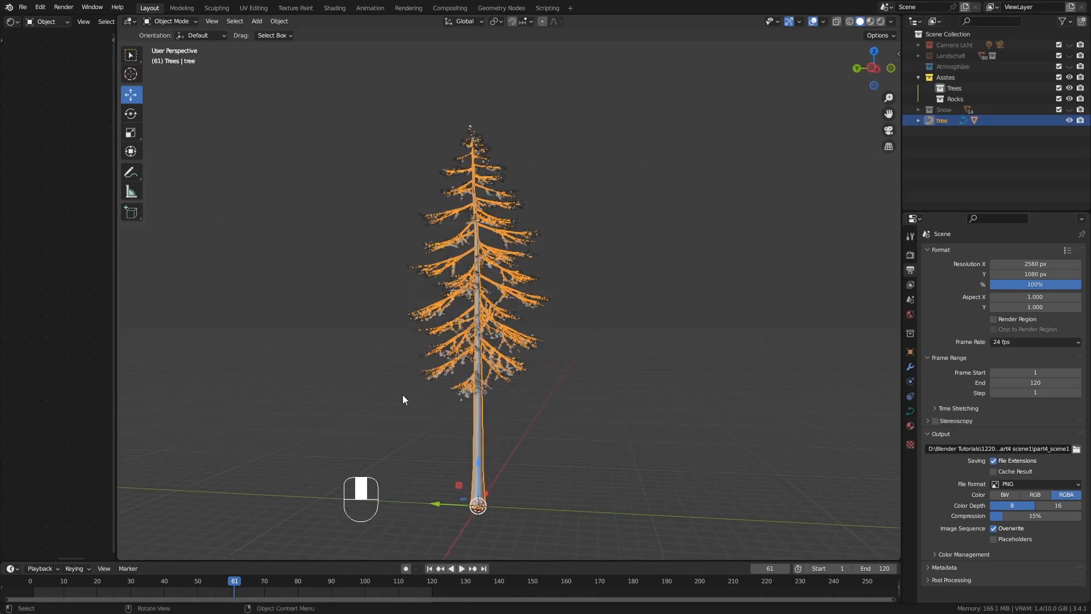
pyautogui.moveTo(432, 506); pyautogui.dragTo(592, 449)
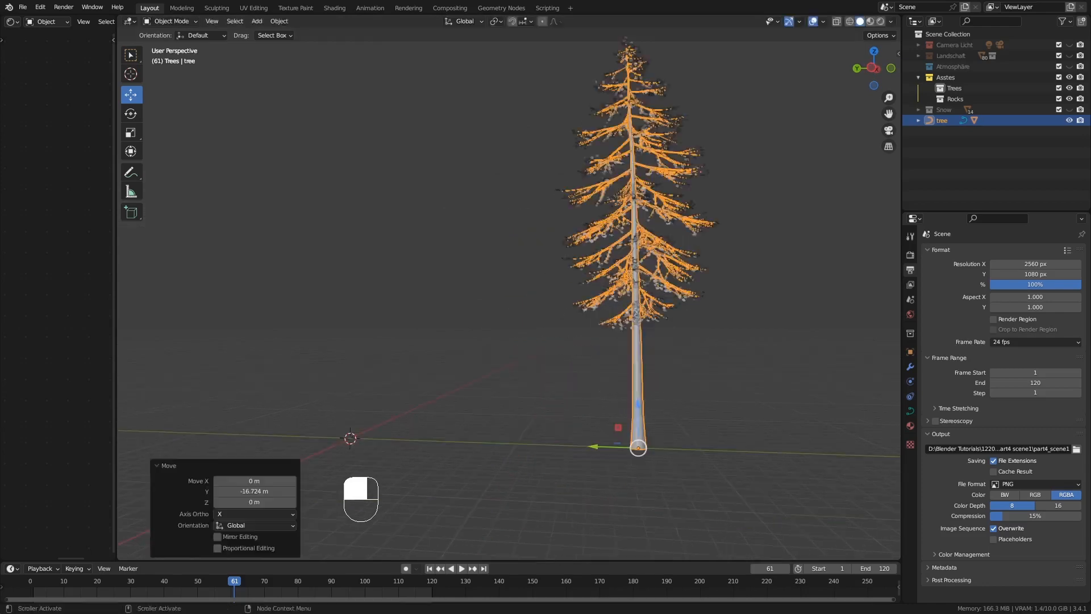
pyautogui.moveTo(387, 370); pyautogui.dragTo(383, 344, button='middle')
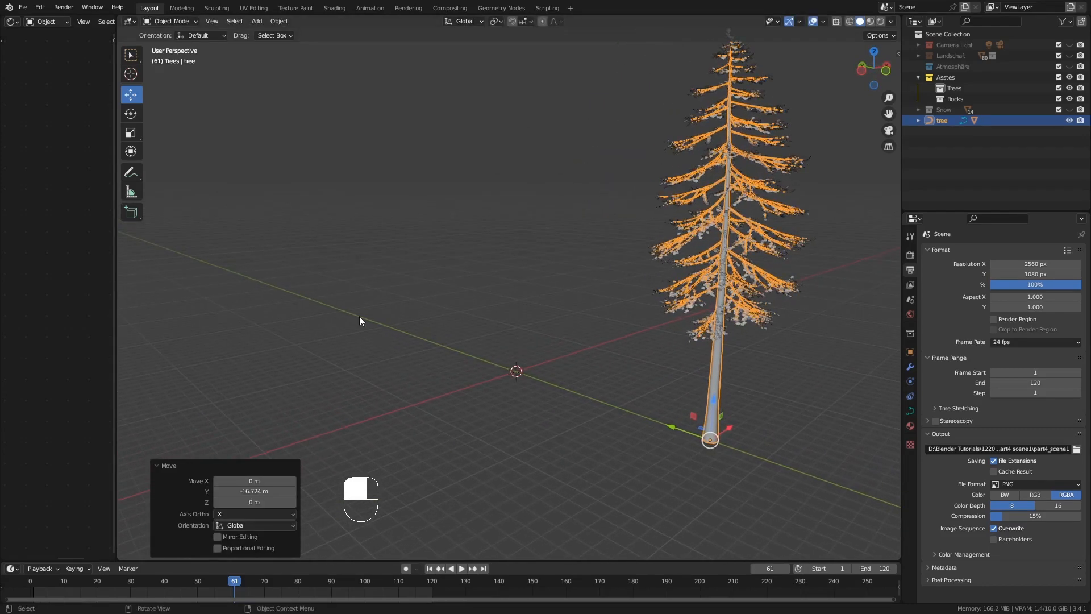
# Add another default Sapling Tree Gen tree at the origin beside the fir, and delete it again
pyautogui.hotkey('shift', 'a')
pyautogui.moveTo(353, 308)
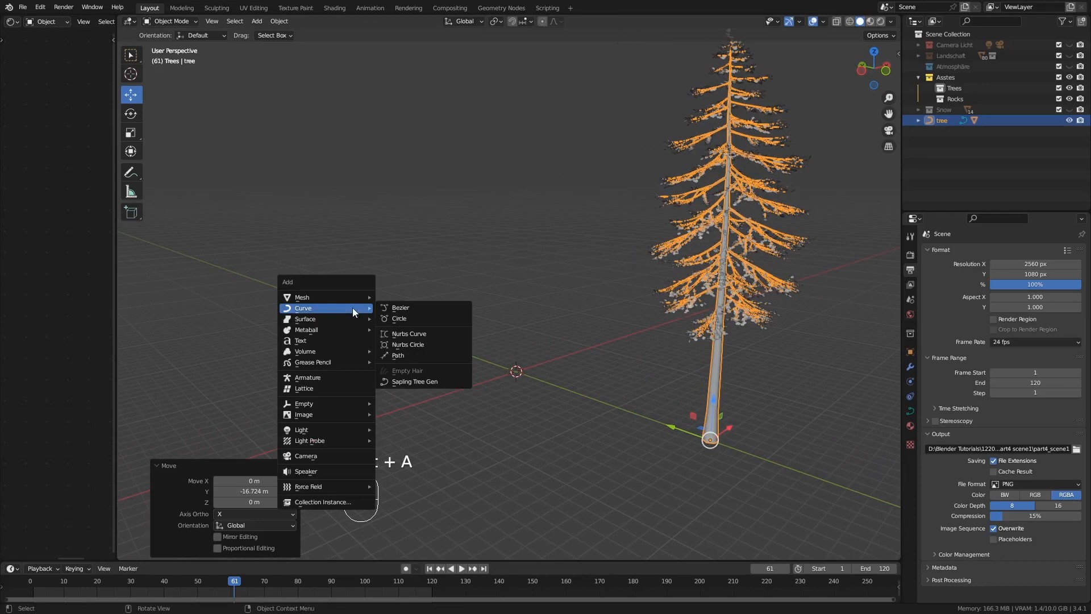
pyautogui.click(393, 384)
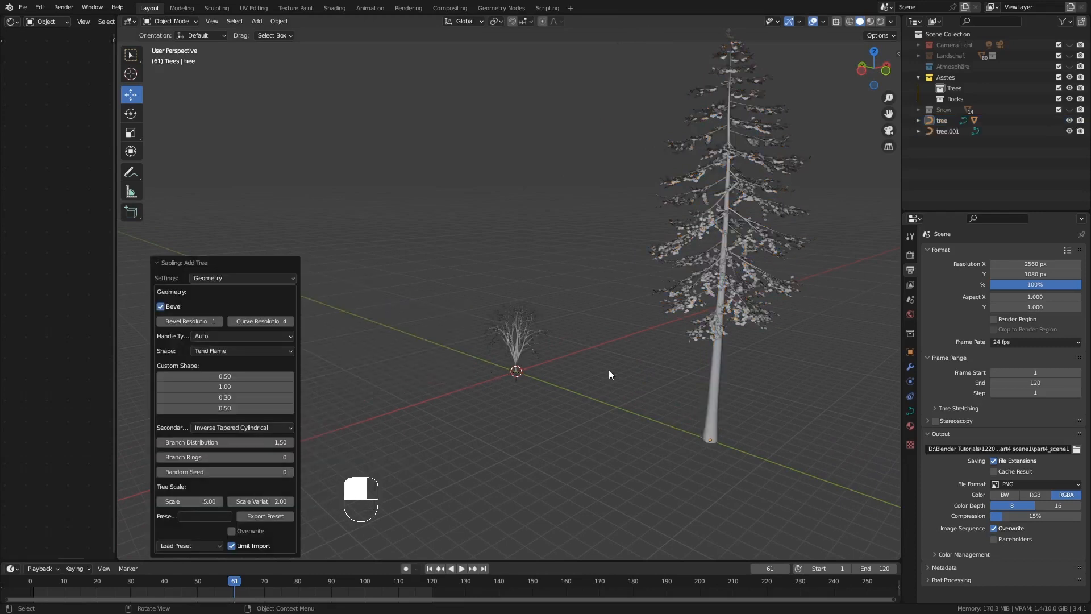
pyautogui.moveTo(550, 369); pyautogui.dragTo(568, 370, button='middle')
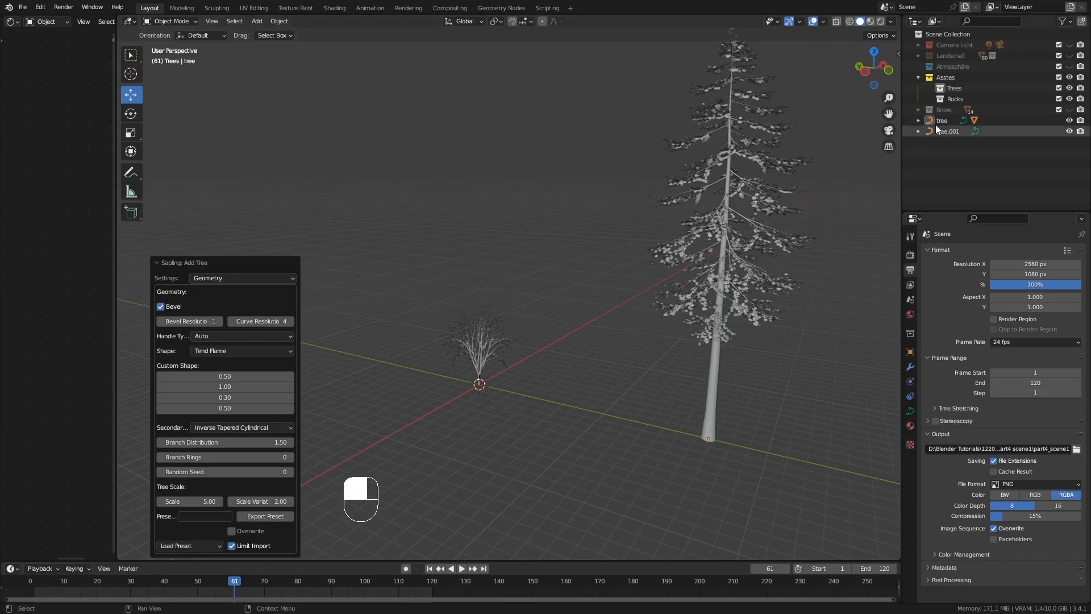
pyautogui.click(479, 385)
pyautogui.press('Delete')
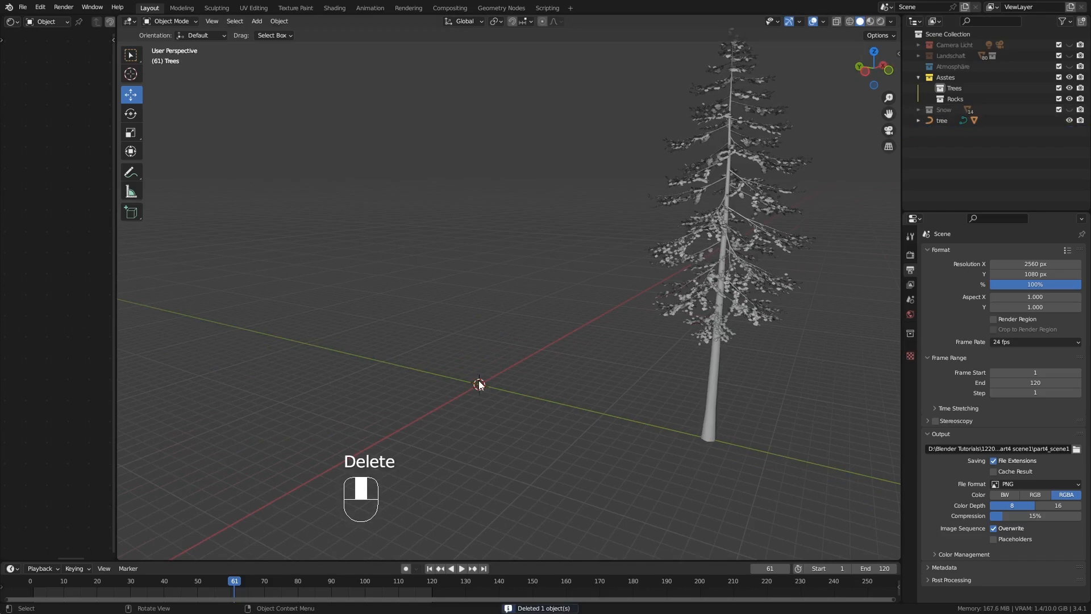
# Move the fir tree object into the Trees collection and make Trees the active collection
pyautogui.click(713, 371)
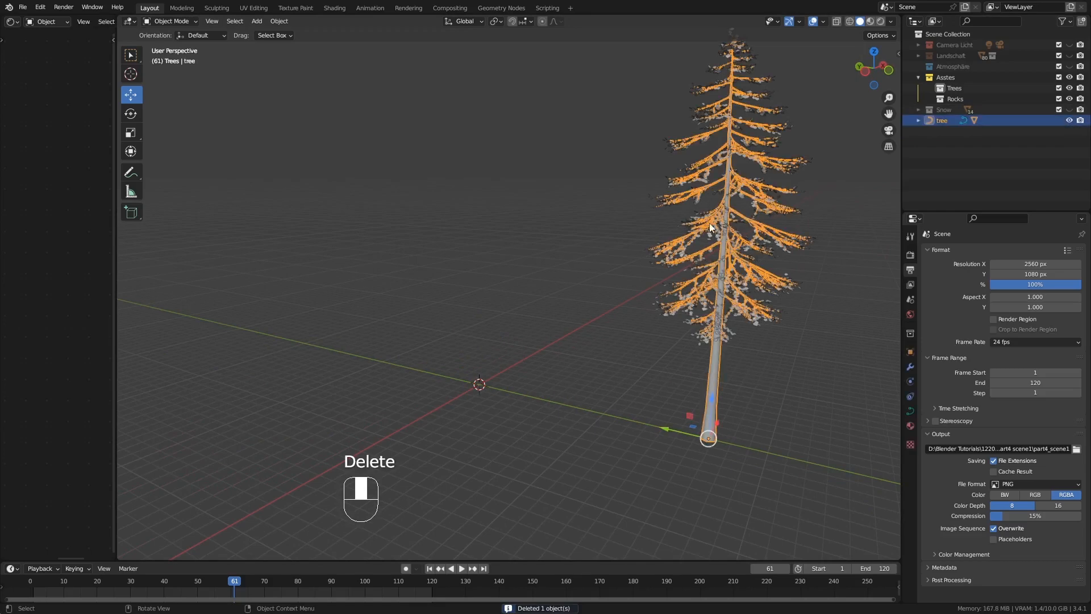
pyautogui.moveTo(665, 429); pyautogui.dragTo(665, 430)
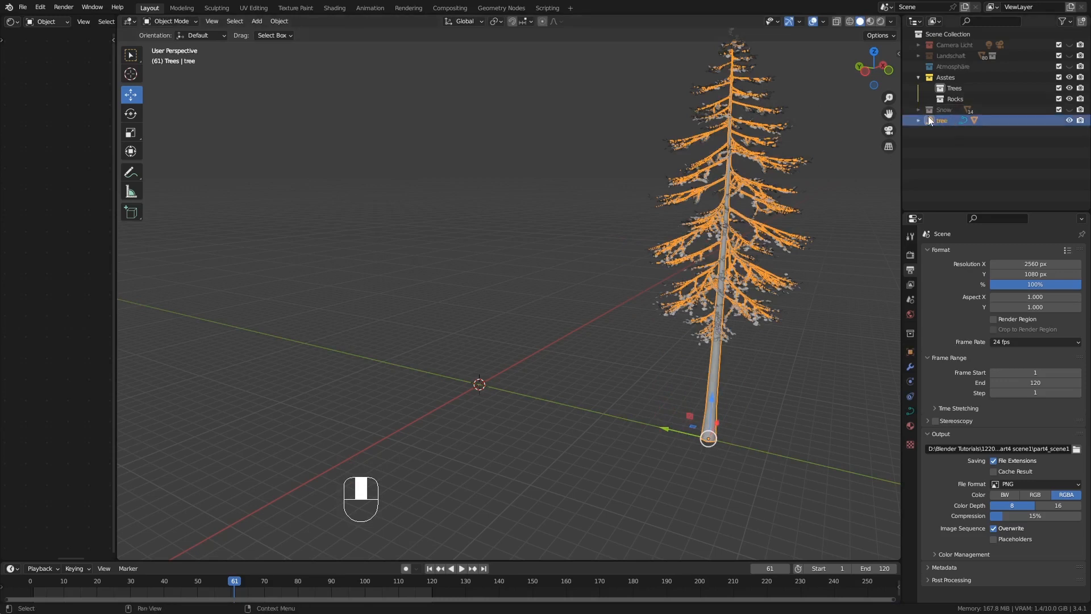
pyautogui.moveTo(930, 121); pyautogui.dragTo(962, 86)
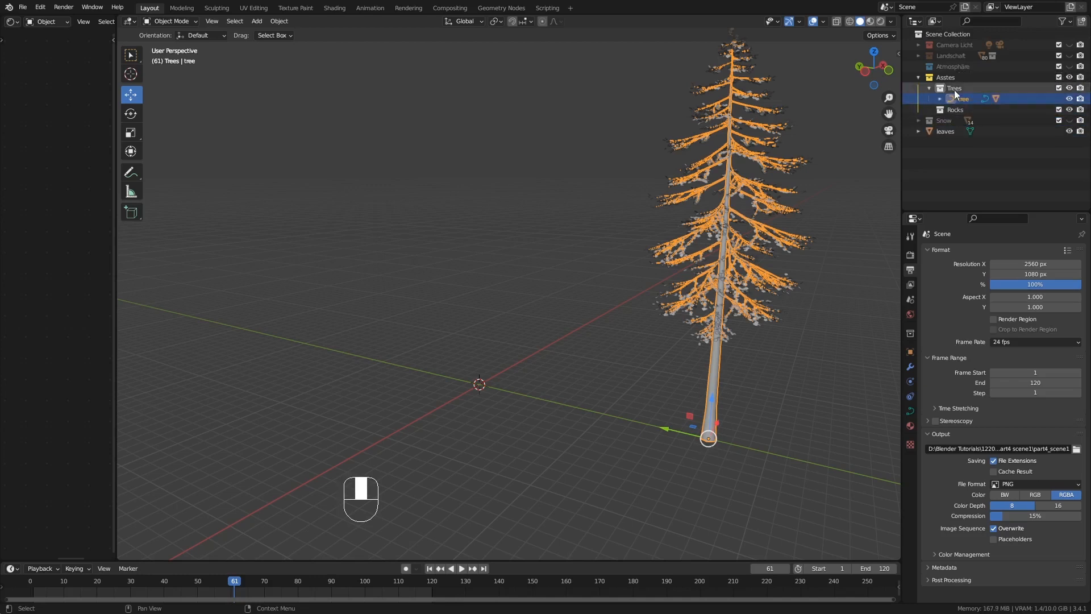
pyautogui.click(958, 88)
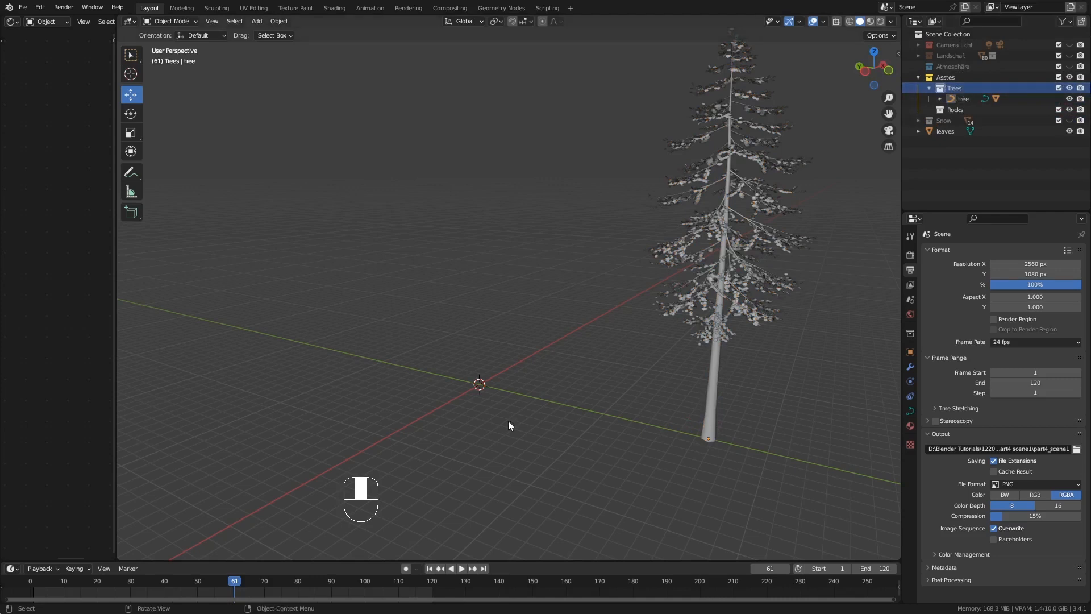
# Add a new Sapling Tree Gen tree at the origin beside the fir and load the small_pine preset
pyautogui.hotkey('shift', 'a')
pyautogui.moveTo(435, 346)
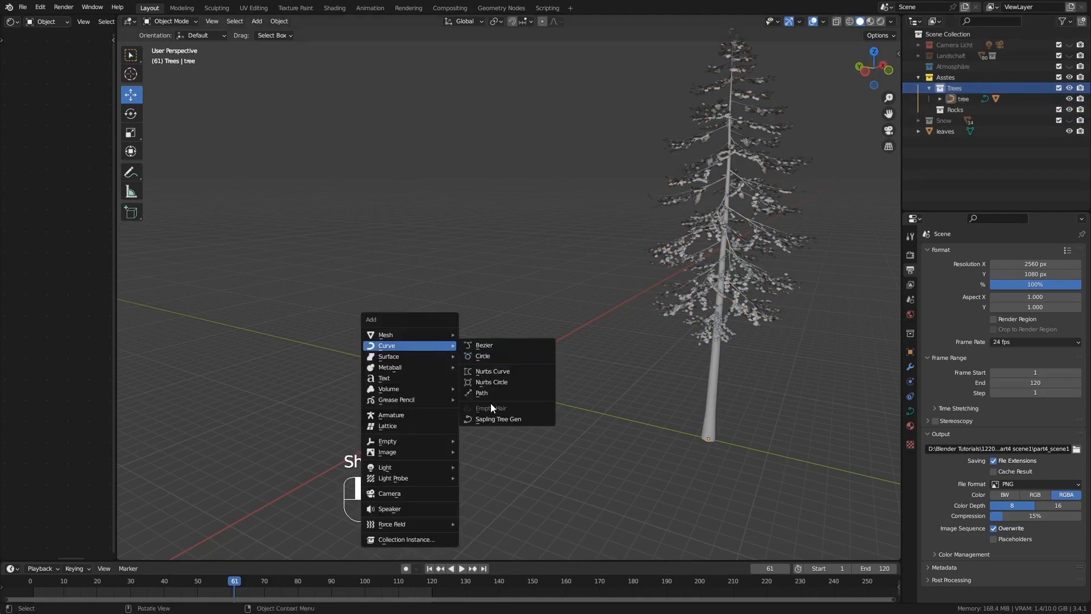
pyautogui.click(491, 420)
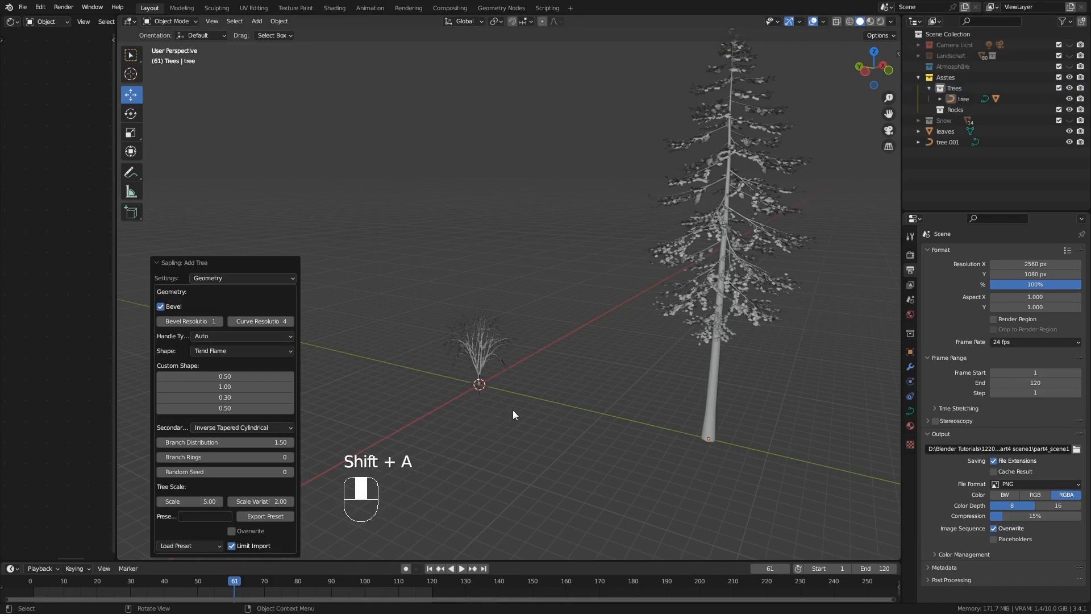
pyautogui.scroll(4, 503, 383)
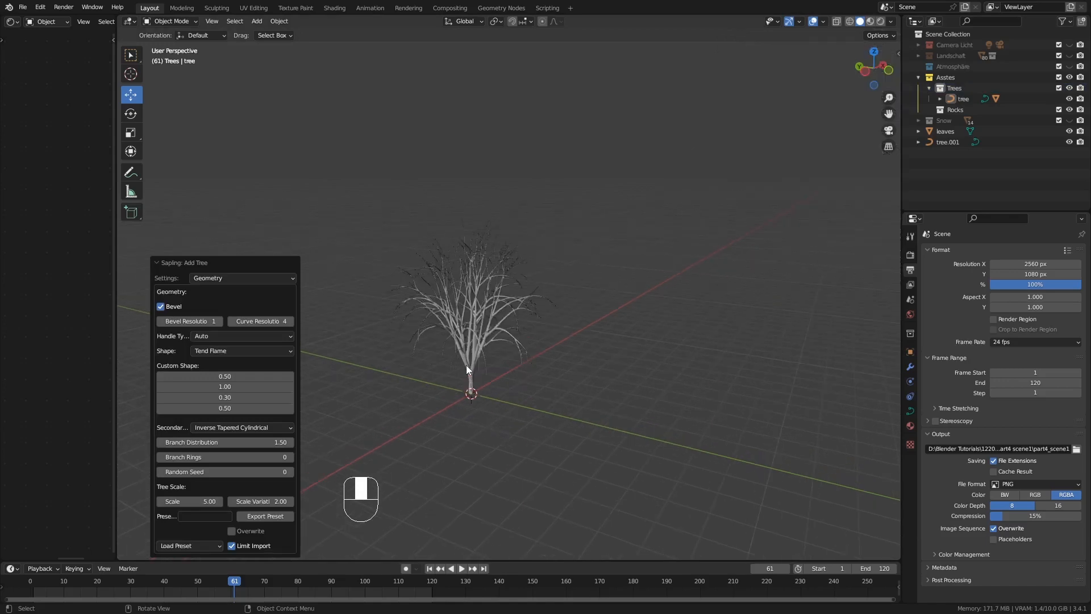
pyautogui.scroll(2, 467, 365)
pyautogui.moveTo(482, 399); pyautogui.dragTo(488, 433, button='middle')
pyautogui.moveTo(489, 432)
pyautogui.keyDown('shift'); pyautogui.mouseDown(button='middle')
pyautogui.moveTo(486, 457)
pyautogui.moveTo(490, 429)
pyautogui.mouseUp(button='middle'); pyautogui.keyUp('shift')
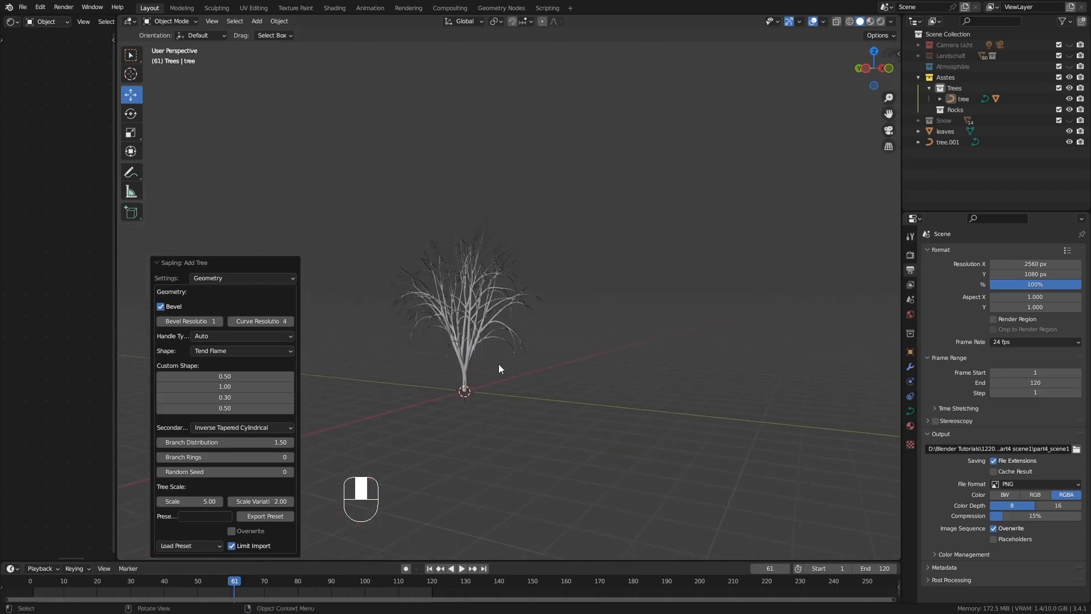
pyautogui.keyDown('ctrl'); pyautogui.moveTo(499, 366); pyautogui.dragTo(498, 396, button='middle'); pyautogui.keyUp('ctrl')
pyautogui.keyDown('shift'); pyautogui.moveTo(548, 318); pyautogui.dragTo(718, 287, button='middle'); pyautogui.keyUp('shift')
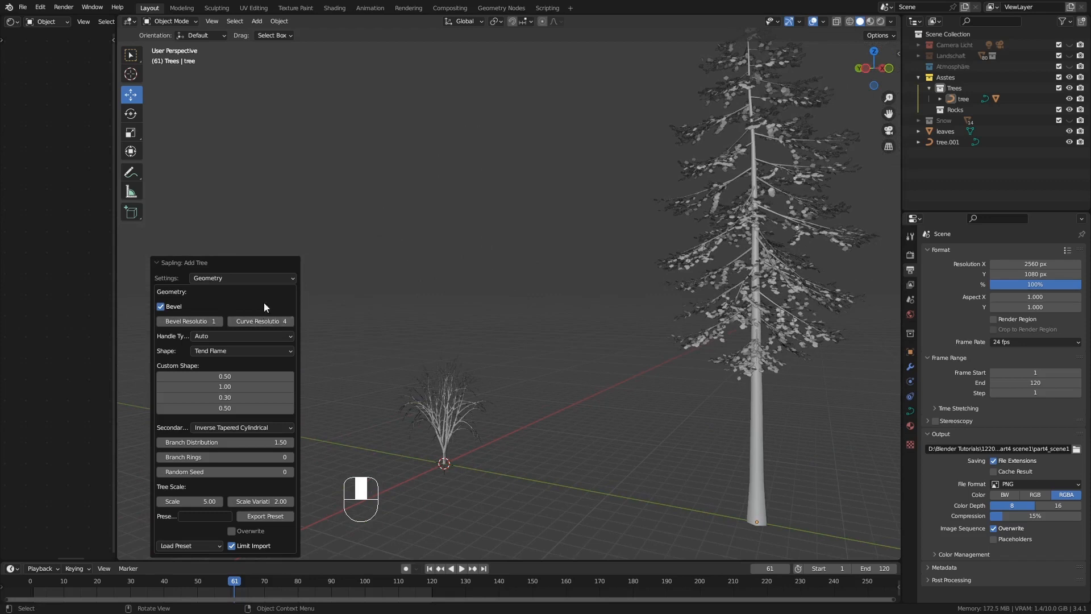
pyautogui.click(182, 546)
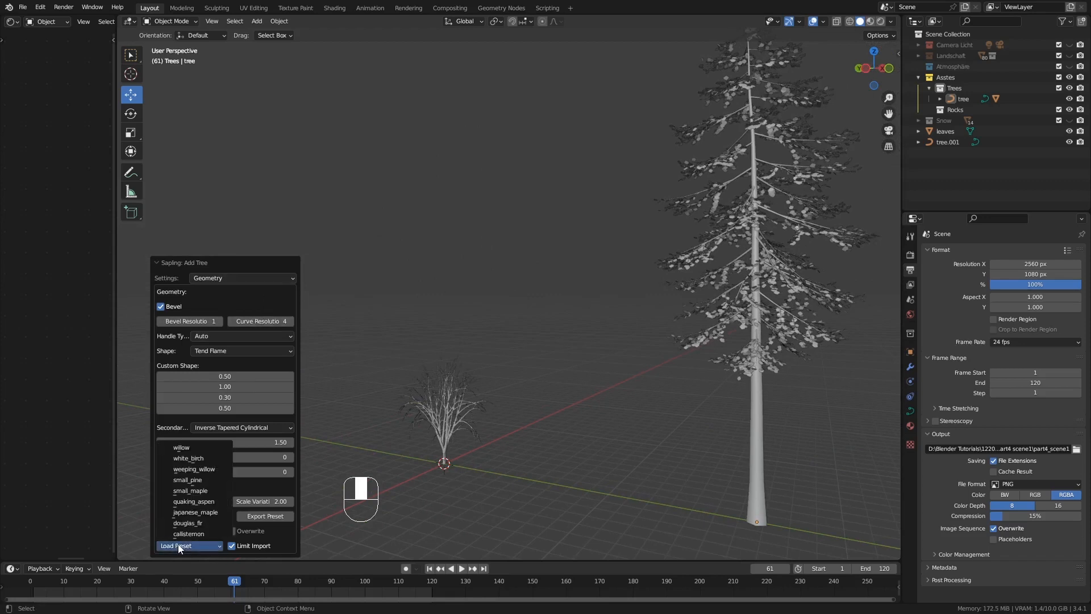
pyautogui.click(191, 481)
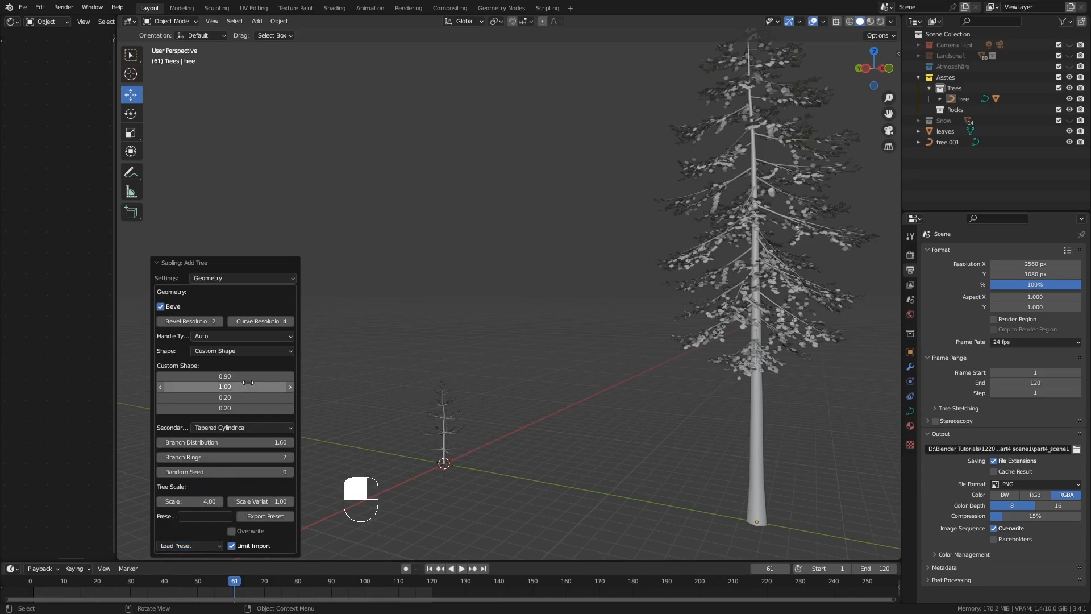
# Lower the pine's curve resolution to 2 and enlarge its tree scale to about 12.07
pyautogui.click(231, 321)
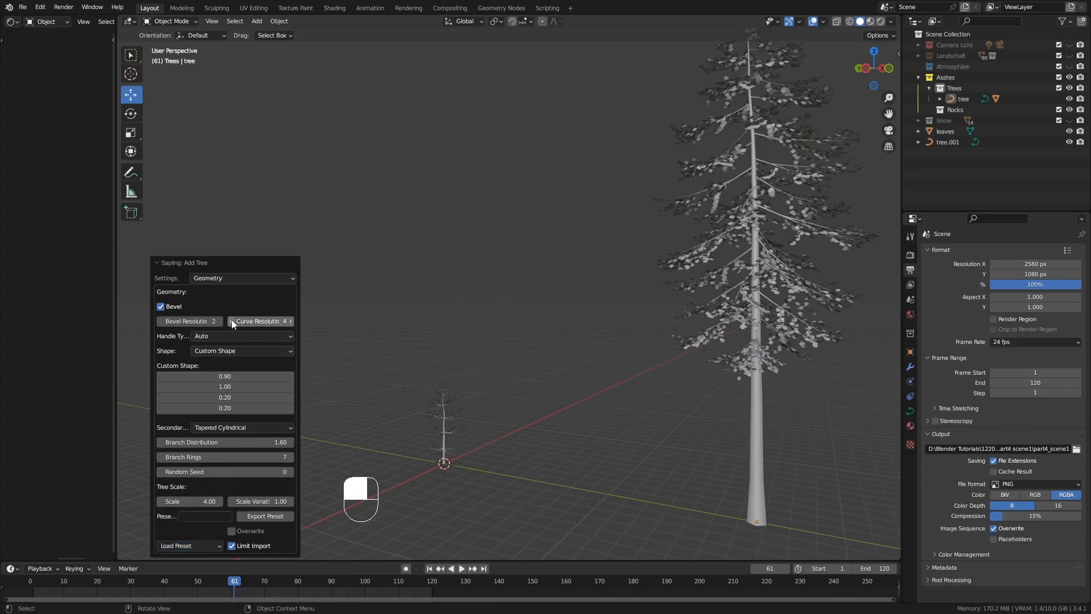
pyautogui.click(231, 321)
pyautogui.moveTo(195, 503); pyautogui.dragTo(262, 503)
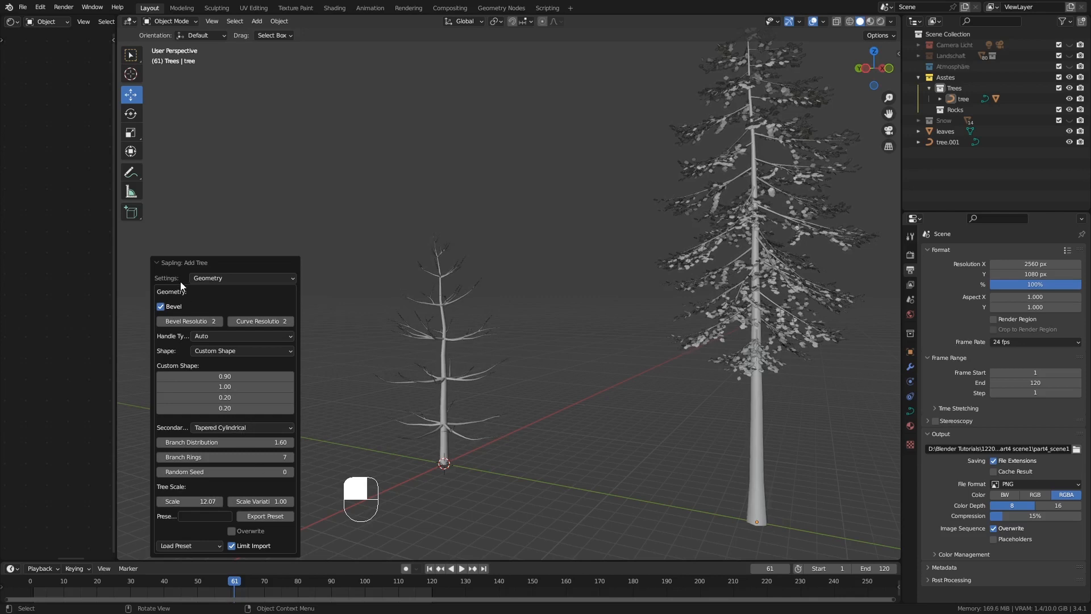
# Raise the pine's branch splitting levels to 3 and look over the denser branches
pyautogui.click(227, 278)
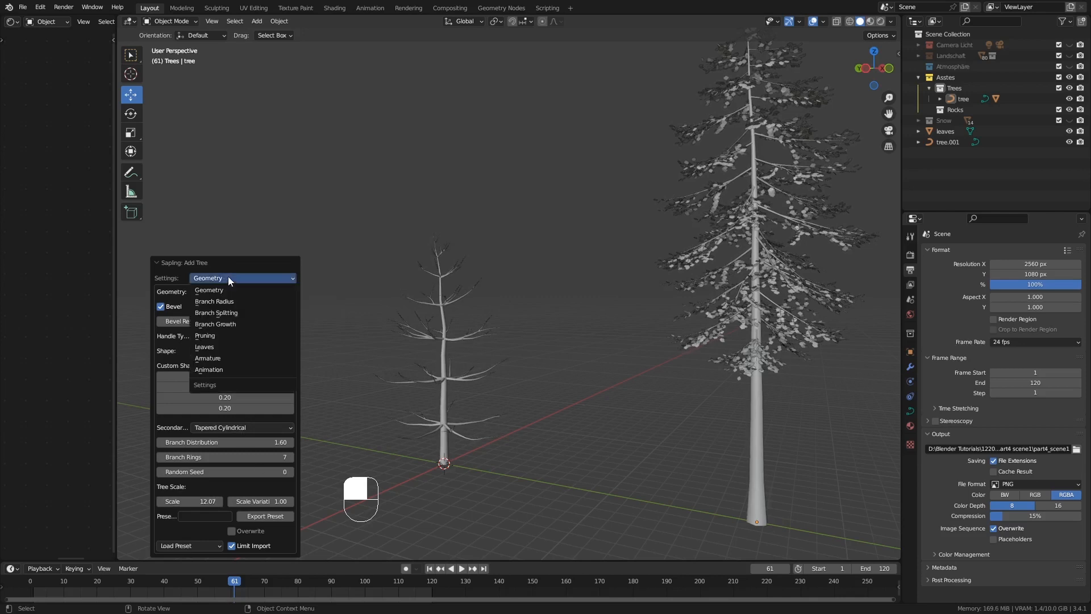
pyautogui.click(244, 312)
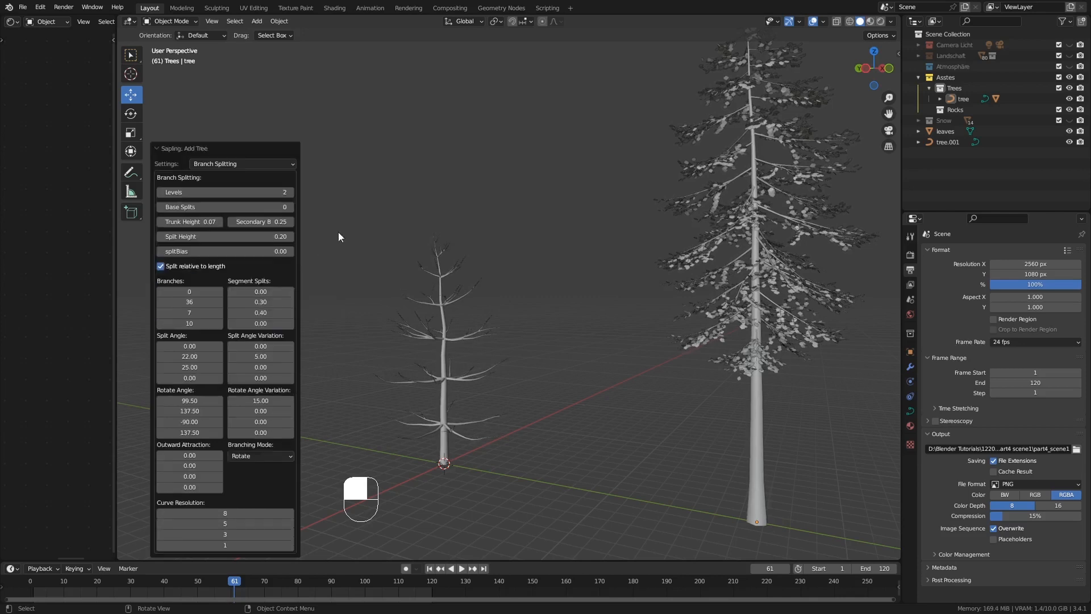
pyautogui.moveTo(418, 295); pyautogui.dragTo(447, 366, button='middle')
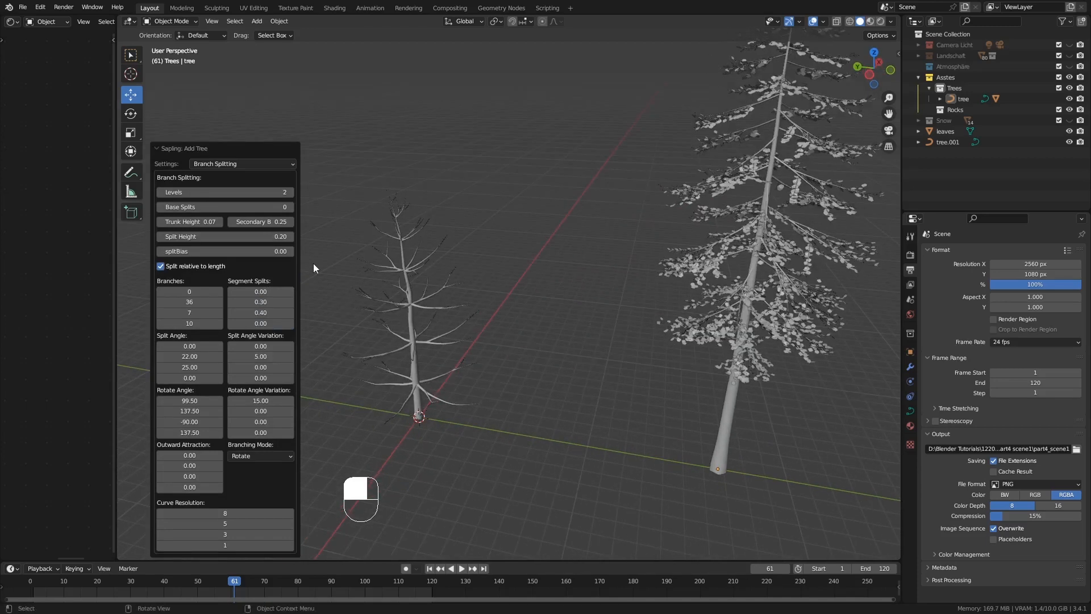
pyautogui.click(289, 192)
pyautogui.moveTo(392, 296); pyautogui.dragTo(428, 308, button='middle')
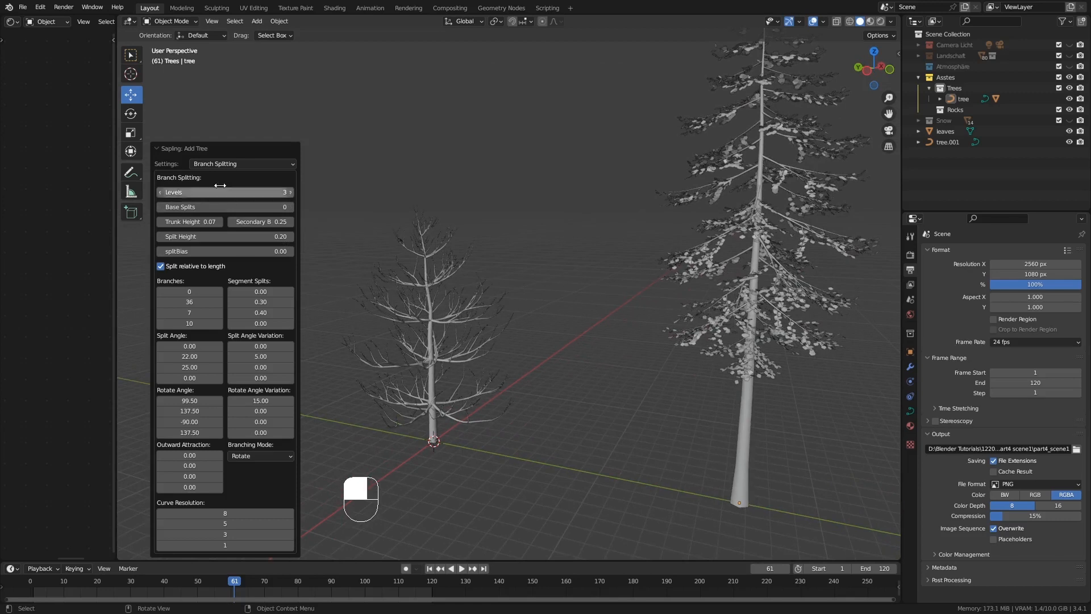
# Try the Spherical shape for the pine's secondary branches, and settle on Flame
pyautogui.click(216, 165)
pyautogui.click(217, 175)
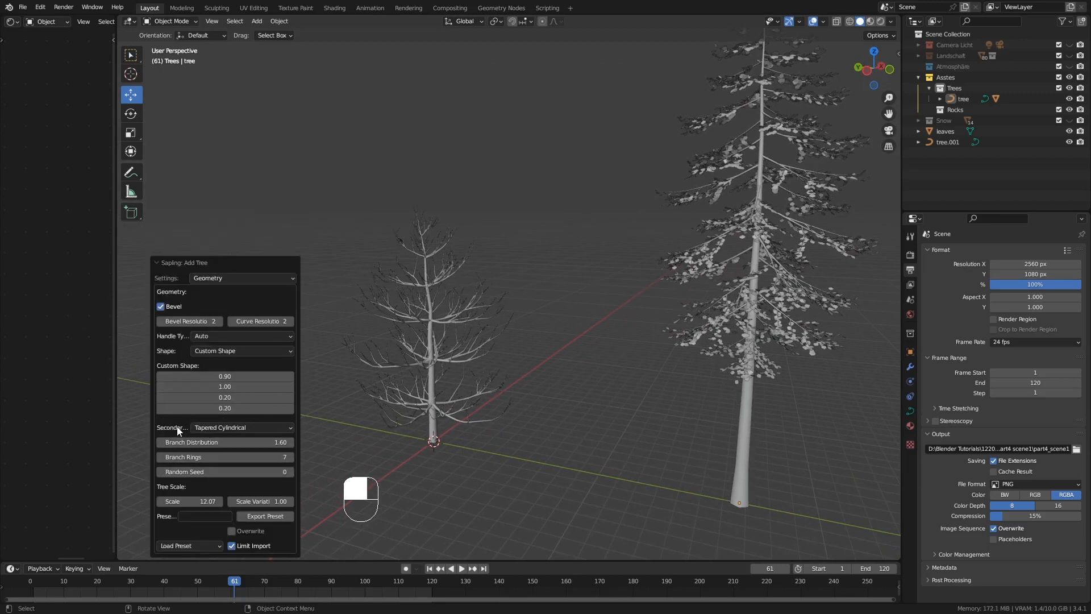
pyautogui.click(237, 426)
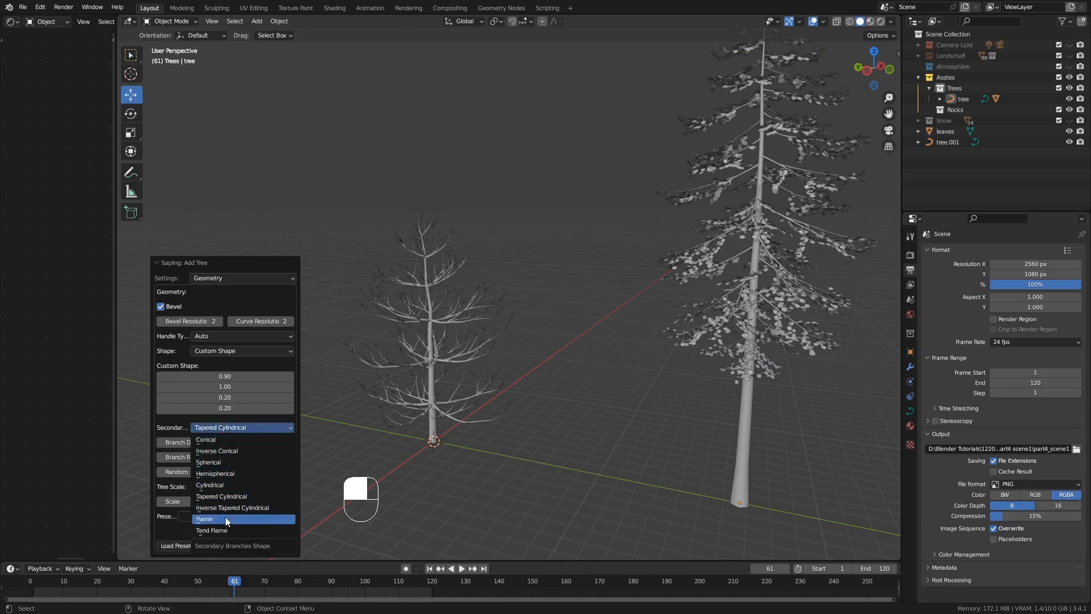
pyautogui.click(226, 462)
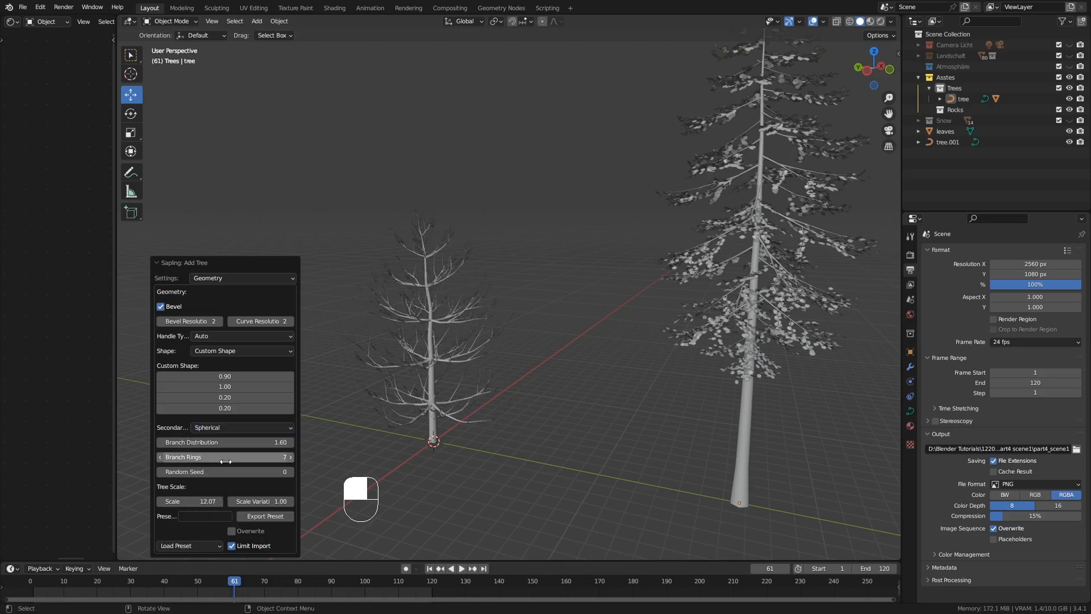
pyautogui.click(233, 428)
pyautogui.click(233, 516)
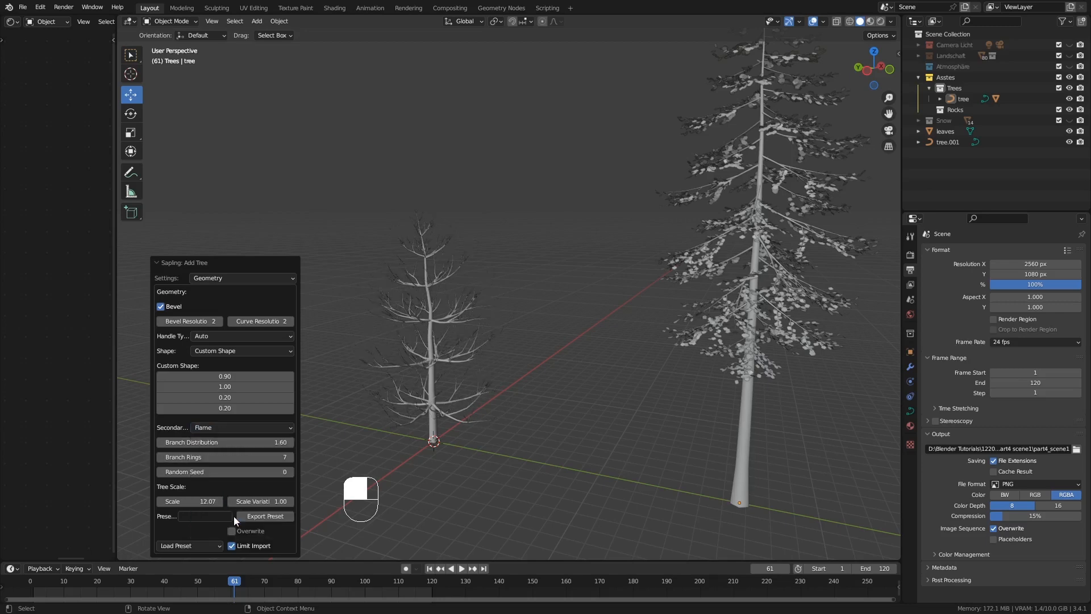
pyautogui.moveTo(506, 394); pyautogui.dragTo(428, 389, button='middle')
# Show the pine's leaves and enlarge the leaf scale to about 0.74
pyautogui.click(212, 278)
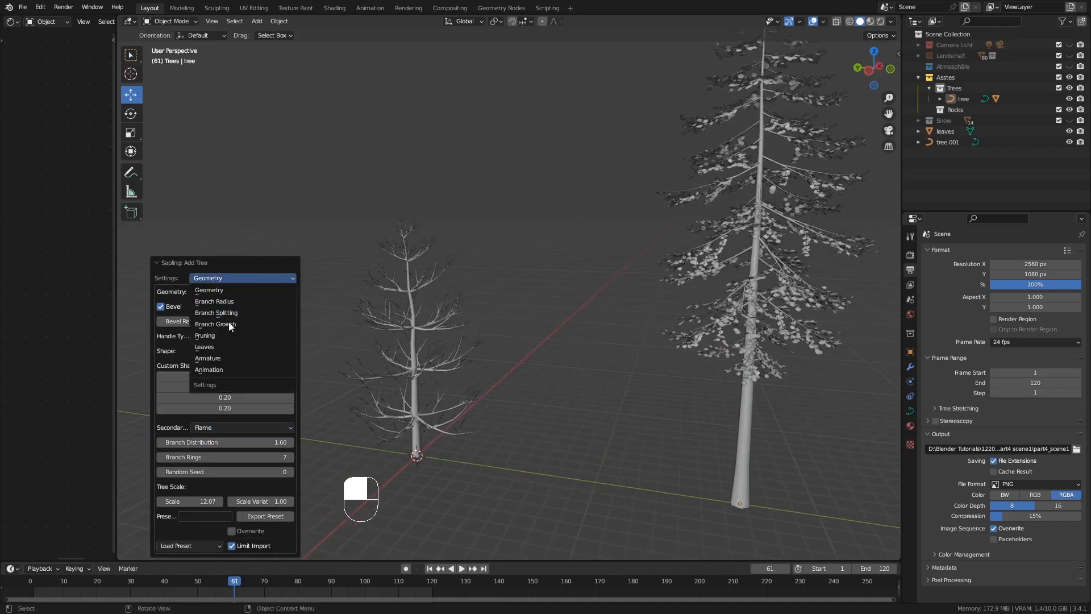
pyautogui.click(214, 346)
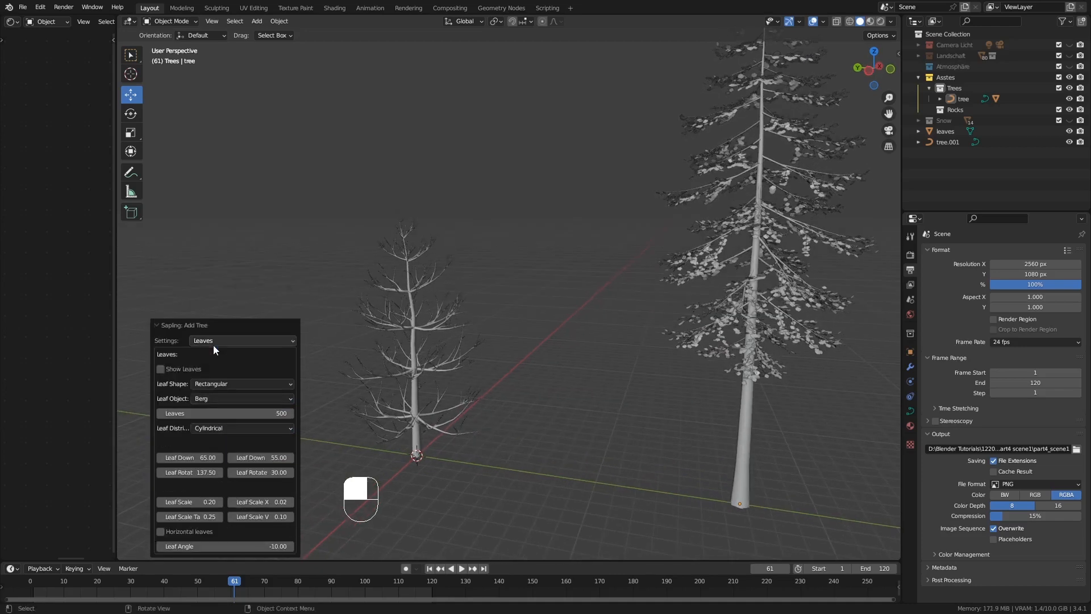
pyautogui.click(160, 369)
pyautogui.moveTo(435, 339); pyautogui.dragTo(487, 353, button='middle')
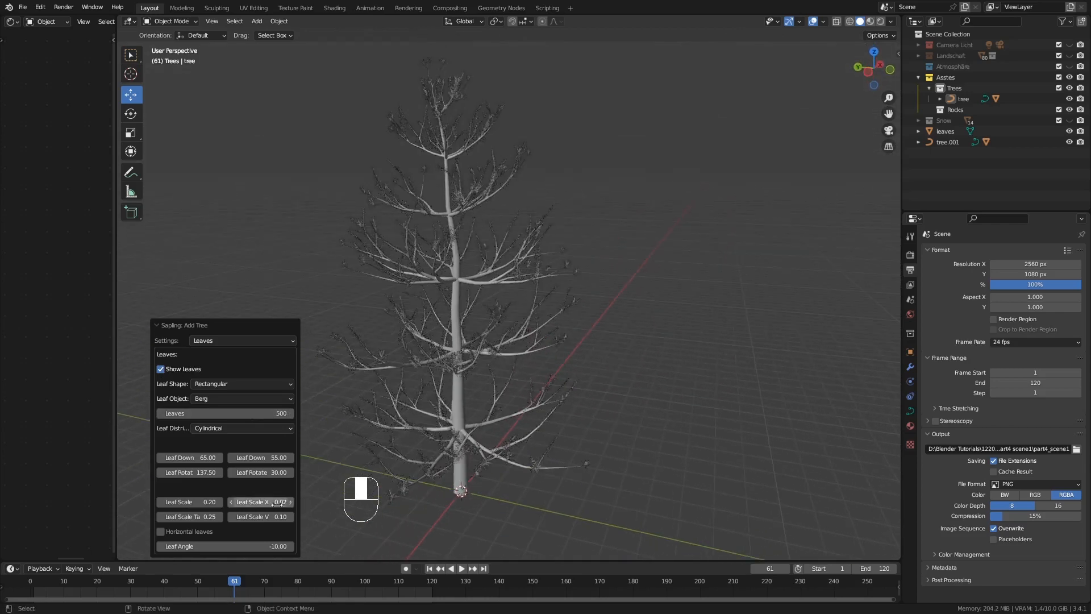
pyautogui.moveTo(199, 502); pyautogui.dragTo(227, 502)
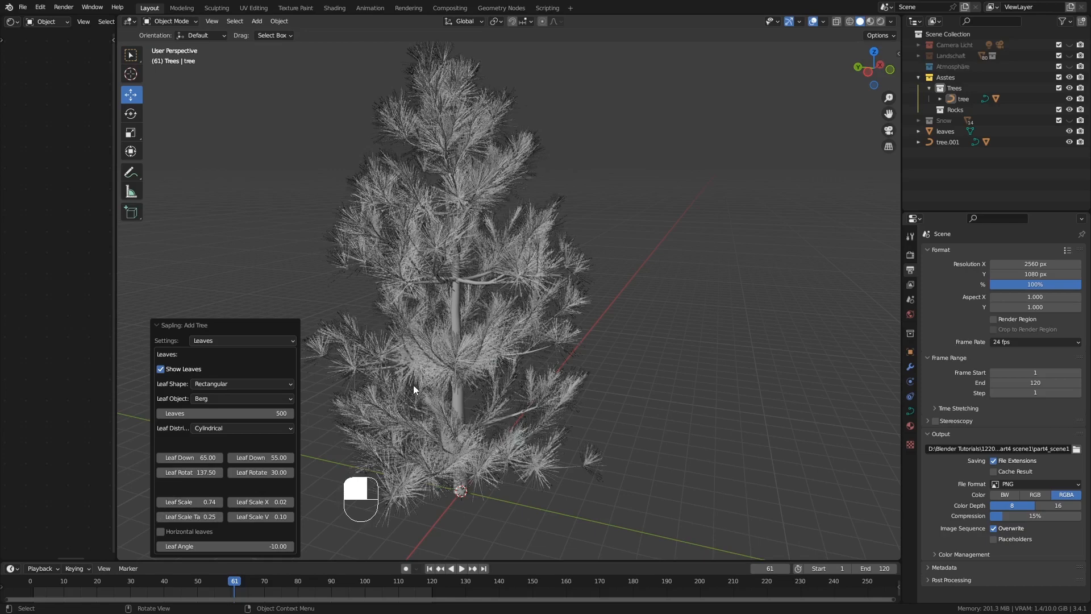
pyautogui.moveTo(418, 383); pyautogui.dragTo(438, 360, button='middle')
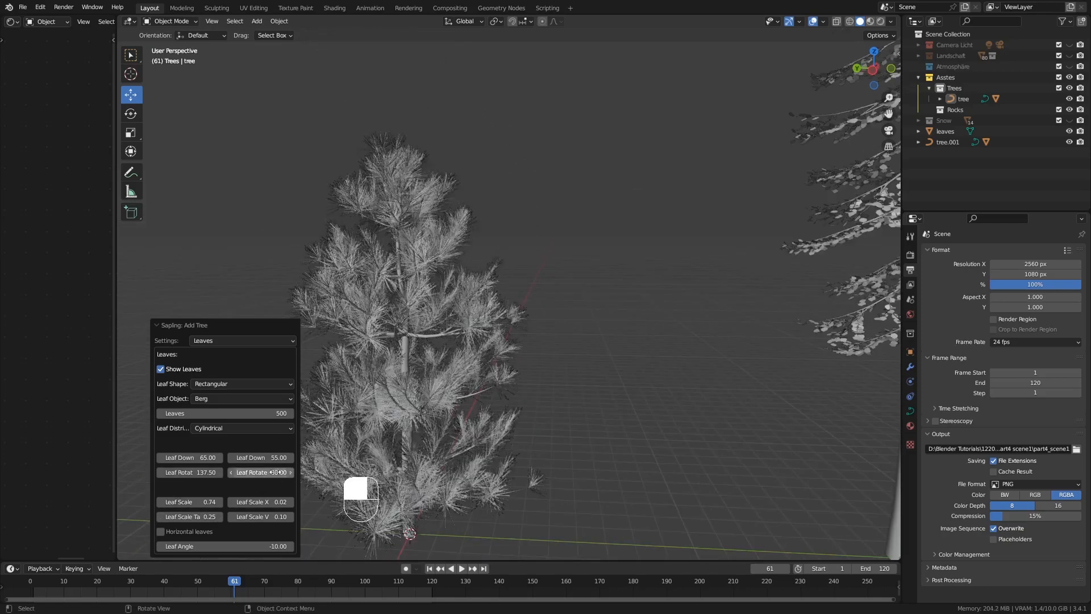
# Set the pine's leaf down angle to 50 and its number of leaves to 300
pyautogui.click(207, 459)
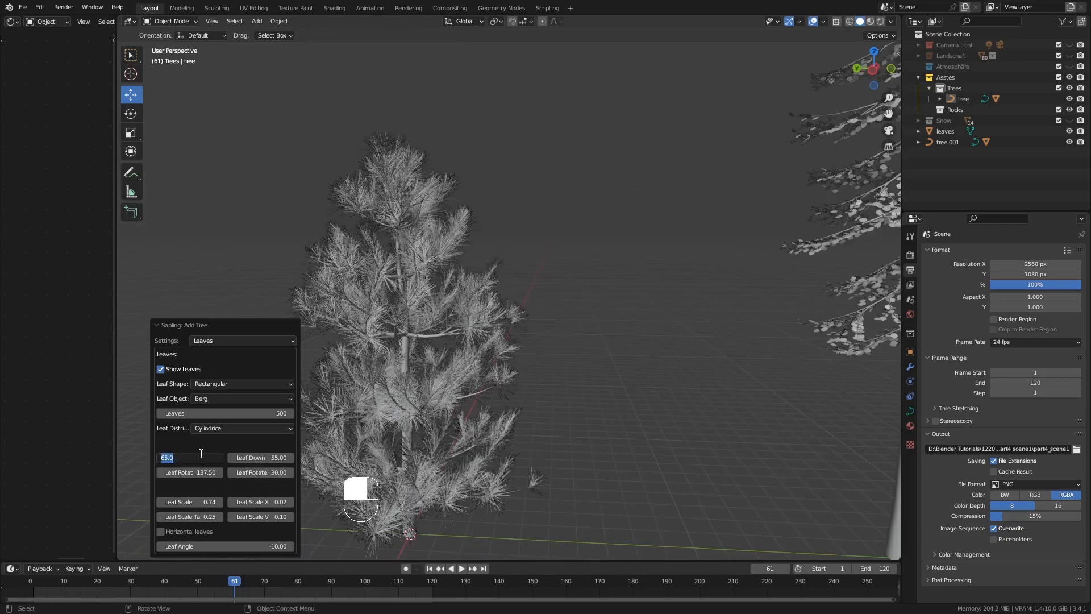
pyautogui.write('50')
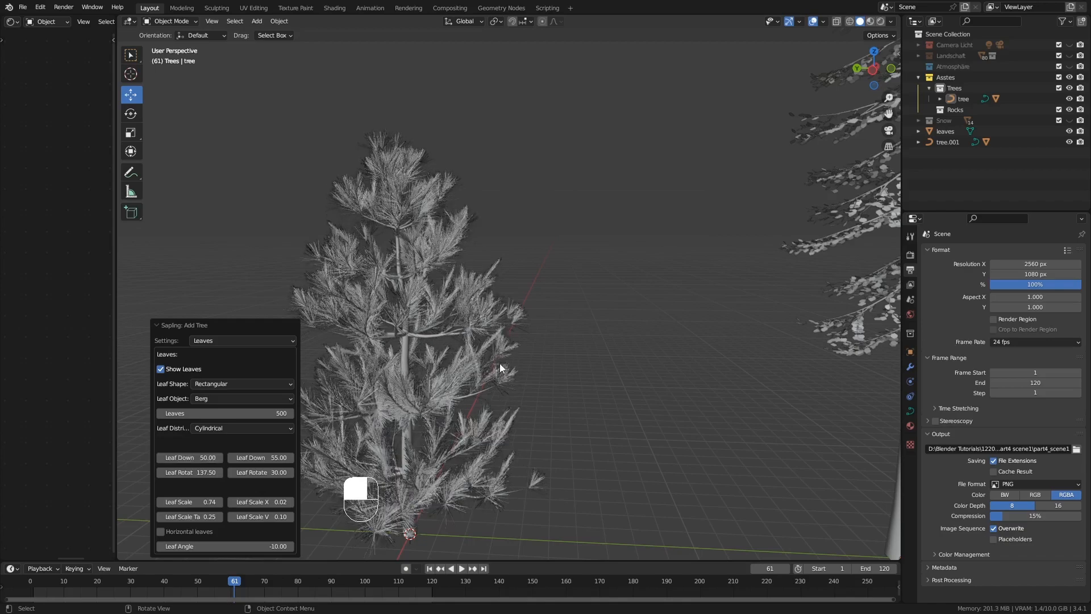
pyautogui.moveTo(500, 366)
pyautogui.mouseDown(button='middle')
pyautogui.moveTo(473, 362)
pyautogui.moveTo(483, 366)
pyautogui.moveTo(469, 387)
pyautogui.moveTo(506, 383)
pyautogui.mouseUp(button='middle')
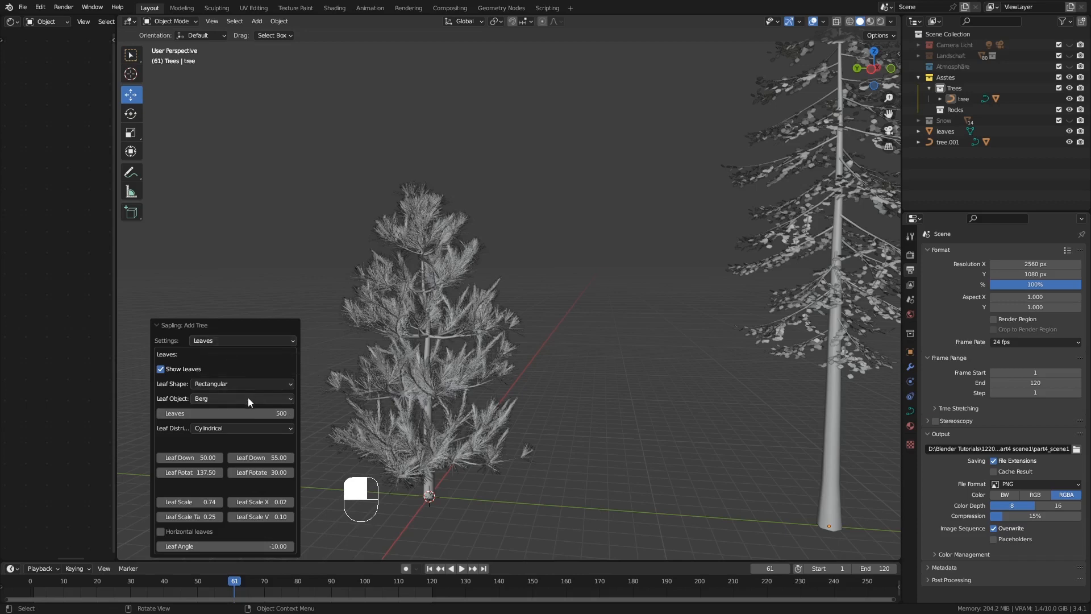
pyautogui.click(253, 412)
pyautogui.write('3')
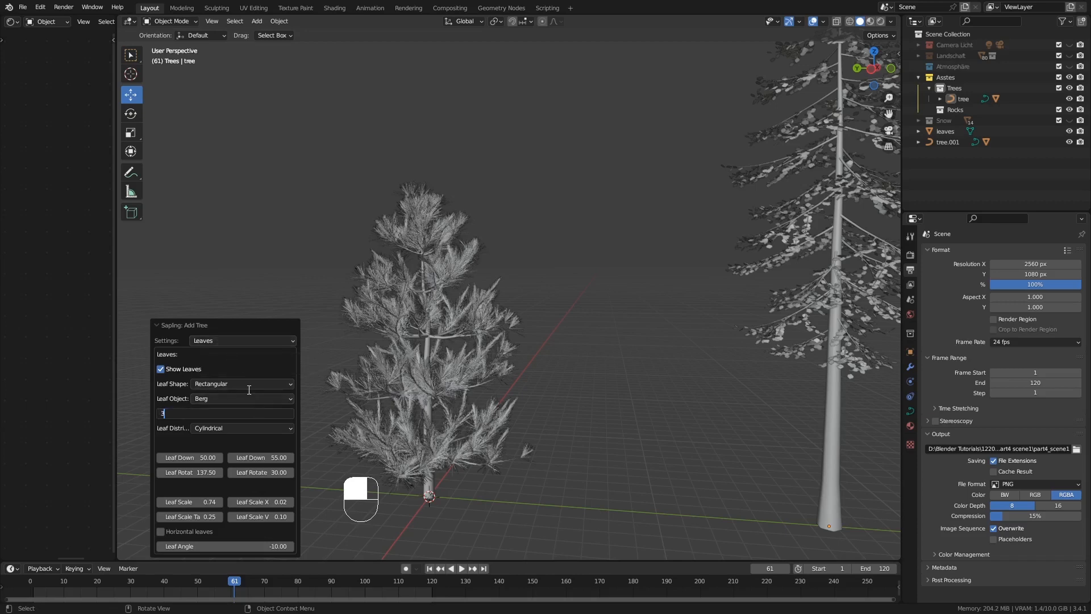
pyautogui.write('00')
pyautogui.press('Return')
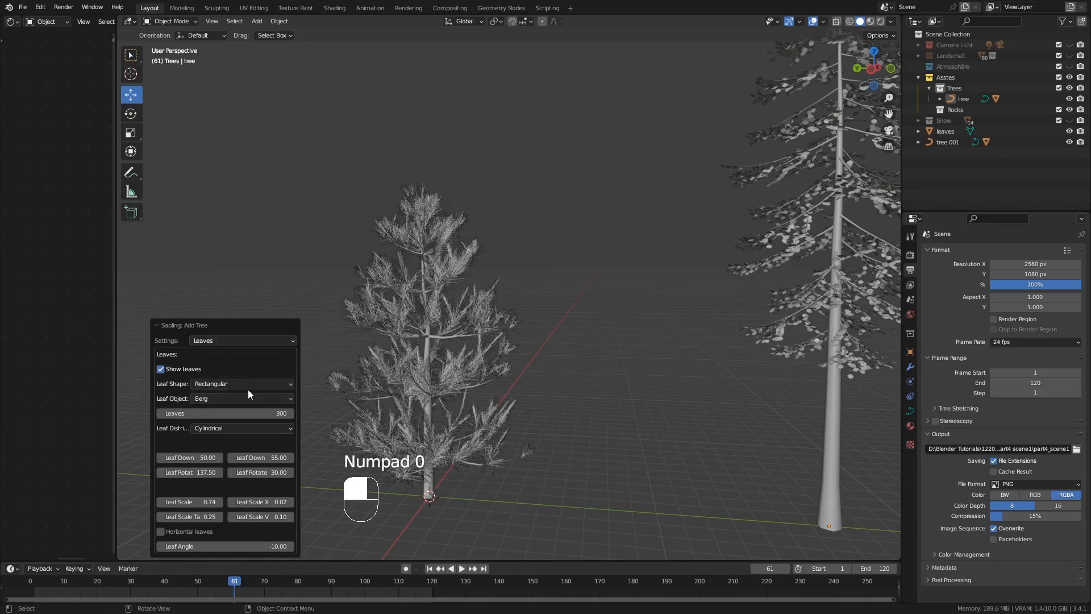
# Set the pine's leaf scale to 0.5 and check the foliage beside the fir
pyautogui.click(222, 503)
pyautogui.write('0.5')
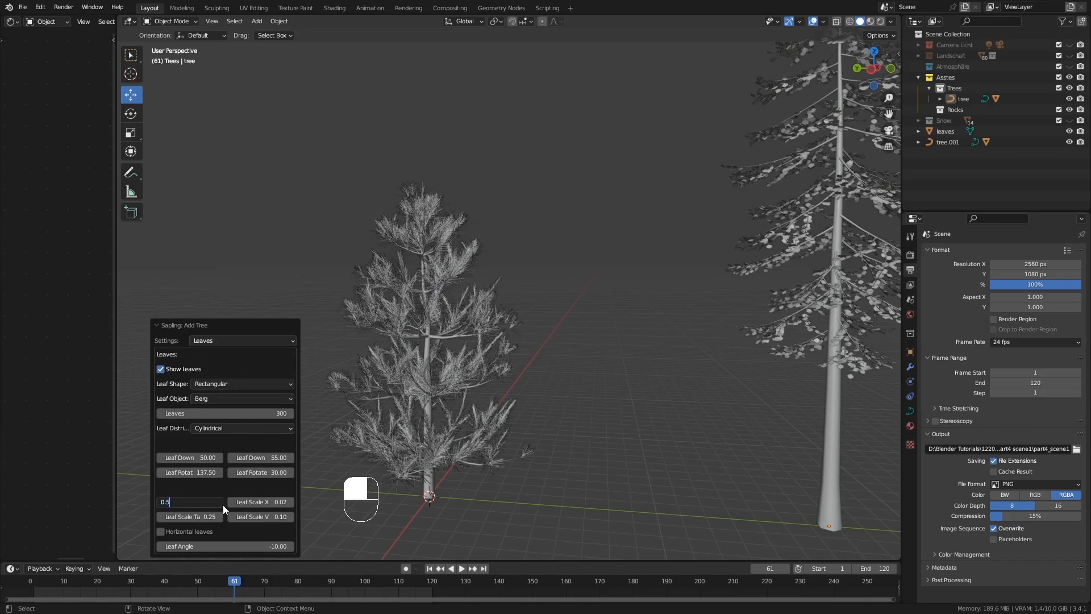
pyautogui.press('Return')
pyautogui.moveTo(337, 465); pyautogui.dragTo(387, 430, button='middle')
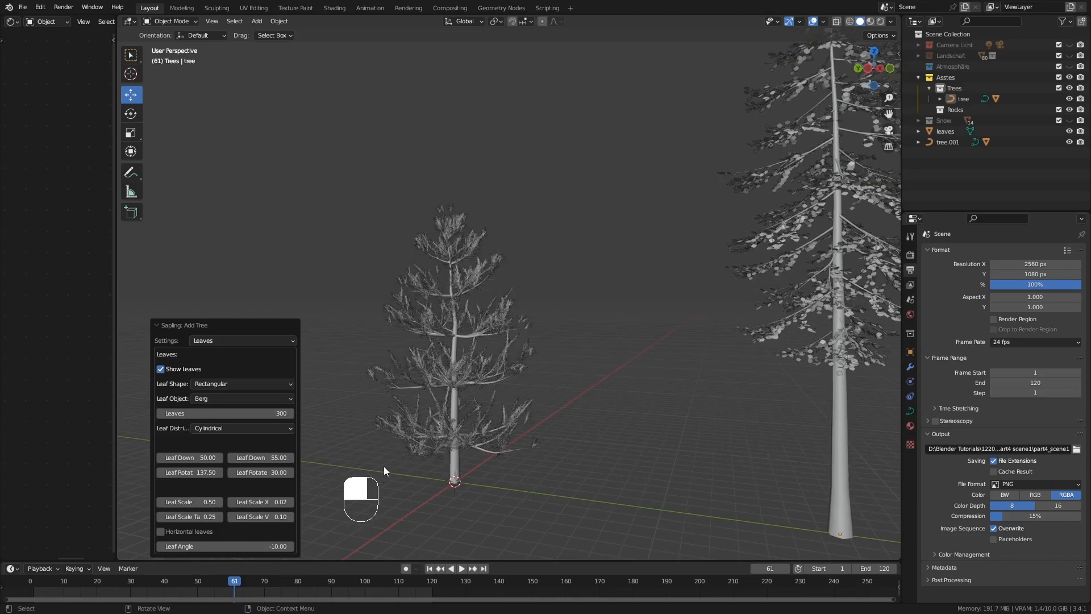
# Set the pine's leaf scale to 0.6 and inspect the tree from another angle
pyautogui.click(217, 502)
pyautogui.write('0.6')
pyautogui.press('Return')
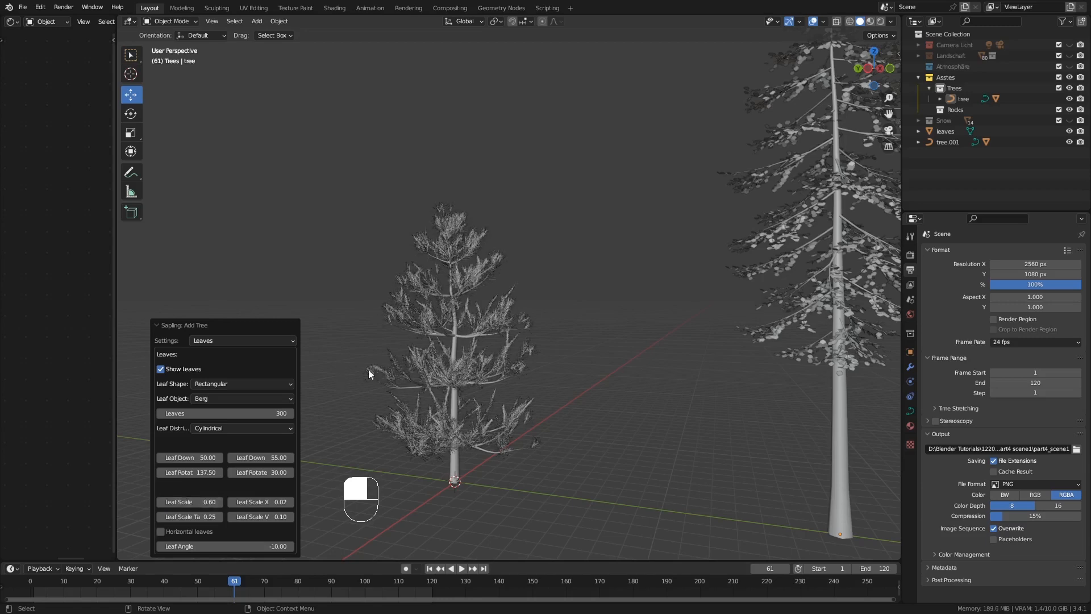
pyautogui.moveTo(360, 345); pyautogui.dragTo(465, 305, button='middle')
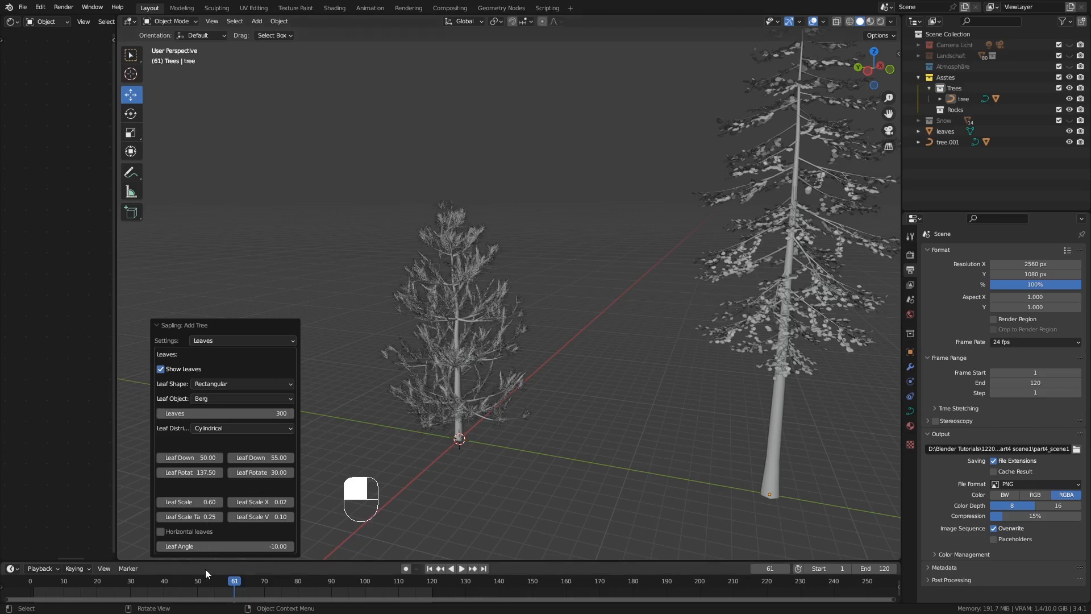
# Try the pine with 2 branch levels, compare it with the fir, and return its levels to 3
pyautogui.click(213, 340)
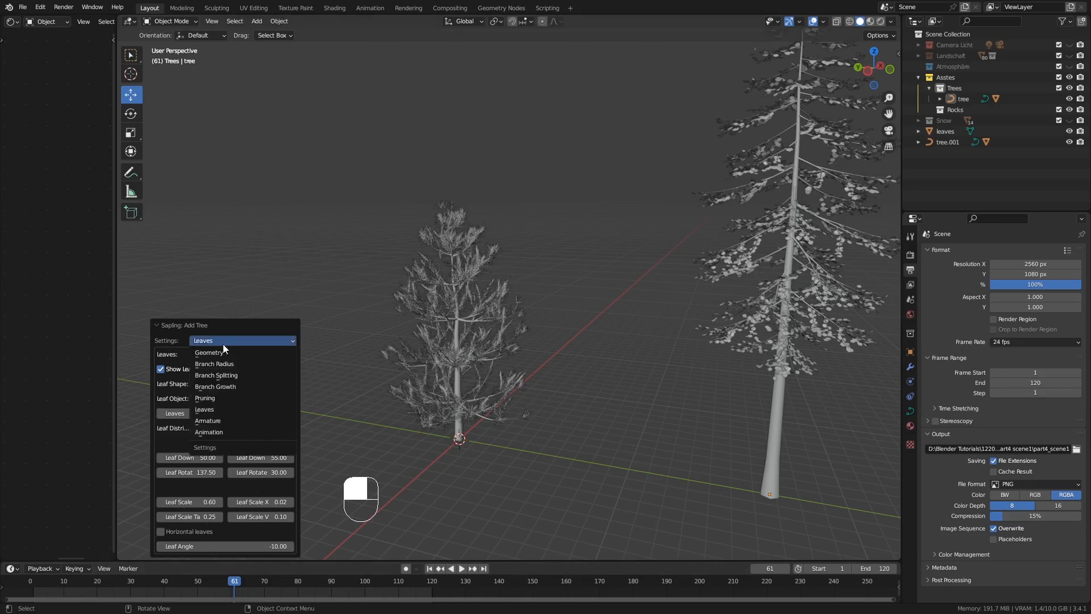
pyautogui.click(233, 376)
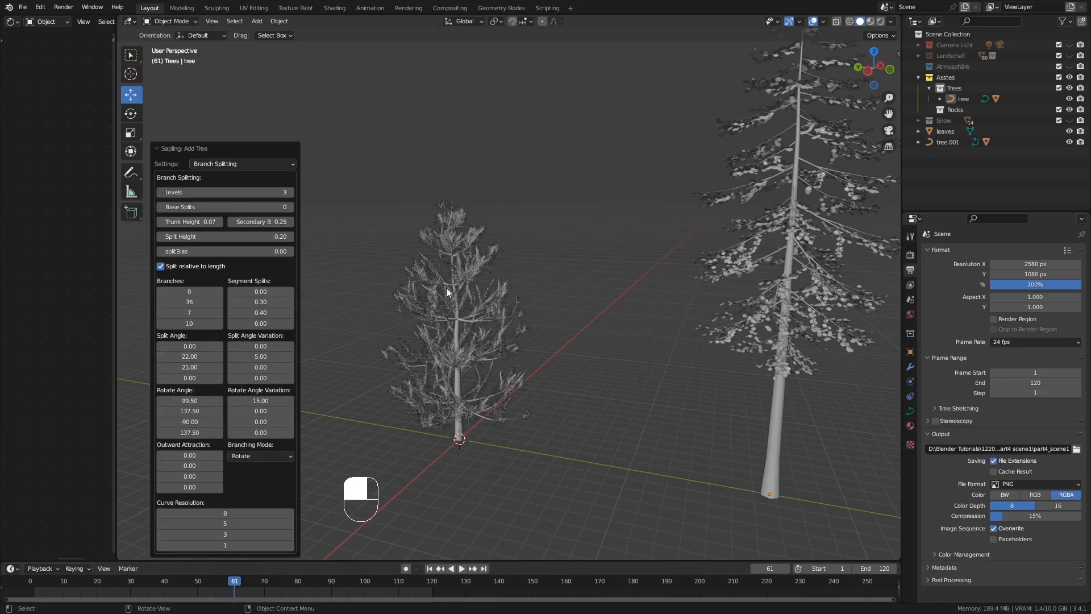
pyautogui.keyDown('ctrl'); pyautogui.moveTo(445, 288); pyautogui.dragTo(477, 302, button='middle'); pyautogui.keyUp('ctrl')
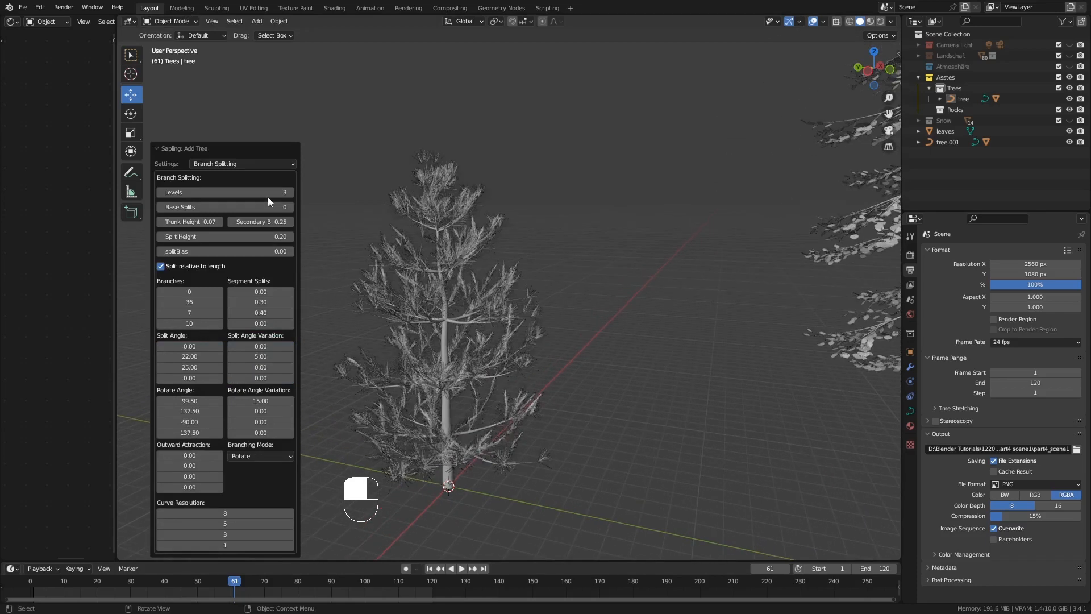
pyautogui.click(158, 192)
pyautogui.keyDown('ctrl'); pyautogui.moveTo(387, 305); pyautogui.dragTo(441, 340, button='middle'); pyautogui.keyUp('ctrl')
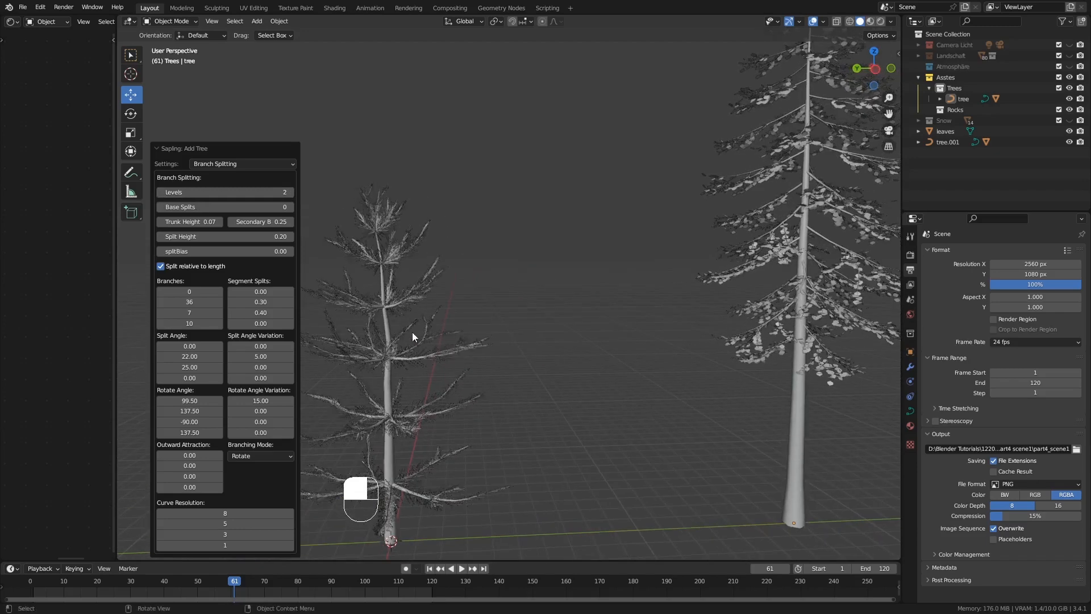
pyautogui.click(291, 193)
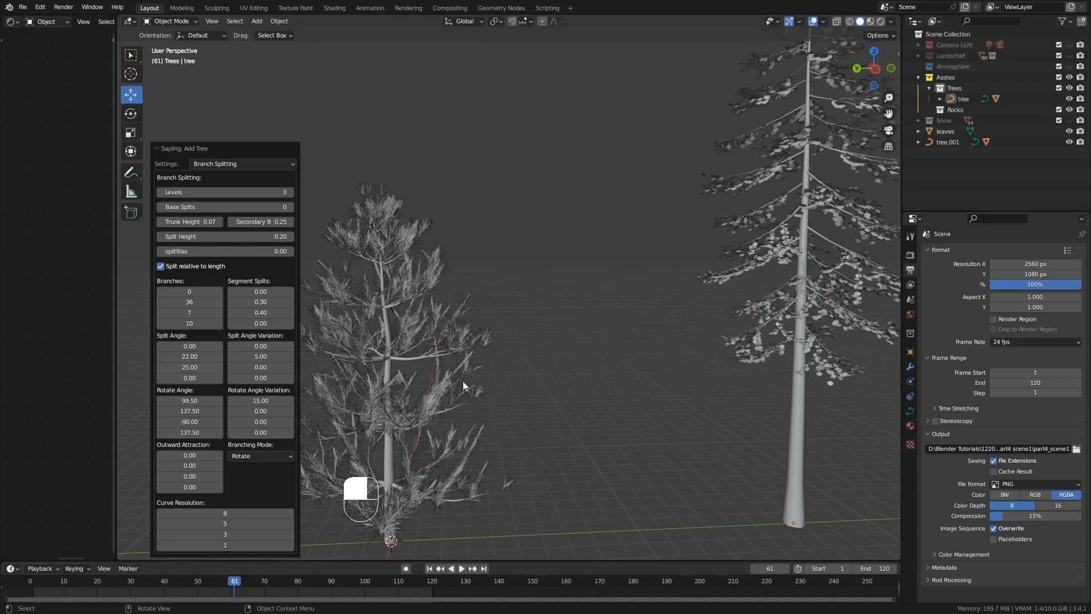
pyautogui.moveTo(463, 384); pyautogui.dragTo(448, 389, button='middle')
pyautogui.keyDown('ctrl'); pyautogui.moveTo(446, 353); pyautogui.dragTo(437, 384, button='middle'); pyautogui.keyUp('ctrl')
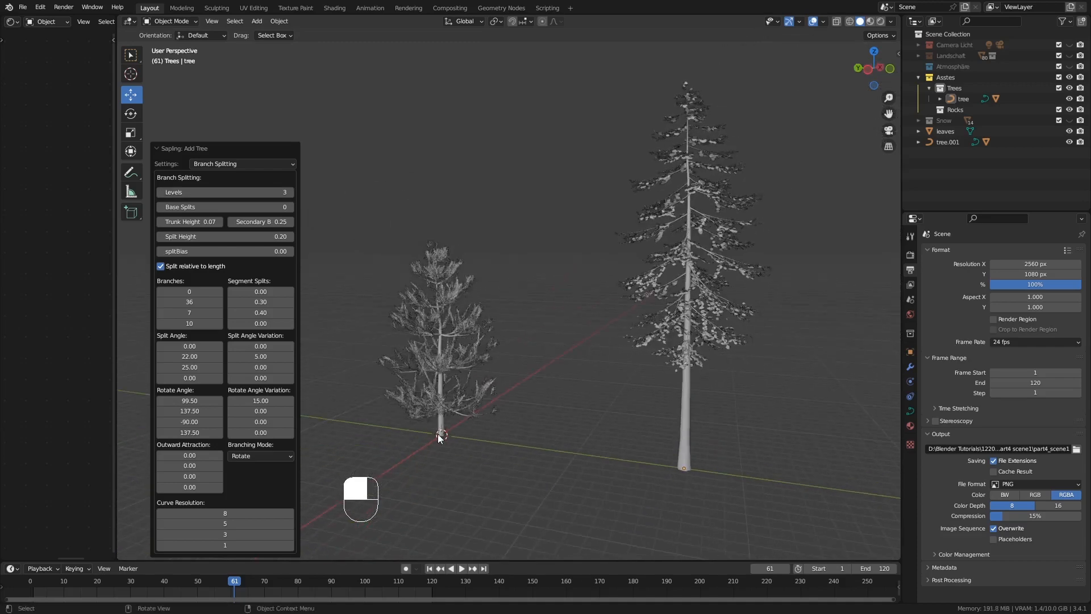
# Try moving only the pine's leaves away from the trunk and undo the move
pyautogui.click(442, 417)
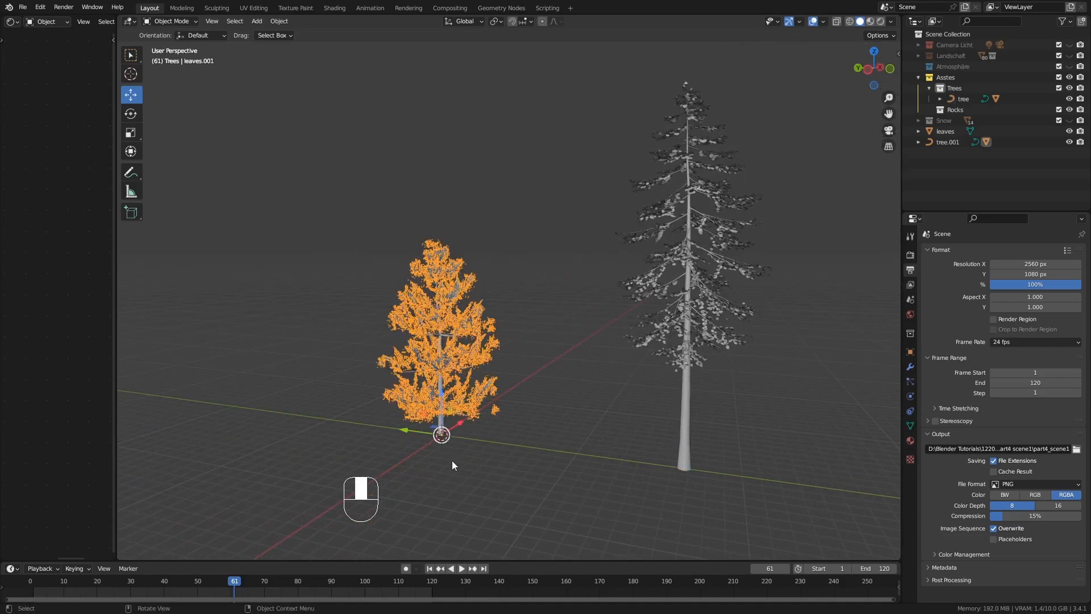
pyautogui.moveTo(403, 430); pyautogui.dragTo(793, 490)
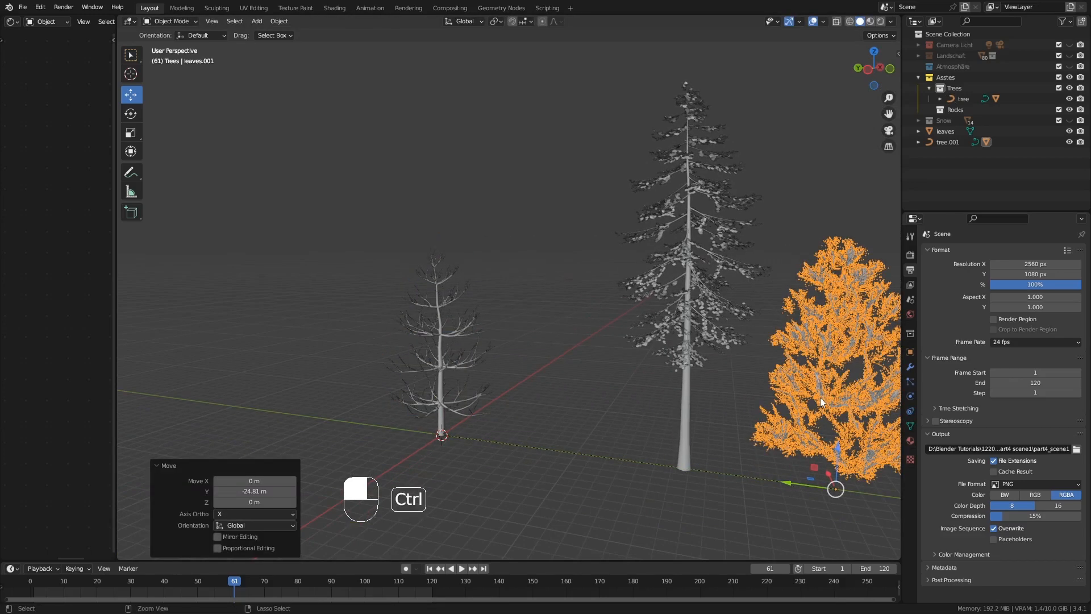
pyautogui.hotkey('ctrl', 'z')
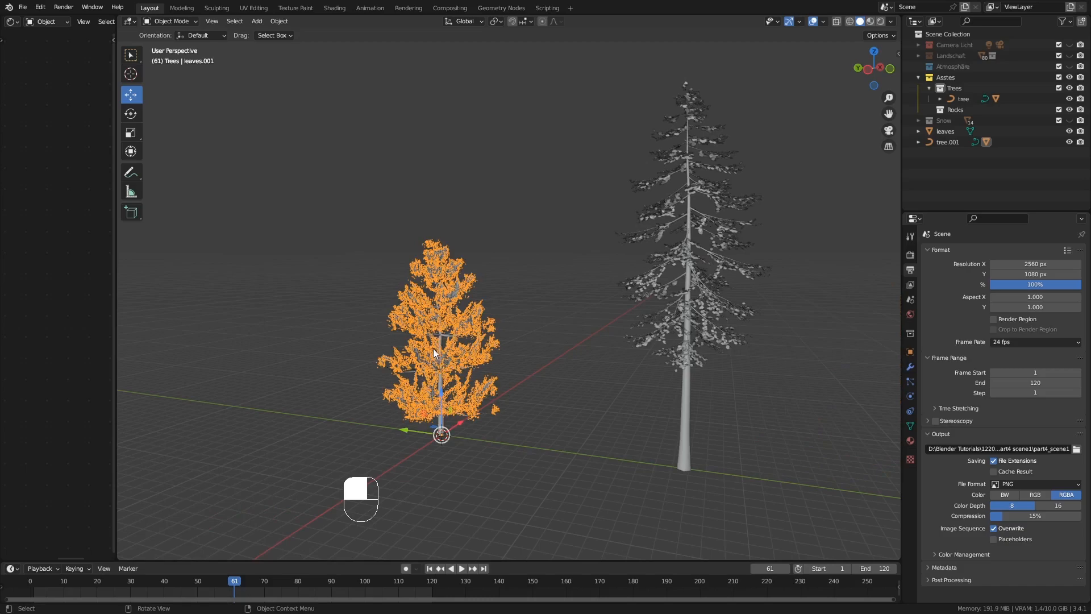
pyautogui.press('g')
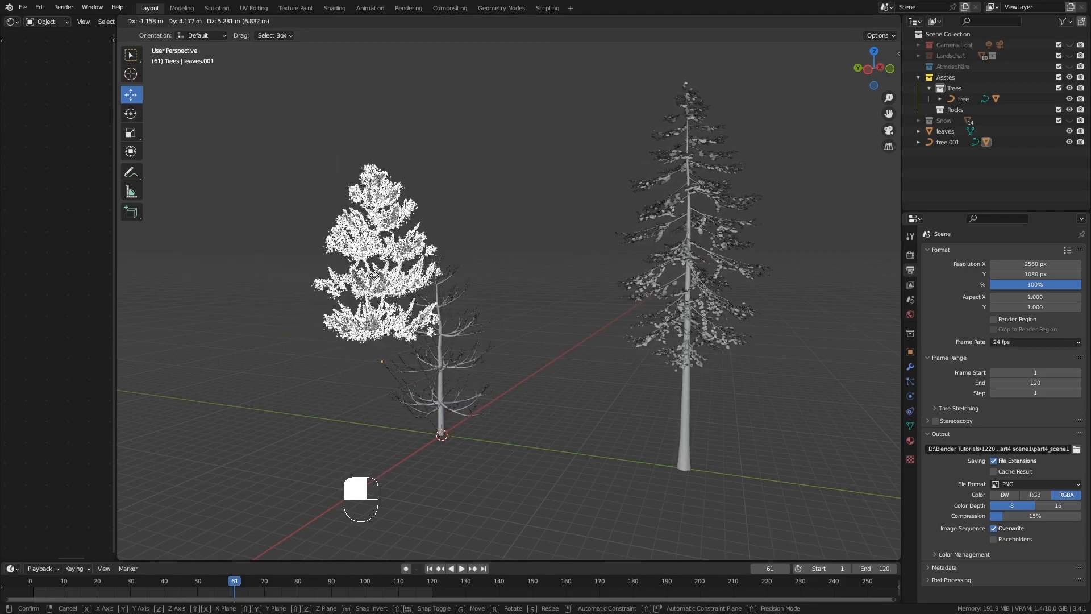
pyautogui.click(438, 355)
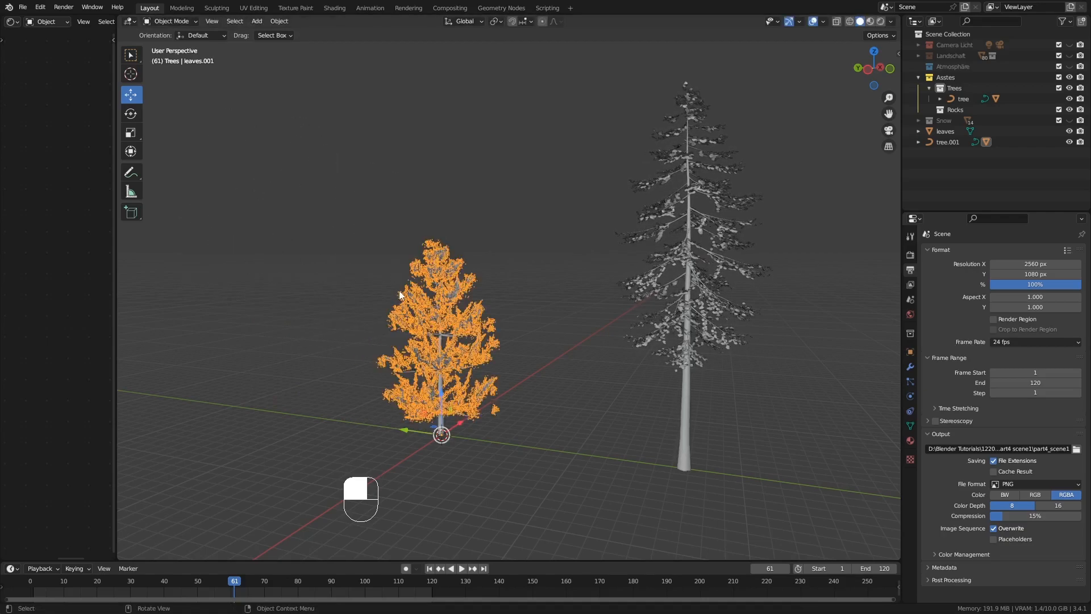
# Move the whole pine about -25.96 m along Y to the far side of the fir and place it in the Trees collection
pyautogui.click(444, 435)
pyautogui.moveTo(442, 434); pyautogui.dragTo(813, 489)
pyautogui.scroll(3, 742, 466)
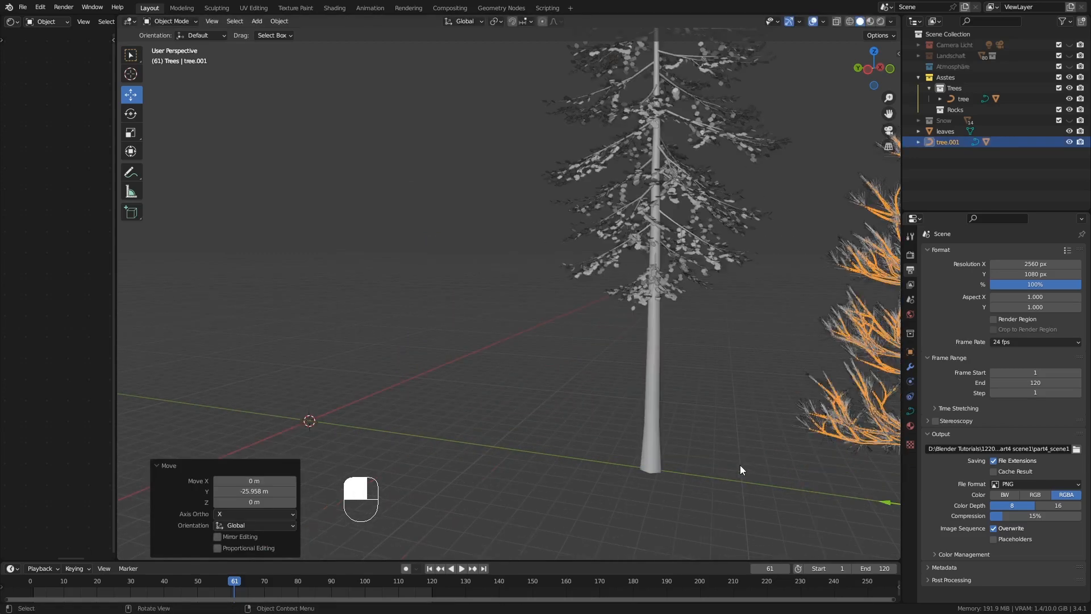
pyautogui.scroll(-2, 741, 470)
pyautogui.moveTo(944, 142); pyautogui.dragTo(959, 84)
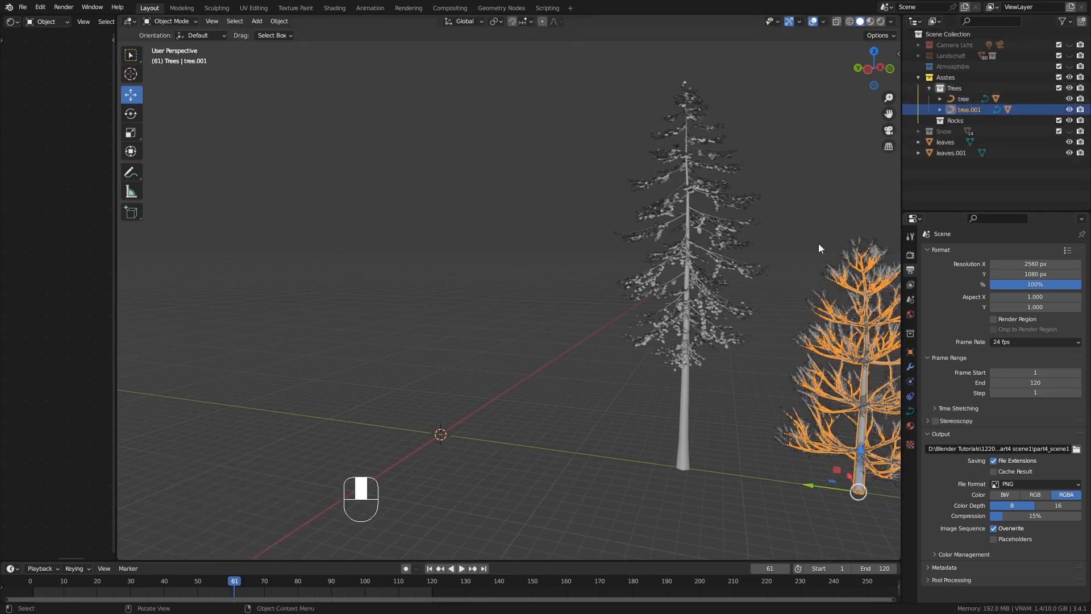
# Add another Sapling Tree Gen tree and load the douglas_fir preset
pyautogui.hotkey('shift', 'a')
pyautogui.moveTo(335, 340)
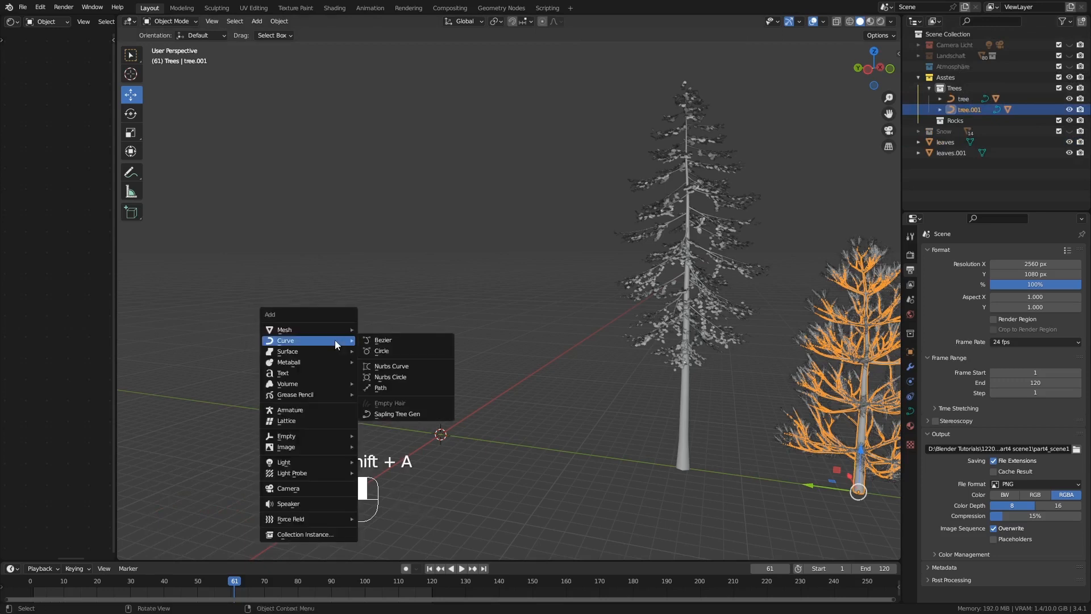
pyautogui.click(373, 415)
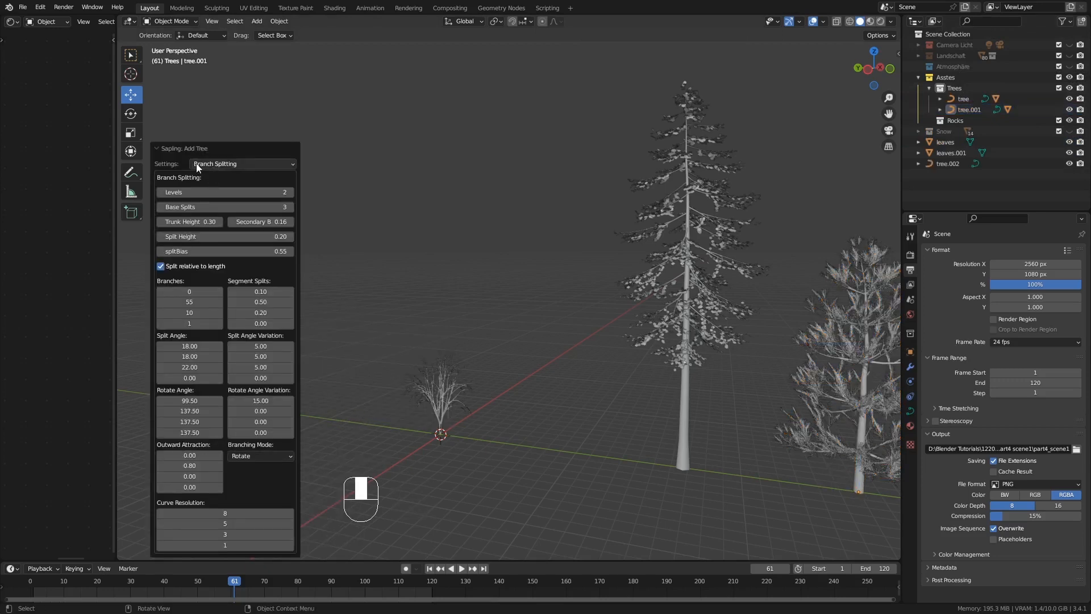
pyautogui.click(212, 165)
pyautogui.click(216, 174)
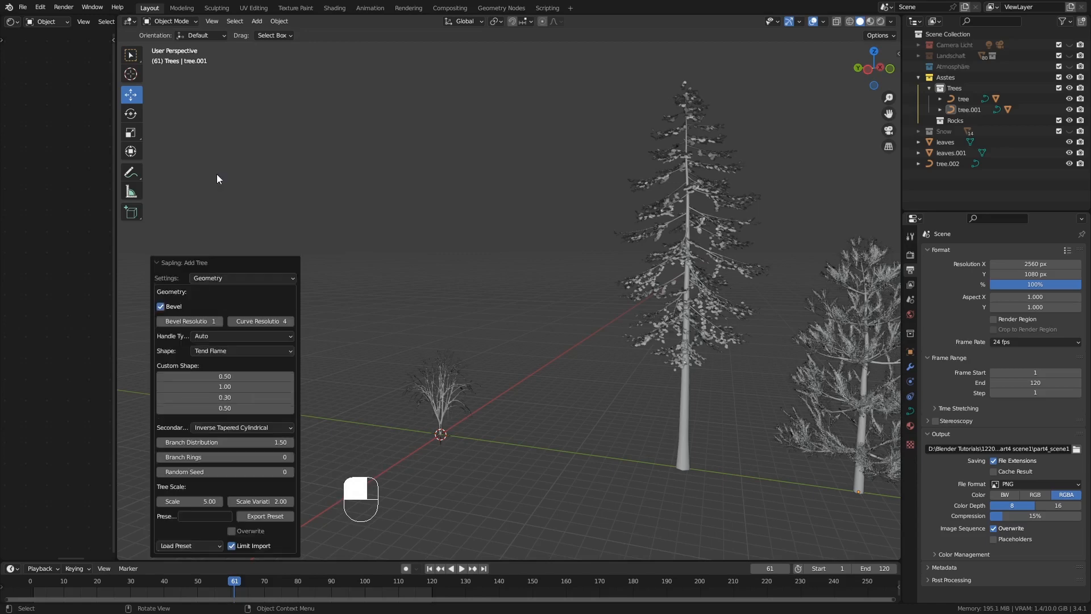
pyautogui.click(189, 546)
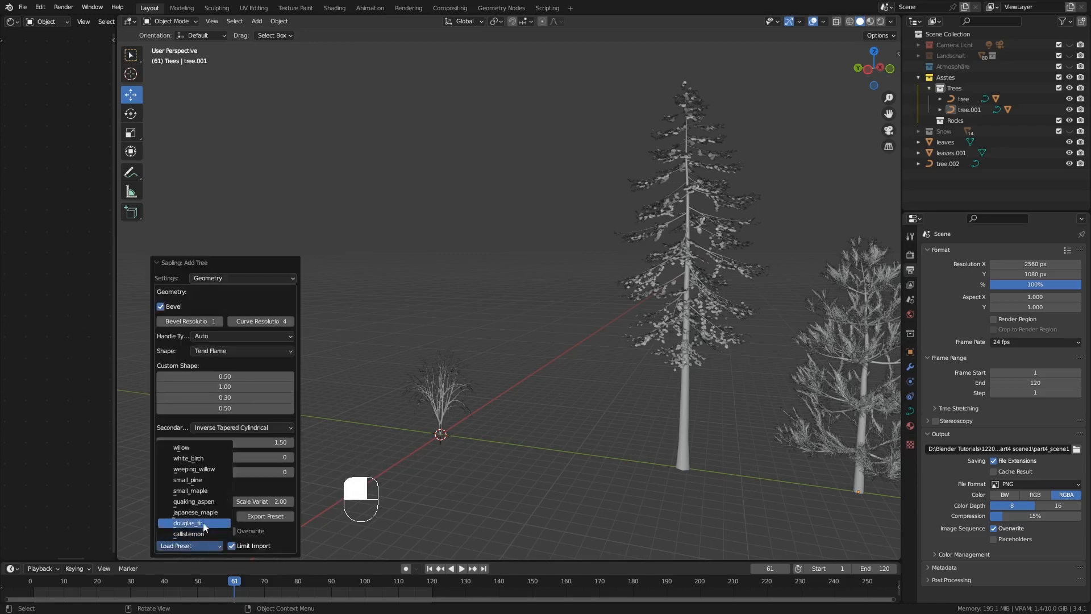
pyautogui.click(203, 523)
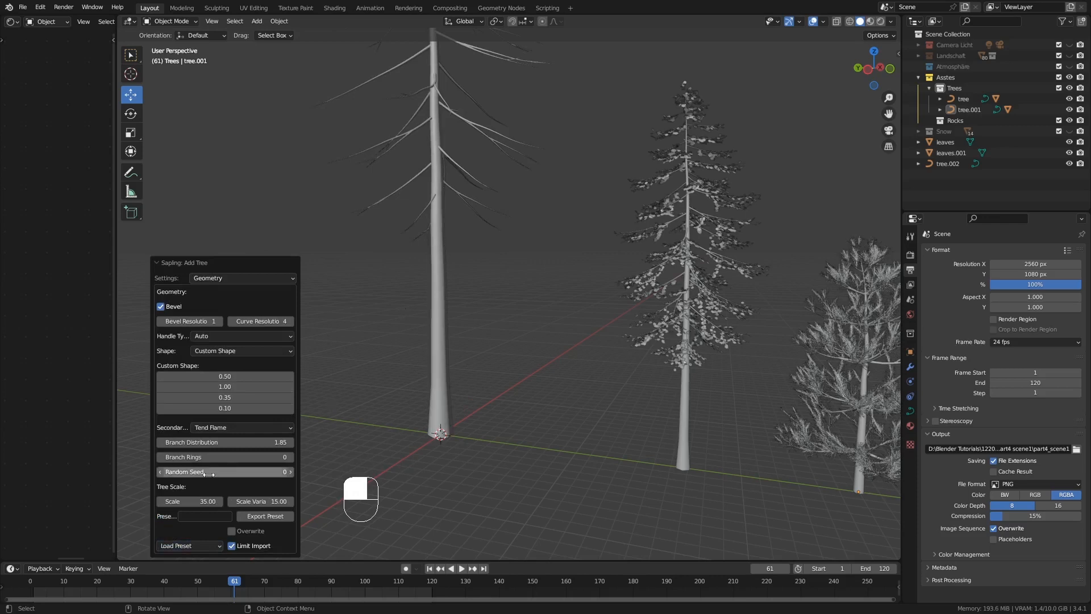
# Set the new fir's tree scale to about 20.57 and its curve resolution to 2
pyautogui.moveTo(193, 502); pyautogui.dragTo(155, 501)
pyautogui.keyDown('ctrl'); pyautogui.moveTo(500, 315); pyautogui.dragTo(516, 371, button='middle'); pyautogui.keyUp('ctrl')
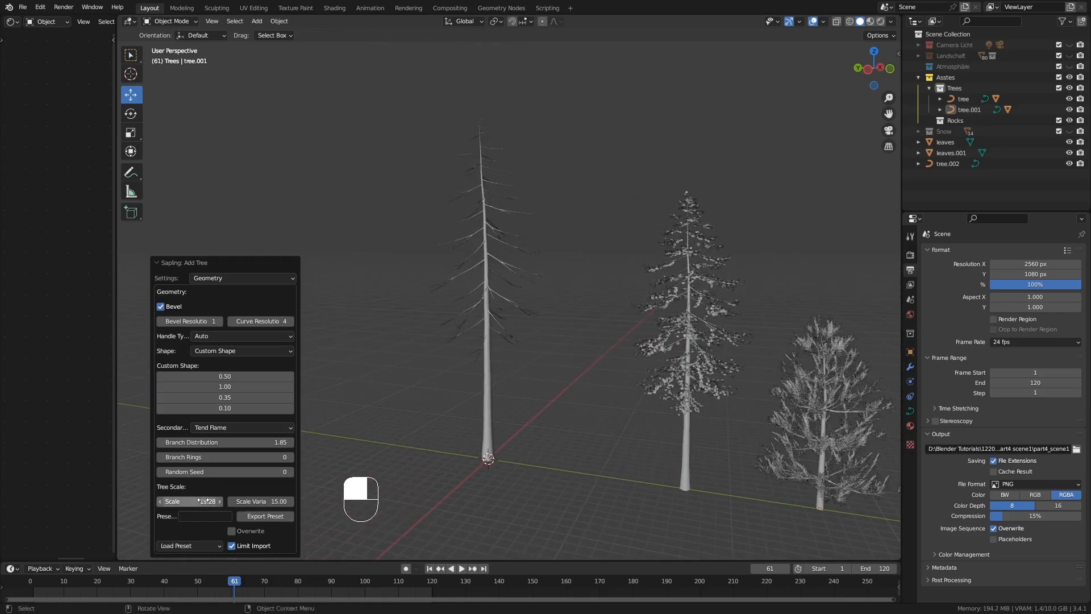
pyautogui.moveTo(194, 501); pyautogui.dragTo(198, 501)
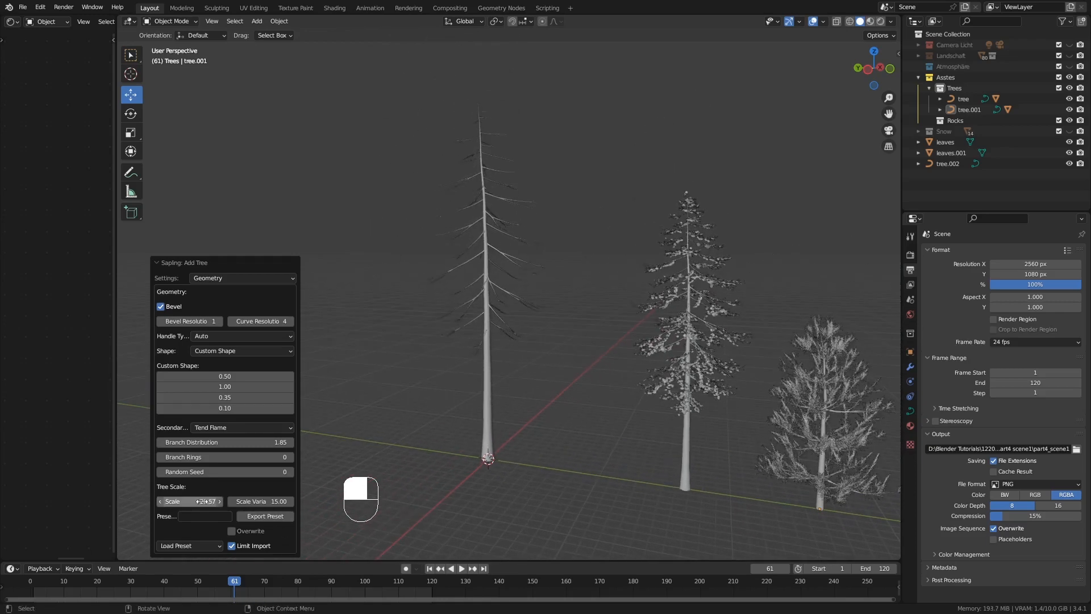
pyautogui.click(277, 322)
pyautogui.write('2')
pyautogui.press('Return')
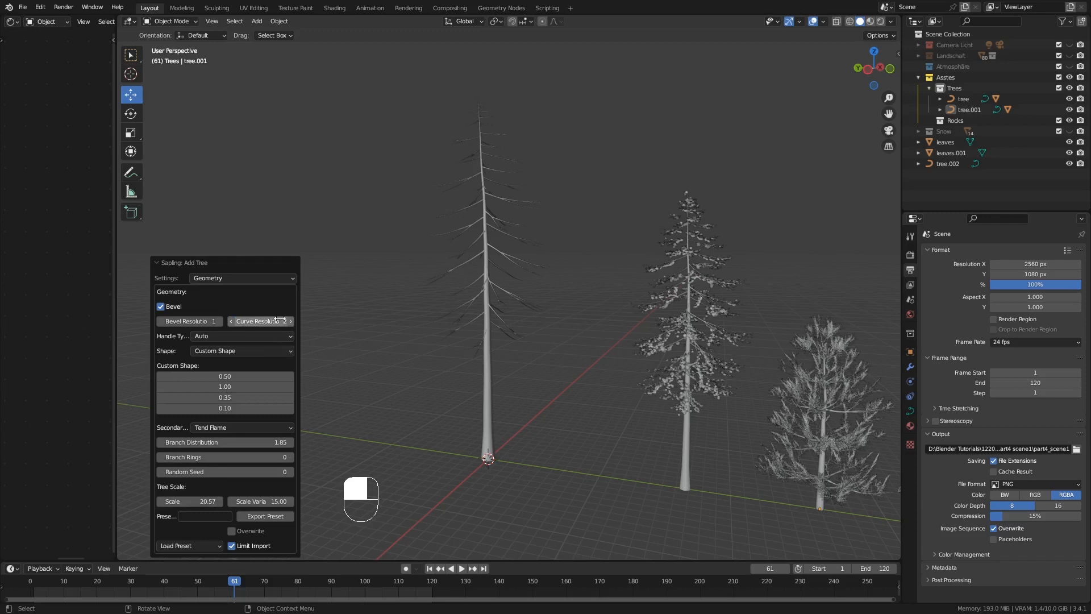
# Set the new fir's secondary branch shape to Inverse Tapered Cylindrical and its branch levels to 3
pyautogui.click(231, 428)
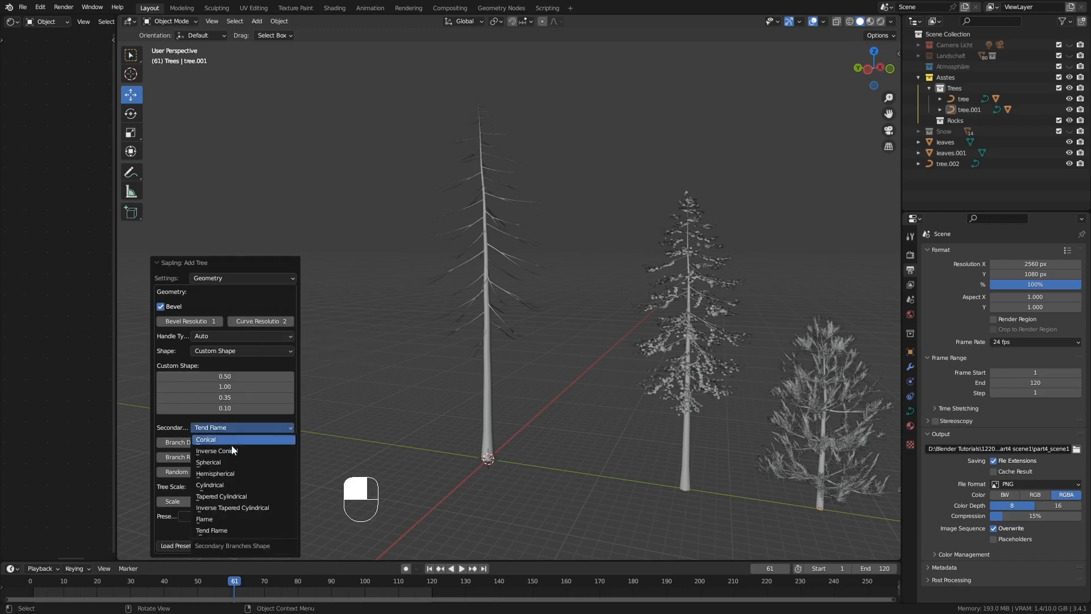
pyautogui.click(227, 507)
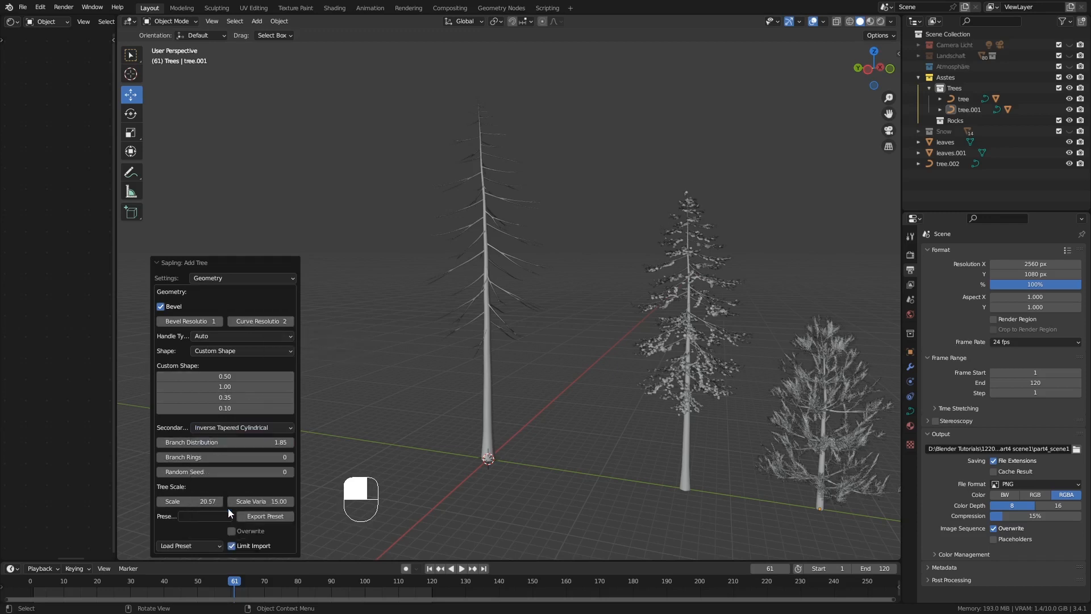
pyautogui.click(213, 280)
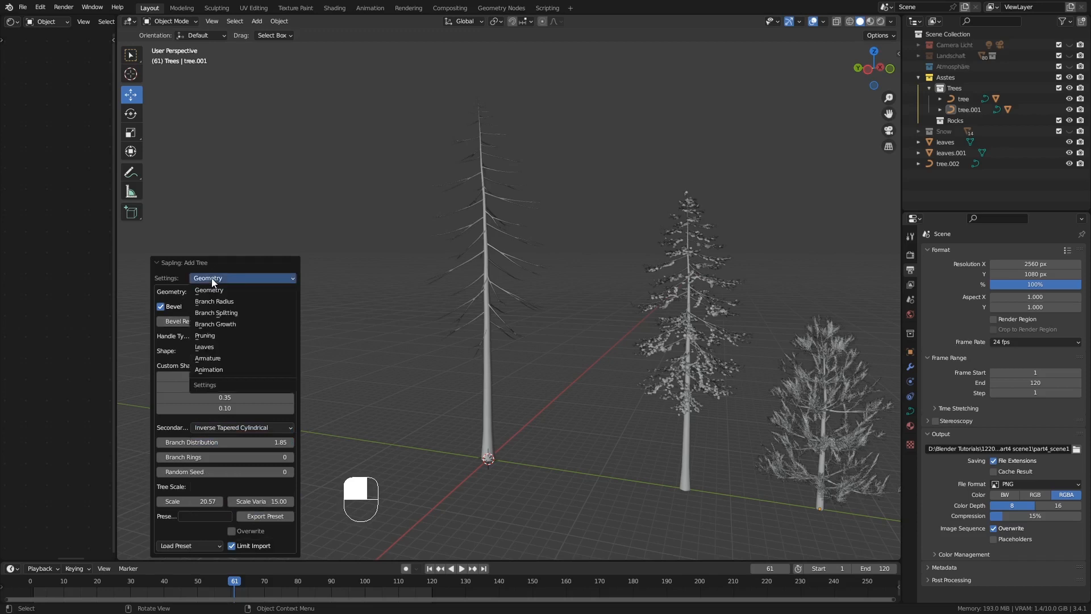
pyautogui.click(236, 313)
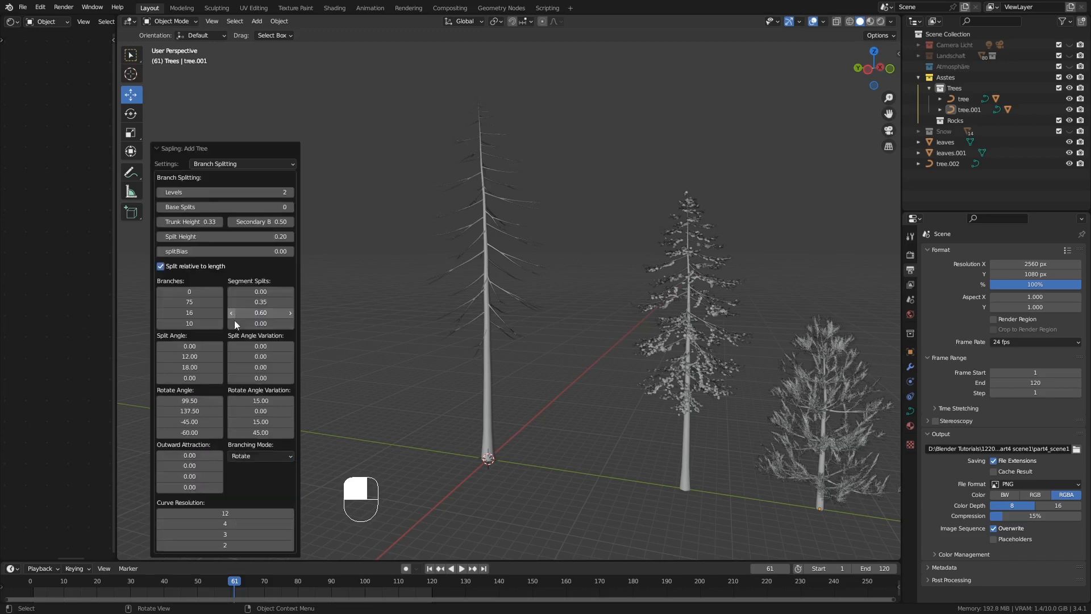
pyautogui.click(291, 192)
pyautogui.moveTo(461, 256); pyautogui.dragTo(371, 244, button='middle')
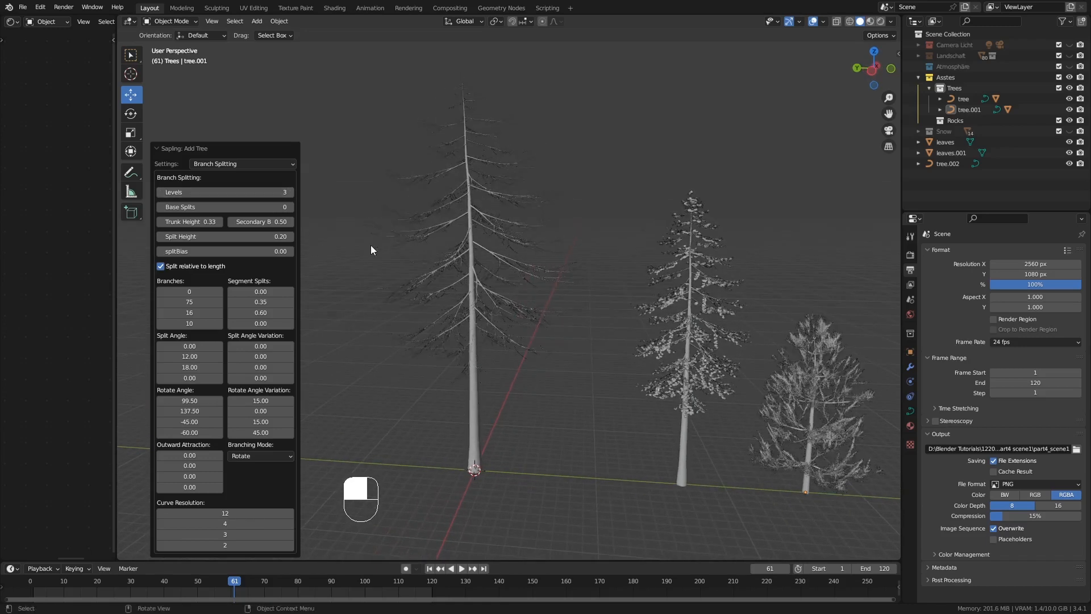
# Try the Flame shape for the new fir's secondary branches, and change it to Spherical
pyautogui.click(240, 164)
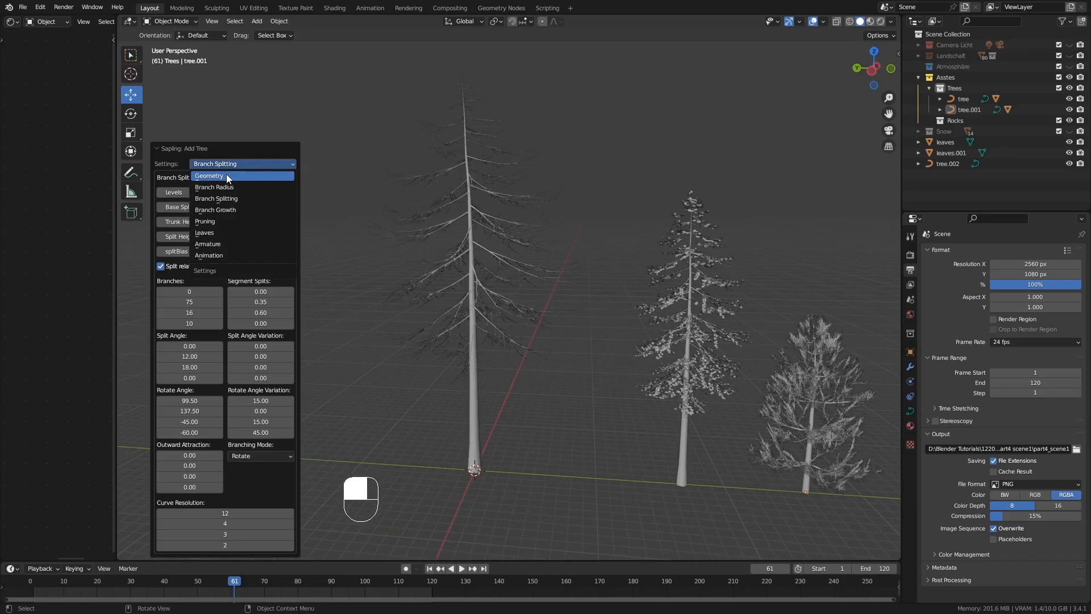
pyautogui.click(226, 176)
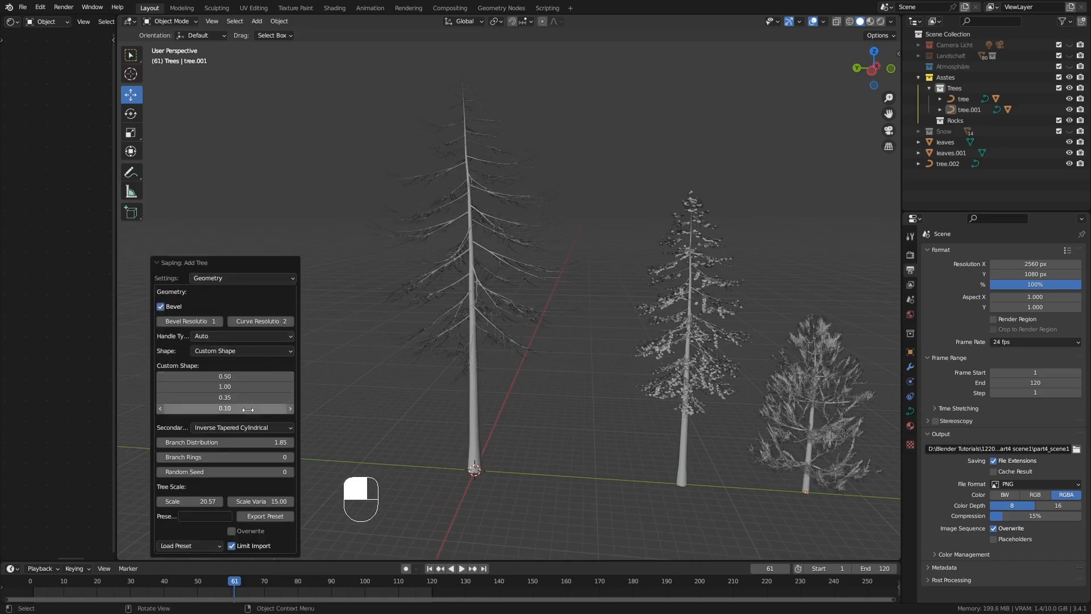
pyautogui.click(226, 428)
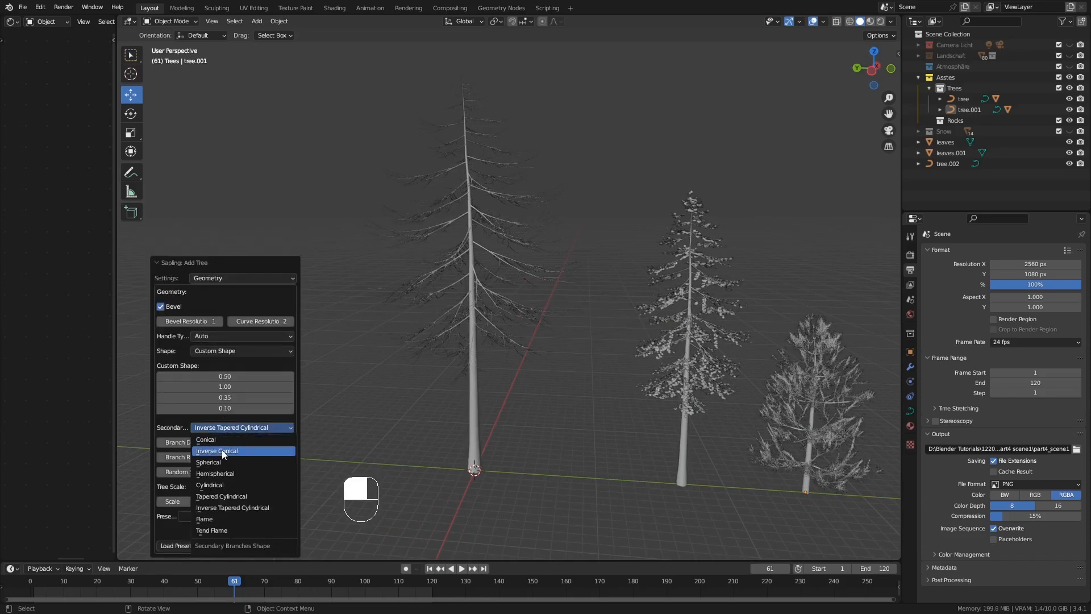
pyautogui.click(230, 520)
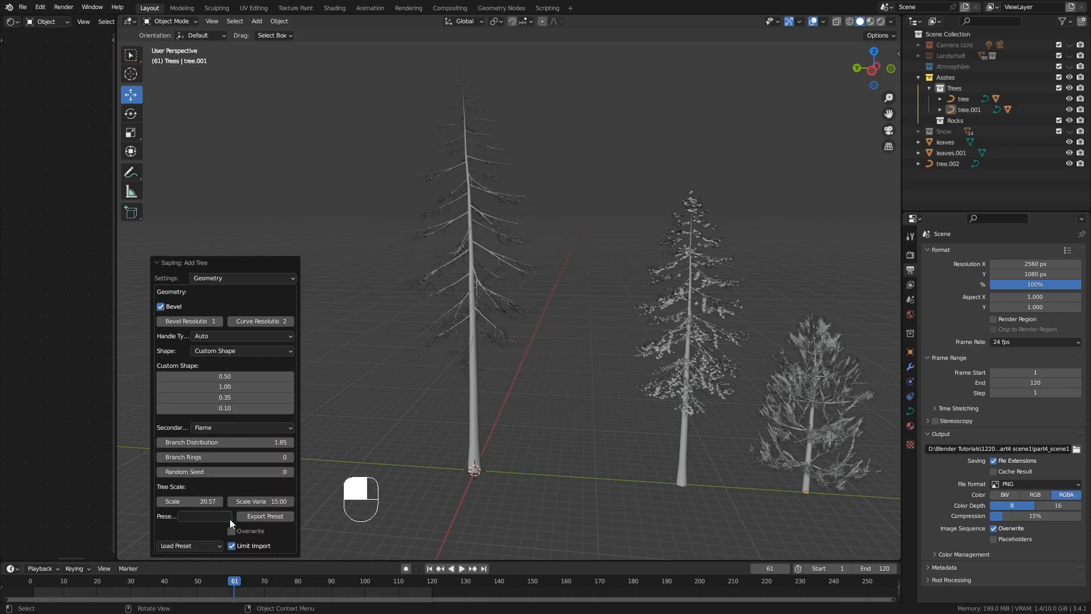
pyautogui.click(225, 427)
pyautogui.click(227, 463)
pyautogui.moveTo(505, 318); pyautogui.dragTo(526, 306, button='middle')
# Show the new fir's leaves and set their number to 90
pyautogui.click(255, 277)
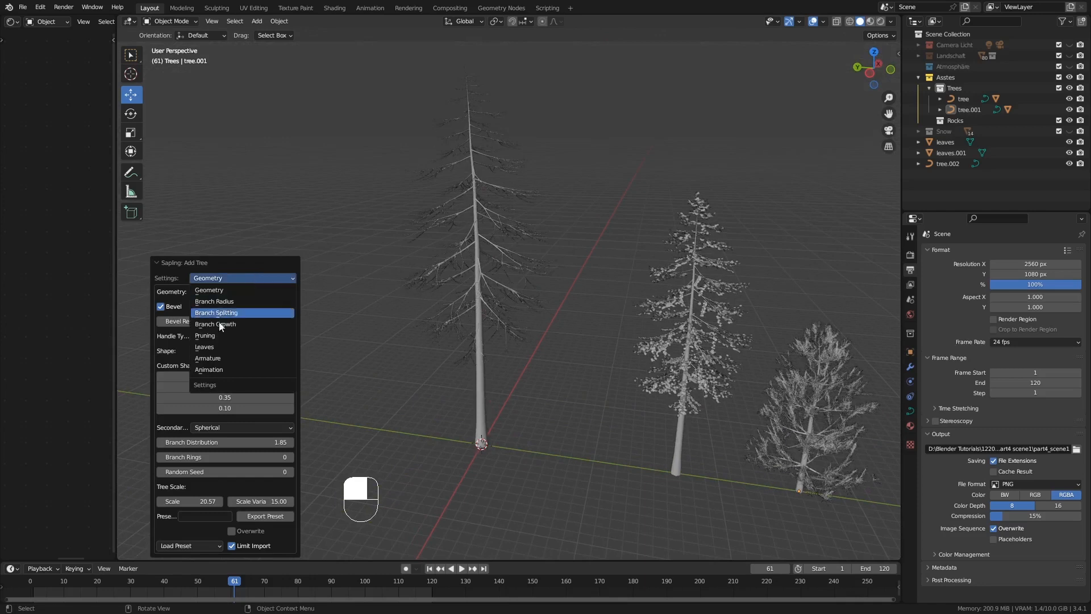
pyautogui.click(206, 346)
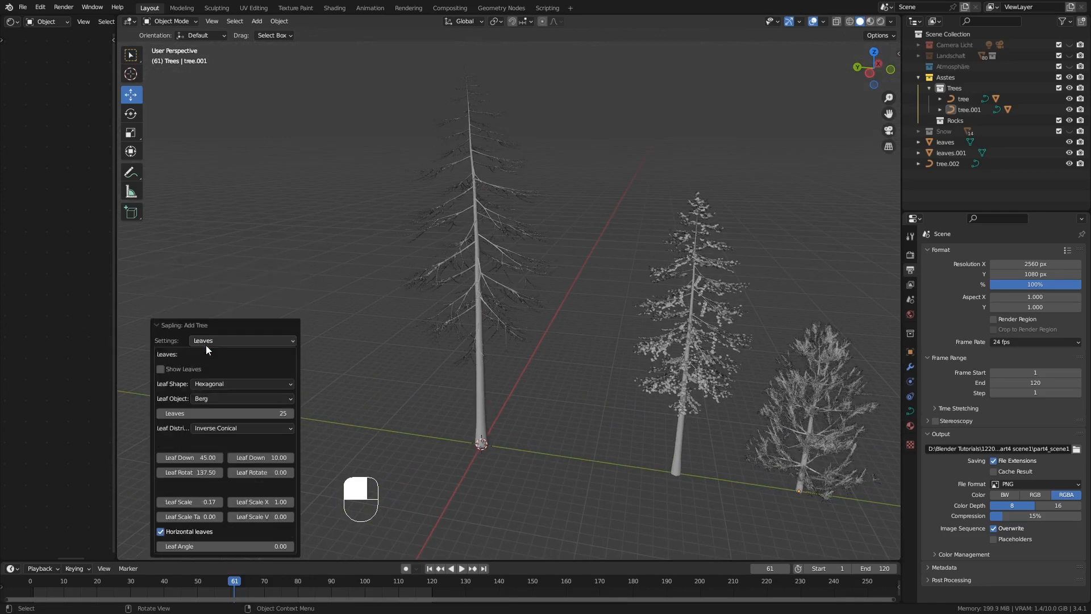
pyautogui.click(160, 370)
pyautogui.click(287, 414)
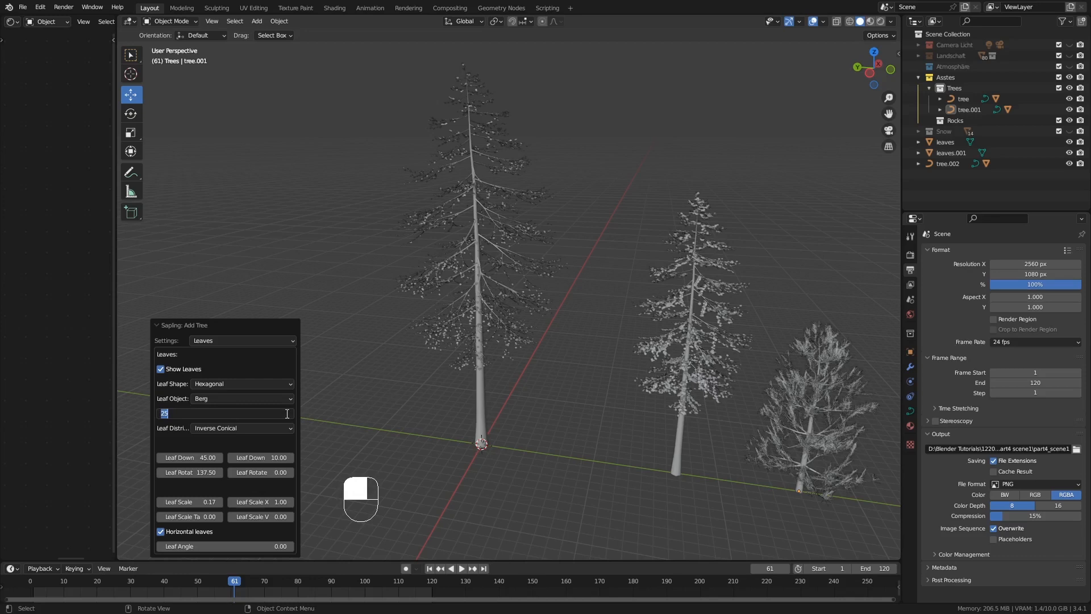
pyautogui.write('90')
pyautogui.press('Return')
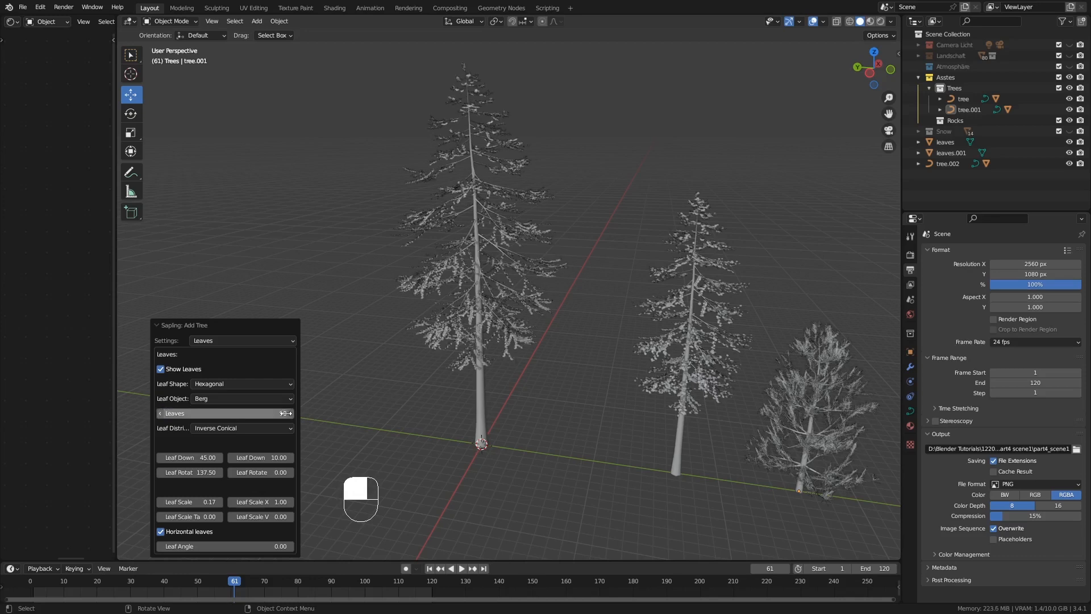
# Try a leaf scale of 0.5 on the new fir
pyautogui.click(211, 502)
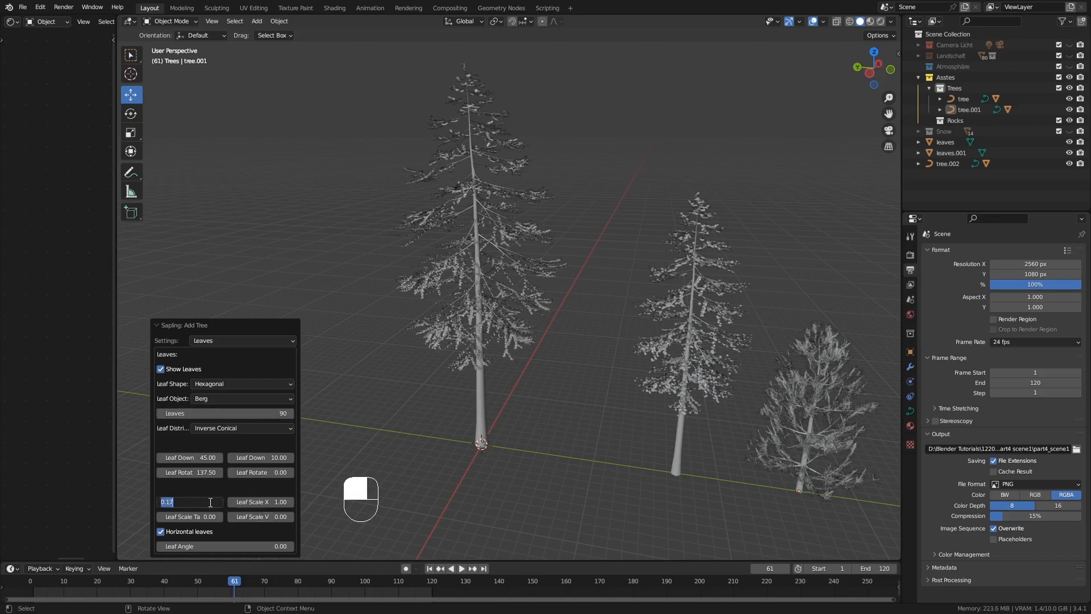
pyautogui.press('BackSpace')
pyautogui.write('.5')
pyautogui.press('Return')
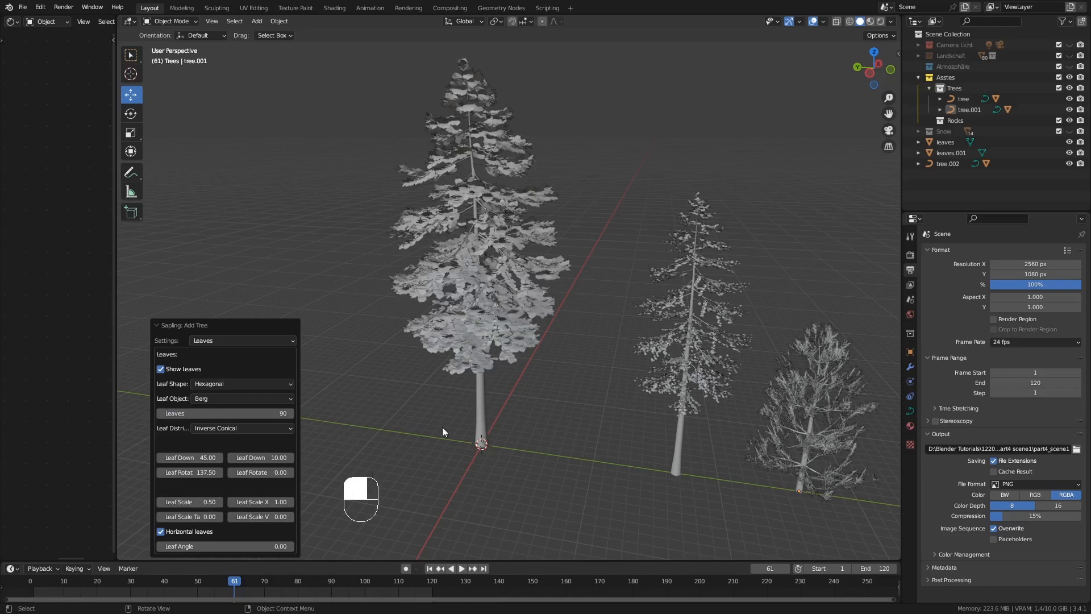
# Try 60 and 30 as the number of leaves on the new fir
pyautogui.moveTo(442, 428)
pyautogui.mouseDown(button='middle')
pyautogui.moveTo(506, 376)
pyautogui.moveTo(491, 366)
pyautogui.moveTo(513, 389)
pyautogui.moveTo(498, 381)
pyautogui.moveTo(592, 388)
pyautogui.moveTo(460, 432)
pyautogui.mouseUp(button='middle')
pyautogui.click(280, 410)
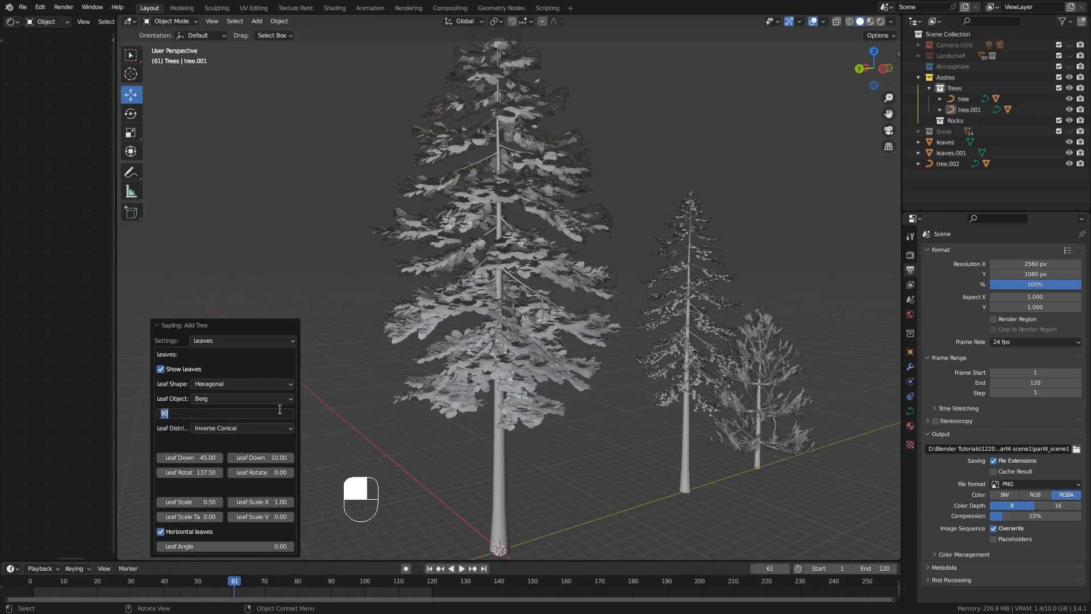
pyautogui.write('60')
pyautogui.press('Return')
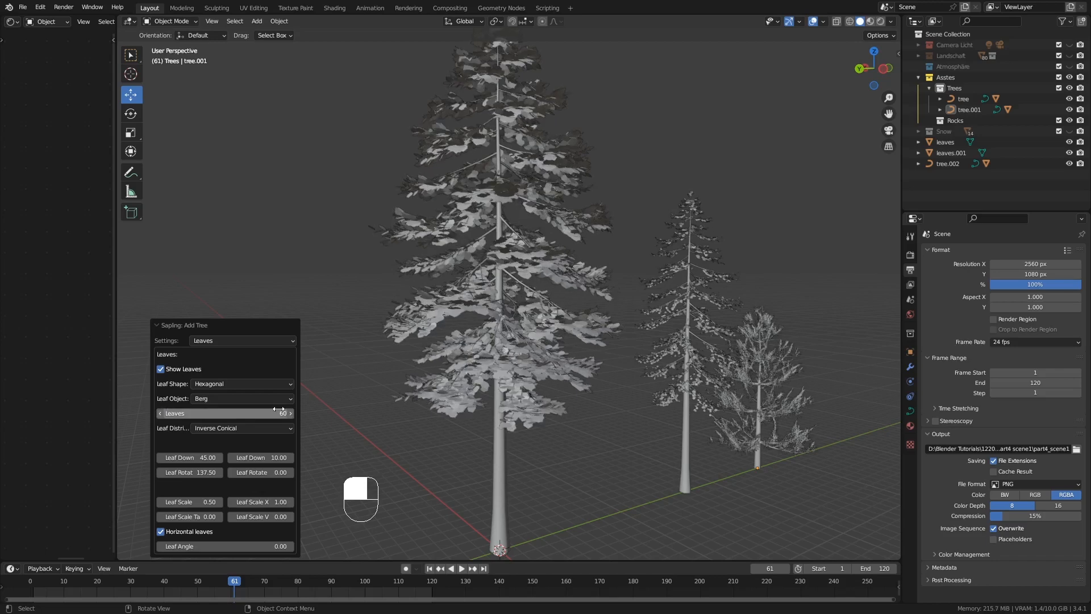
pyautogui.click(279, 410)
pyautogui.write('30')
pyautogui.press('Return')
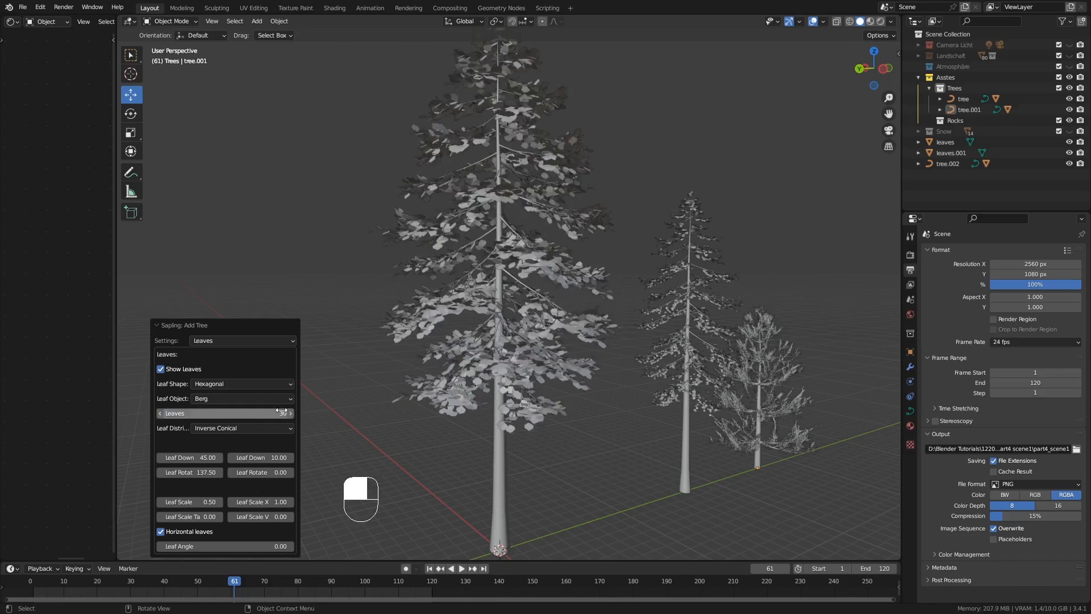
# Set the new fir's leaf scale to 0.35 and its number of leaves to 40
pyautogui.moveTo(490, 357); pyautogui.dragTo(370, 411, button='middle')
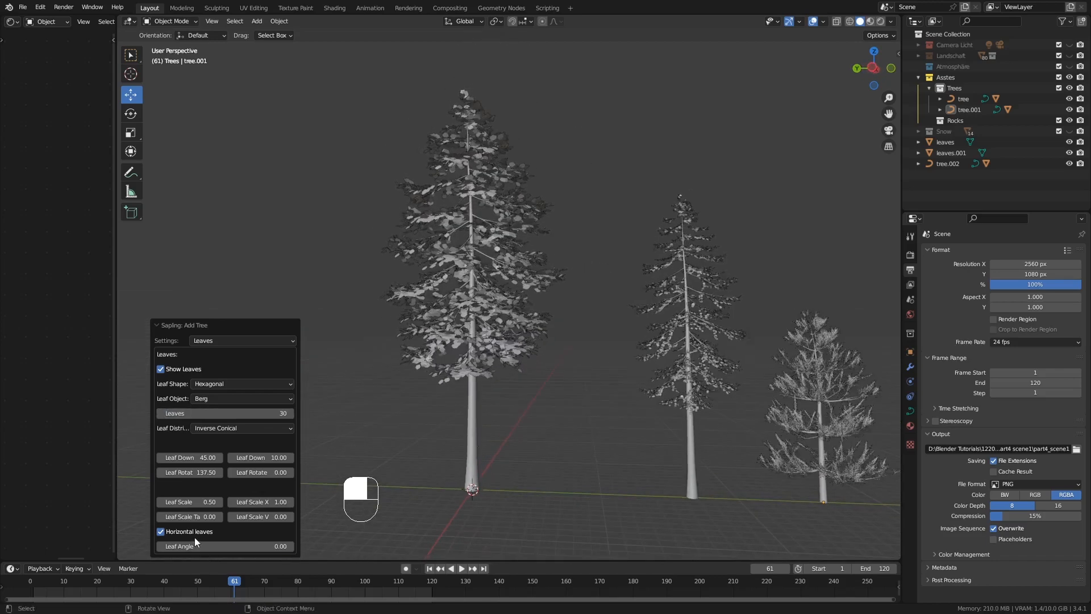
pyautogui.click(203, 502)
pyautogui.write('.35')
pyautogui.press('Return')
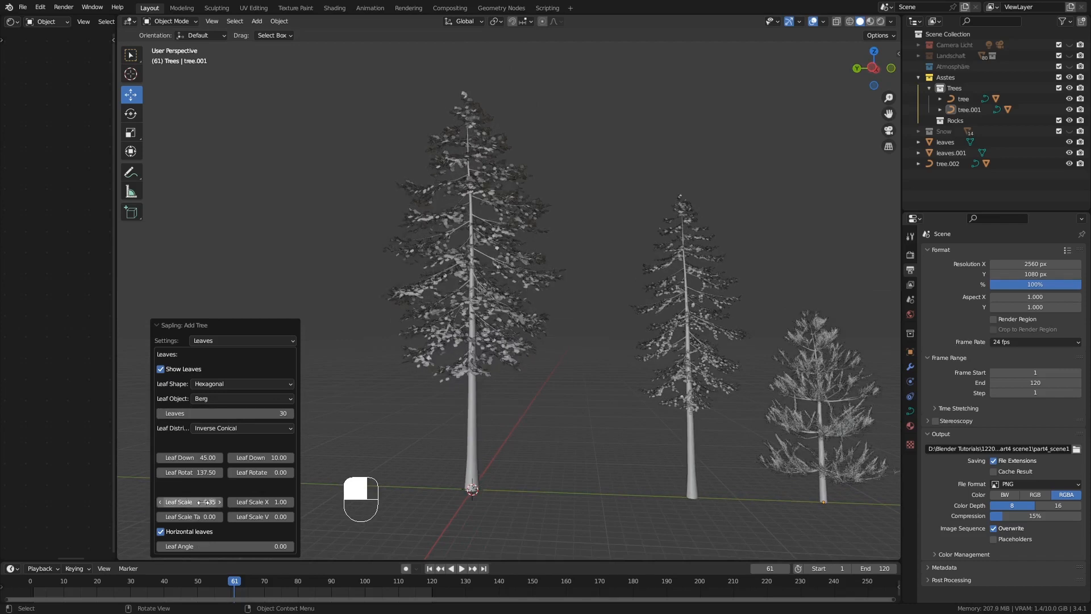
pyautogui.click(287, 413)
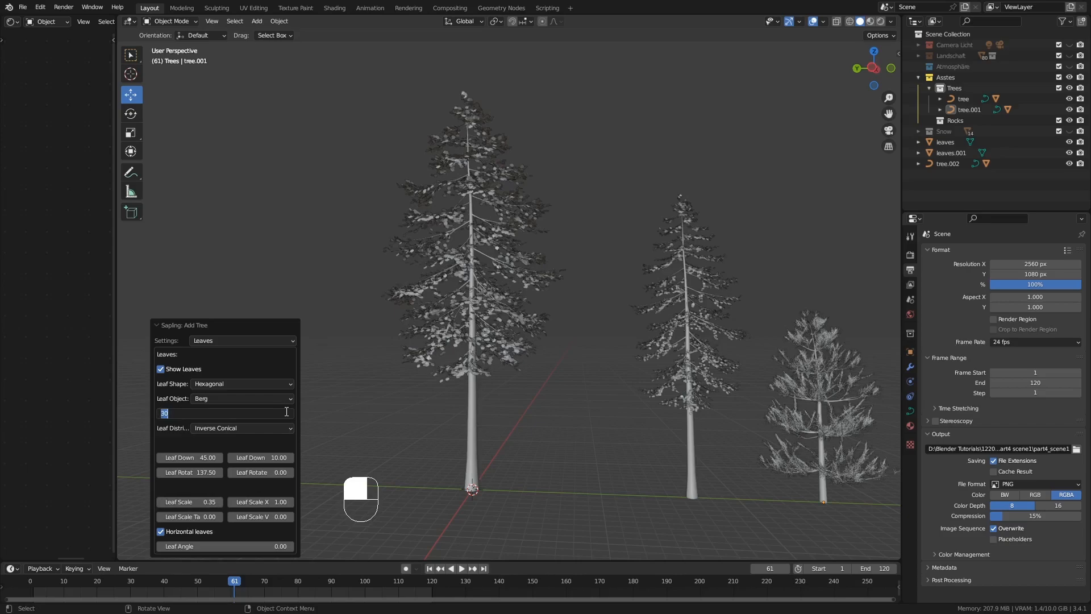
pyautogui.write('40')
pyautogui.press('Return')
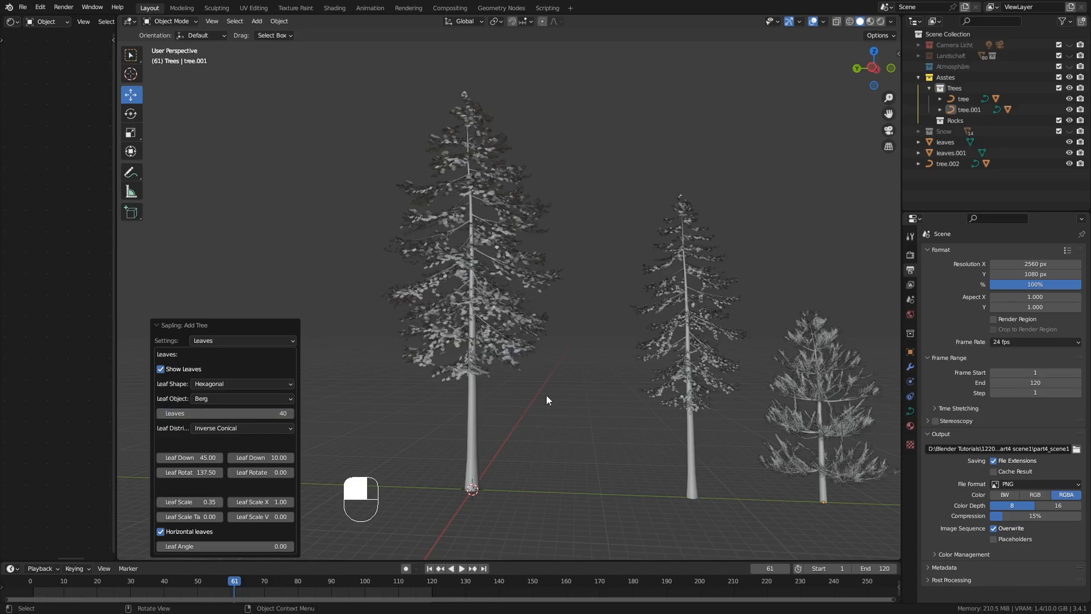
# Move the new fir about -36.5 m along Y, beyond the small pine, and put it in the Trees collection
pyautogui.moveTo(547, 396); pyautogui.dragTo(450, 414, button='middle')
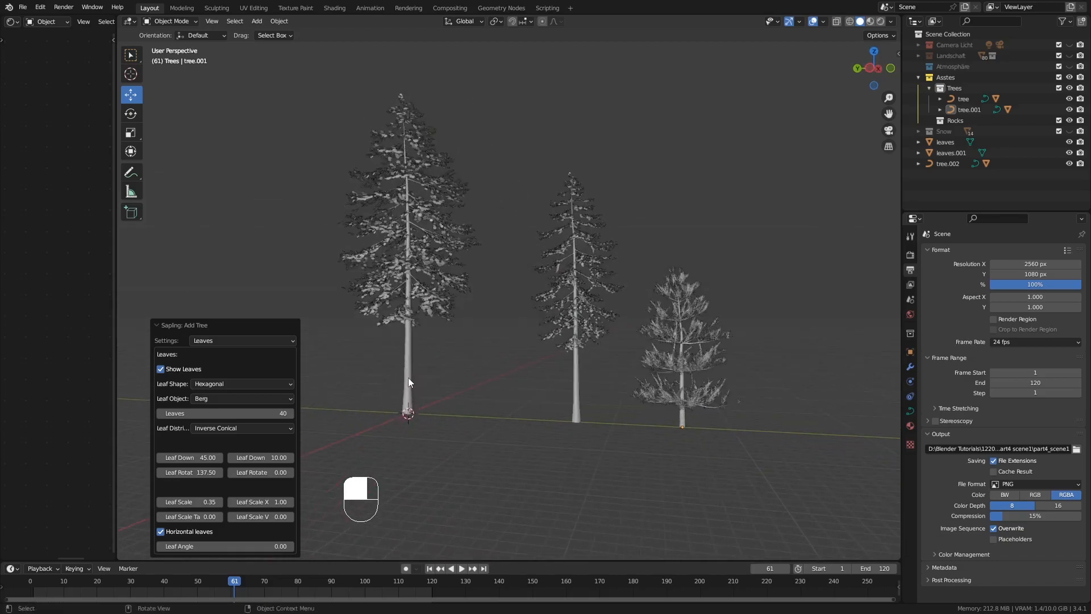
pyautogui.click(408, 377)
pyautogui.moveTo(370, 410); pyautogui.dragTo(779, 427)
pyautogui.keyDown('shift'); pyautogui.moveTo(691, 460); pyautogui.dragTo(636, 469, button='middle'); pyautogui.keyUp('shift')
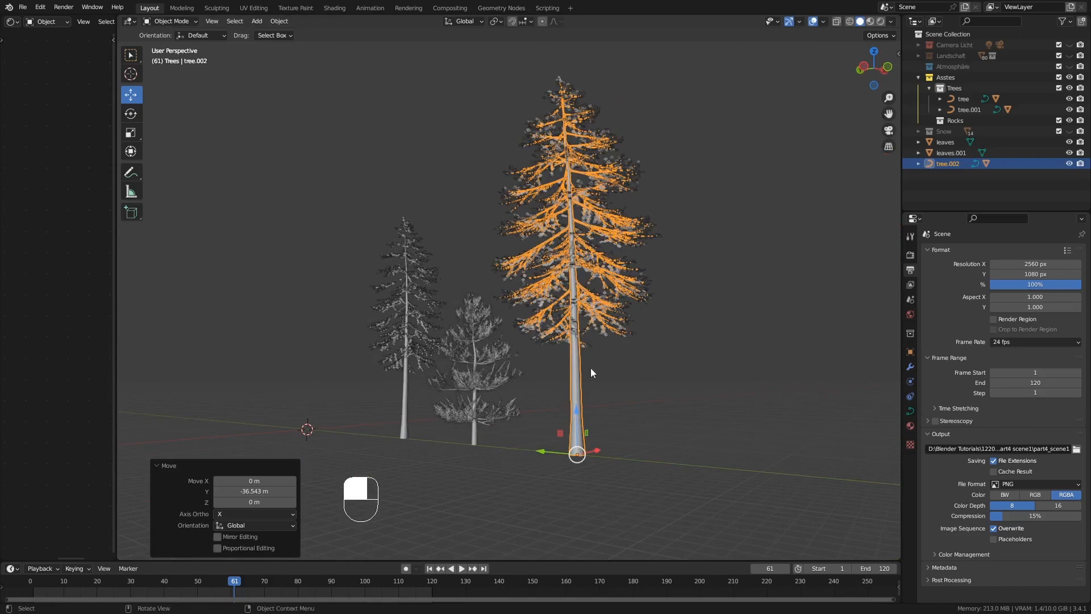
pyautogui.moveTo(592, 373)
pyautogui.mouseDown(button='middle')
pyautogui.moveTo(621, 377)
pyautogui.moveTo(607, 382)
pyautogui.mouseUp(button='middle')
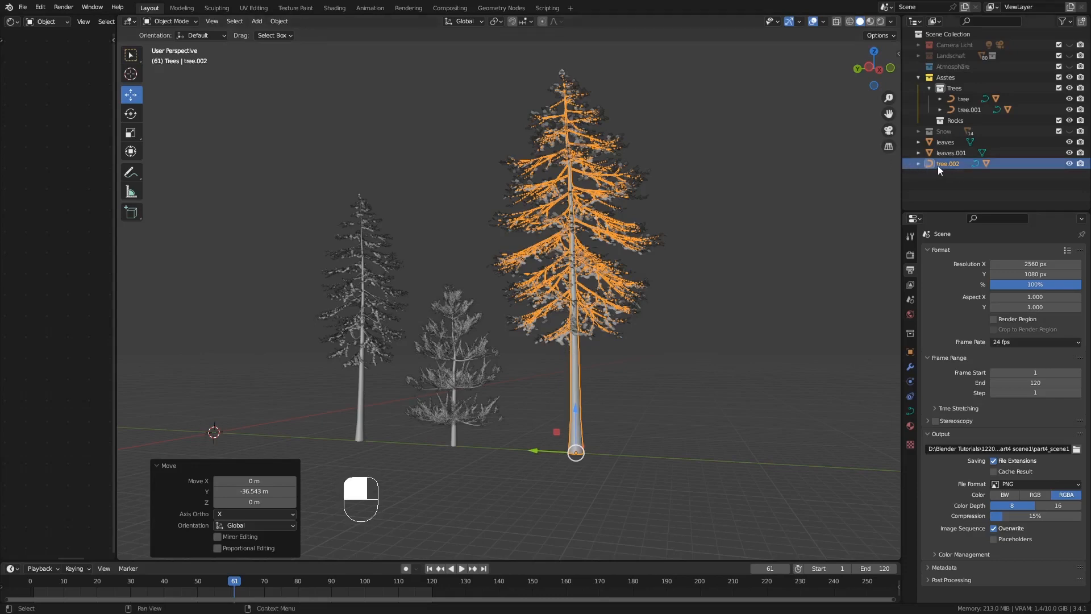
pyautogui.moveTo(938, 165); pyautogui.dragTo(969, 88)
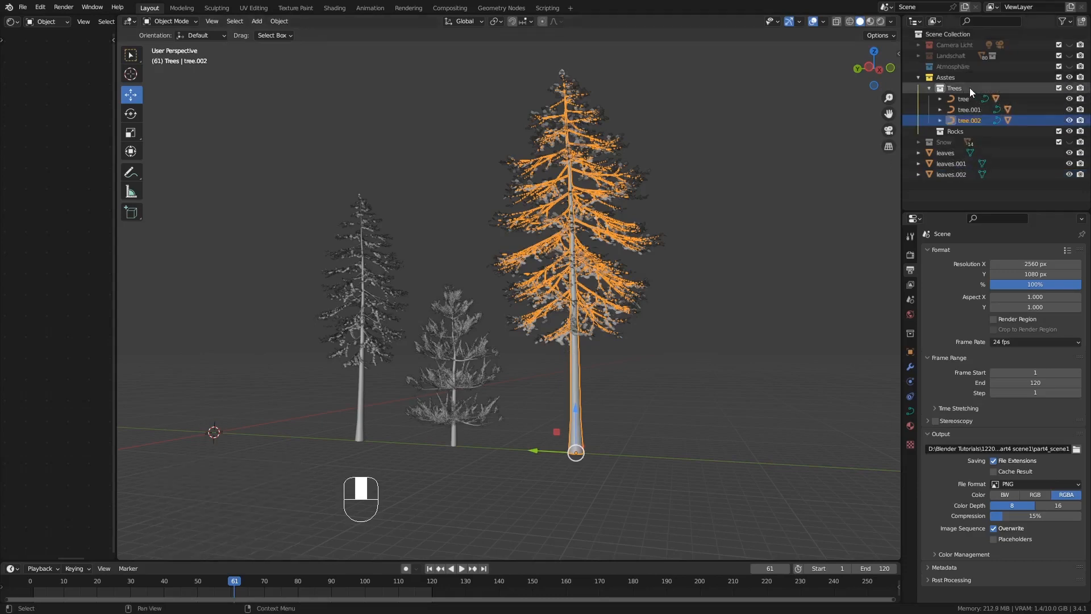
# Switch to the Shading workspace, enlarge the outliner, and collapse the Camera Licht and Landschaft collections
pyautogui.moveTo(752, 283); pyautogui.dragTo(738, 323, button='middle')
pyautogui.keyDown('shift'); pyautogui.moveTo(733, 324); pyautogui.dragTo(637, 340, button='middle'); pyautogui.keyUp('shift')
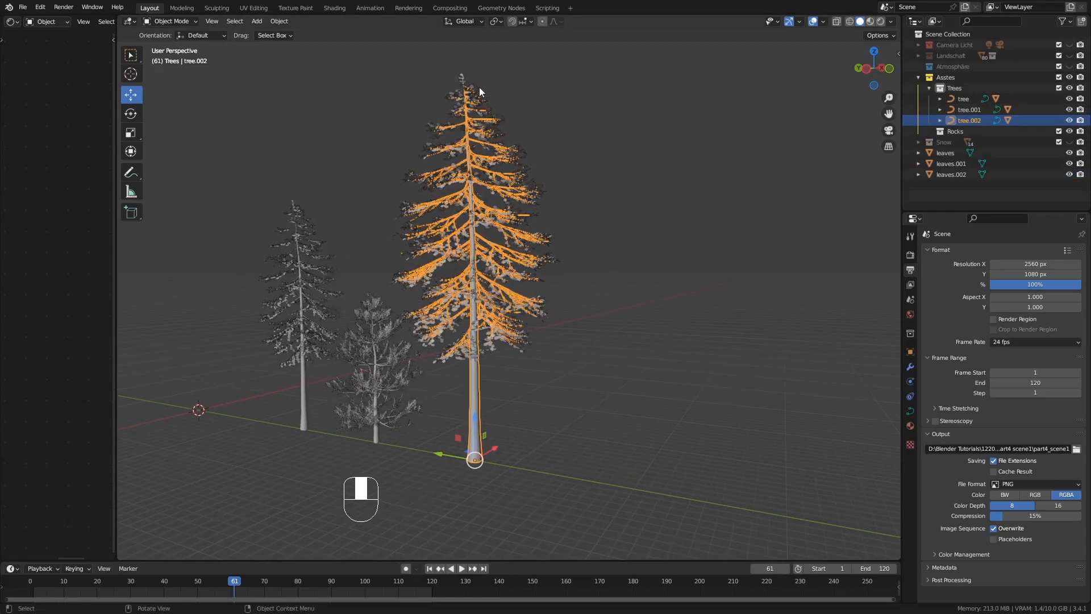
pyautogui.click(333, 8)
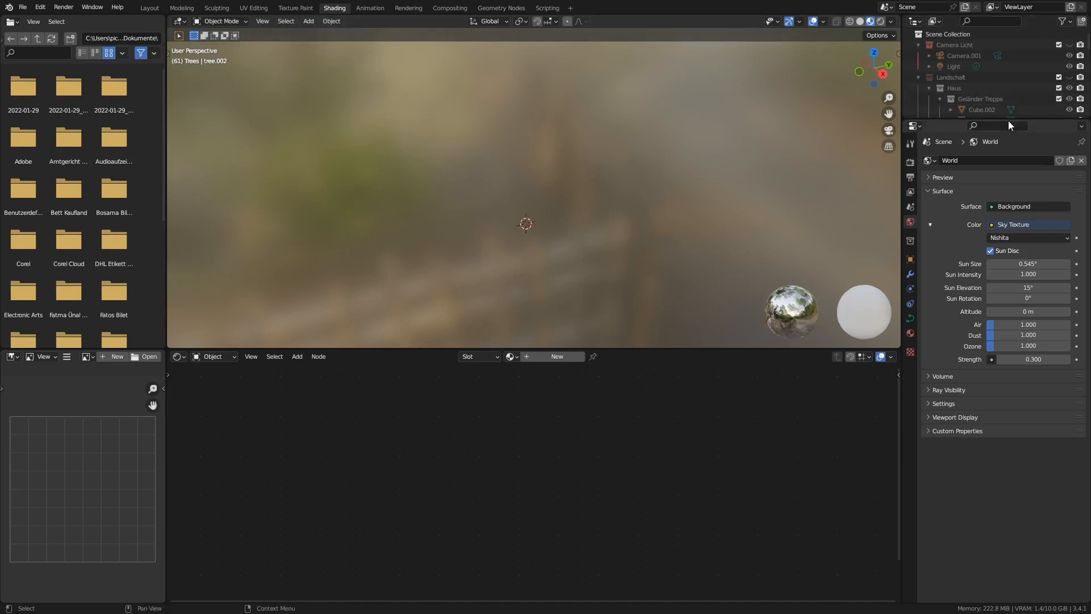
pyautogui.moveTo(1009, 120); pyautogui.dragTo(1007, 317)
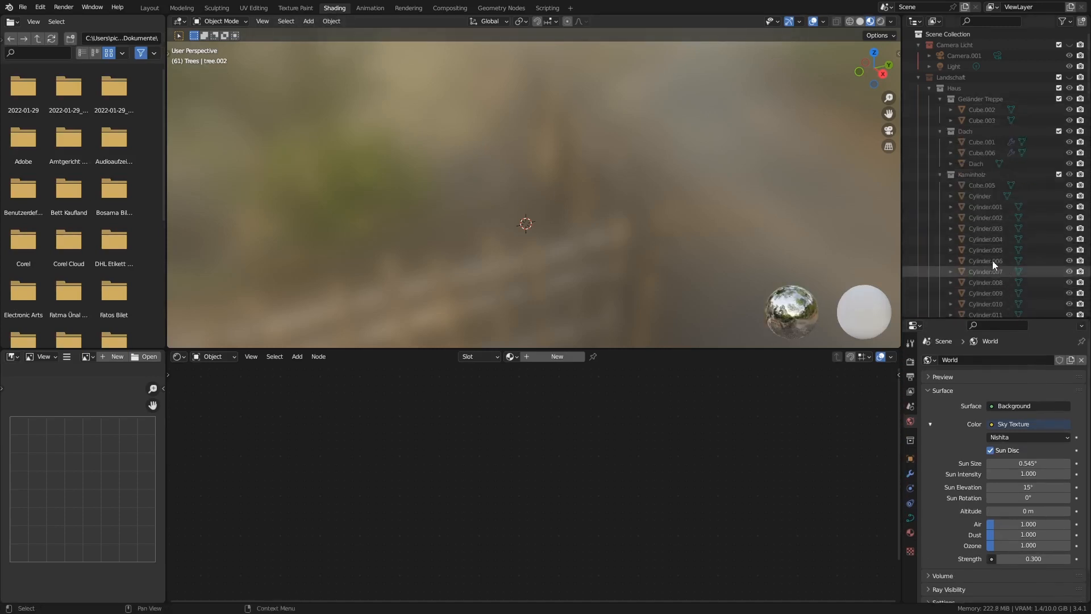
pyautogui.click(917, 43)
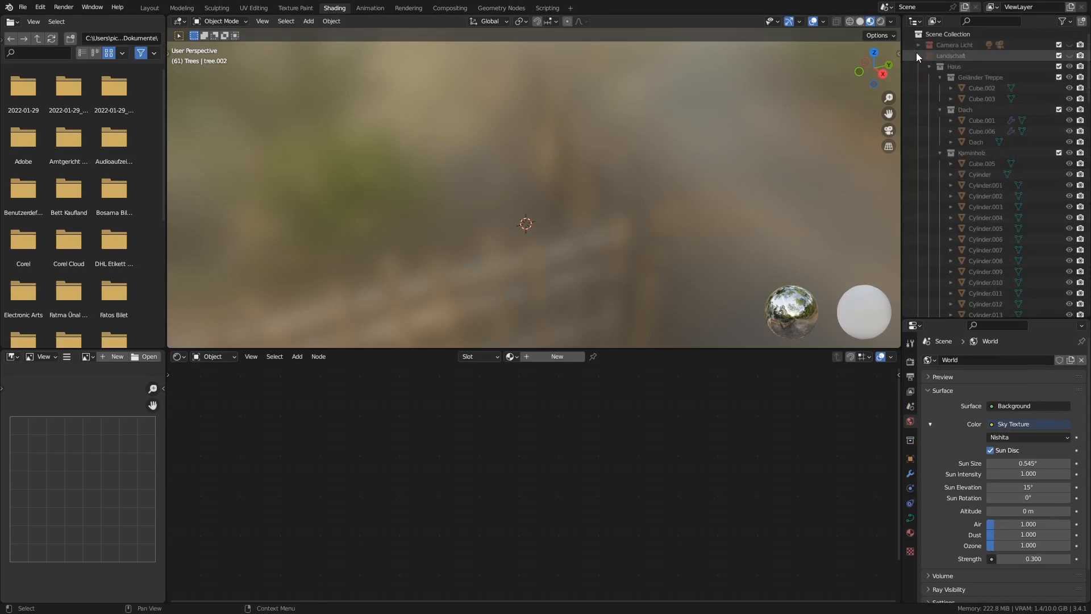
pyautogui.click(916, 53)
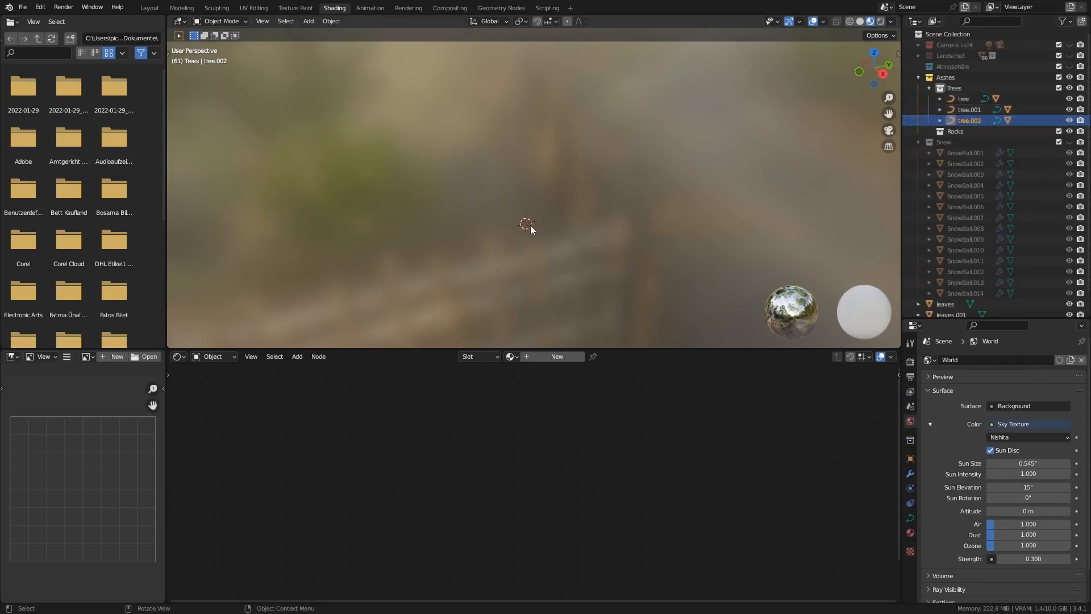
# Frame the tall second fir, create a new material for it, and name the material "tree 1"
pyautogui.press('KP_Decimal')
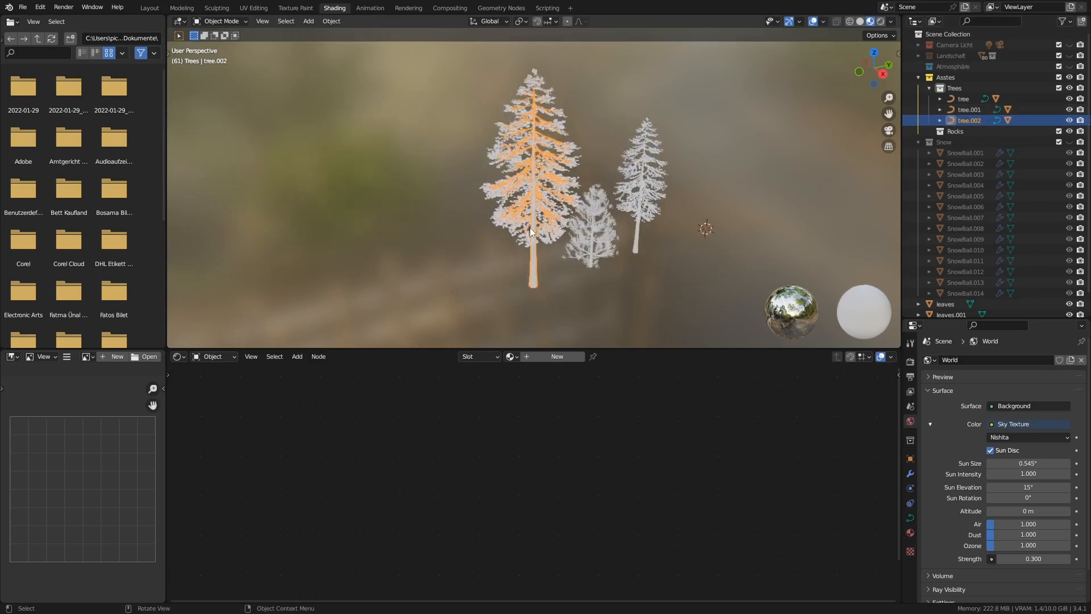
pyautogui.moveTo(530, 227); pyautogui.dragTo(667, 248, button='middle')
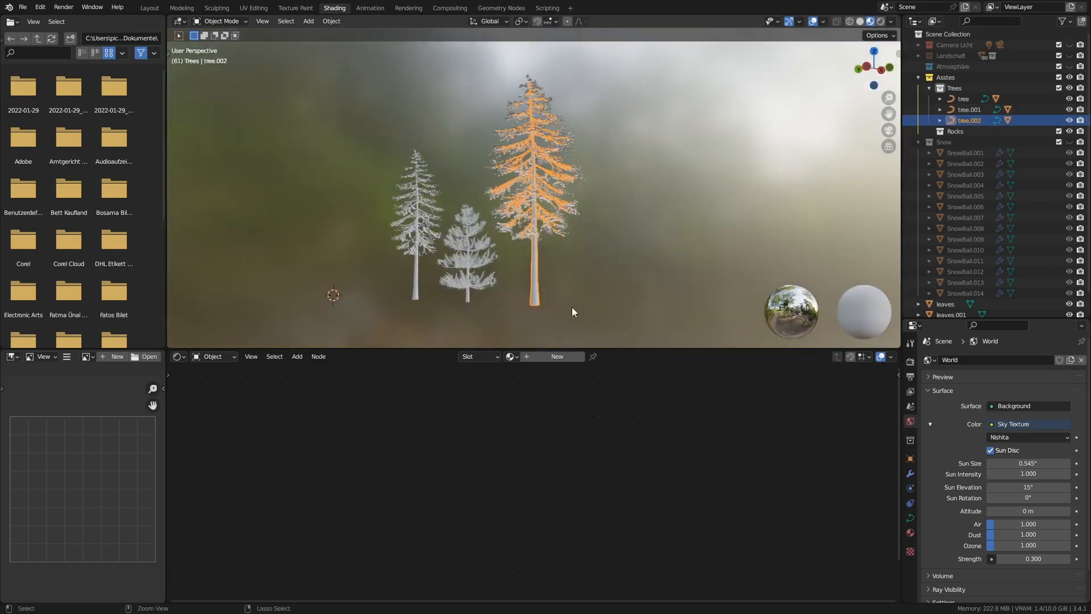
pyautogui.keyDown('ctrl'); pyautogui.moveTo(572, 307); pyautogui.dragTo(576, 265, button='middle'); pyautogui.keyUp('ctrl')
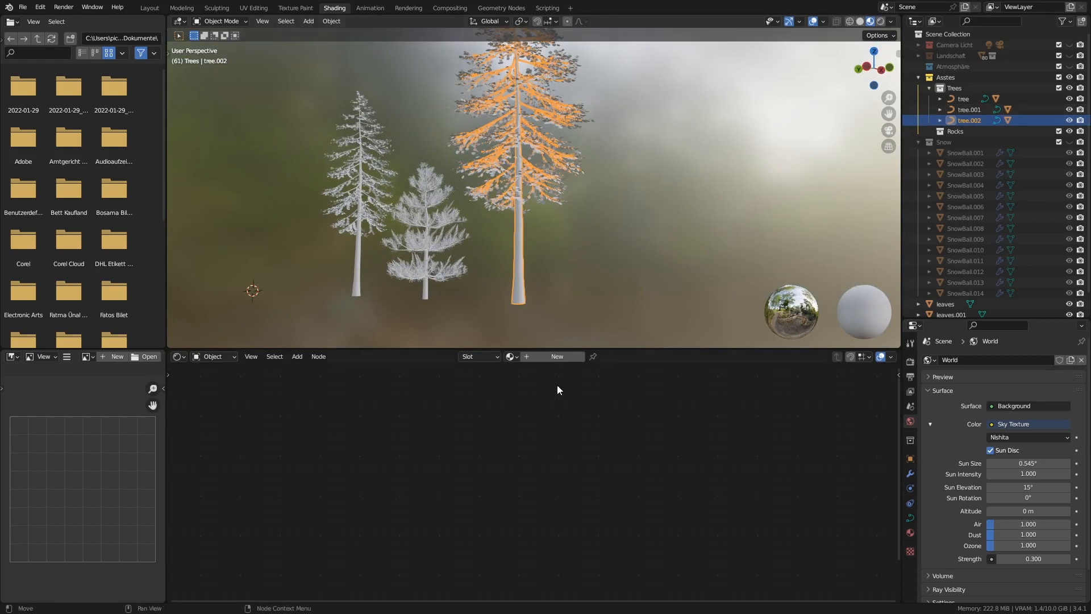
pyautogui.click(559, 356)
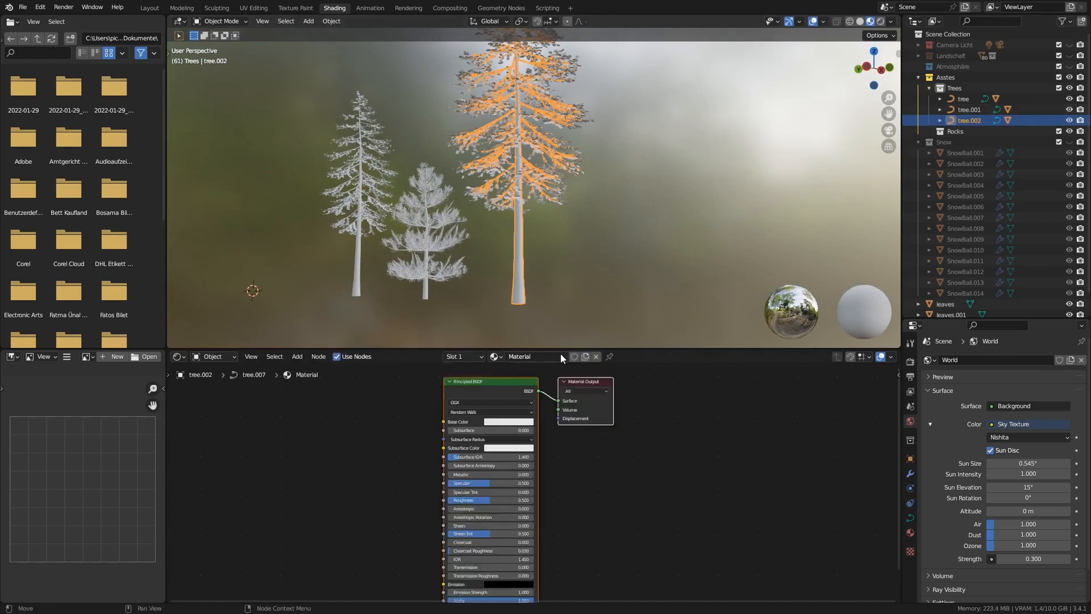
pyautogui.click(559, 355)
pyautogui.write('tree 1')
pyautogui.press('Return')
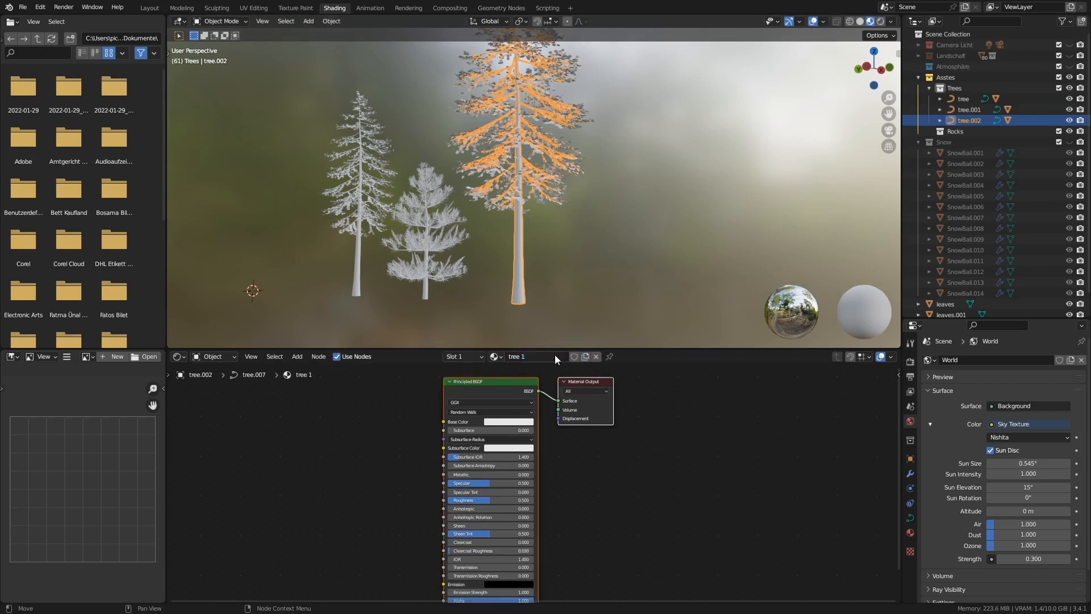
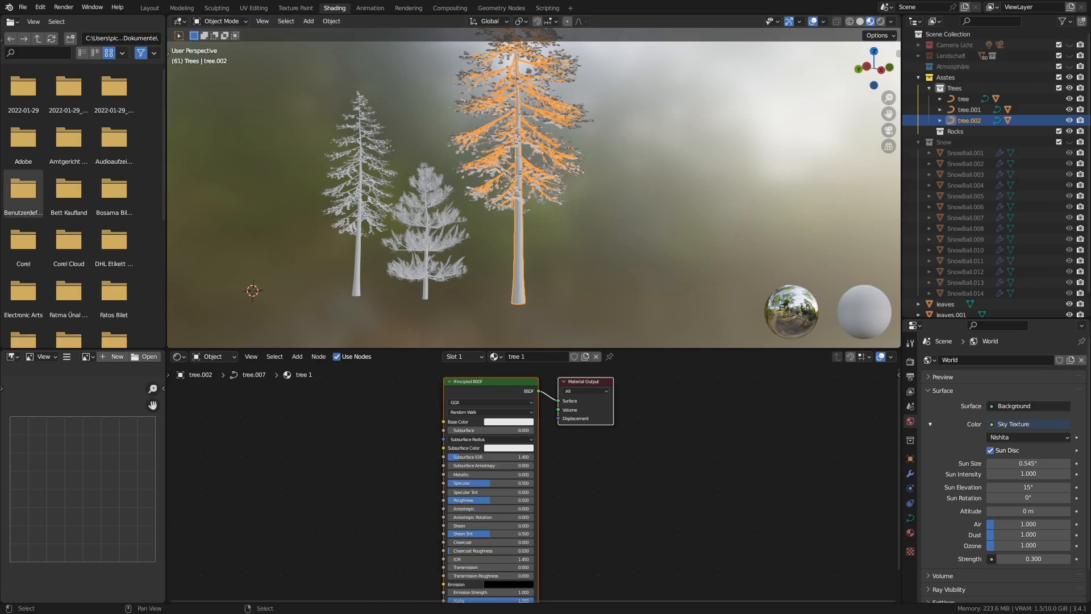
# Browse Poly Haven's wood textures for bark that suits the tree trunks
pyautogui.moveTo(0, 148); pyautogui.dragTo(399, 3)
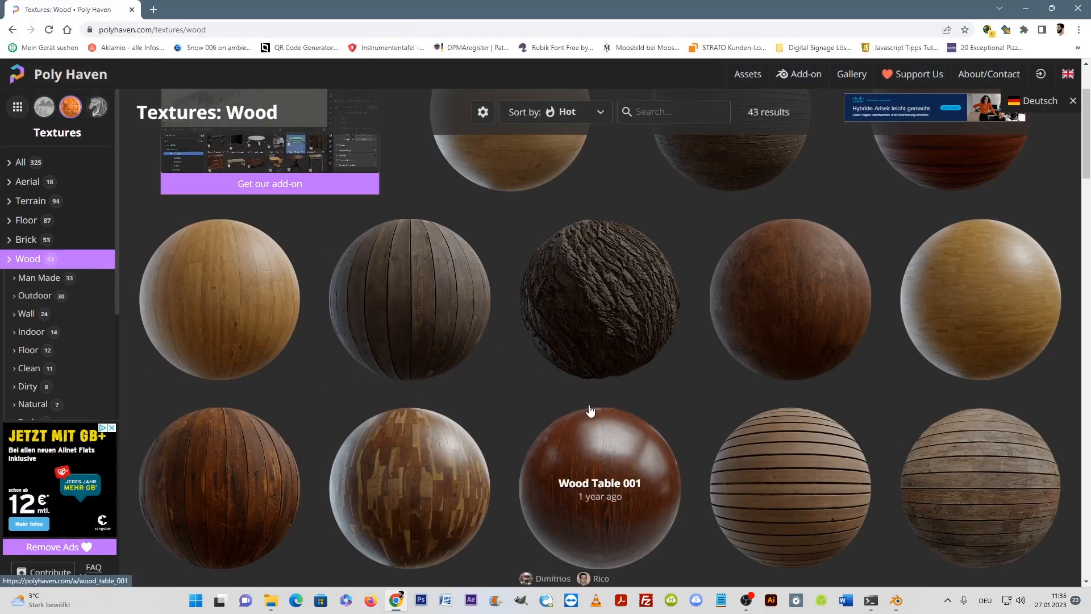
pyautogui.scroll(2, 591, 411)
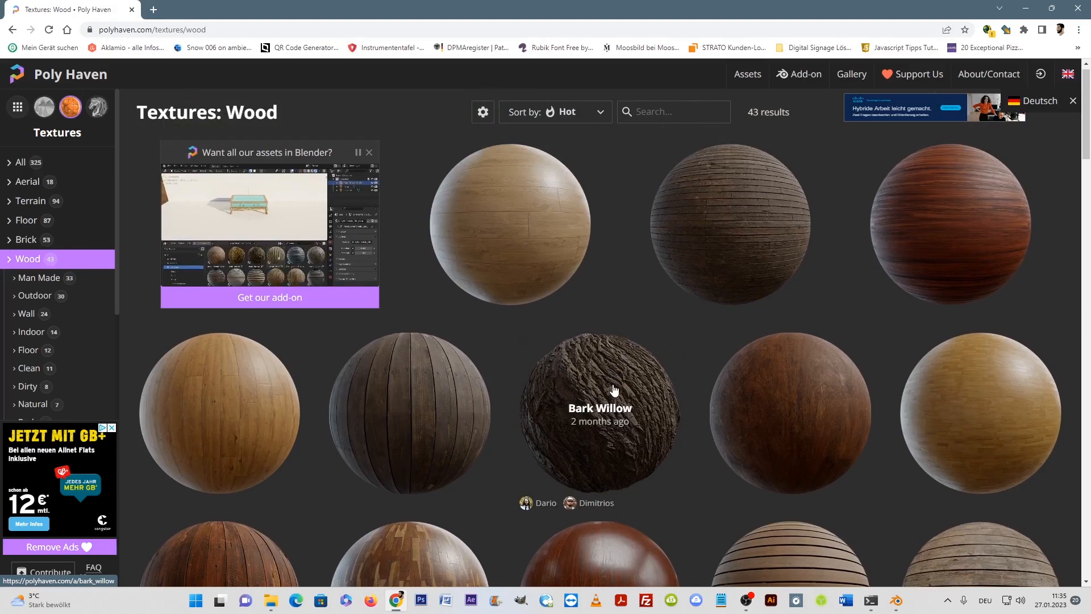
pyautogui.scroll(-1, 617, 411)
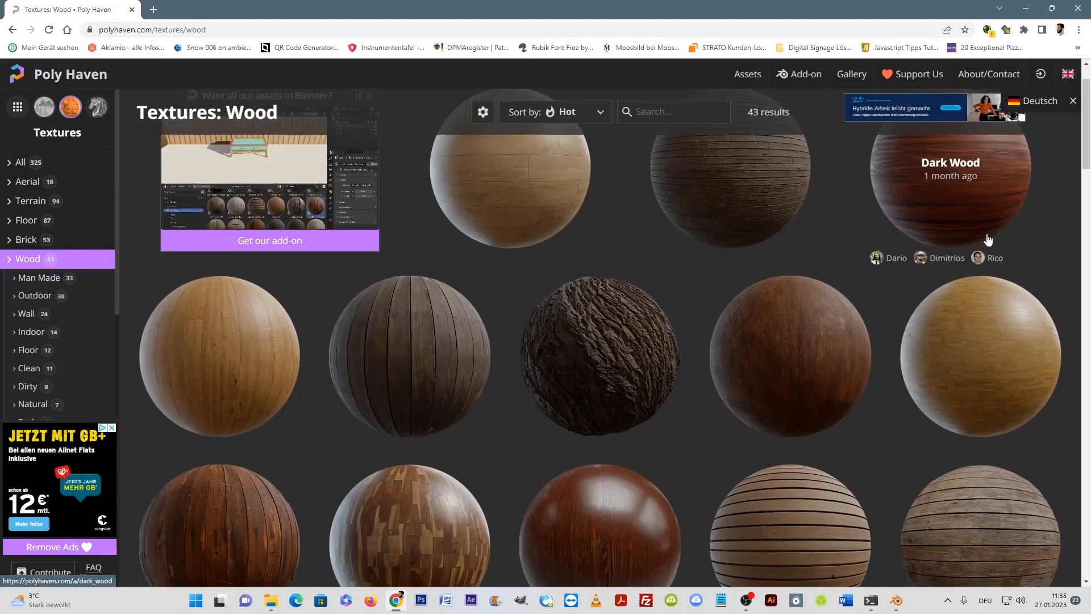
pyautogui.moveTo(1085, 122); pyautogui.dragTo(1084, 203)
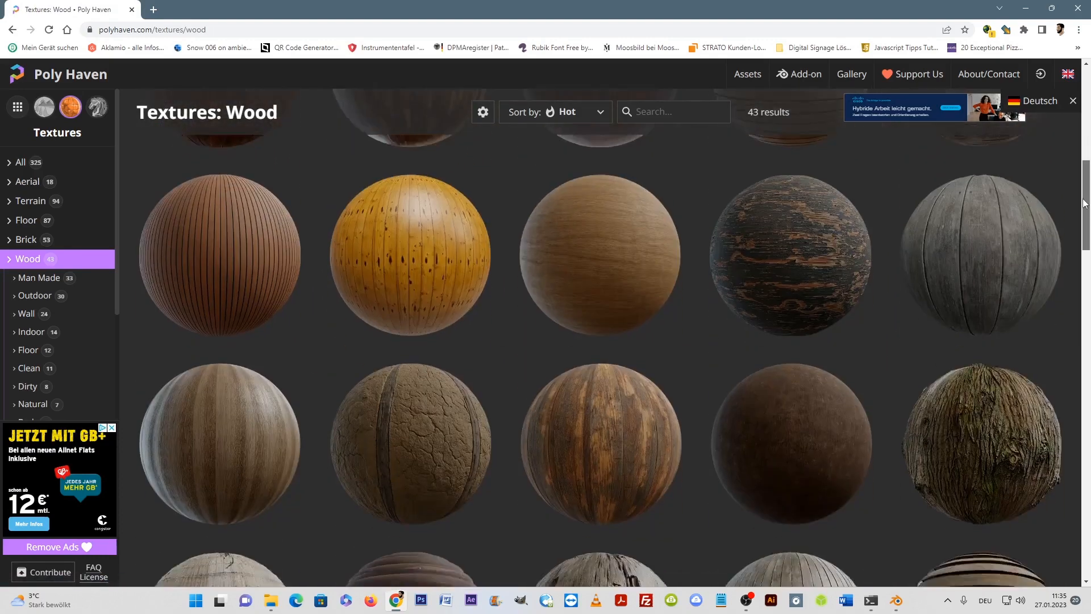
pyautogui.scroll(-2, 1085, 203)
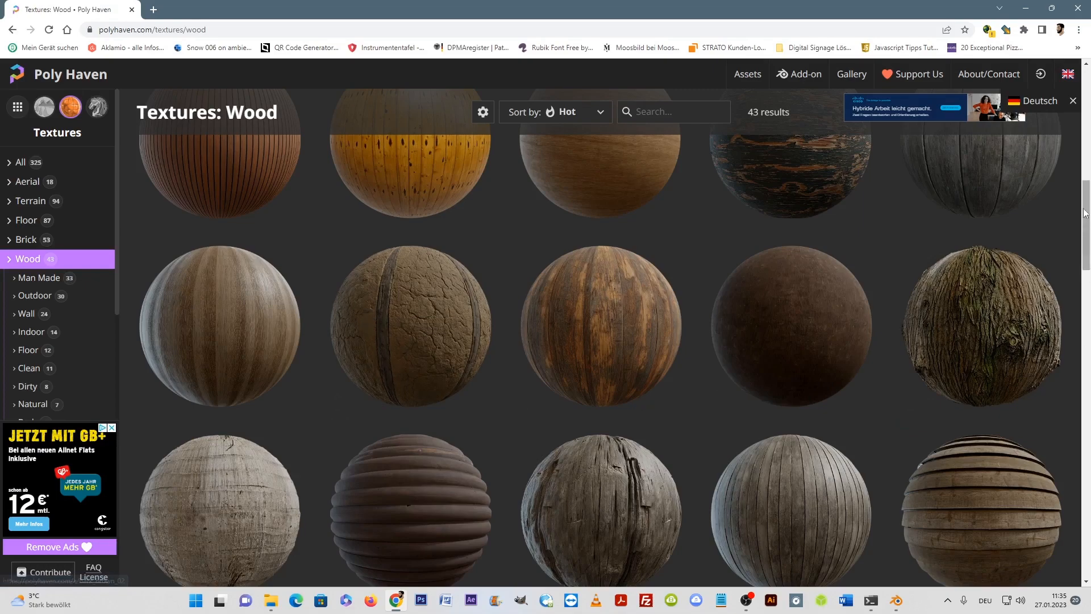
pyautogui.scroll(-3, 1088, 236)
pyautogui.moveTo(1088, 236); pyautogui.dragTo(1087, 134)
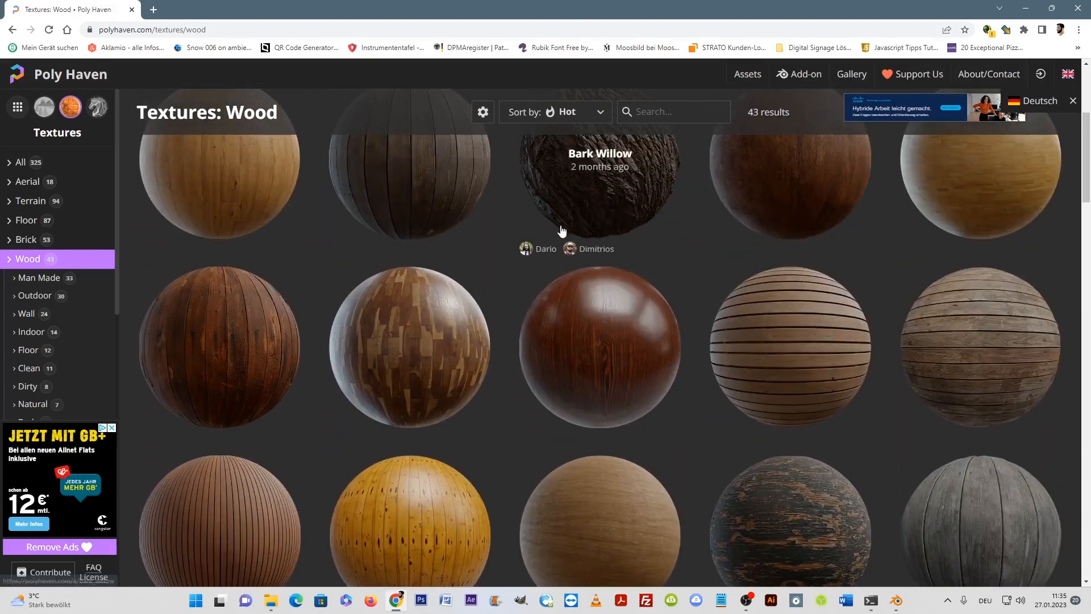
pyautogui.scroll(1, 562, 230)
pyautogui.scroll(2, 765, 355)
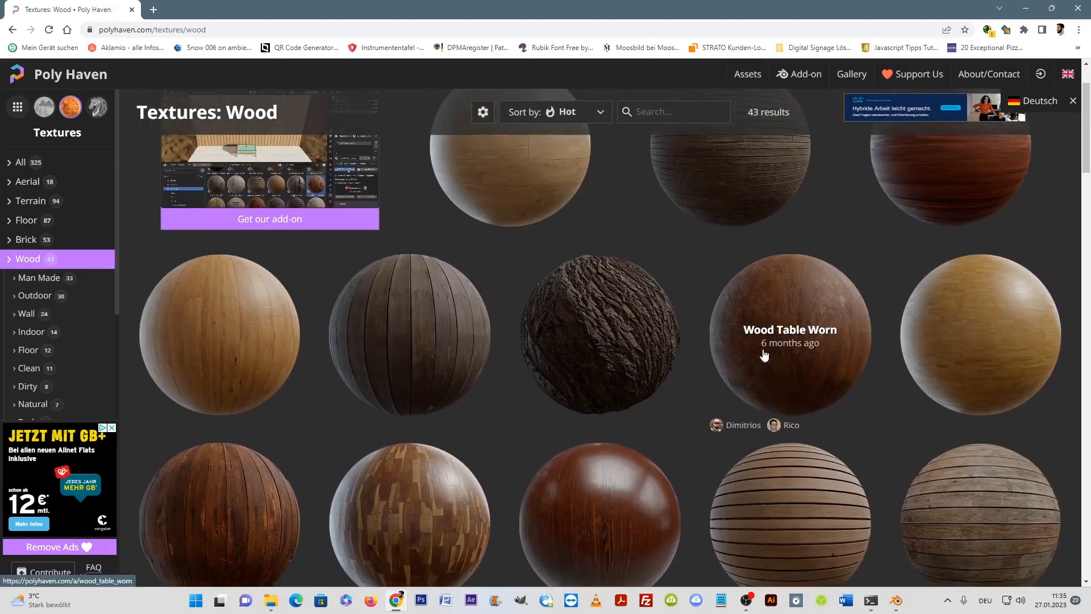
pyautogui.scroll(-1, 765, 355)
pyautogui.moveTo(1090, 149); pyautogui.dragTo(1090, 219)
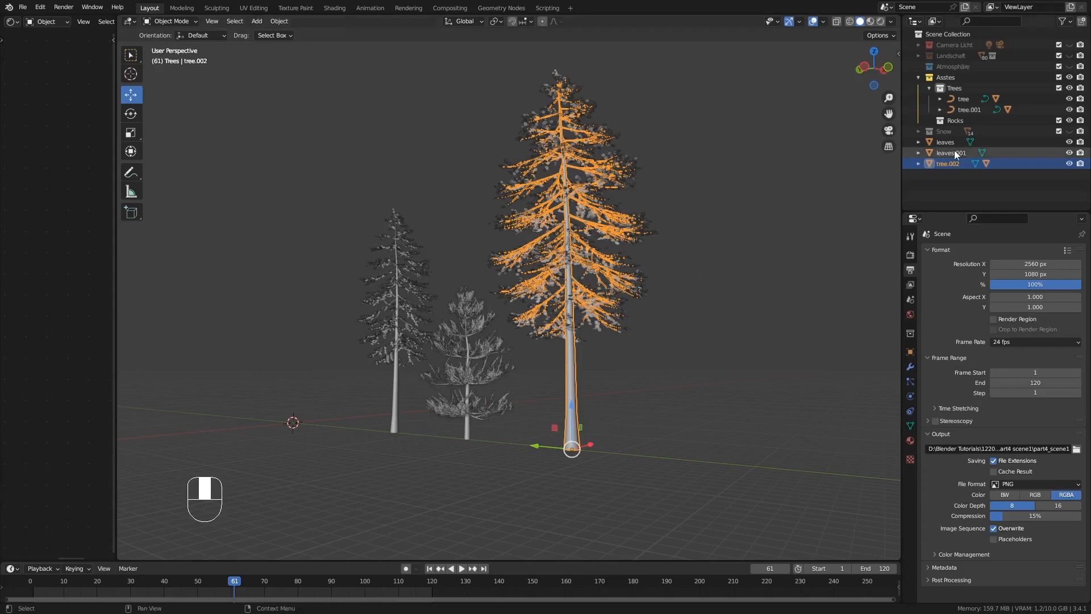
# Put the tall second fir, tree.002, into the Trees collection and switch to the Shading workspace
pyautogui.moveTo(936, 164); pyautogui.dragTo(966, 83)
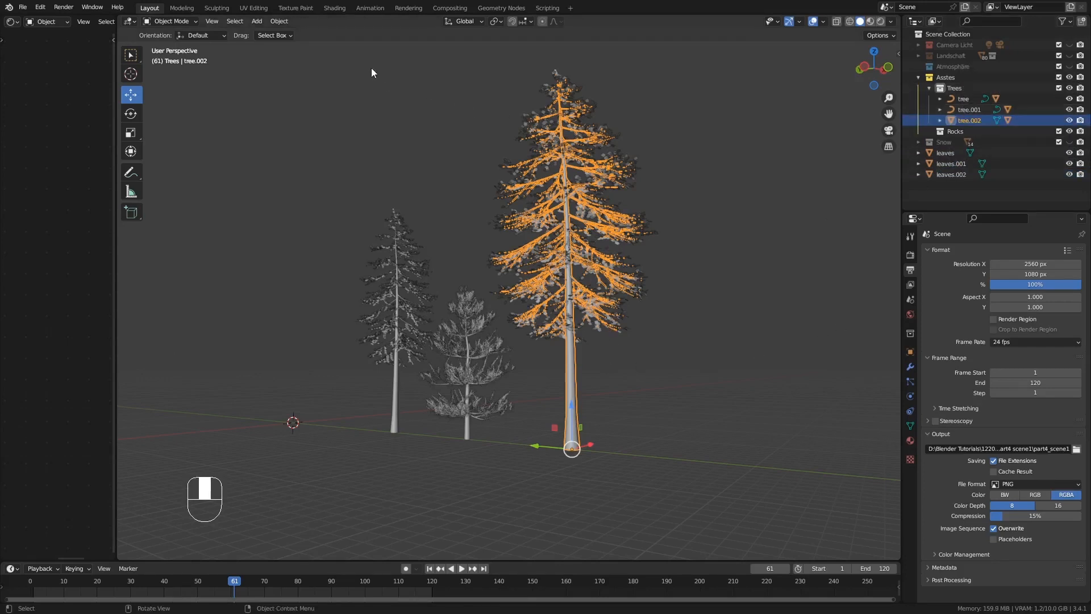
pyautogui.click(332, 8)
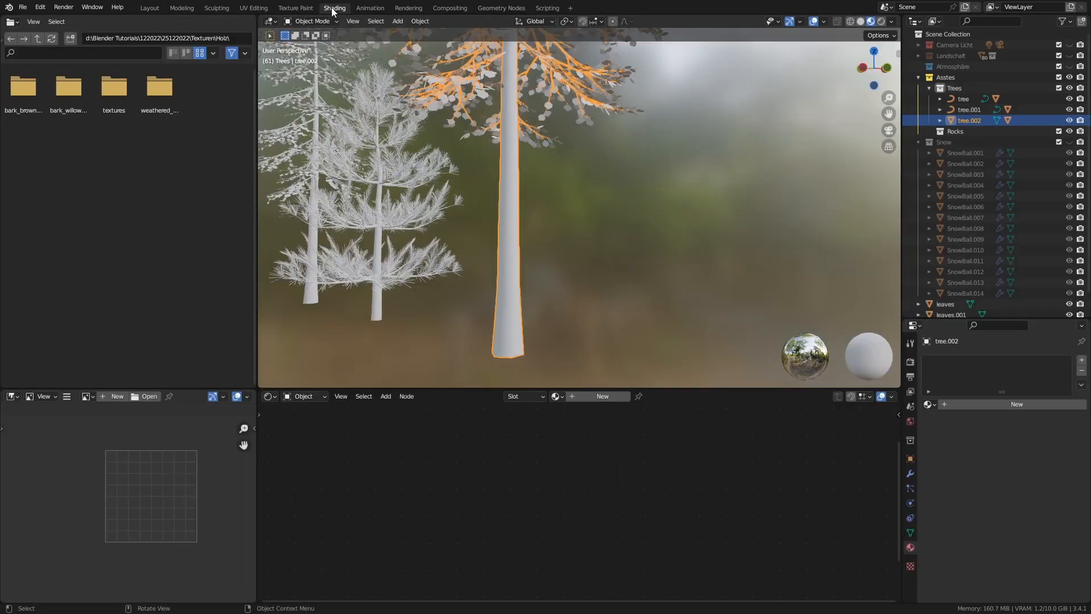
pyautogui.moveTo(390, 144); pyautogui.dragTo(489, 211, button='middle')
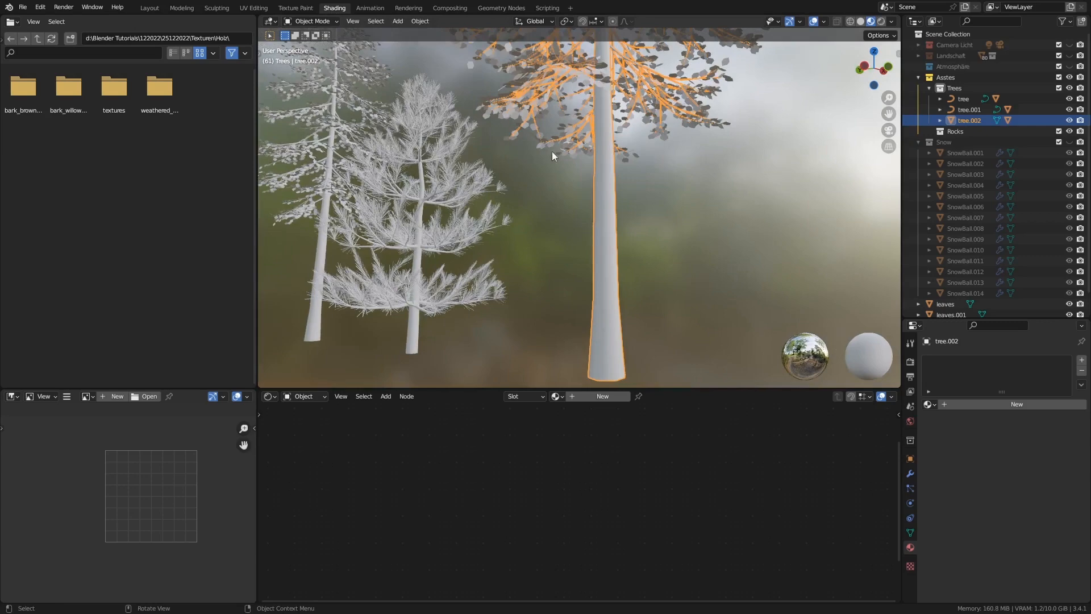
# Inspect the curve control points of the small pine and the first fir in Edit Mode
pyautogui.click(417, 332)
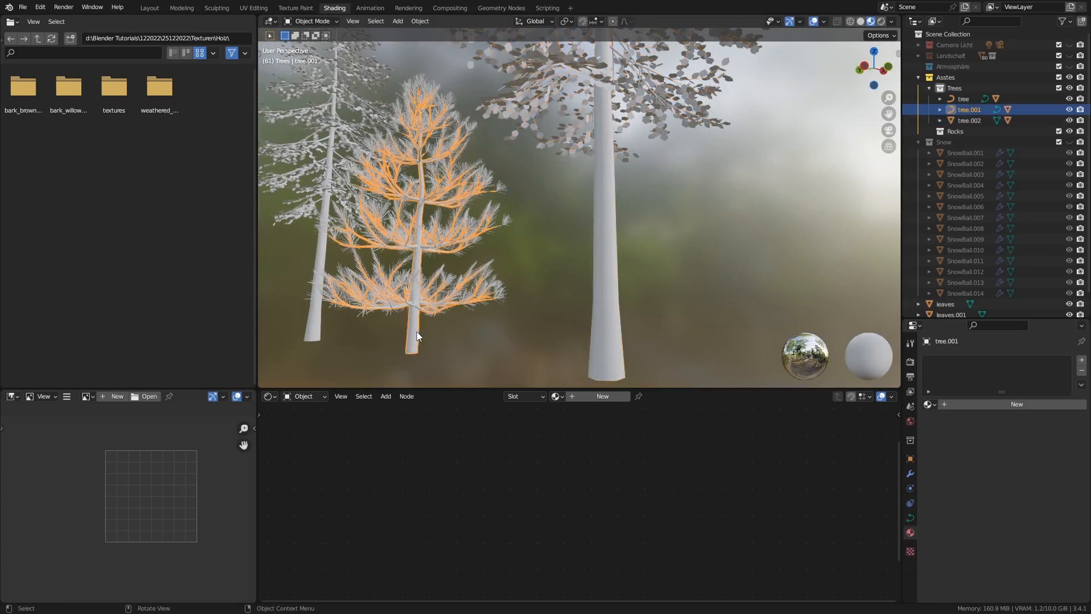
pyautogui.press('Tab')
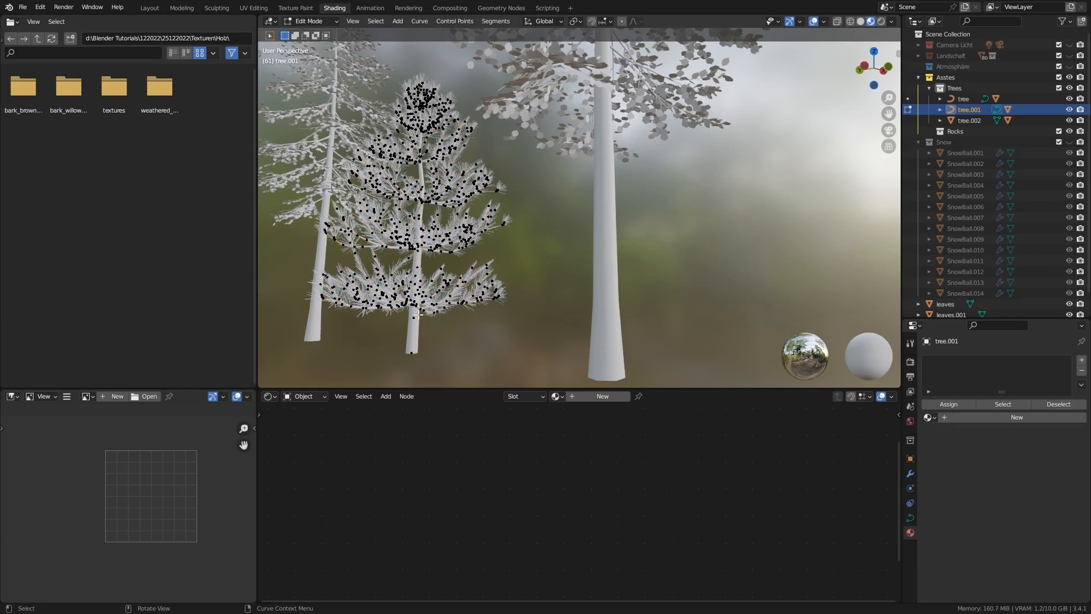
pyautogui.press('Tab')
pyautogui.click(321, 252)
pyautogui.press('Tab')
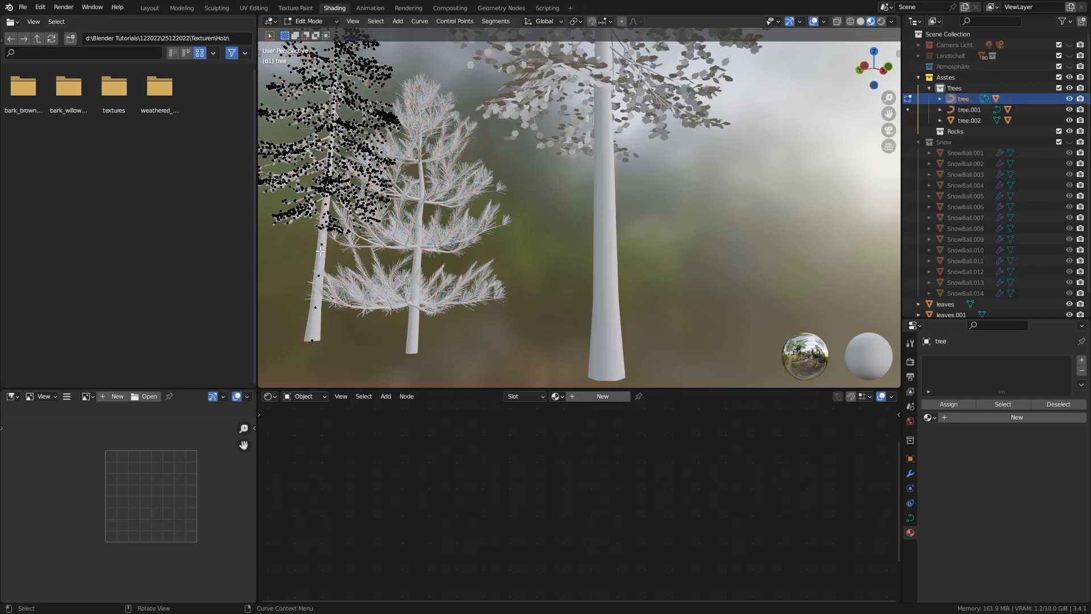
pyautogui.press('Tab')
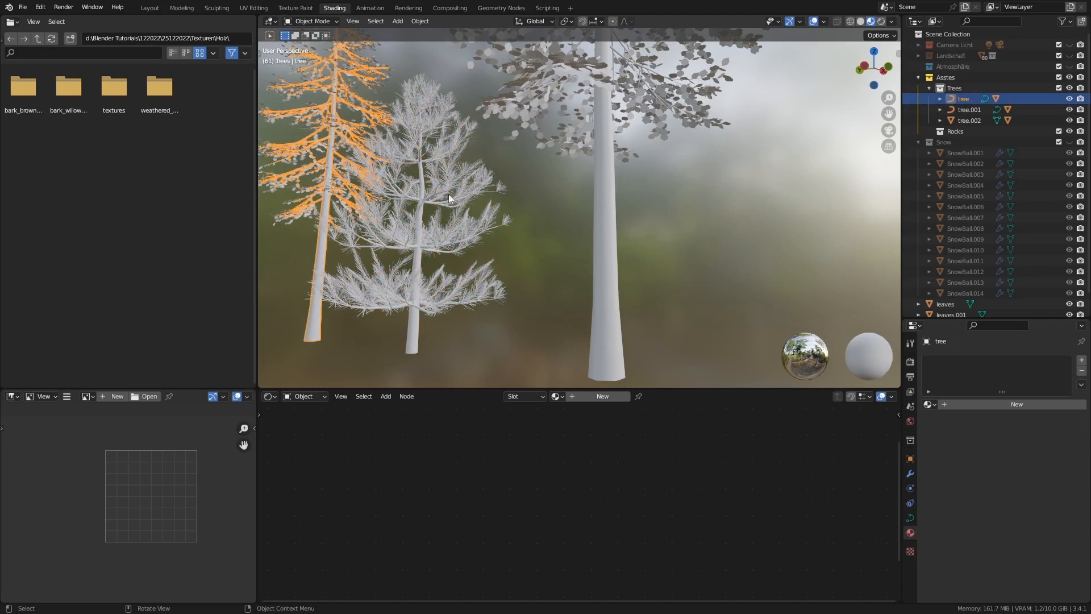
# Convert the first fir and the small pine from curves to meshes
pyautogui.moveTo(449, 162); pyautogui.dragTo(366, 212, button='middle')
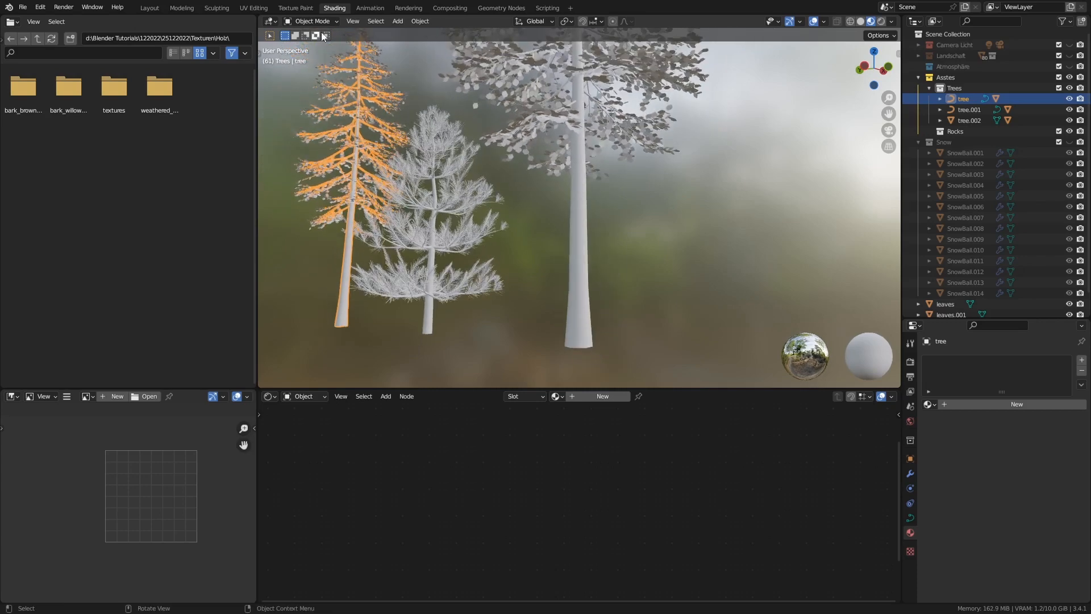
pyautogui.click(413, 23)
pyautogui.moveTo(475, 334)
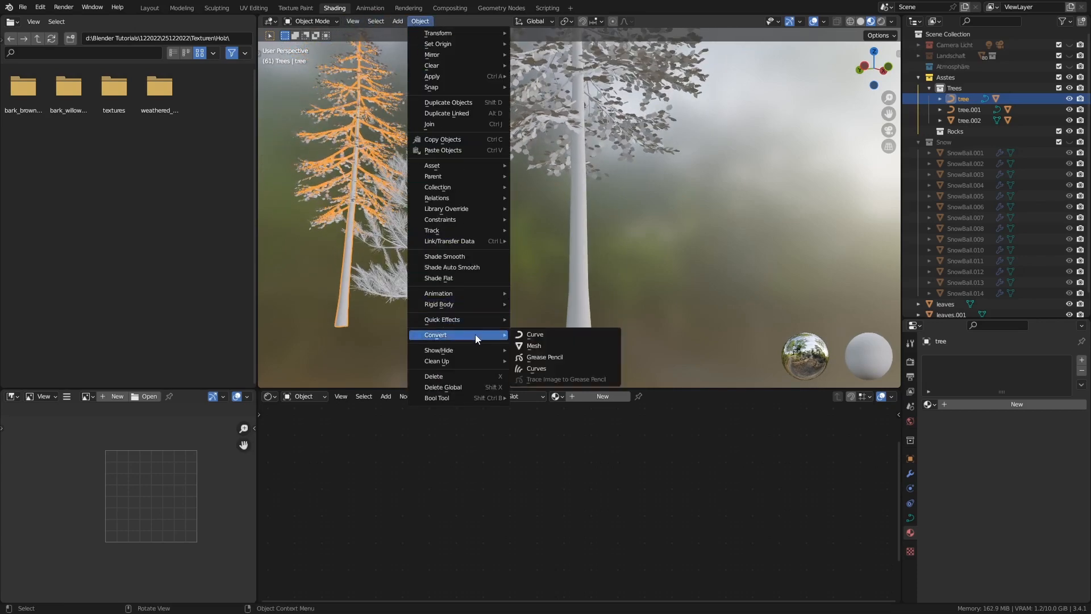
pyautogui.click(528, 346)
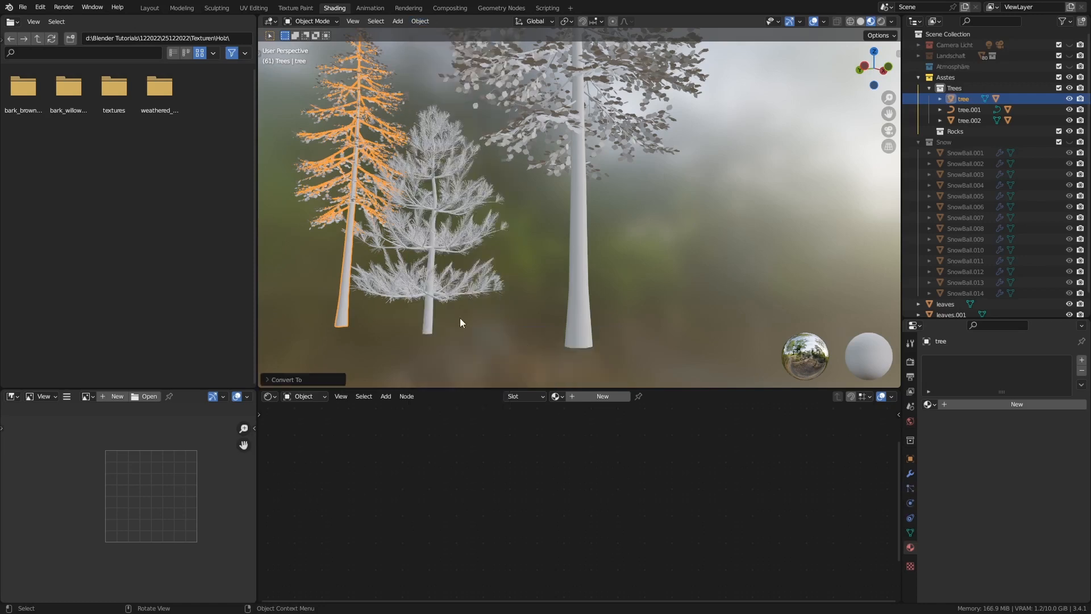
pyautogui.click(430, 314)
pyautogui.click(421, 21)
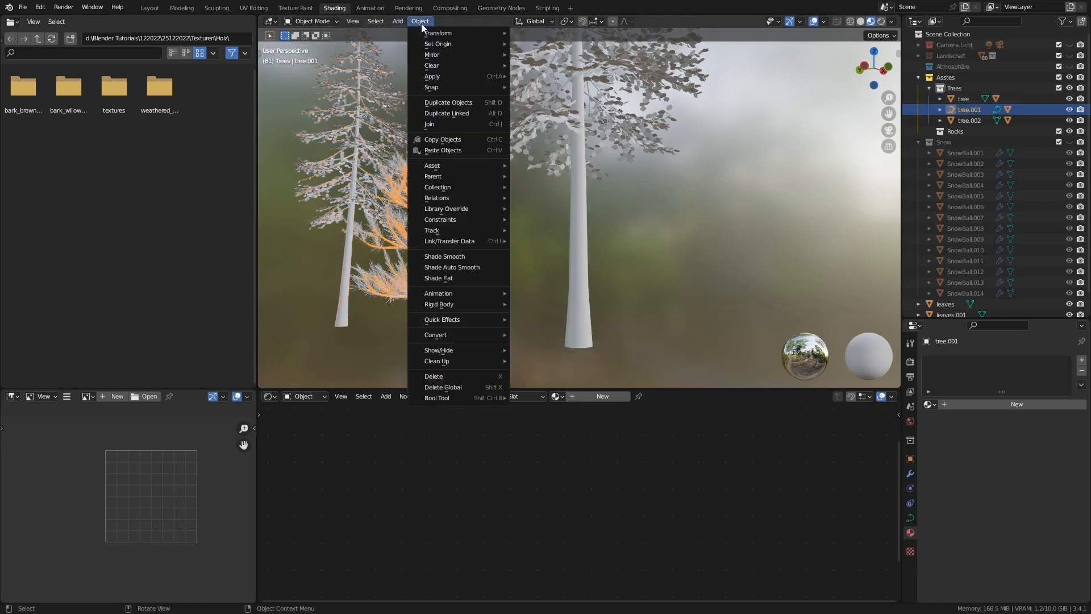
pyautogui.moveTo(493, 335)
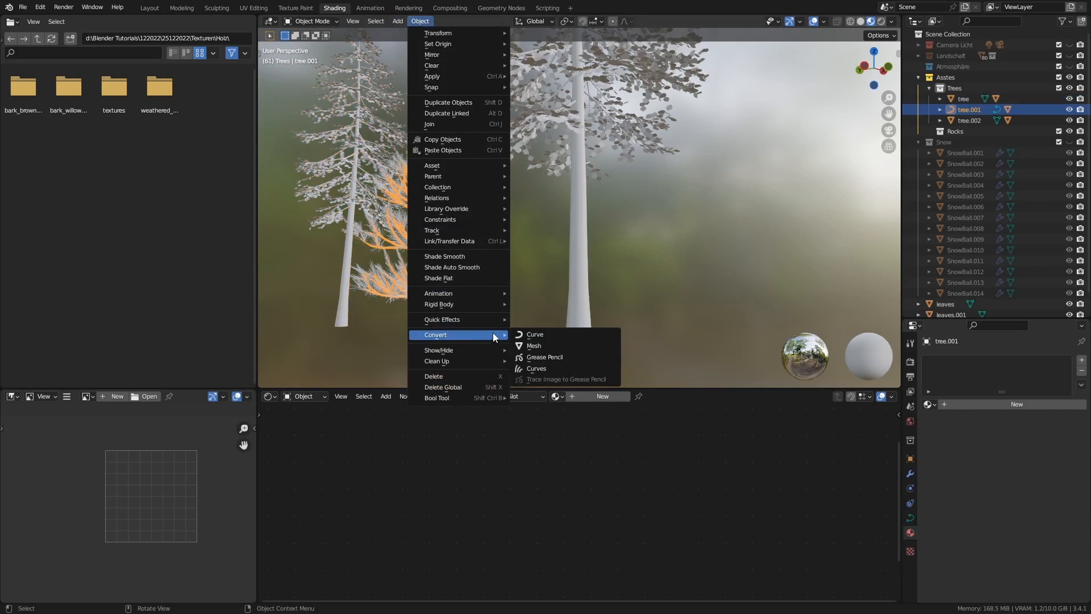
pyautogui.click(541, 348)
# Apply the mesh conversion to the tall second fir, tree.002
pyautogui.click(574, 218)
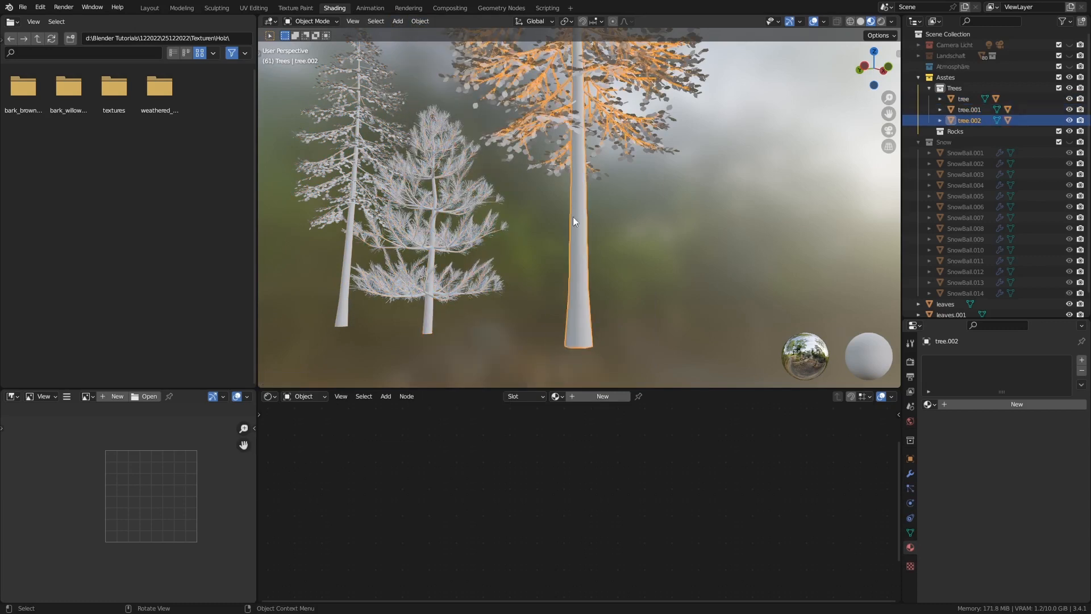
pyautogui.click(420, 22)
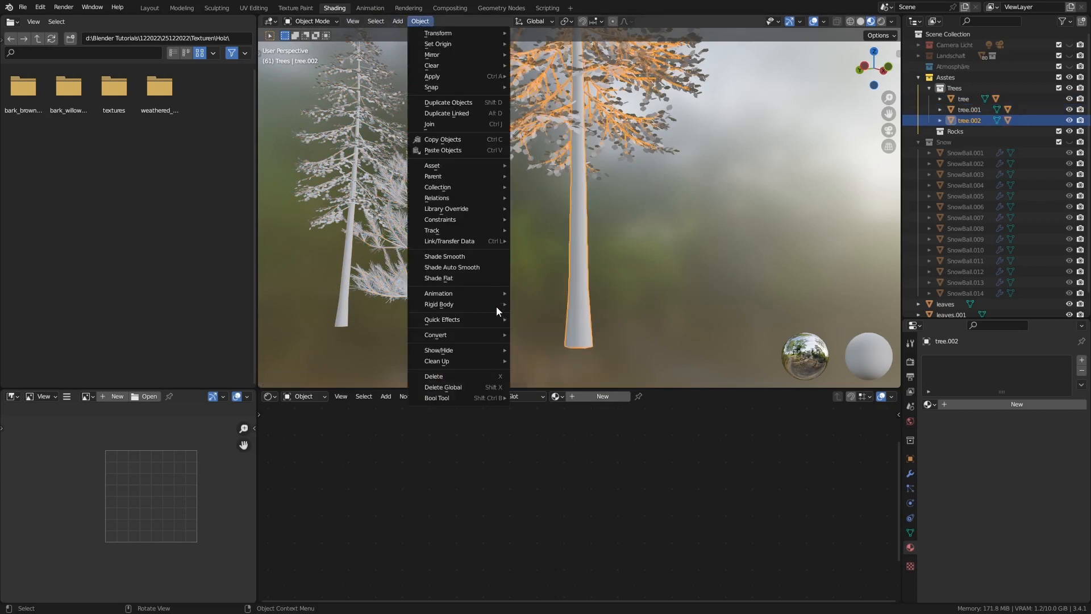
pyautogui.moveTo(491, 337)
pyautogui.click(540, 348)
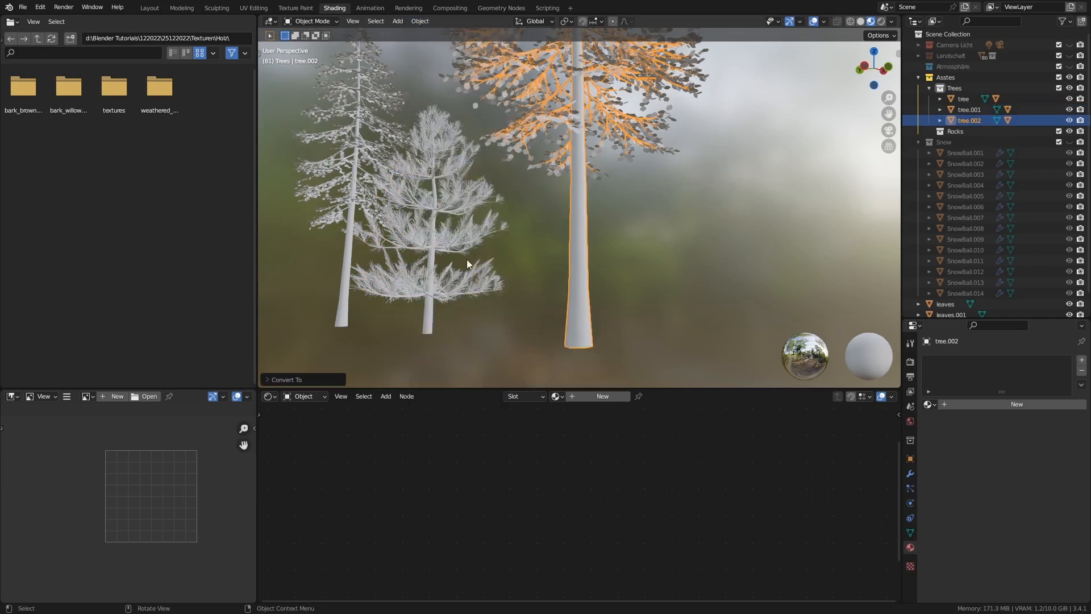
# Open the first fir in Edit Mode, pick a vertical edge on its trunk, and enable Screencast Keys
pyautogui.keyDown('shift'); pyautogui.moveTo(397, 266); pyautogui.dragTo(419, 314, button='middle'); pyautogui.keyUp('shift')
pyautogui.click(434, 240)
pyautogui.press('Tab')
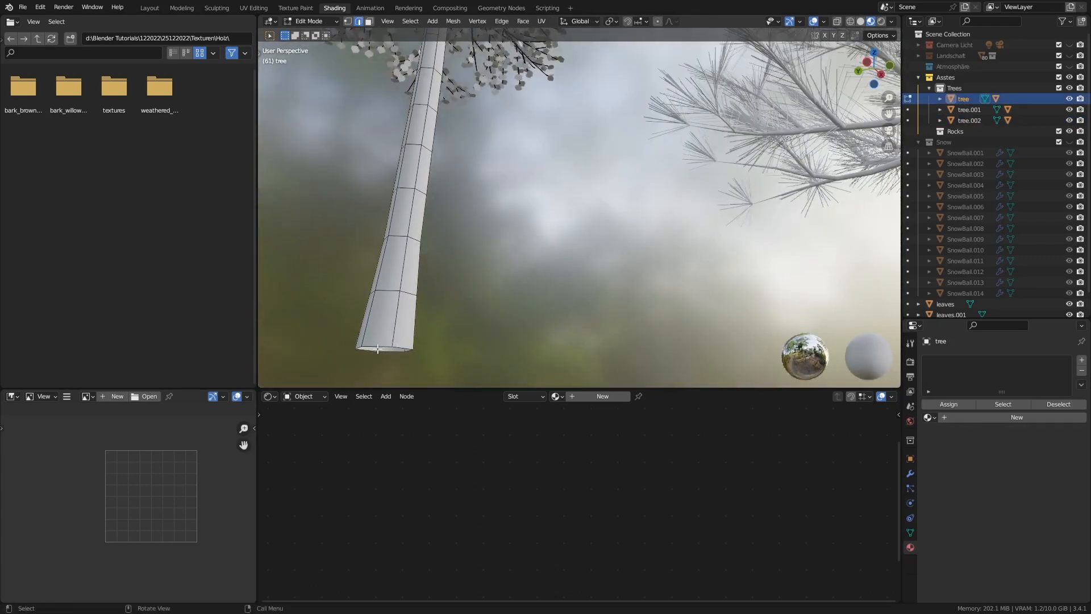
pyautogui.moveTo(378, 349); pyautogui.dragTo(387, 250, button='middle')
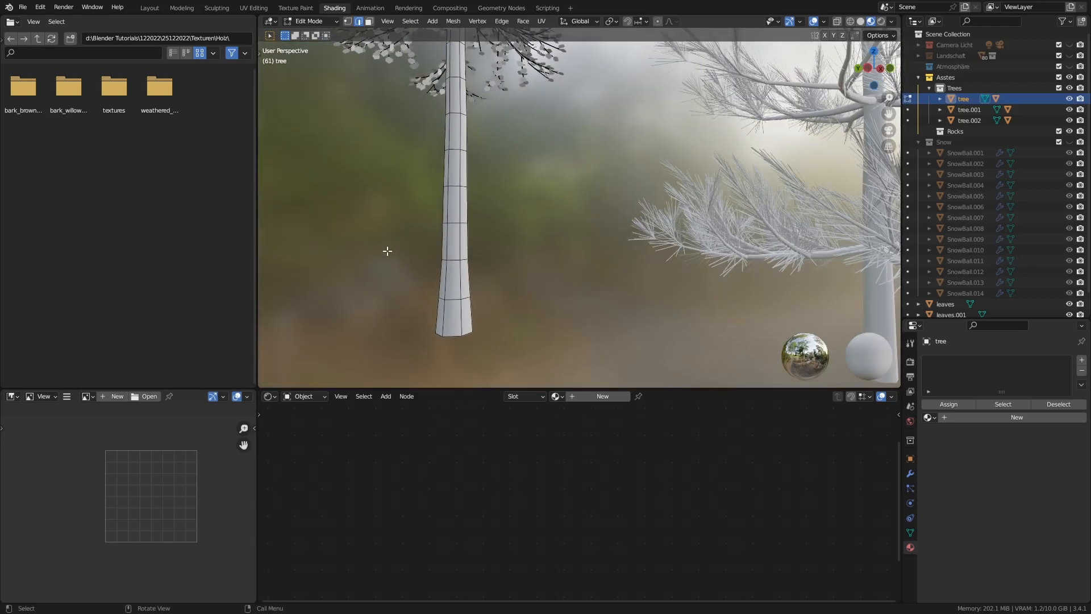
pyautogui.keyDown('alt'); pyautogui.click(458, 199); pyautogui.keyUp('alt')
pyautogui.press('n')
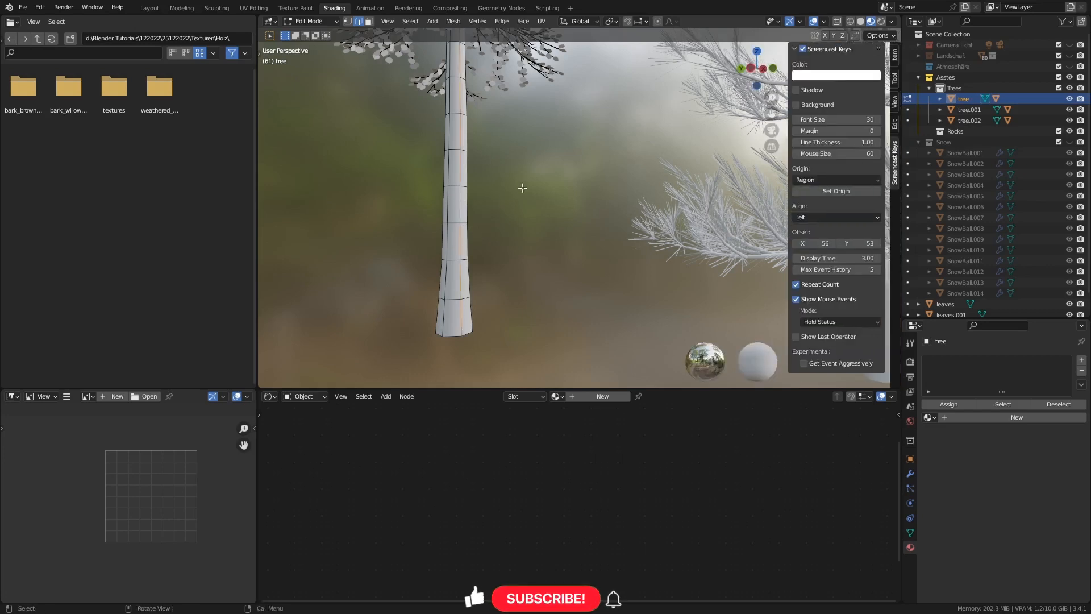
pyautogui.click(806, 50)
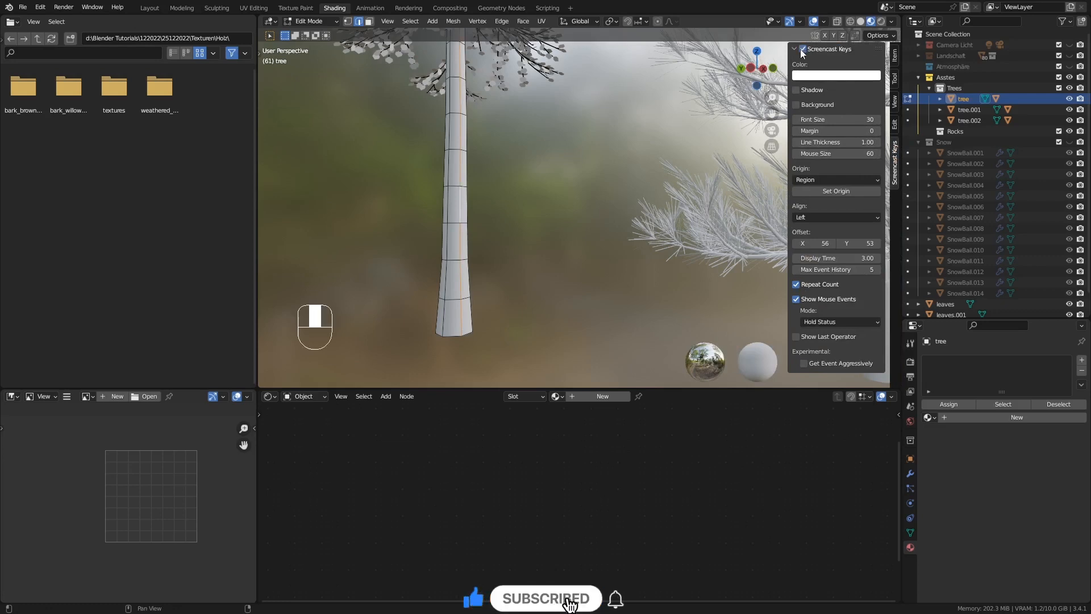
pyautogui.press('n')
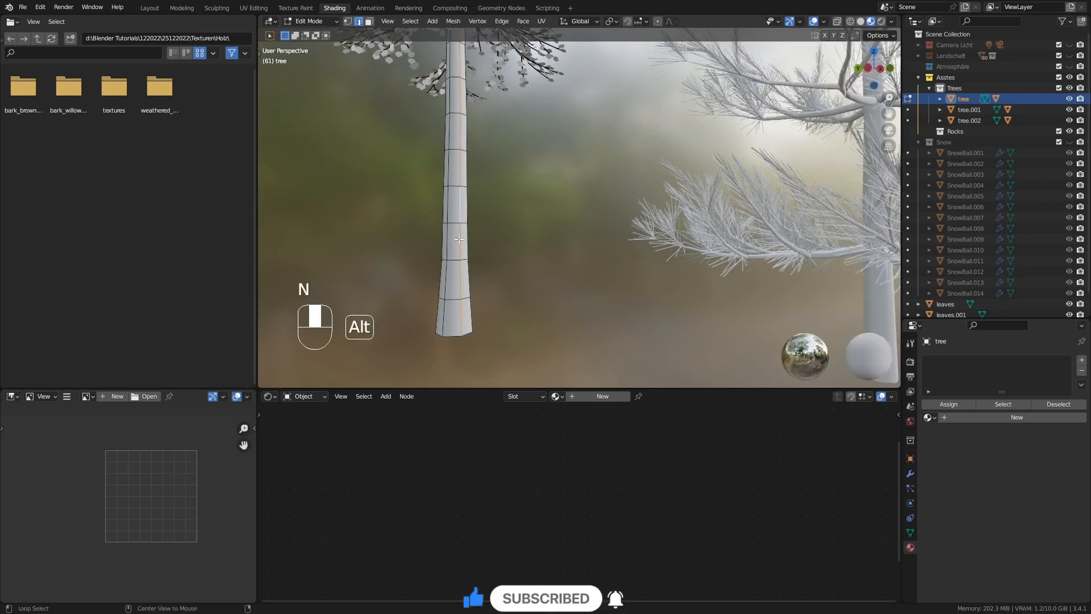
# Mark the vertical edge loop running along the first fir's trunk as a UV seam
pyautogui.keyDown('alt'); pyautogui.click(459, 239); pyautogui.keyUp('alt')
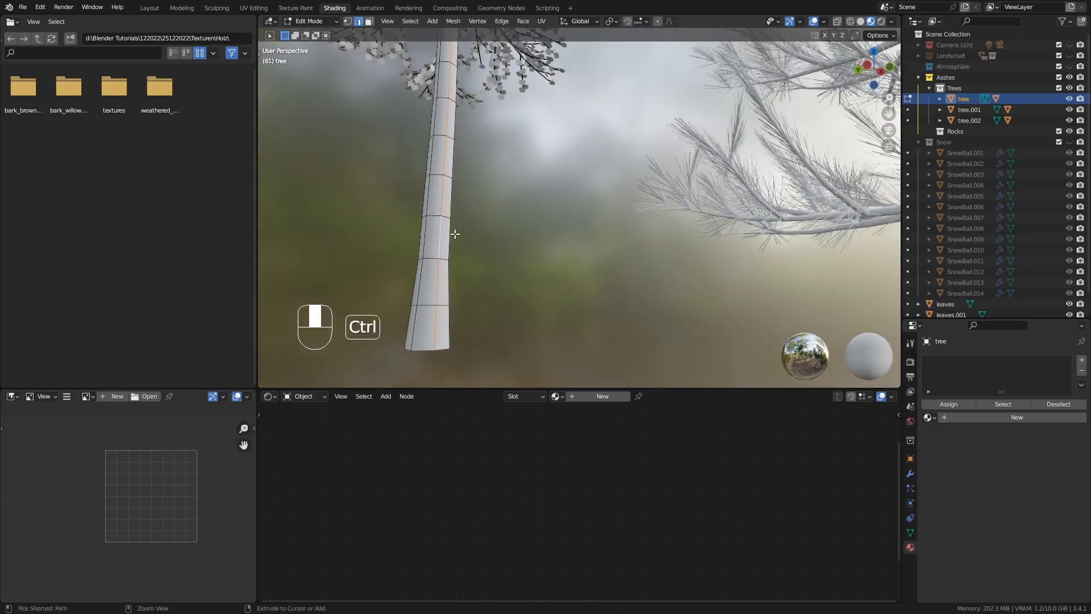
pyautogui.hotkey('ctrl', 'e')
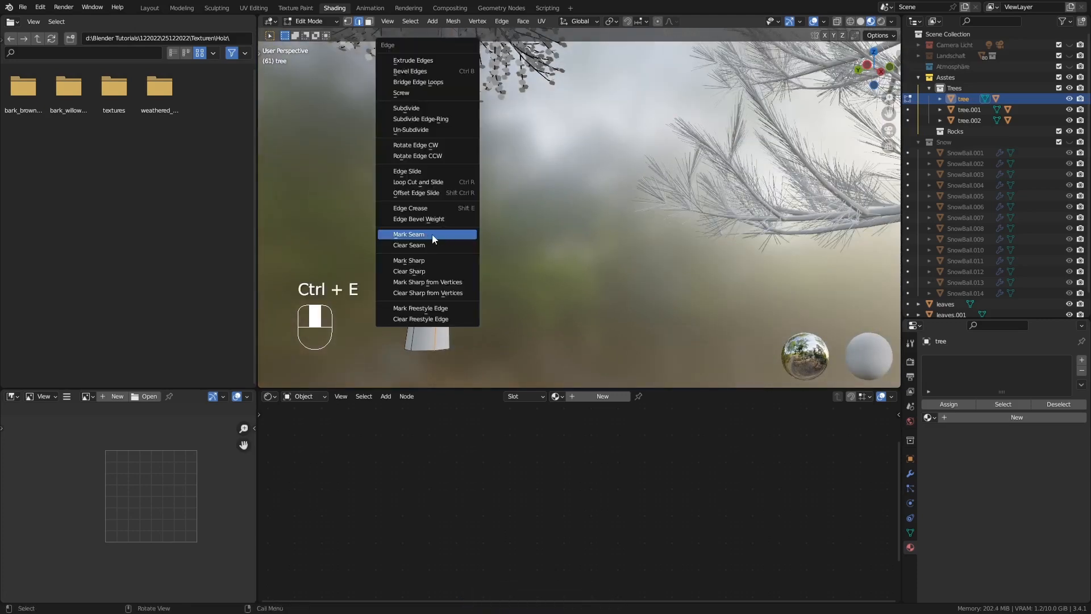
pyautogui.click(432, 234)
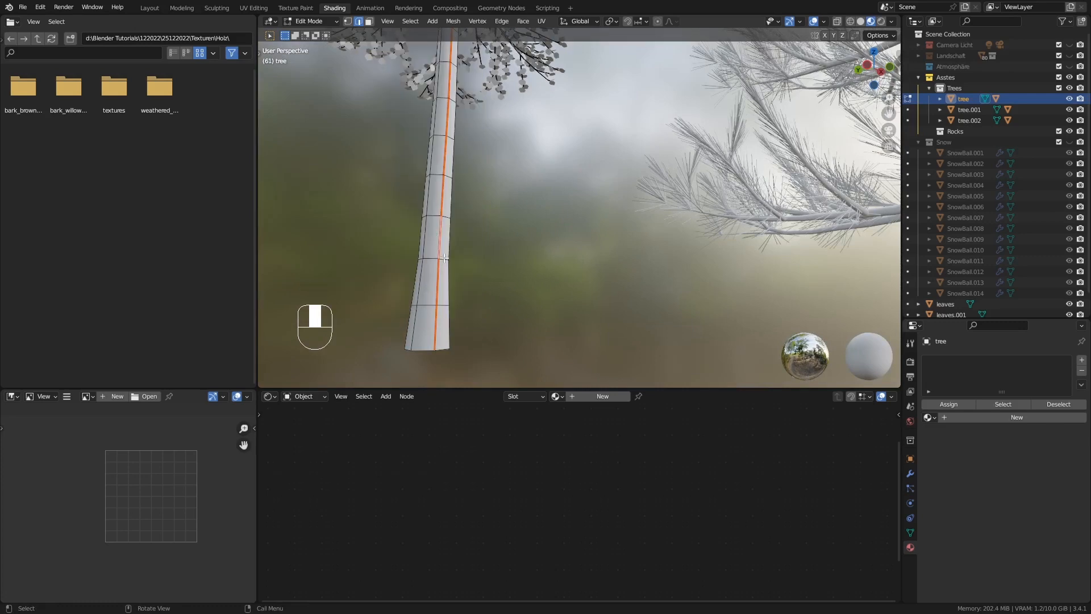
# Unwrap the first fir's entire mesh with the standard Unwrap method and return to Object Mode
pyautogui.press('a')
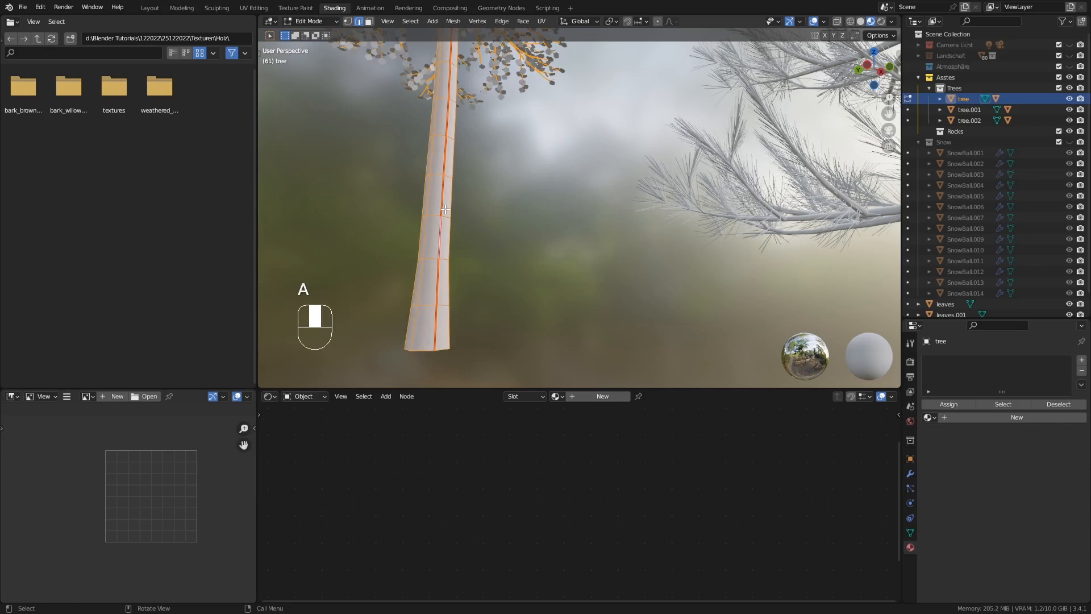
pyautogui.press('u')
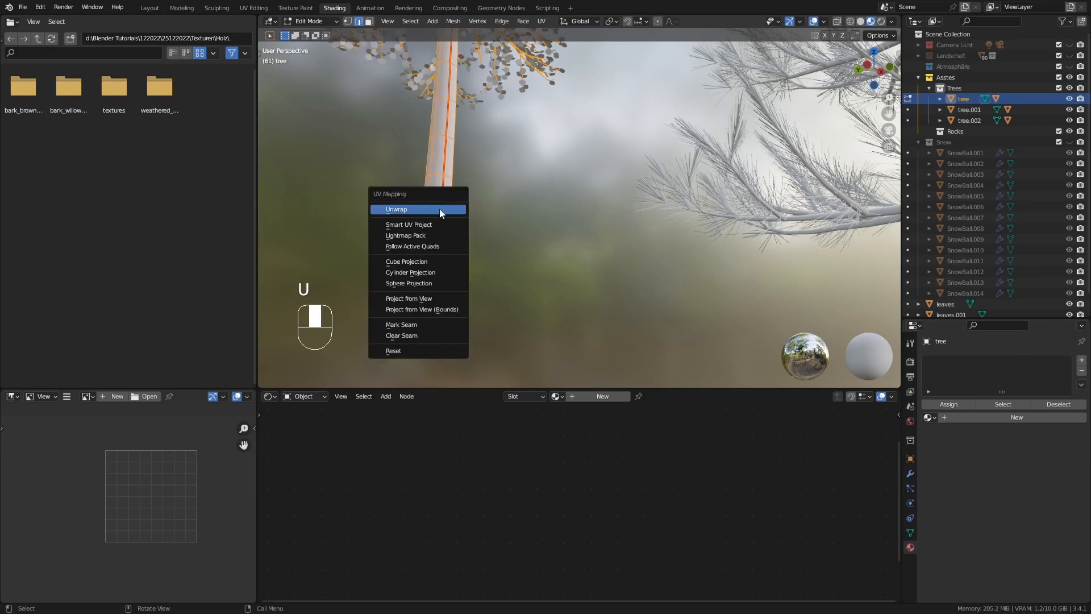
pyautogui.click(440, 210)
pyautogui.press('Tab')
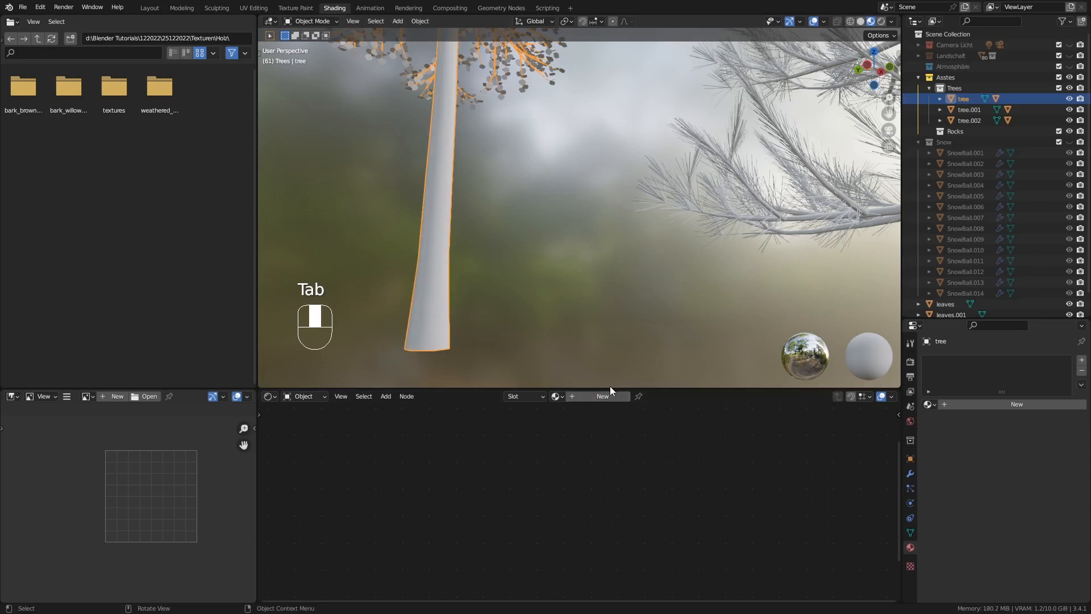
# Enlarge the node editor area and create a new material named tree1 on the first fir
pyautogui.moveTo(617, 354); pyautogui.dragTo(620, 295)
pyautogui.keyDown('ctrl'); pyautogui.moveTo(451, 170); pyautogui.dragTo(500, 202, button='middle'); pyautogui.keyUp('ctrl')
pyautogui.click(603, 310)
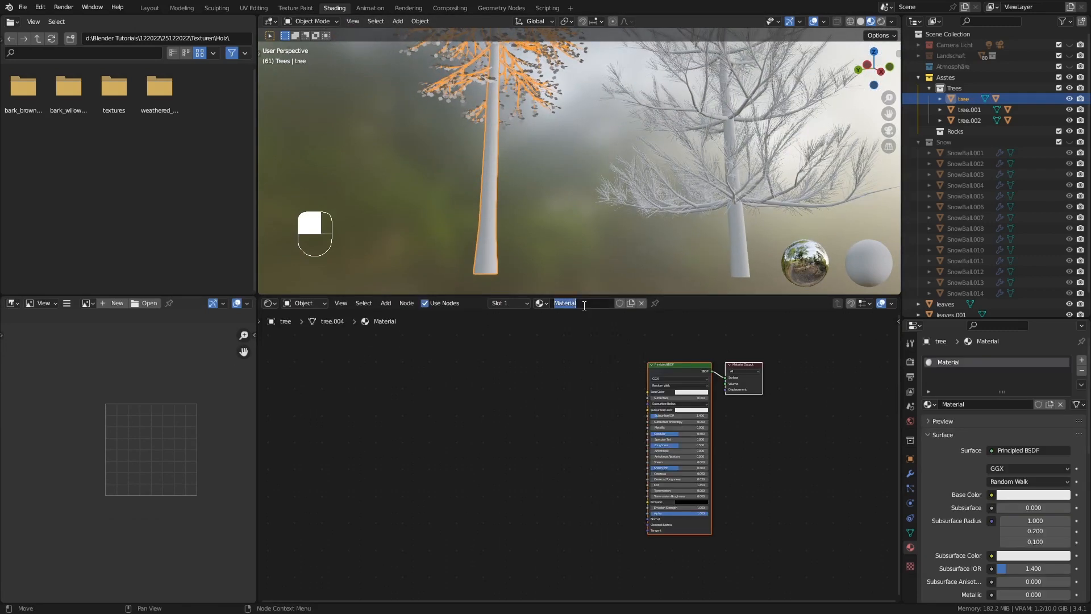
pyautogui.write('tree1')
pyautogui.press('Return')
# Run Principled Texture Setup on tree1's Principled BSDF with all four bark_willow 2k images from Holz/bark_willow_2k.blend/textures
pyautogui.click(678, 375)
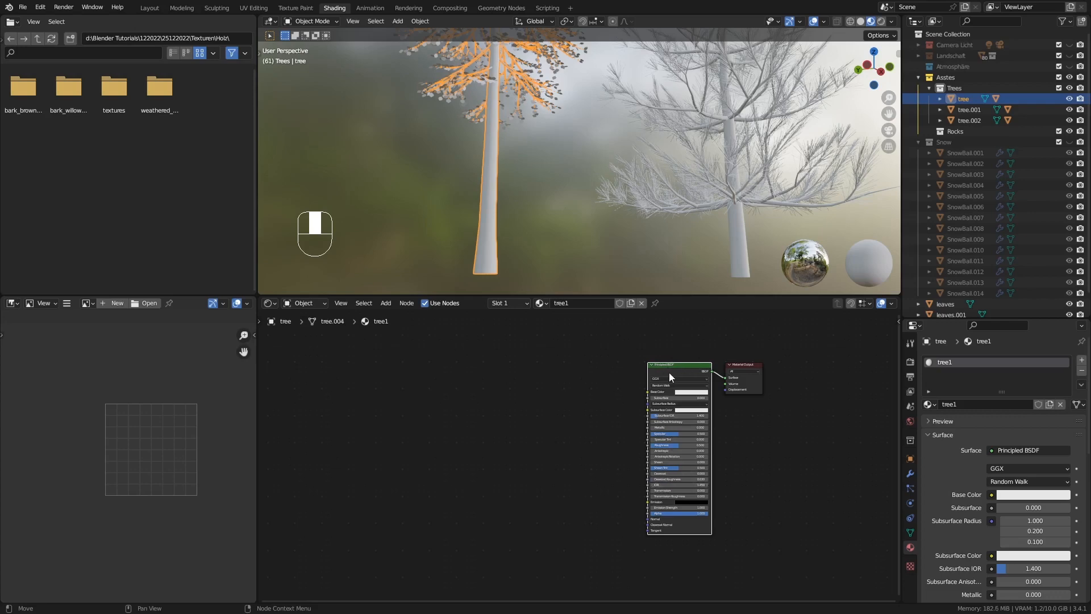
pyautogui.hotkey('ctrl', 'shift', 't')
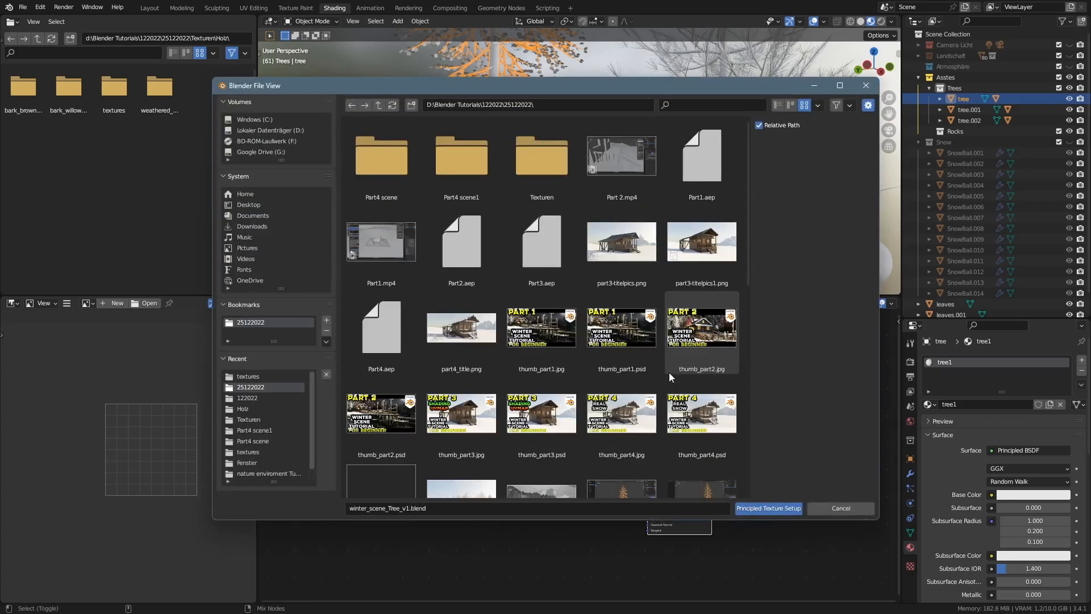
pyautogui.doubleClick(526, 164)
pyautogui.doubleClick(448, 166)
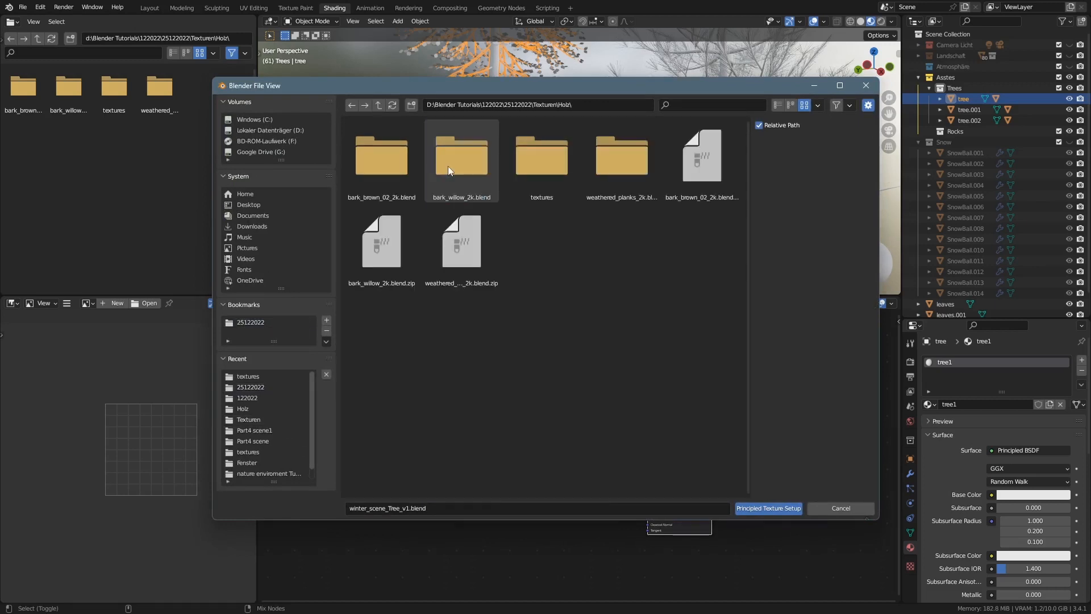
pyautogui.click(455, 164)
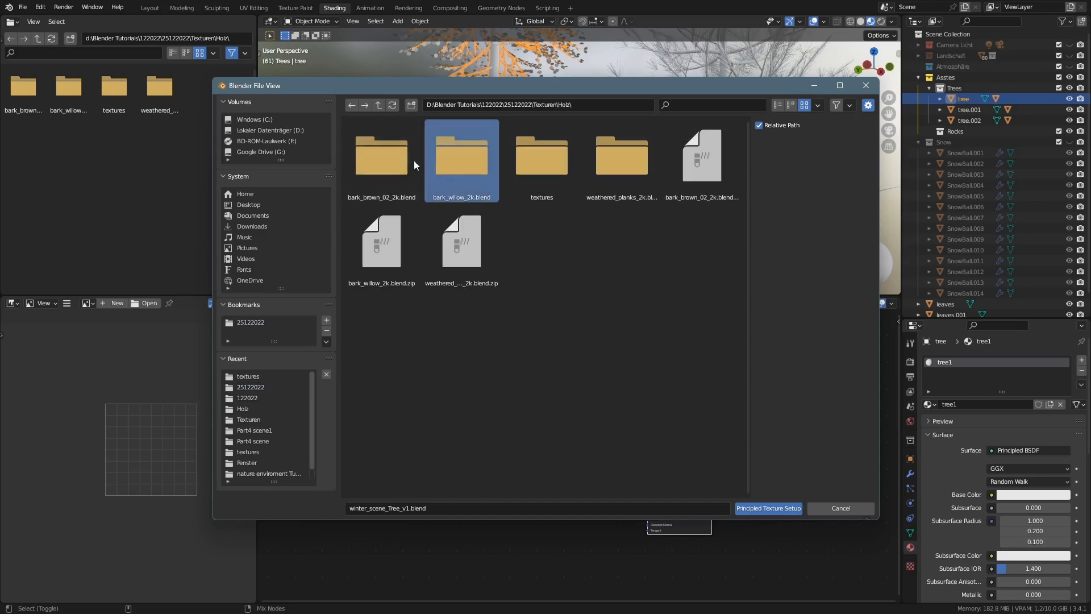
pyautogui.doubleClick(445, 162)
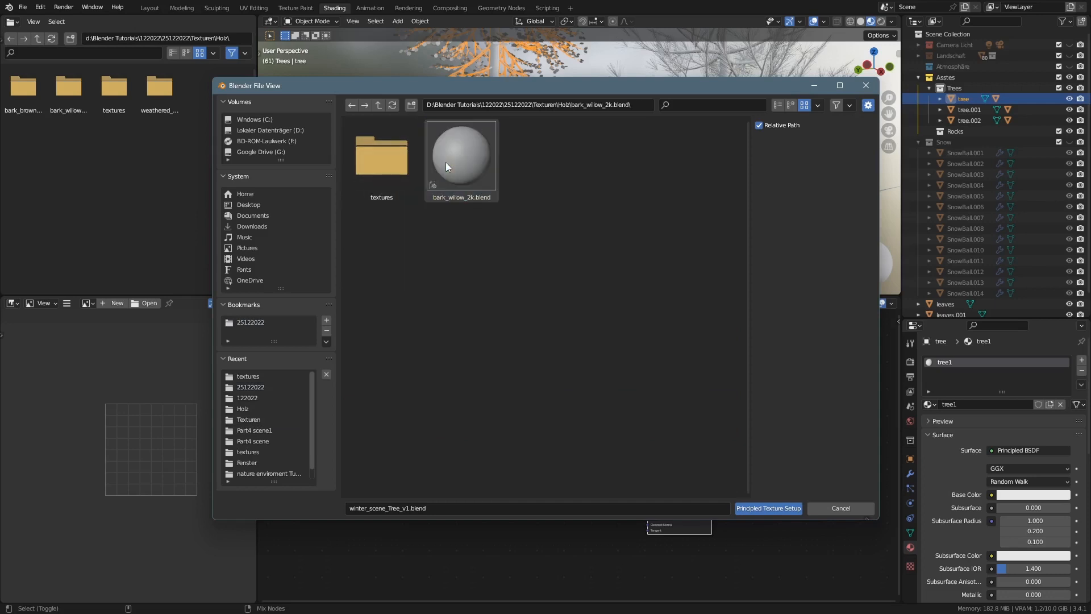
pyautogui.doubleClick(391, 162)
pyautogui.moveTo(608, 246); pyautogui.dragTo(343, 109)
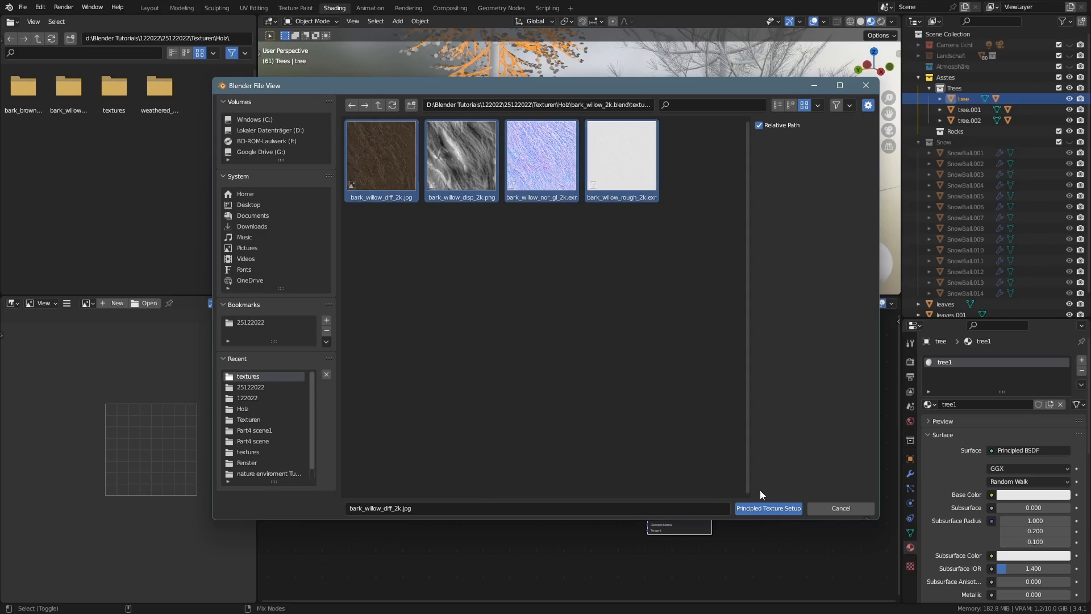
pyautogui.click(766, 507)
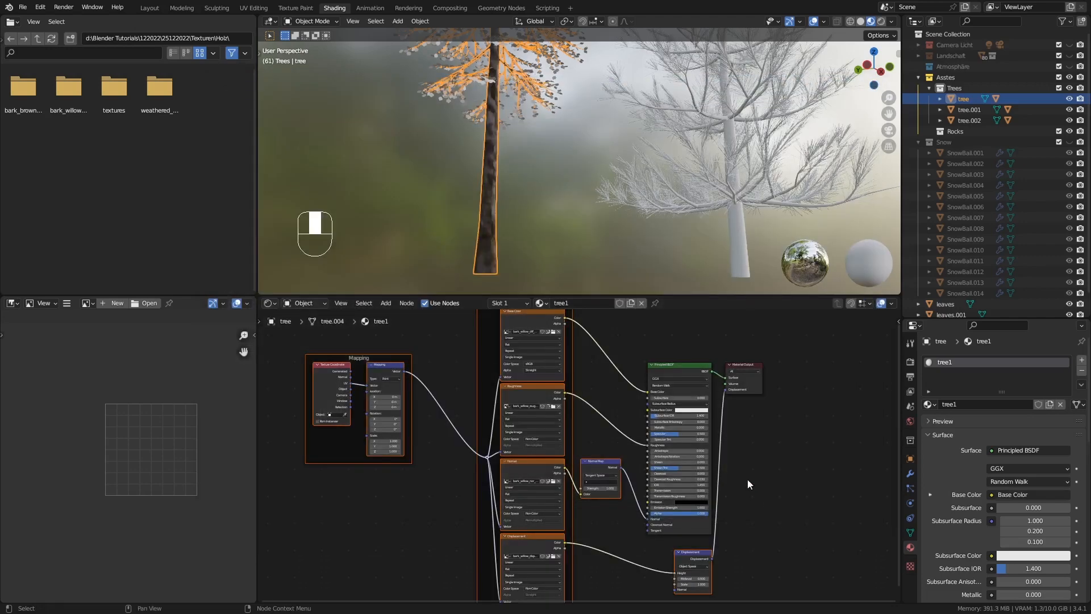
# Set the X, Y and Z scale of tree1's Mapping node to 5
pyautogui.keyDown('ctrl'); pyautogui.moveTo(485, 237); pyautogui.dragTo(513, 197, button='middle'); pyautogui.keyUp('ctrl')
pyautogui.moveTo(512, 197)
pyautogui.mouseDown(button='middle')
pyautogui.moveTo(528, 172)
pyautogui.moveTo(521, 185)
pyautogui.mouseUp(button='middle')
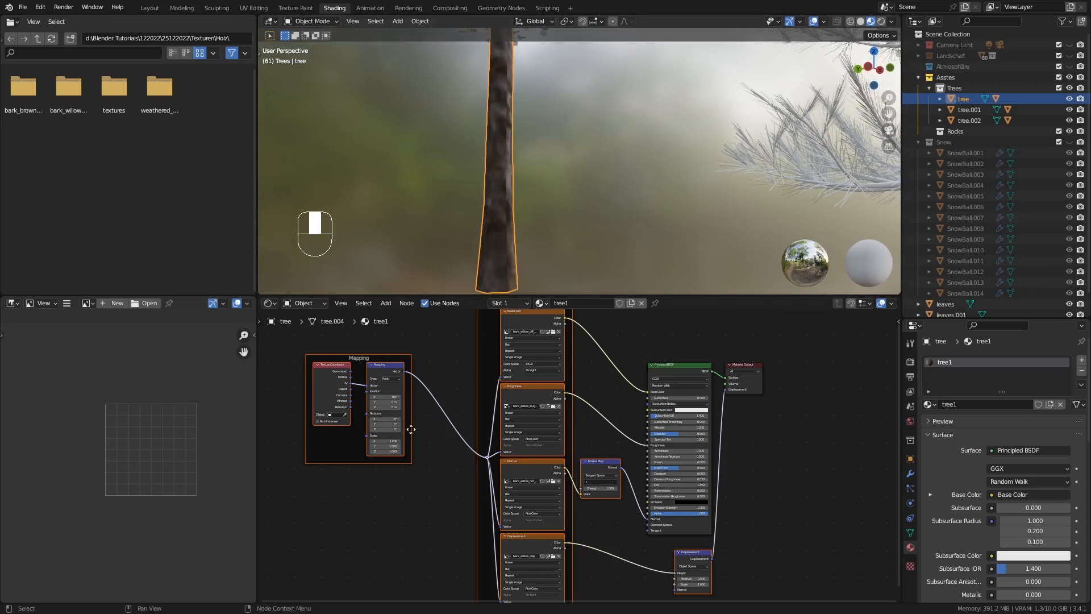
pyautogui.scroll(3, 389, 447)
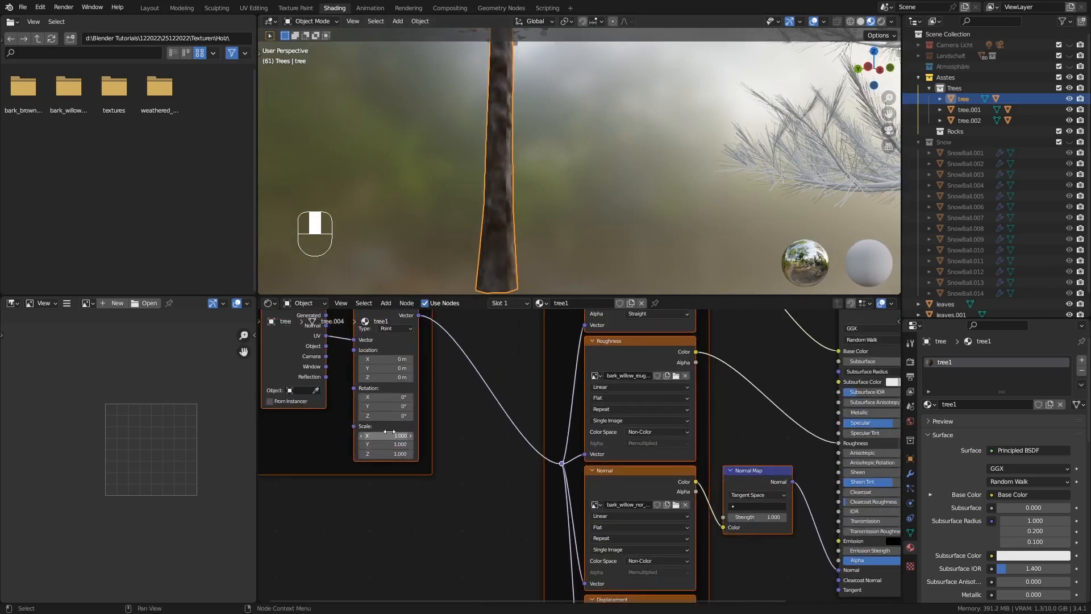
pyautogui.click(390, 434)
pyautogui.click(391, 434)
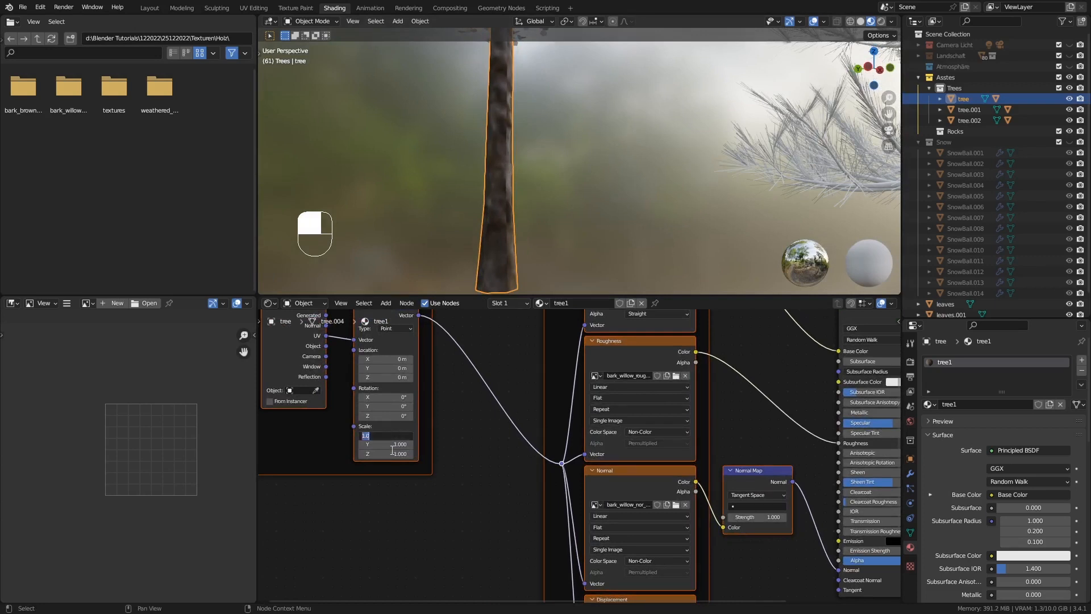
pyautogui.click(393, 450)
pyautogui.moveTo(382, 434); pyautogui.dragTo(382, 455)
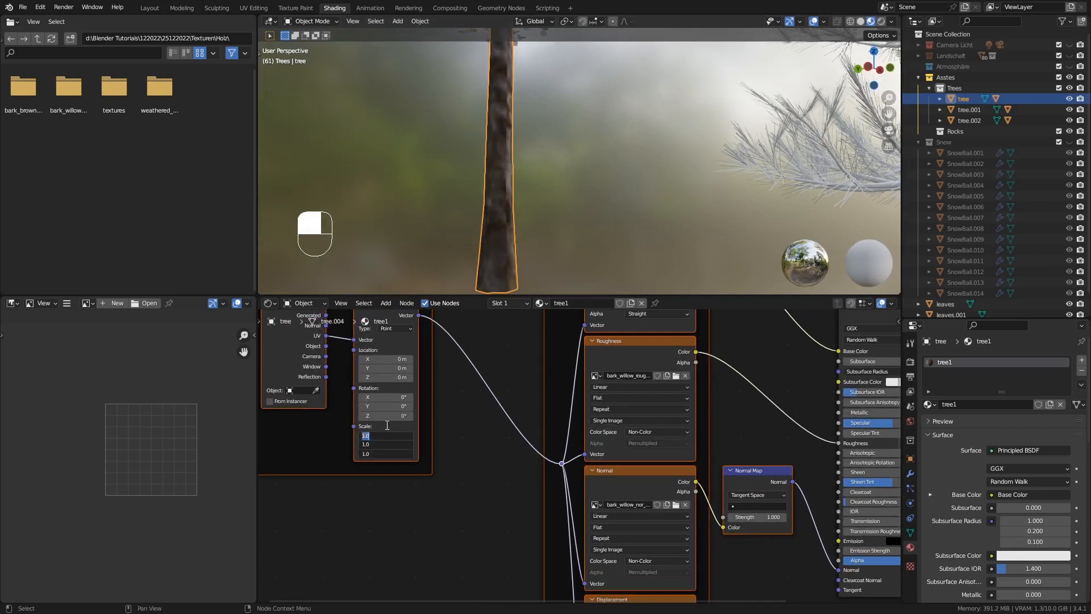
pyautogui.write('5')
pyautogui.press('Return')
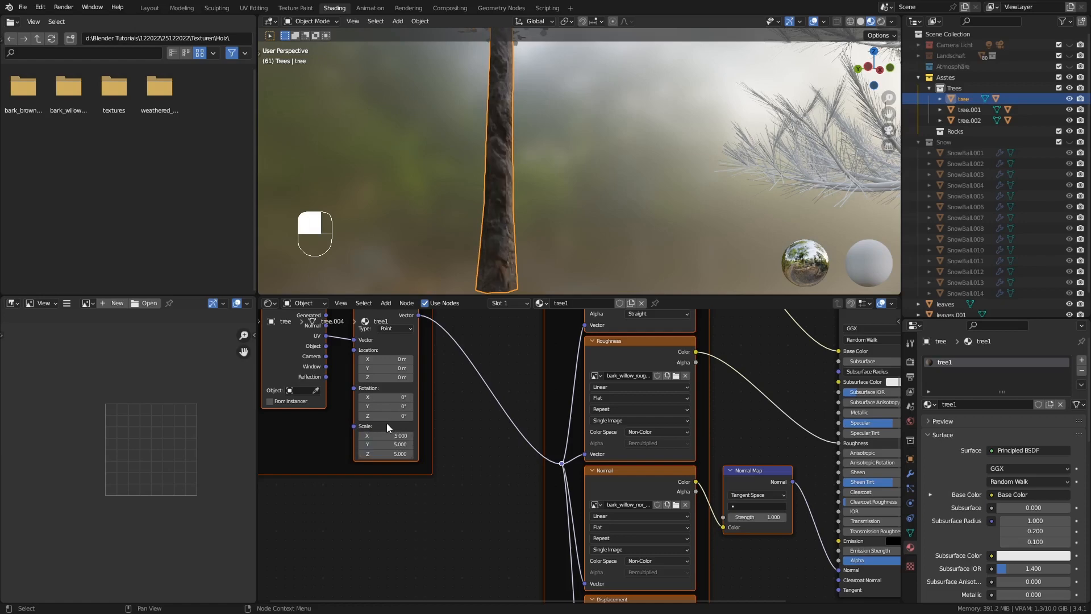
# Set the Y scale of tree1's Mapping node to 2.300 to adjust the bark's stretch on the trunk
pyautogui.moveTo(483, 239); pyautogui.dragTo(511, 238, button='middle')
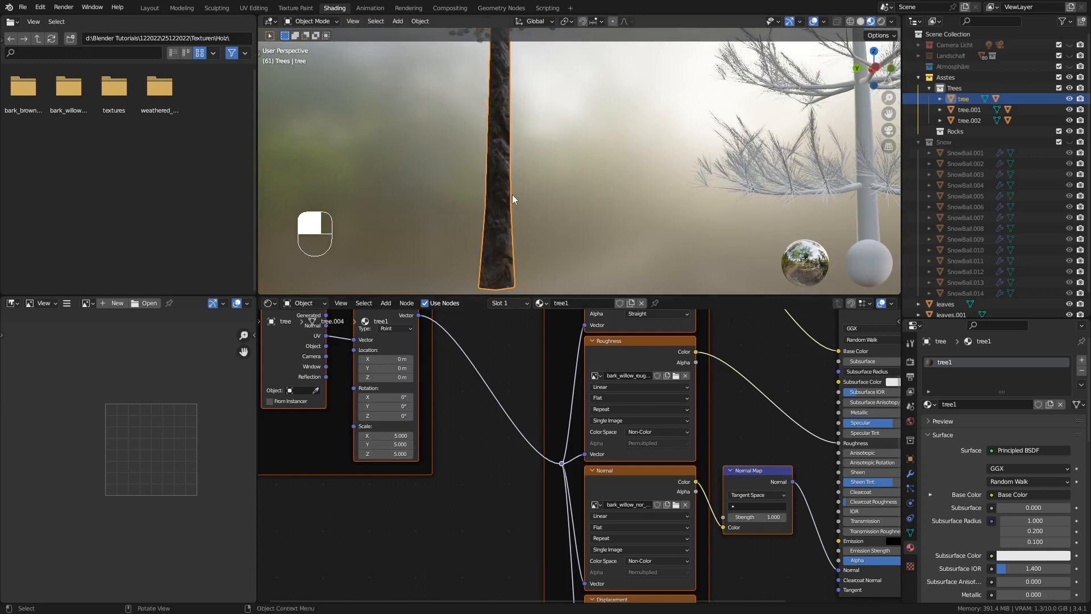
pyautogui.moveTo(394, 453)
pyautogui.mouseDown()
pyautogui.moveTo(413, 453)
pyautogui.moveTo(394, 454)
pyautogui.mouseUp()
pyautogui.moveTo(501, 255); pyautogui.dragTo(441, 247, button='middle')
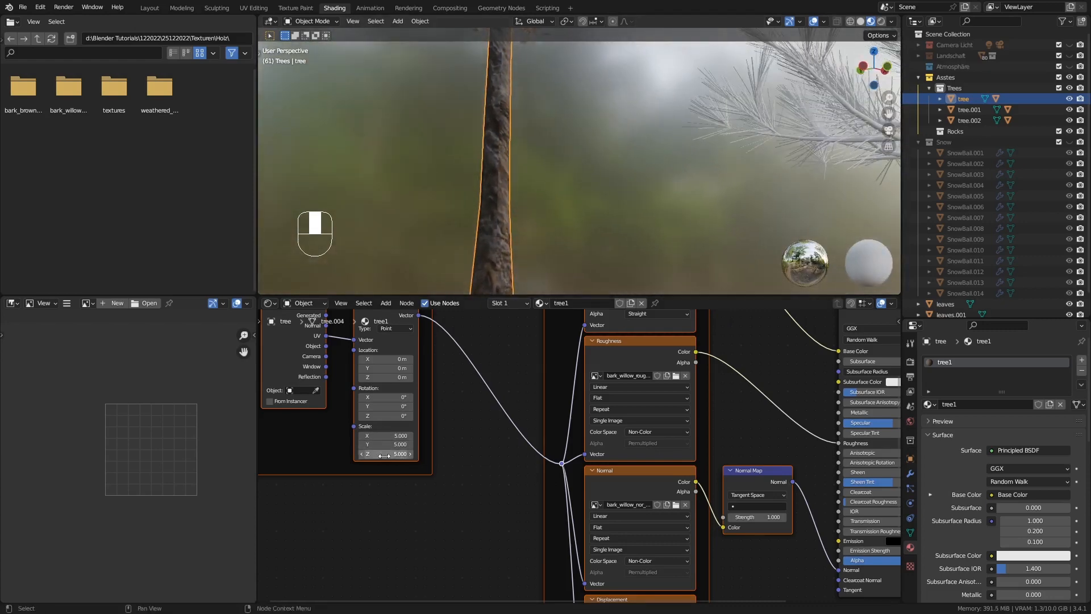
pyautogui.moveTo(393, 444)
pyautogui.mouseDown()
pyautogui.moveTo(378, 444)
pyautogui.moveTo(387, 444)
pyautogui.mouseUp()
pyautogui.moveTo(487, 235); pyautogui.dragTo(516, 229, button='middle')
# Link the first fir's tree1 material to tree.001 with Link Materials, keeping the first fir as the active object
pyautogui.keyDown('shift'); pyautogui.moveTo(598, 224); pyautogui.dragTo(561, 209, button='middle'); pyautogui.keyUp('shift')
pyautogui.click(567, 223)
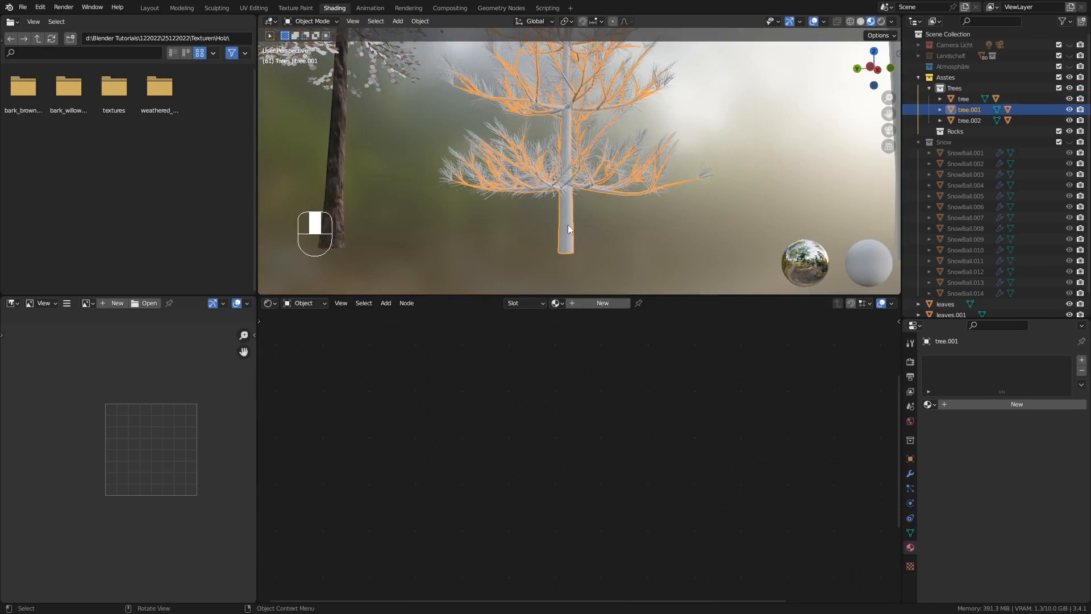
pyautogui.keyDown('shift'); pyautogui.click(336, 166); pyautogui.keyUp('shift')
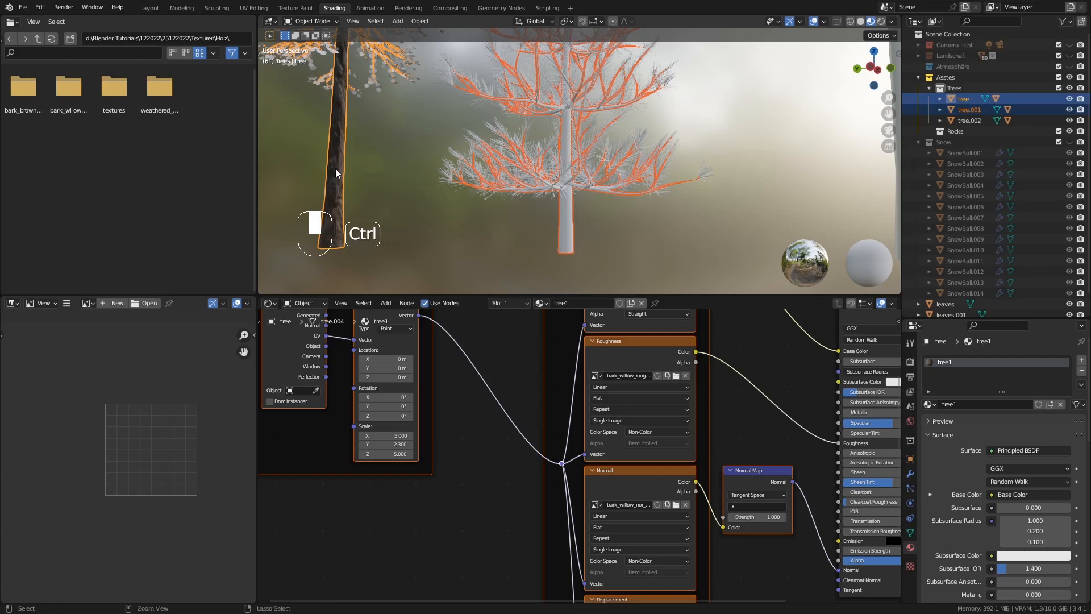
pyautogui.hotkey('ctrl', 'l')
pyautogui.moveTo(335, 169)
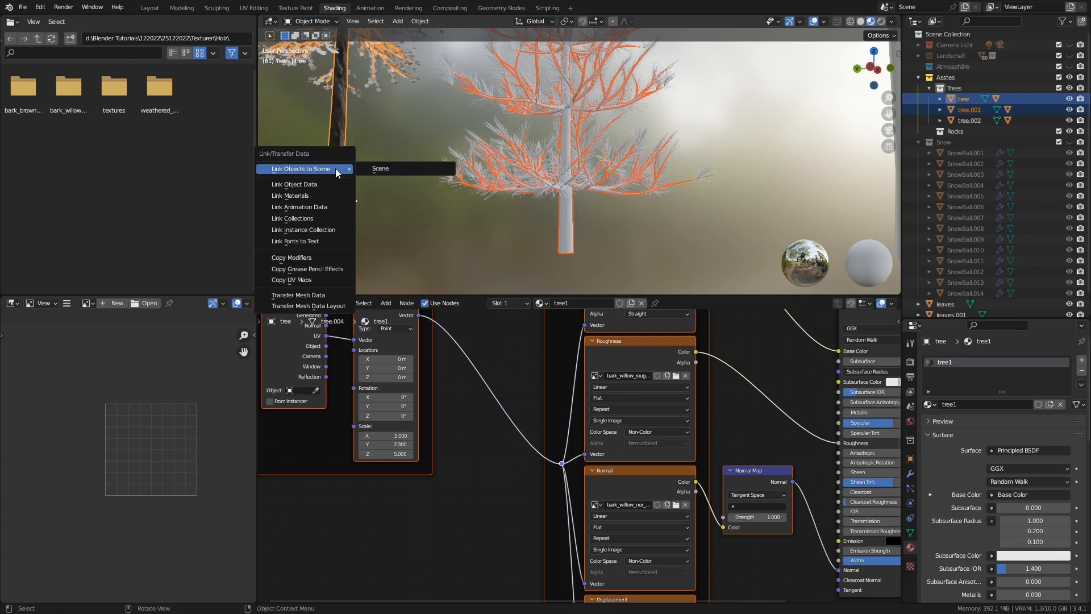
pyautogui.click(318, 196)
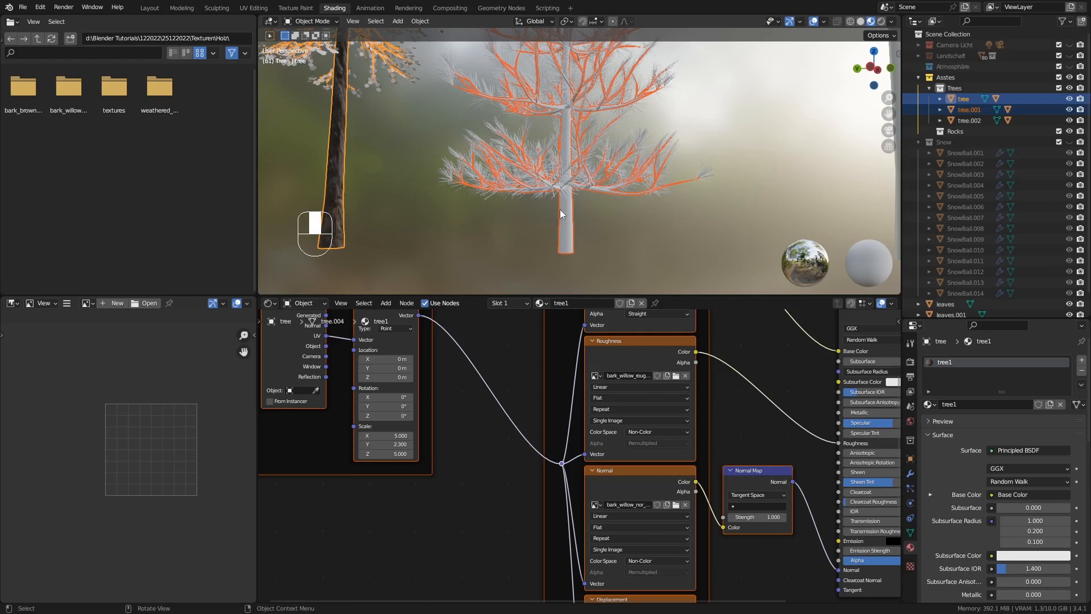
pyautogui.hotkey('ctrl', 'l')
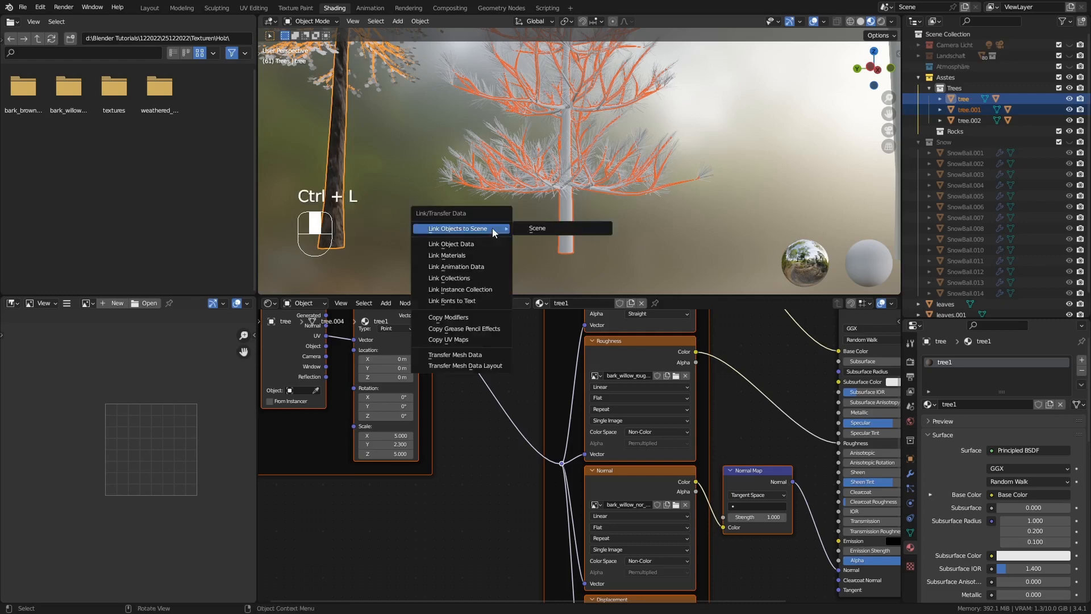
pyautogui.click(465, 253)
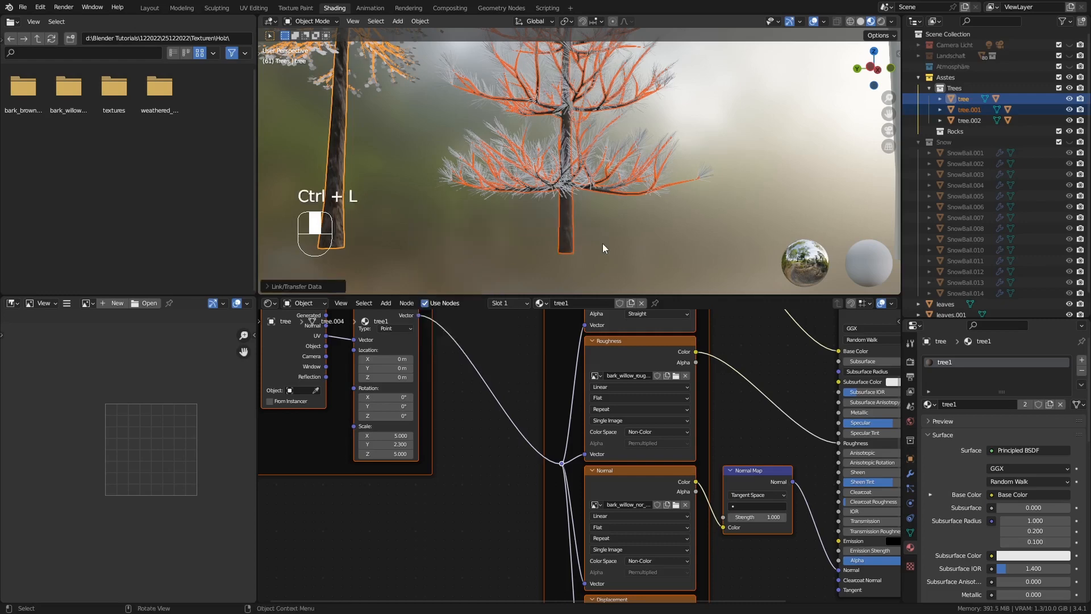
# Open tree.001 in Edit Mode and mark the vertical edge loop along its trunk as a UV seam
pyautogui.moveTo(603, 244); pyautogui.dragTo(538, 215, button='middle')
pyautogui.click(540, 237)
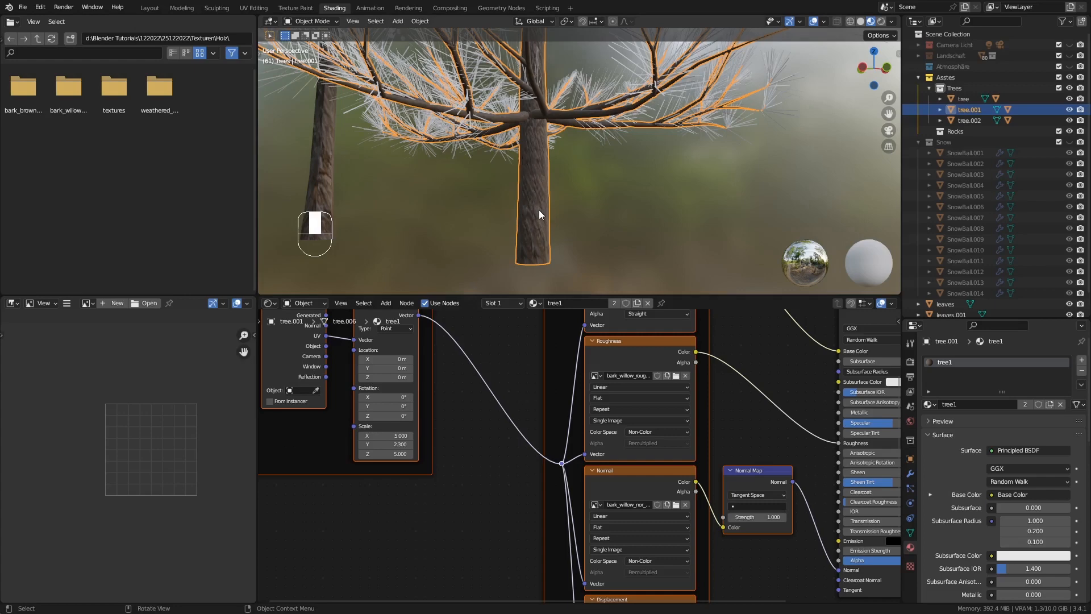
pyautogui.press('Tab')
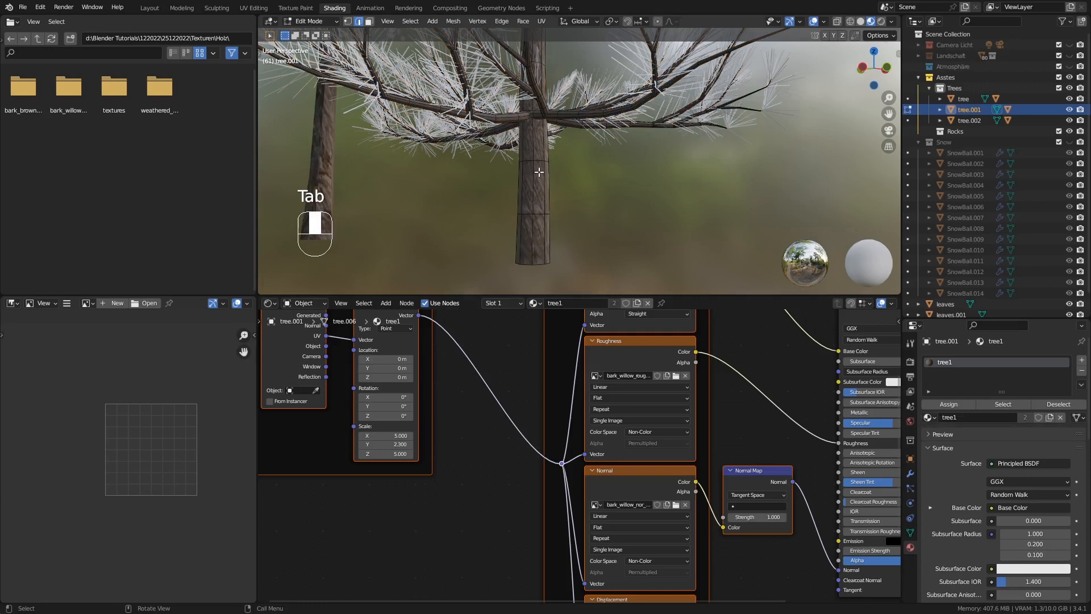
pyautogui.keyDown('alt'); pyautogui.click(540, 181); pyautogui.keyUp('alt')
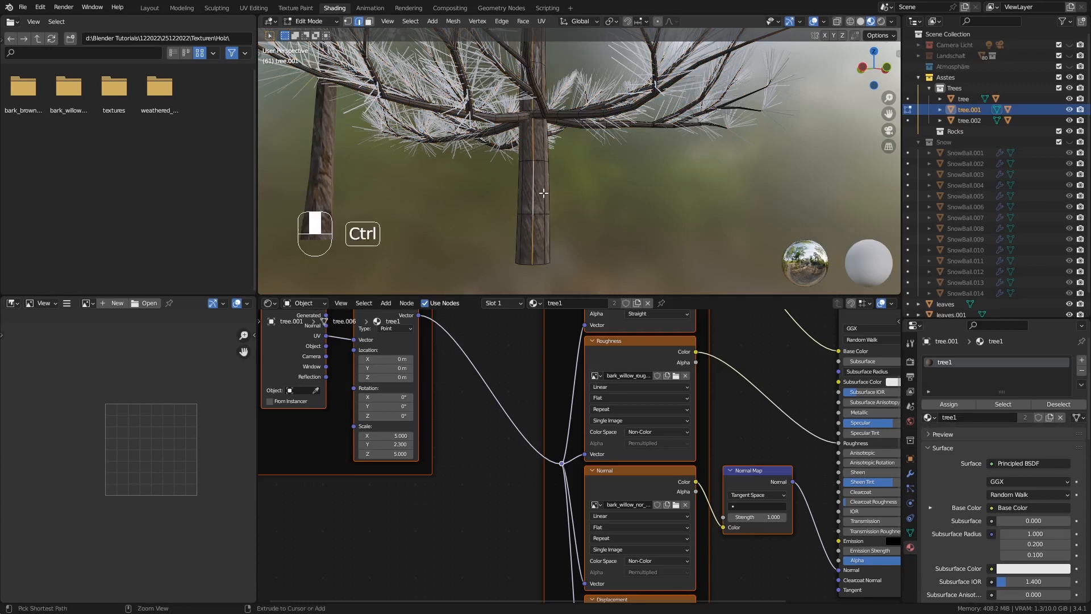
pyautogui.hotkey('ctrl', 'e')
pyautogui.click(537, 197)
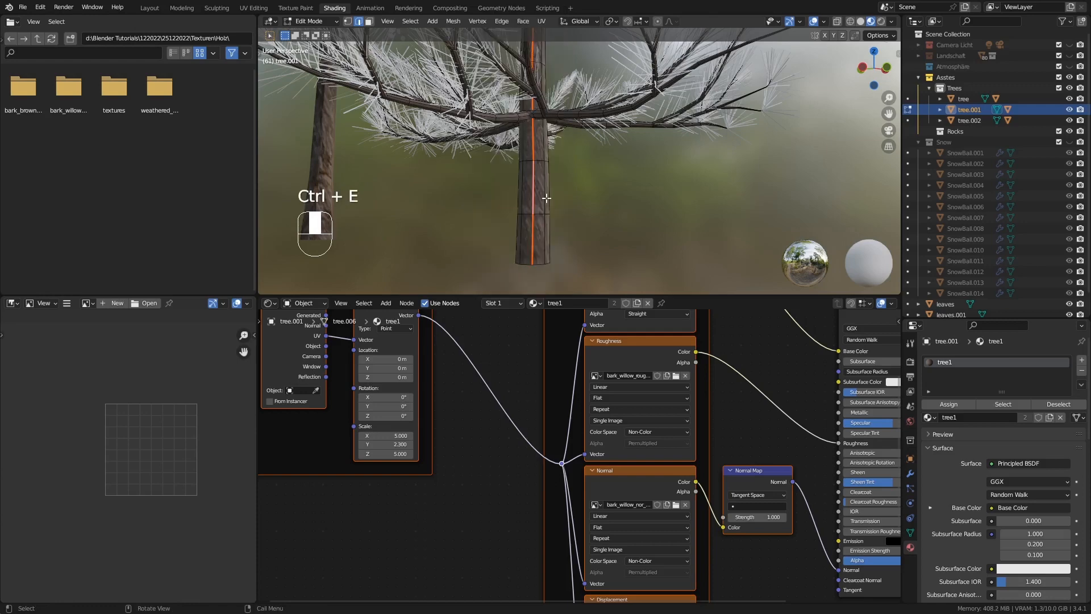
# Unwrap tree.001's entire mesh with the standard Unwrap method and return to Object Mode
pyautogui.press('a')
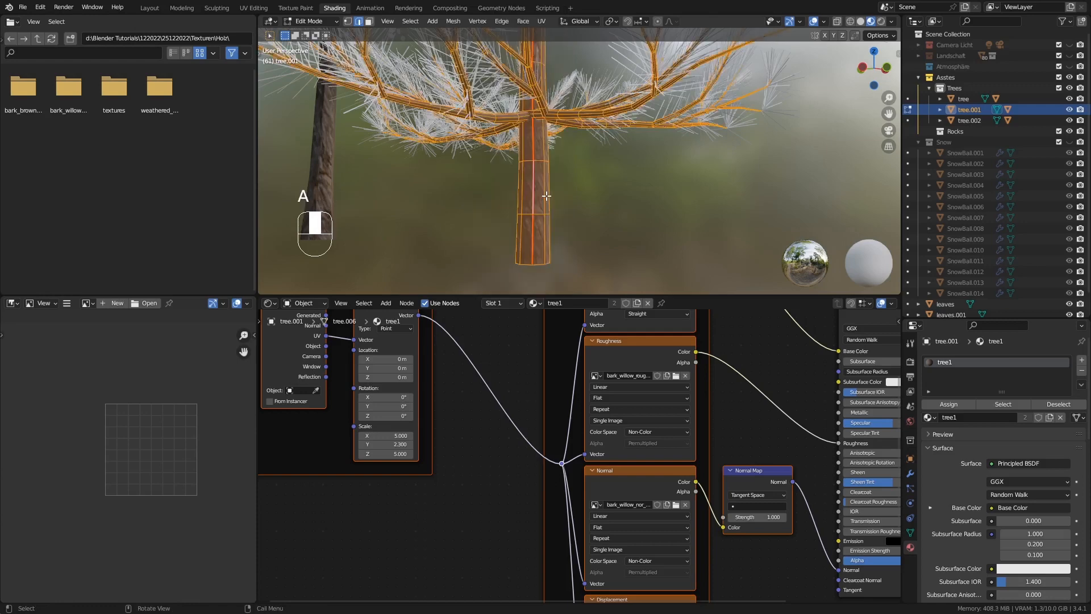
pyautogui.press('u')
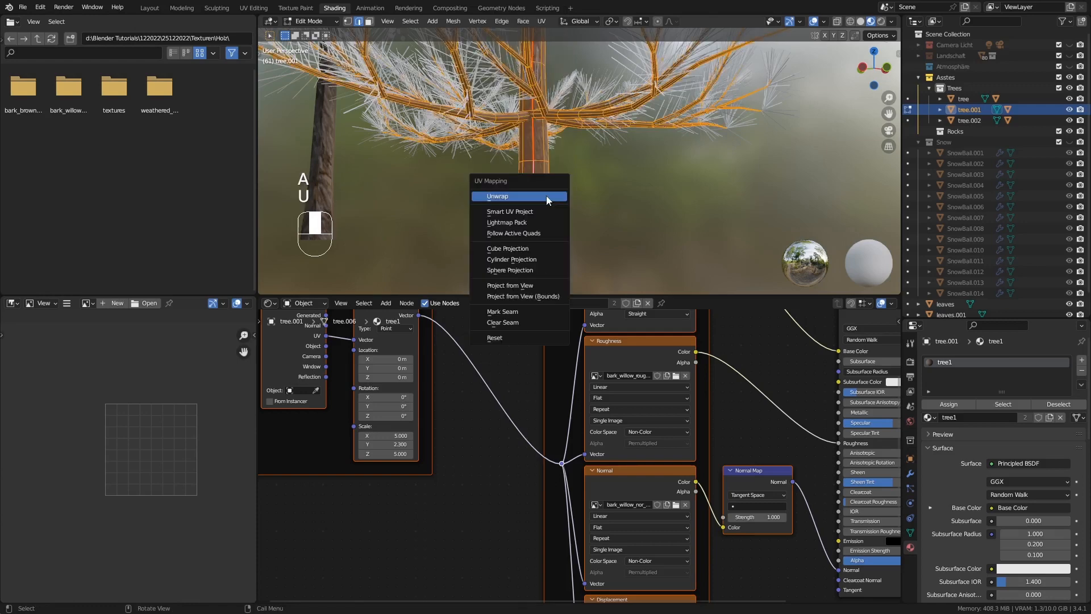
pyautogui.click(547, 195)
pyautogui.press('Tab')
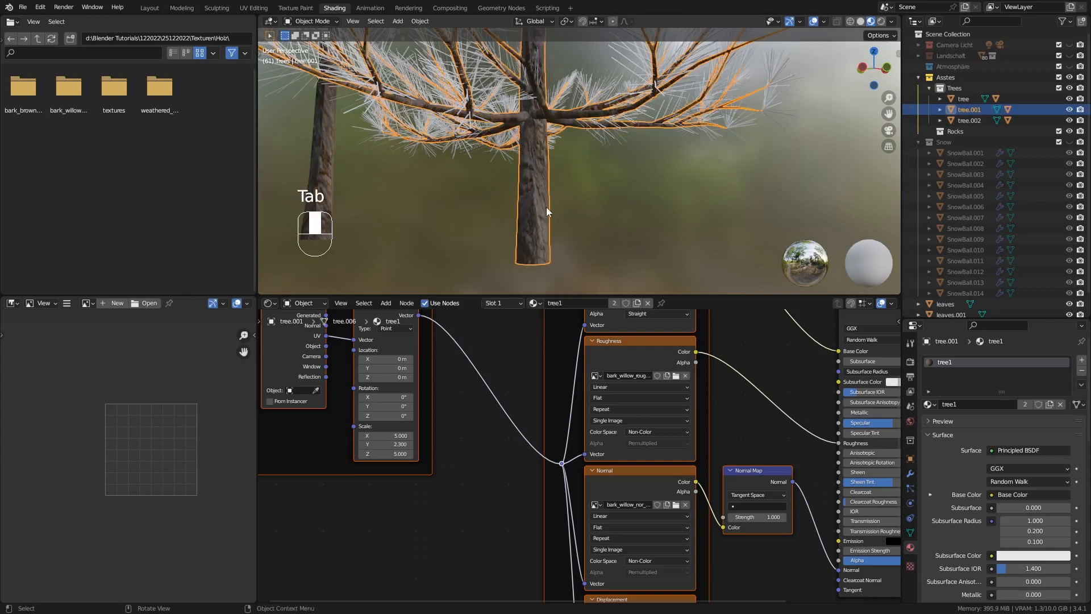
# Select the tall fir tree.002 and create a new material named tree2 on it
pyautogui.moveTo(541, 224)
pyautogui.mouseDown(button='middle')
pyautogui.moveTo(542, 194)
pyautogui.moveTo(544, 206)
pyautogui.mouseUp(button='middle')
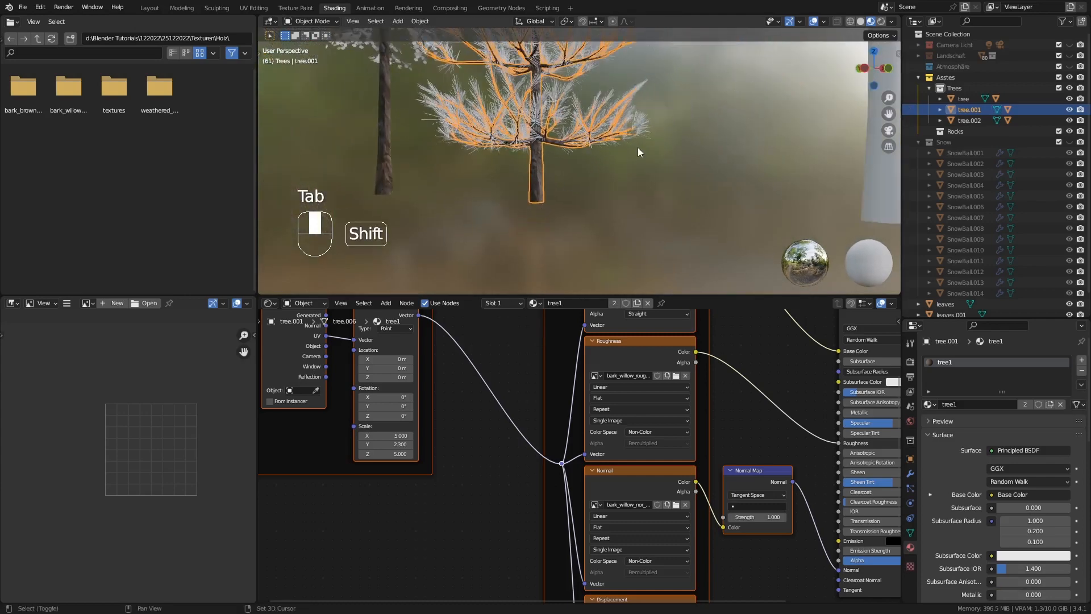
pyautogui.keyDown('shift'); pyautogui.moveTo(638, 148); pyautogui.dragTo(597, 191, button='middle'); pyautogui.keyUp('shift')
pyautogui.click(585, 120)
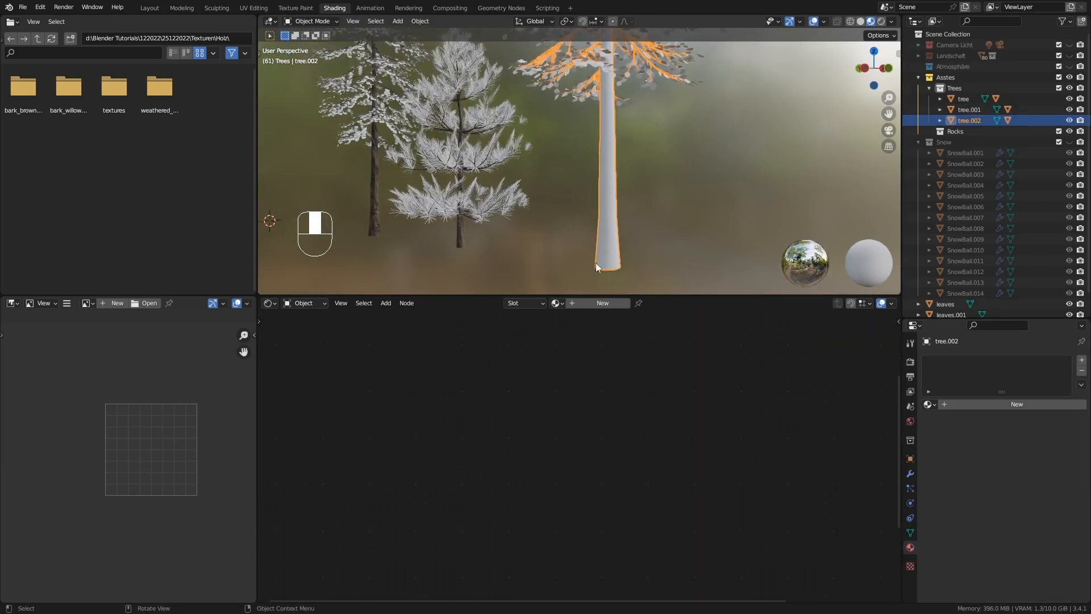
pyautogui.click(592, 300)
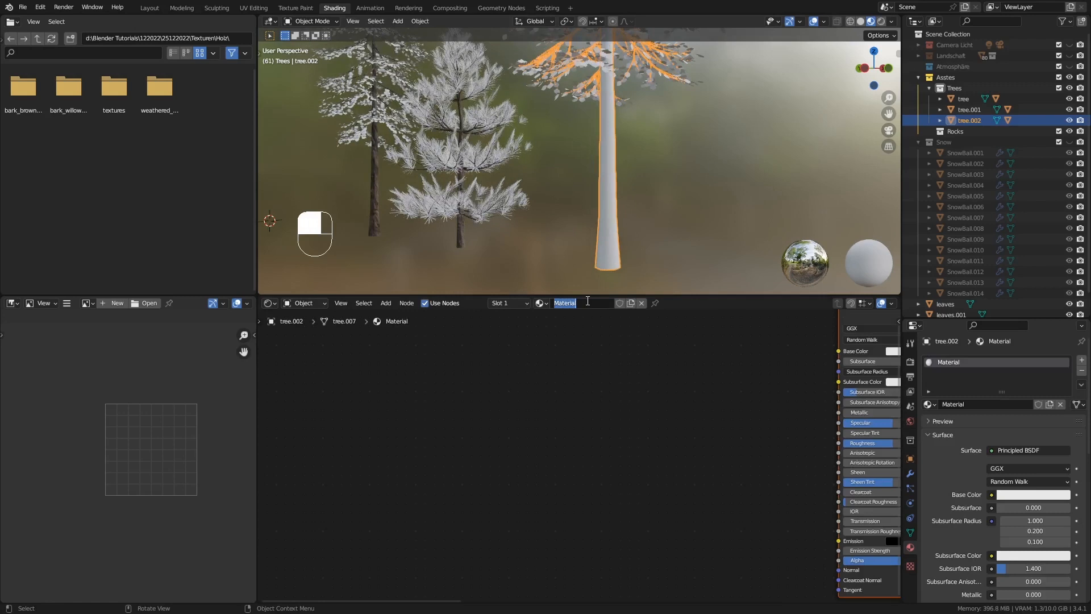
pyautogui.write('tree2')
pyautogui.press('Return')
# Load all four bark_brown_02 texture maps into tree2's Principled BSDF with Principled Texture Setup
pyautogui.moveTo(684, 371); pyautogui.dragTo(489, 397, button='middle')
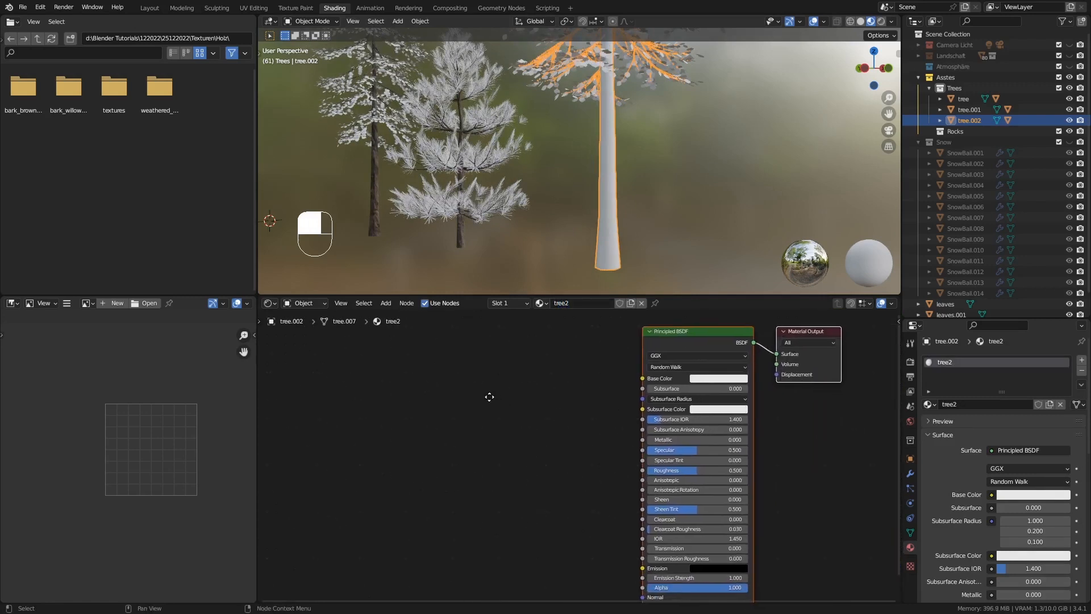
pyautogui.click(669, 335)
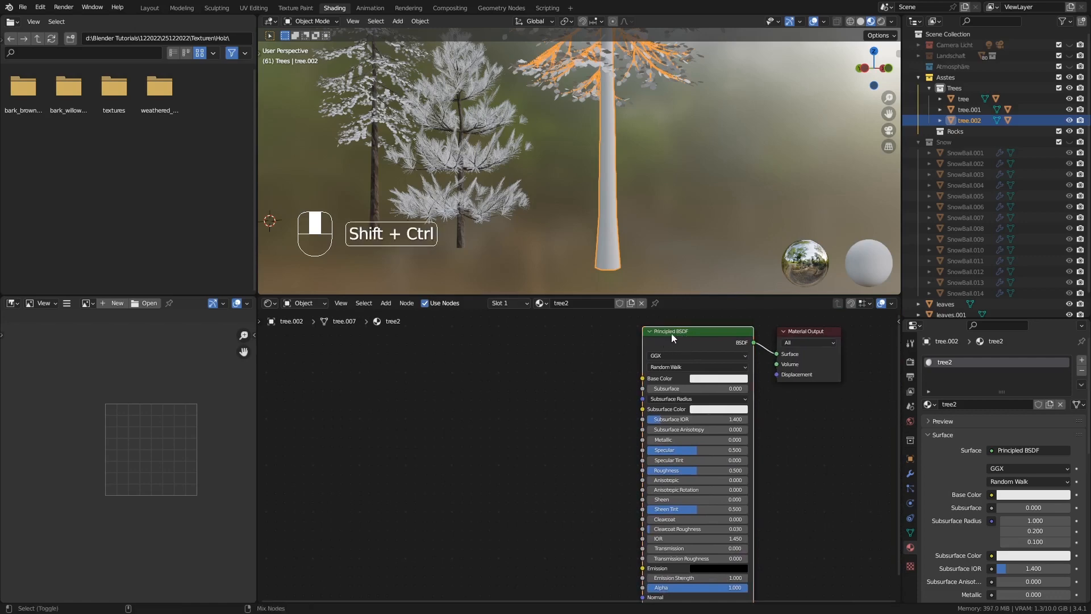
pyautogui.hotkey('ctrl', 'shift', 't')
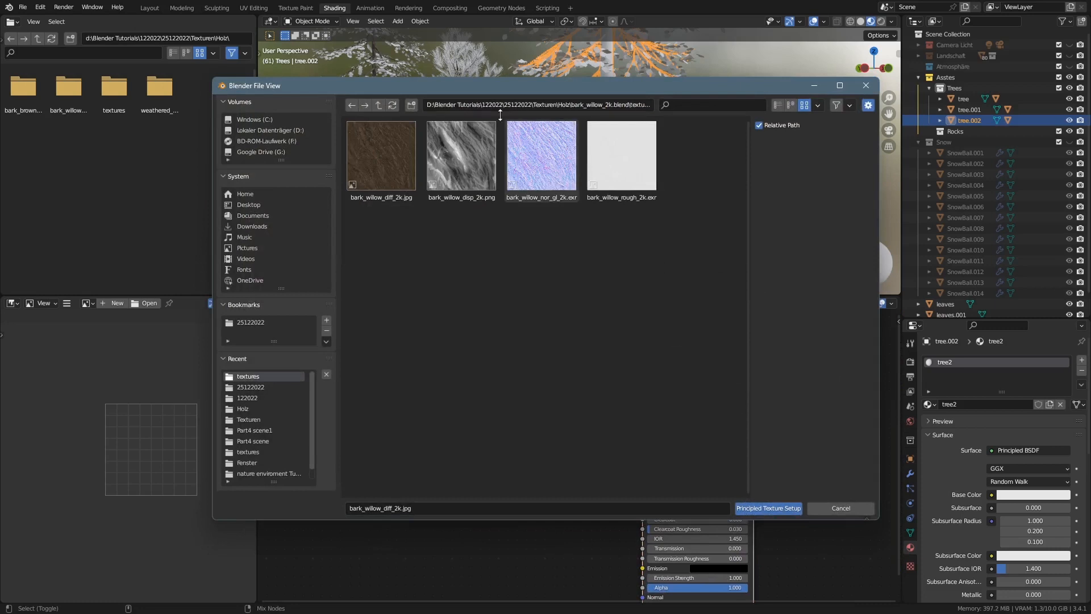
pyautogui.click(379, 105)
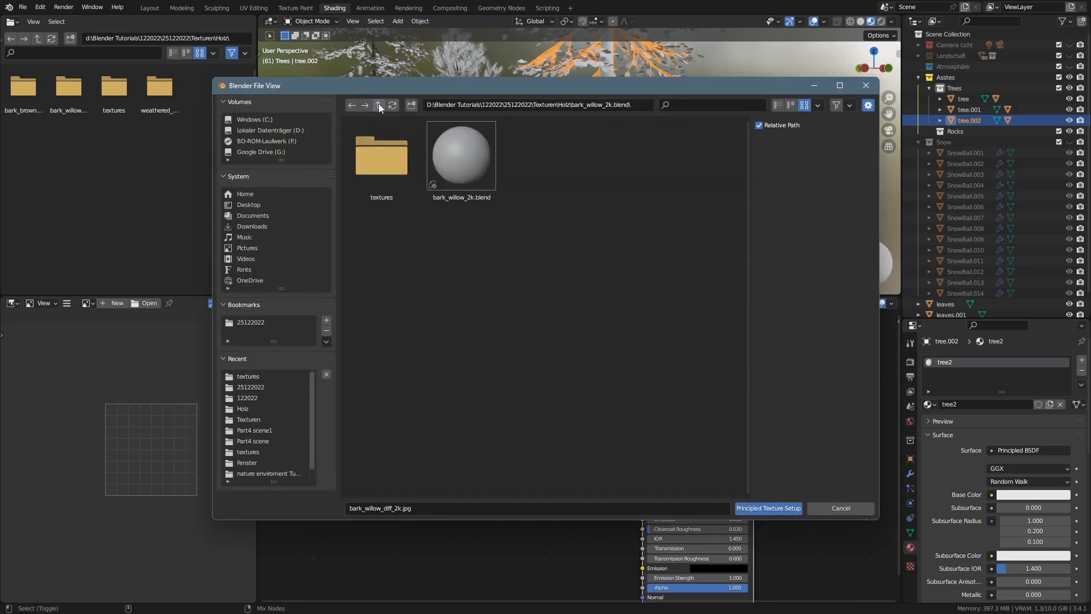
pyautogui.click(378, 103)
pyautogui.doubleClick(379, 148)
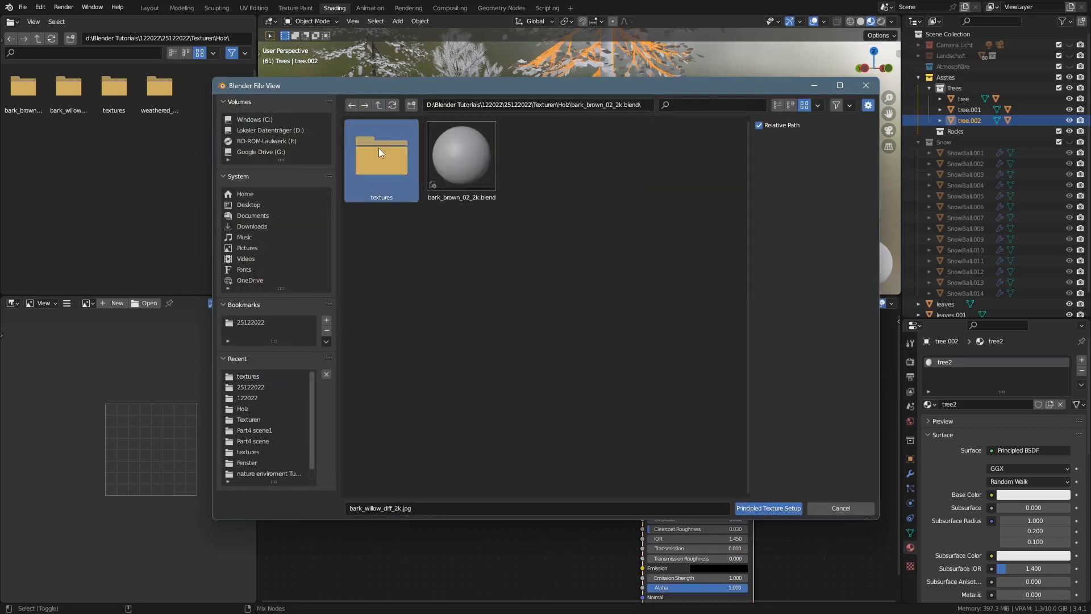
pyautogui.doubleClick(378, 148)
pyautogui.moveTo(650, 260); pyautogui.dragTo(379, 139)
pyautogui.click(757, 508)
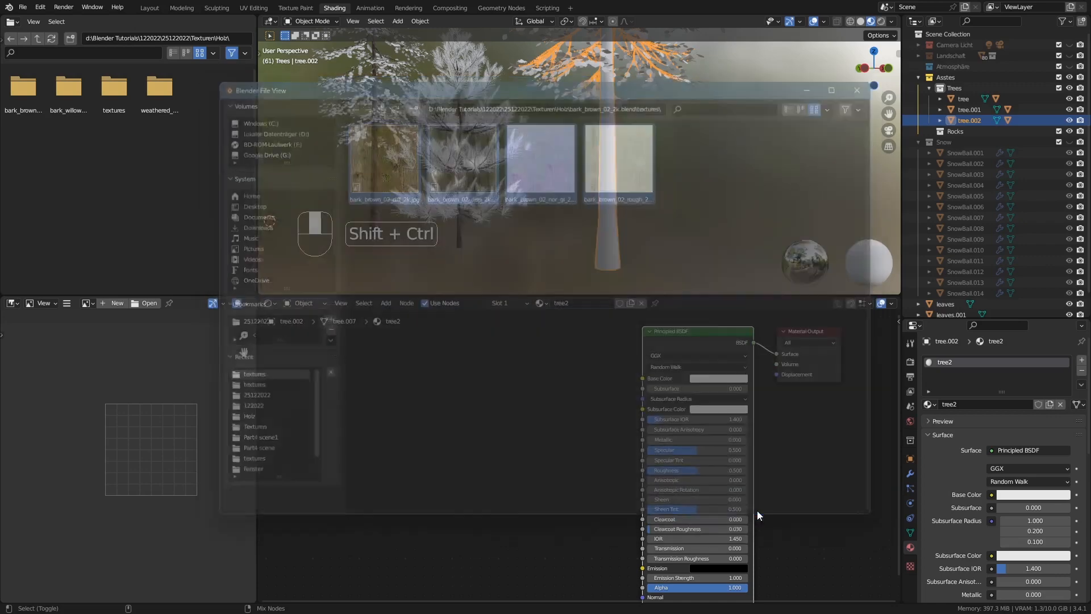
# Set the Mapping node's scale in tree2 to 5 on all three axes
pyautogui.moveTo(617, 207); pyautogui.dragTo(612, 250, button='middle')
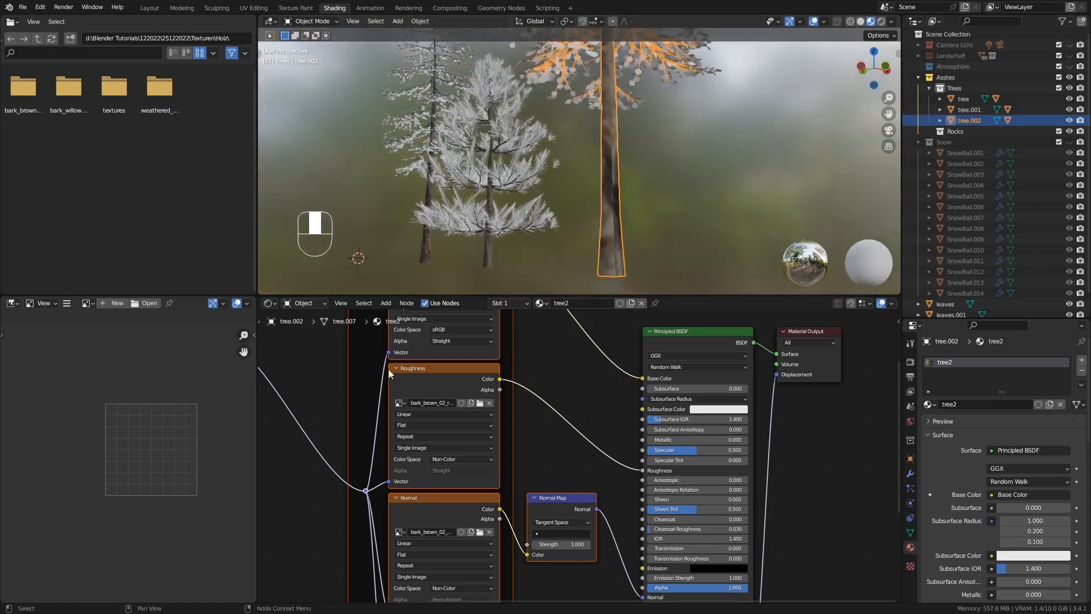
pyautogui.moveTo(356, 385); pyautogui.dragTo(580, 409, button='middle')
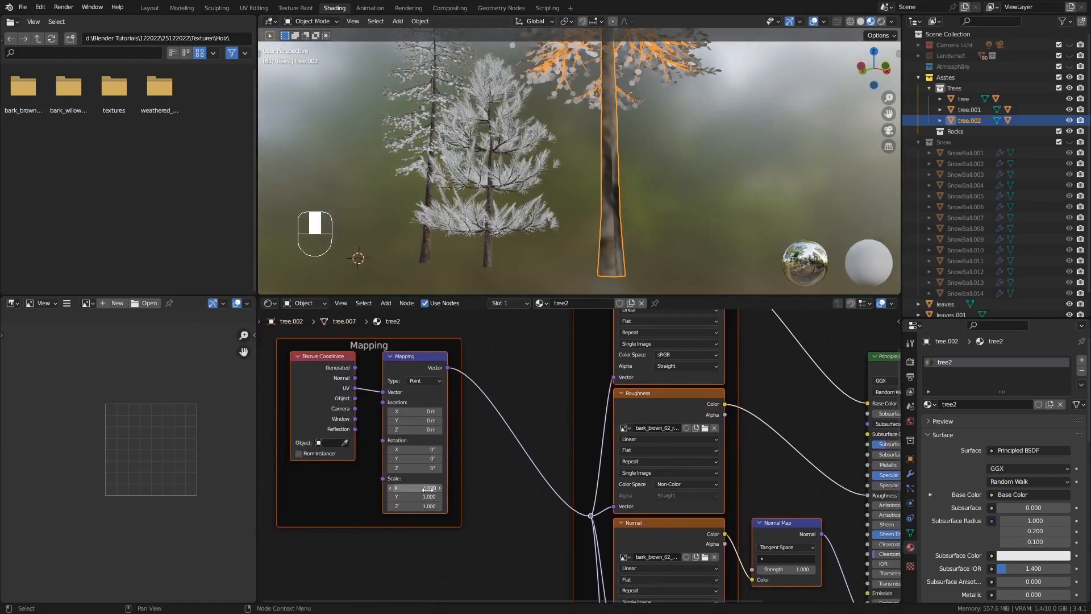
pyautogui.moveTo(424, 488)
pyautogui.mouseDown()
pyautogui.moveTo(424, 506)
pyautogui.moveTo(417, 488)
pyautogui.mouseUp()
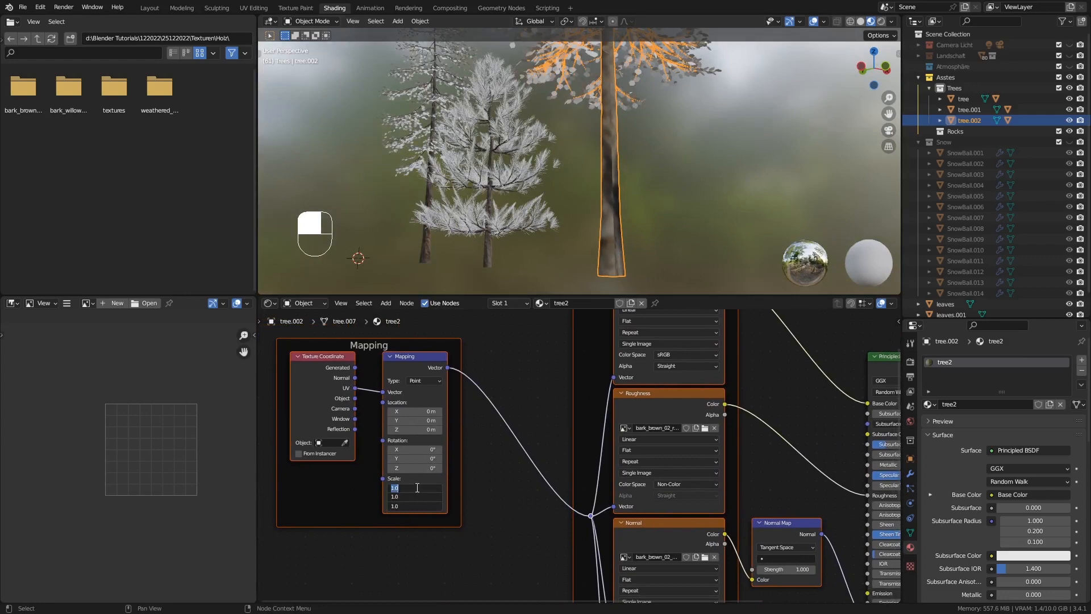
pyautogui.write('5')
pyautogui.press('Return')
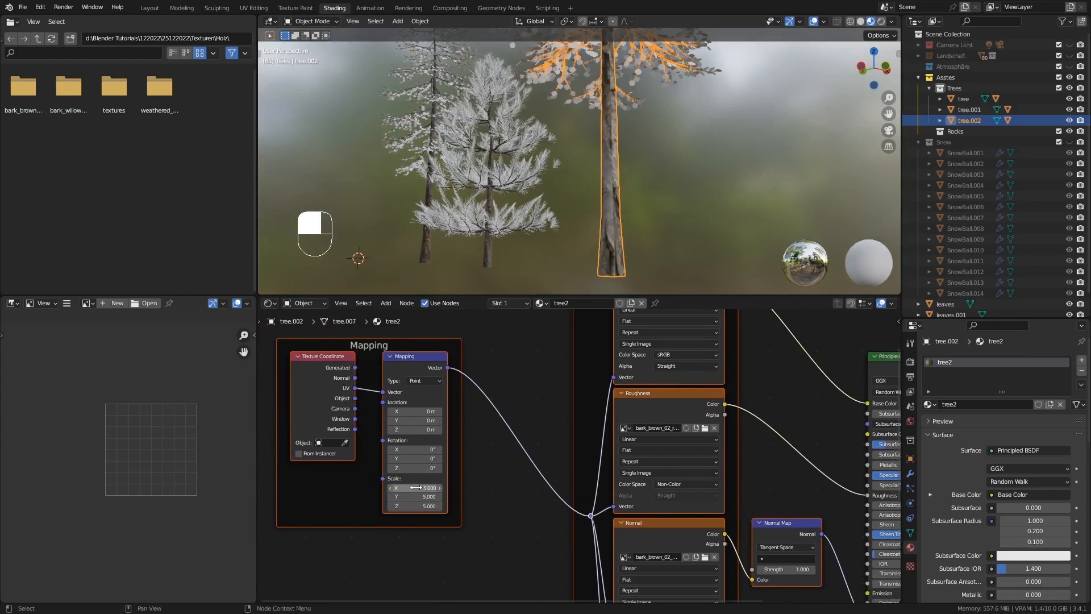
# Stretch the bark tiling on the tall fir's trunk by setting the Mapping scale to X 14.6 and Y 6.9
pyautogui.moveTo(578, 233); pyautogui.dragTo(608, 139, button='middle')
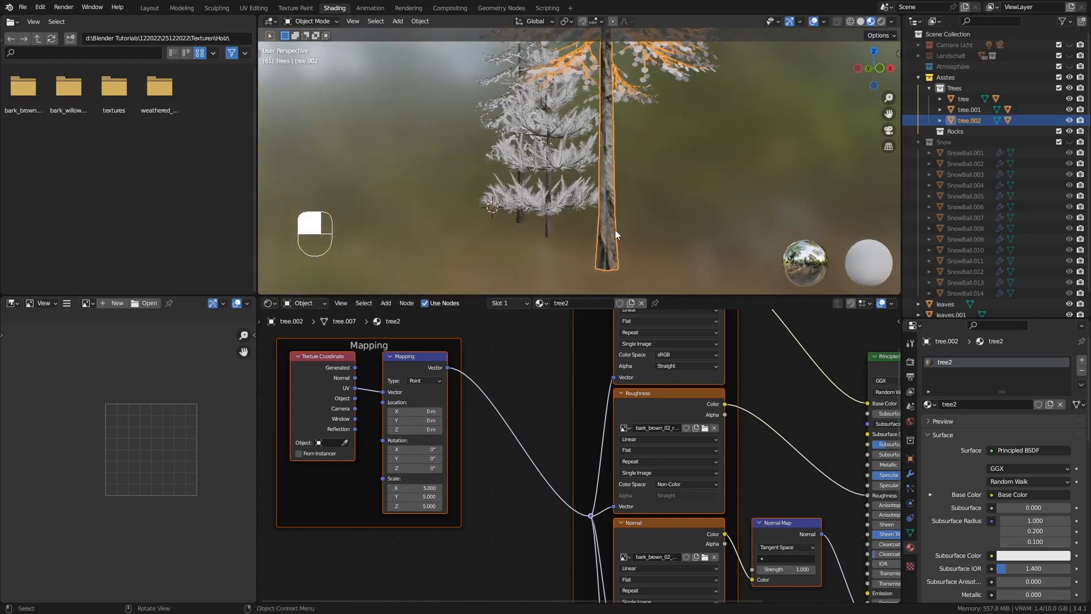
pyautogui.keyDown('ctrl'); pyautogui.moveTo(615, 230); pyautogui.dragTo(635, 193, button='middle'); pyautogui.keyUp('ctrl')
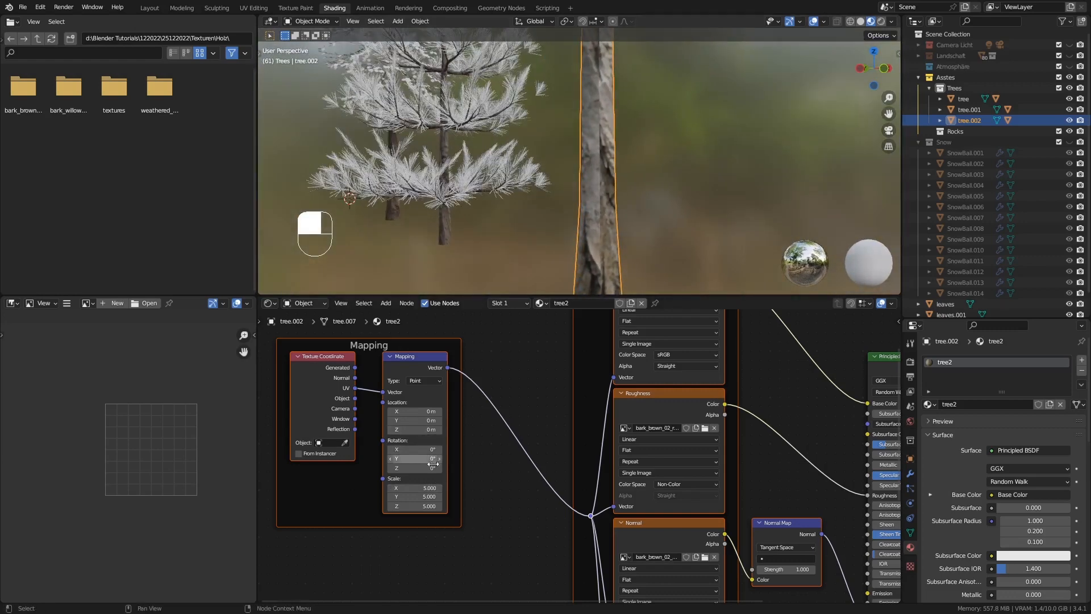
pyautogui.moveTo(421, 498); pyautogui.dragTo(550, 487)
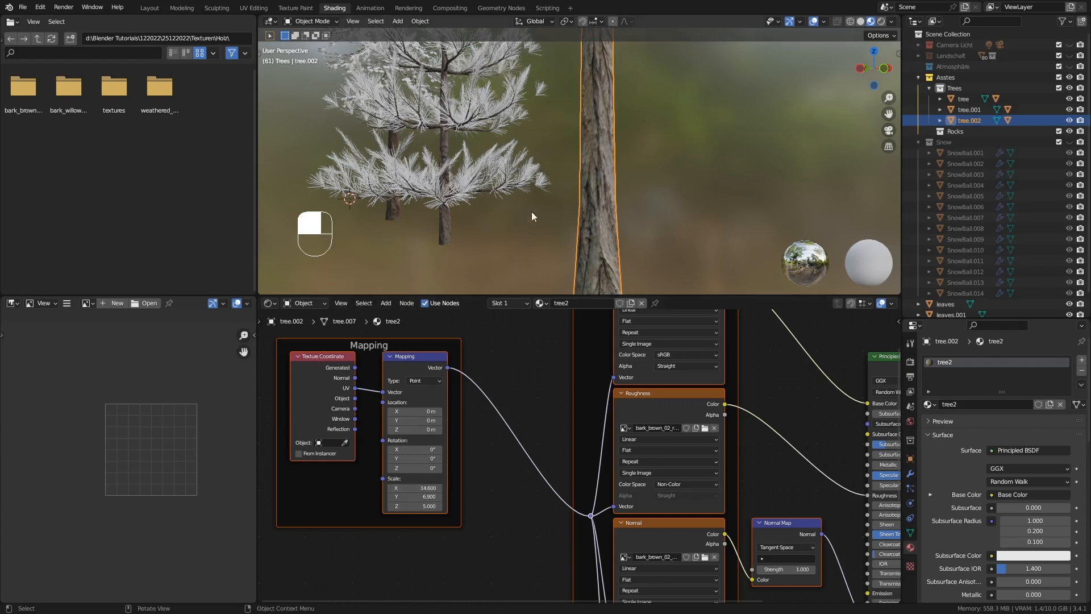
pyautogui.moveTo(531, 211); pyautogui.dragTo(560, 201, button='middle')
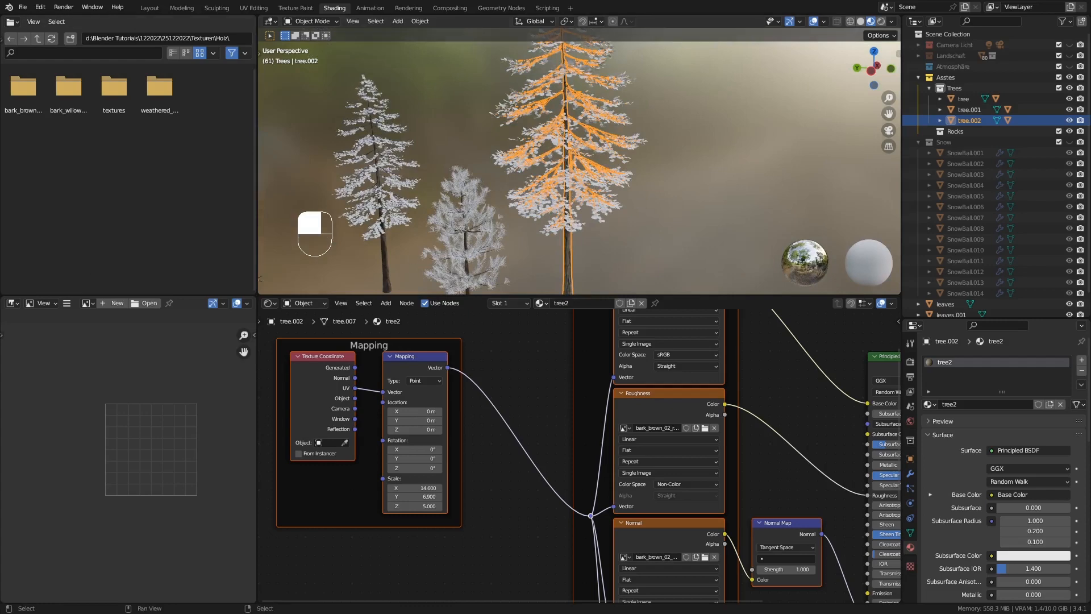
# Select the tall fir's foliage, leaves.002, and create a new material named leave1 on it
pyautogui.moveTo(525, 214); pyautogui.dragTo(571, 211, button='middle')
pyautogui.click(570, 208)
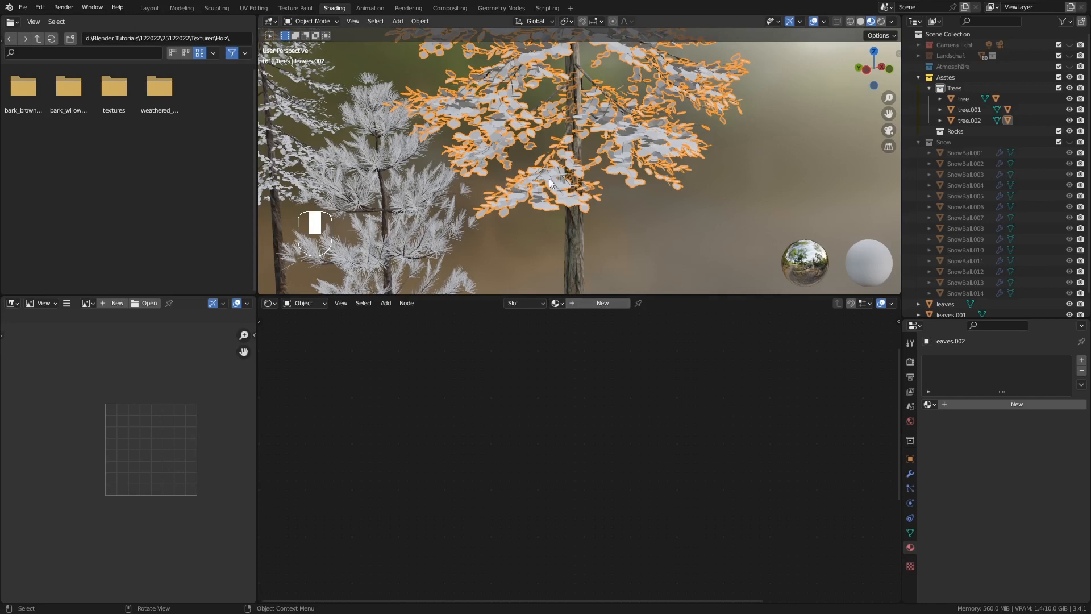
pyautogui.click(595, 302)
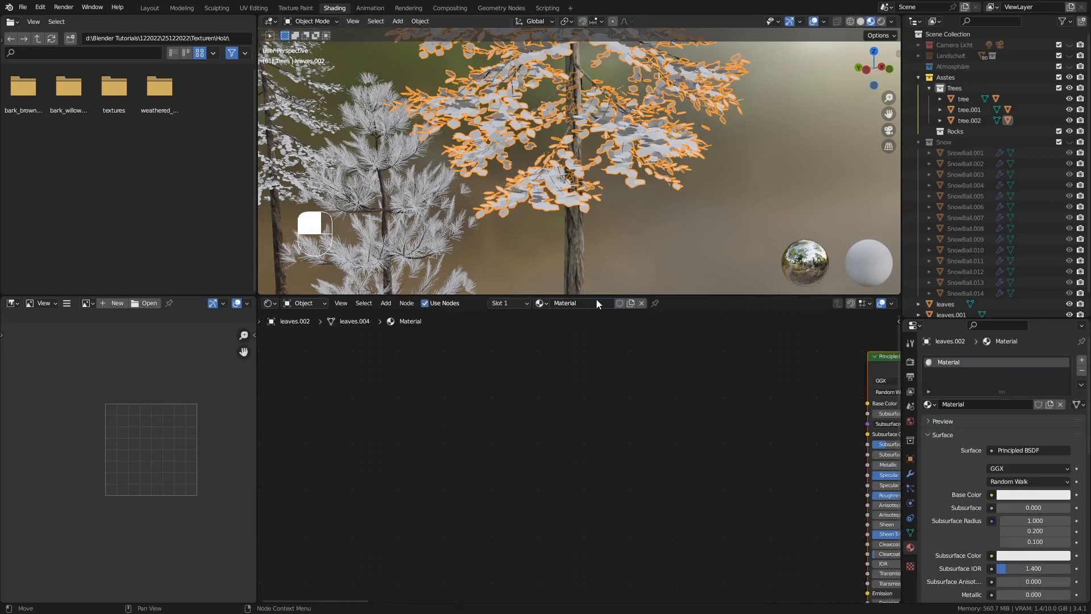
pyautogui.click(596, 299)
pyautogui.press('BackSpace')
pyautogui.press('Return')
pyautogui.press('Home')
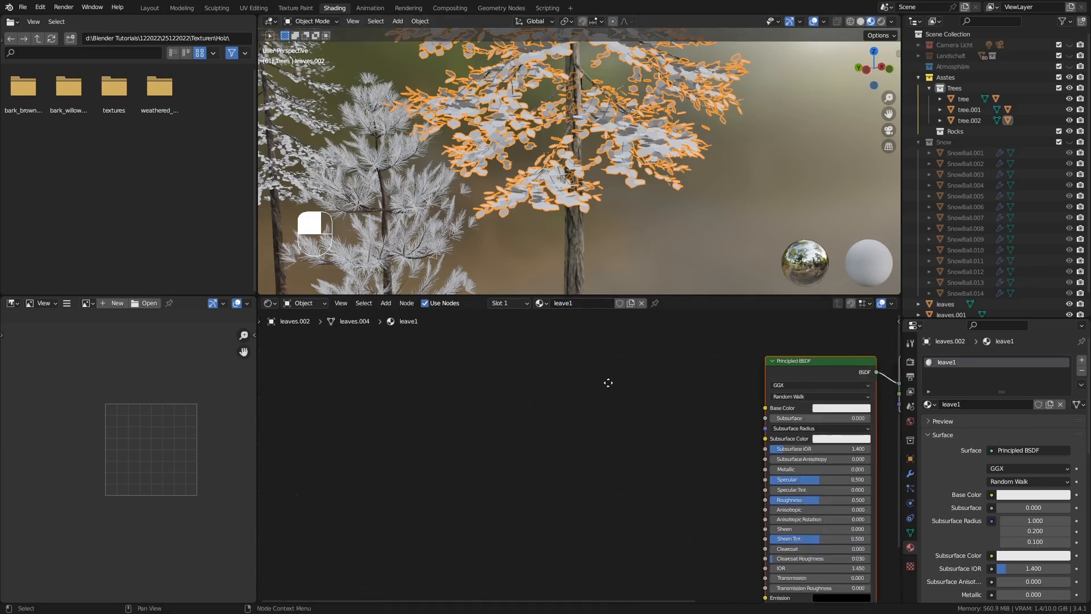
# Set the Principled BSDF base color of leave1 to a dark green
pyautogui.click(643, 396)
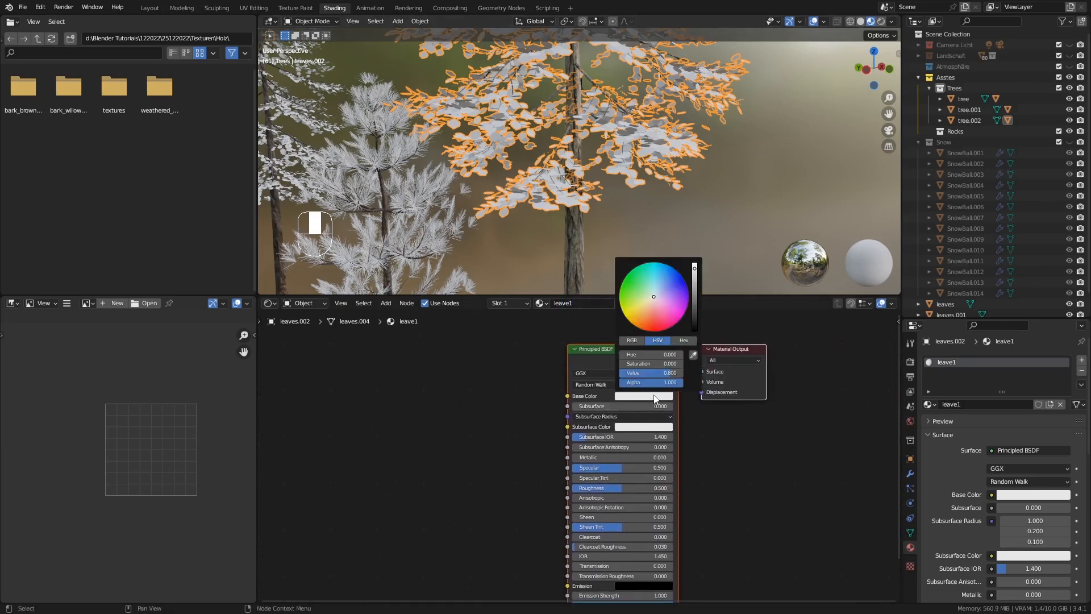
pyautogui.moveTo(653, 293); pyautogui.dragTo(622, 286)
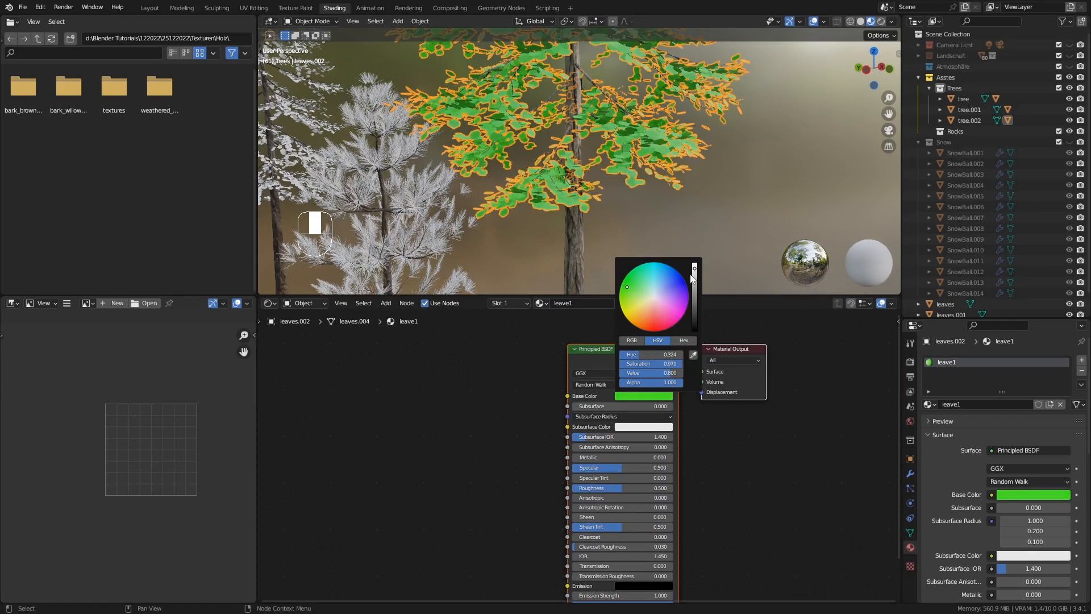
pyautogui.moveTo(694, 275); pyautogui.dragTo(694, 302)
pyautogui.click(492, 406)
# Spread the Principled BSDF and Material Output nodes apart and add a Translucent BSDF above the Principled BSDF
pyautogui.moveTo(577, 360); pyautogui.dragTo(448, 395)
pyautogui.moveTo(727, 346); pyautogui.dragTo(783, 350)
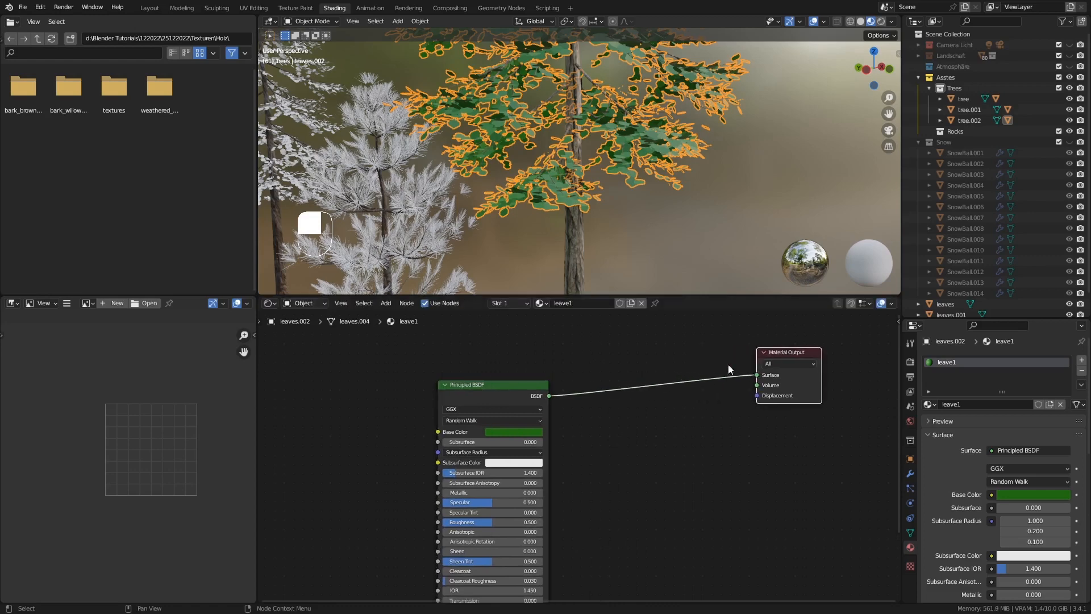
pyautogui.moveTo(536, 396); pyautogui.dragTo(474, 432)
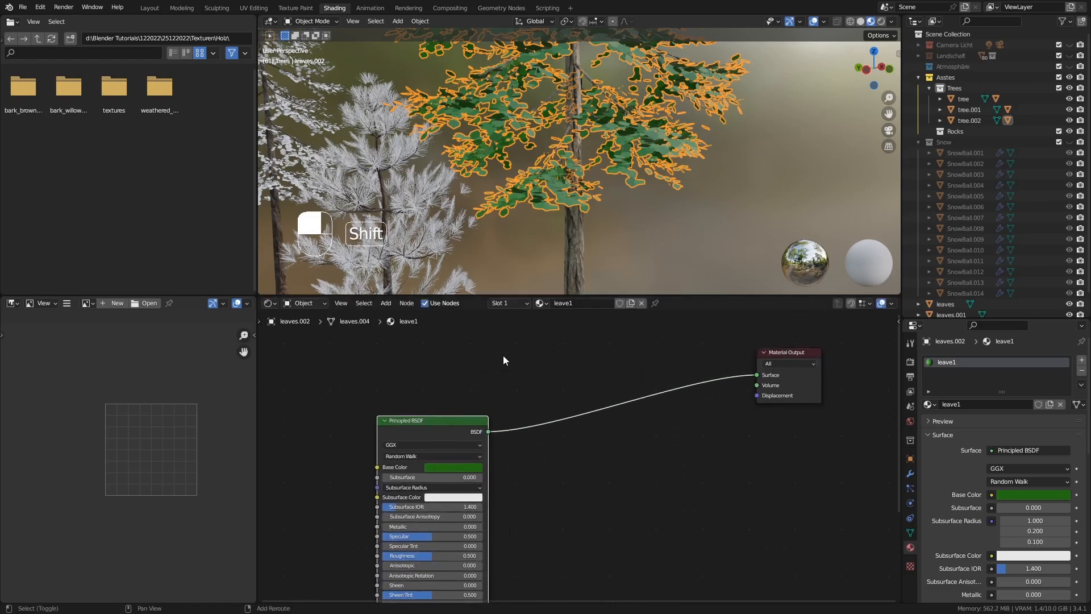
pyautogui.hotkey('shift', 'a')
pyautogui.moveTo(500, 348)
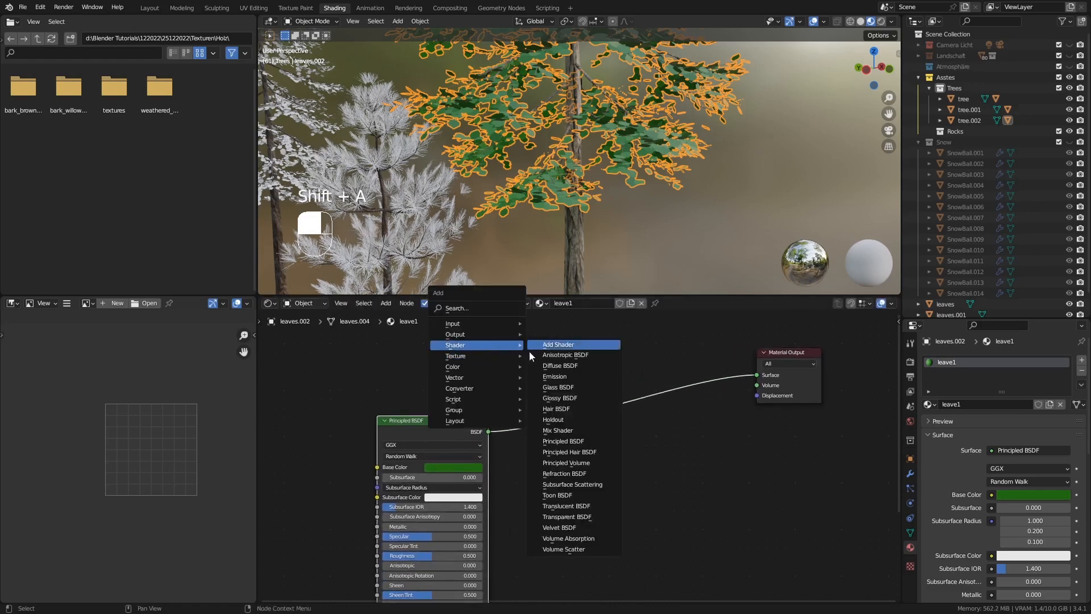
pyautogui.click(581, 506)
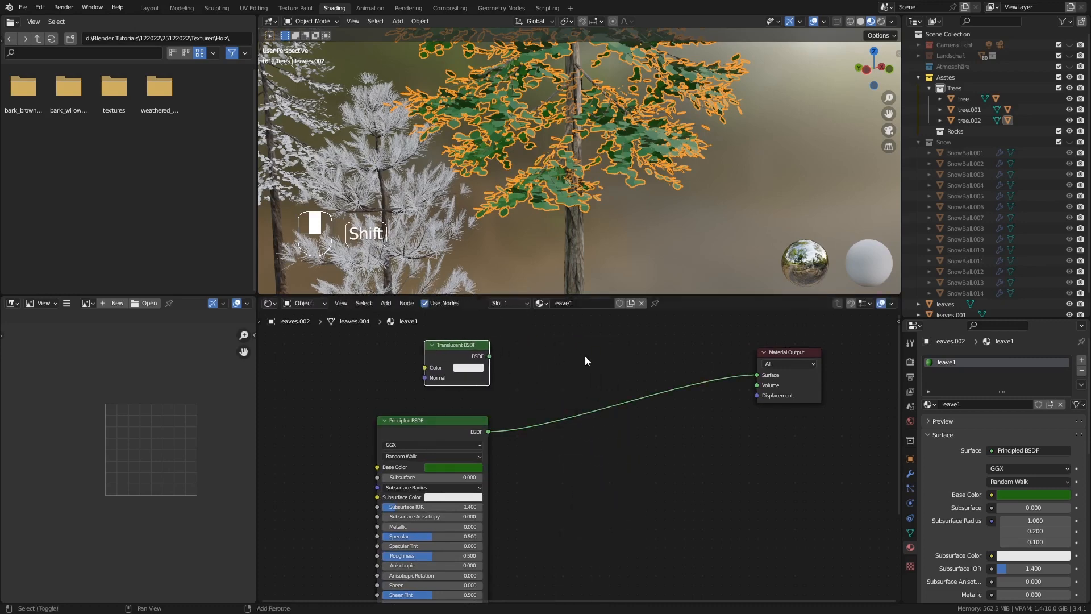
# Insert a Mix Shader before the Material Output and connect the Translucent BSDF to its second shader input
pyautogui.hotkey('shift', 'a')
pyautogui.moveTo(585, 356)
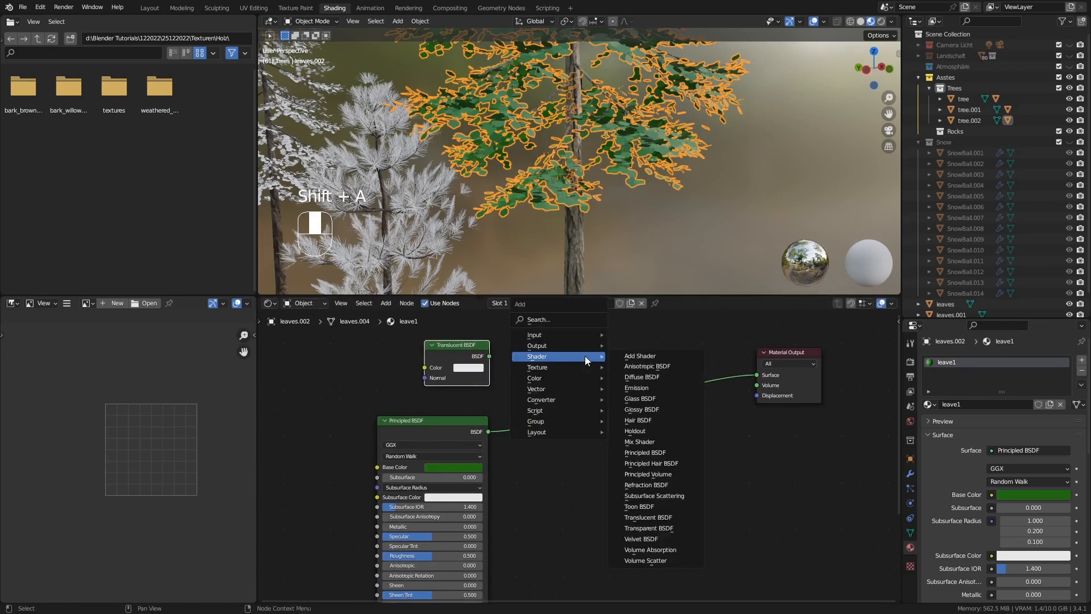
pyautogui.click(663, 442)
pyautogui.click(666, 393)
pyautogui.moveTo(493, 357); pyautogui.dragTo(638, 416)
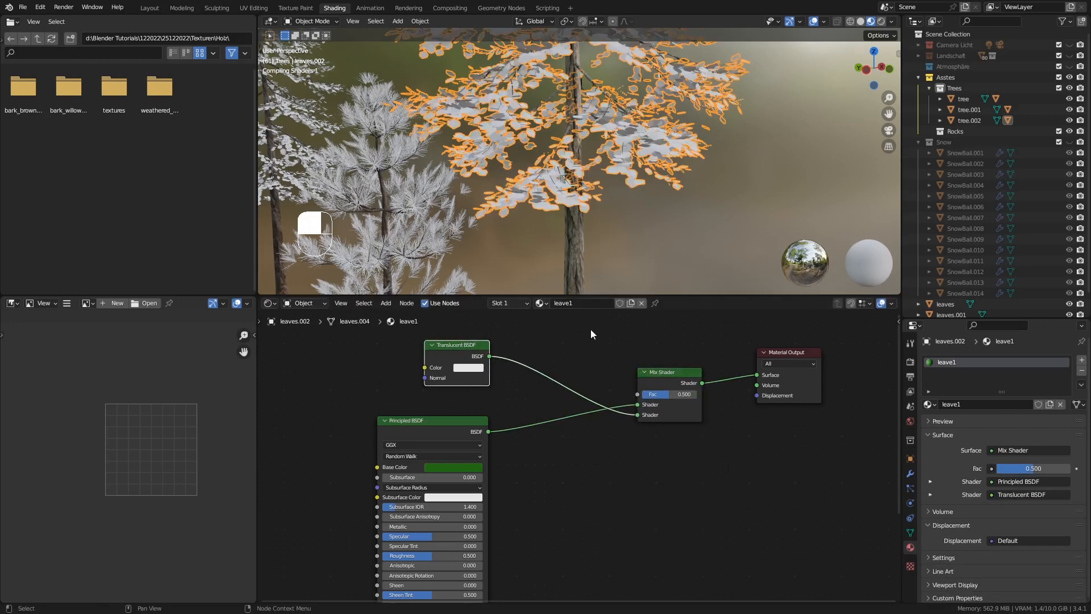
# Adjust leave1's Principled BSDF base color to a deeper, more saturated green
pyautogui.moveTo(611, 196)
pyautogui.mouseDown(button='middle')
pyautogui.moveTo(629, 207)
pyautogui.moveTo(619, 209)
pyautogui.mouseUp(button='middle')
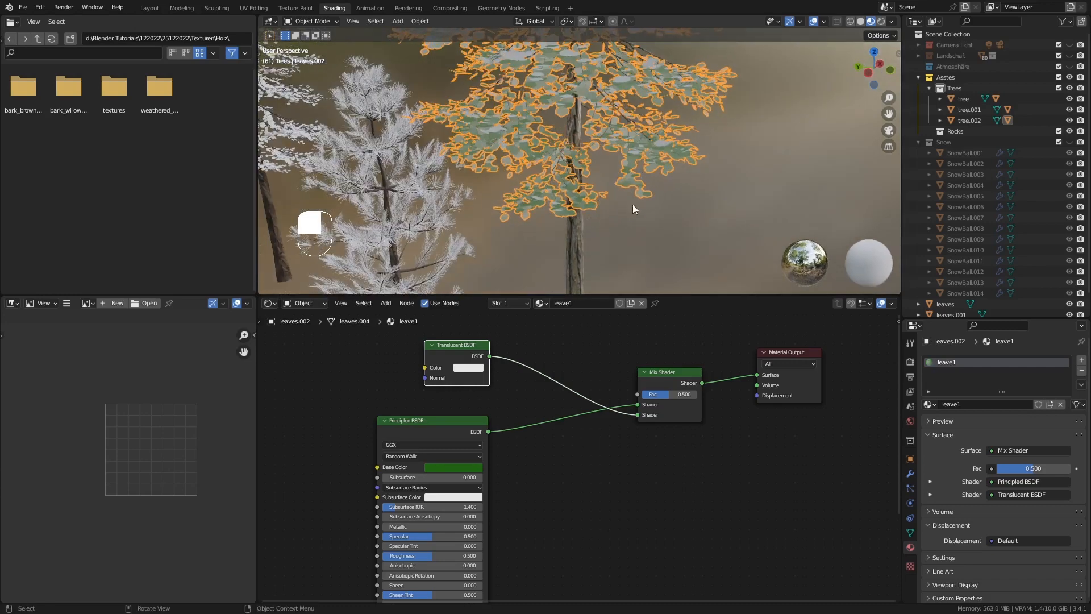
pyautogui.moveTo(623, 194); pyautogui.dragTo(567, 187, button='middle')
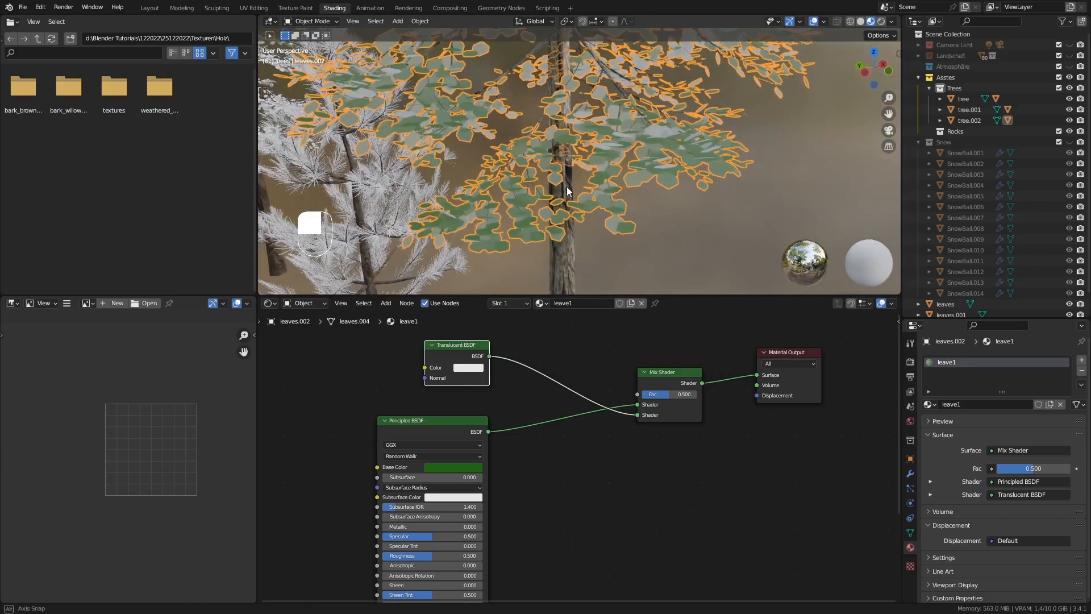
pyautogui.click(460, 467)
pyautogui.moveTo(505, 372); pyautogui.dragTo(504, 377)
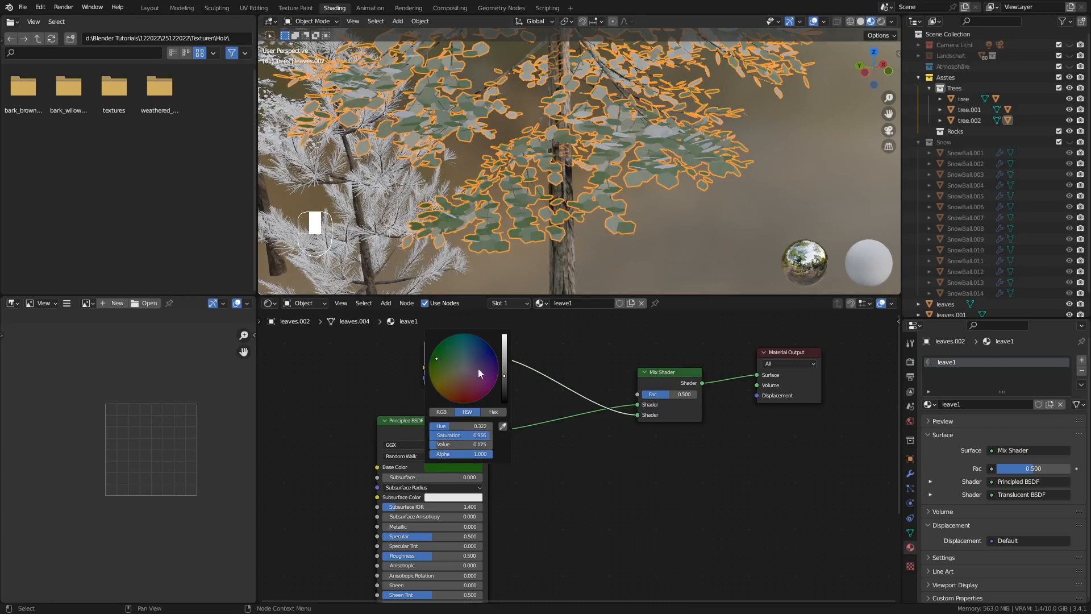
pyautogui.moveTo(437, 358); pyautogui.dragTo(435, 350)
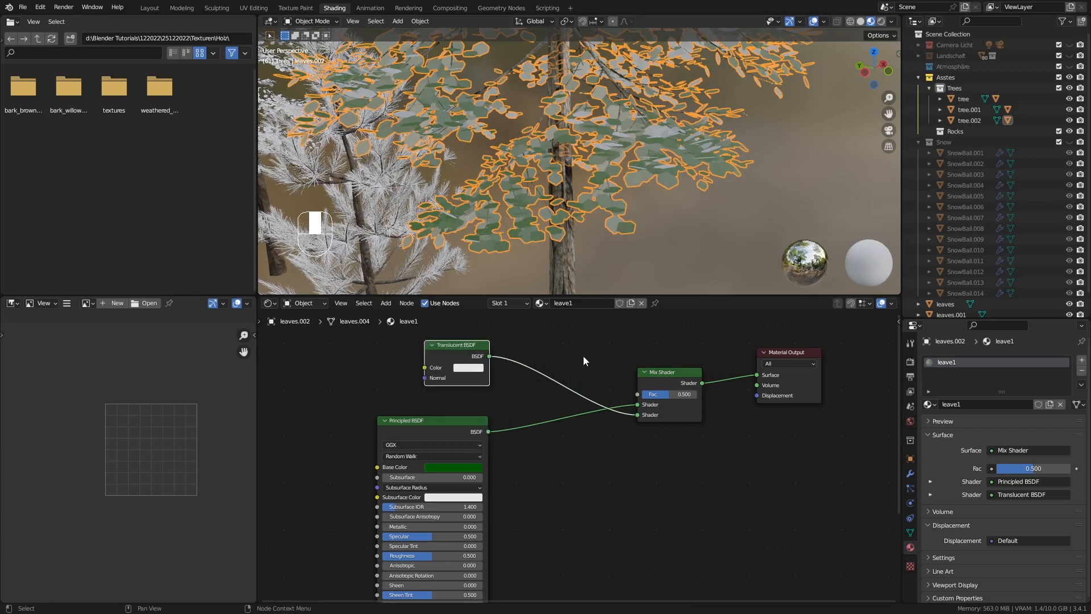
# Darken the Translucent BSDF color to a gray with a value of 0.343
pyautogui.click(468, 367)
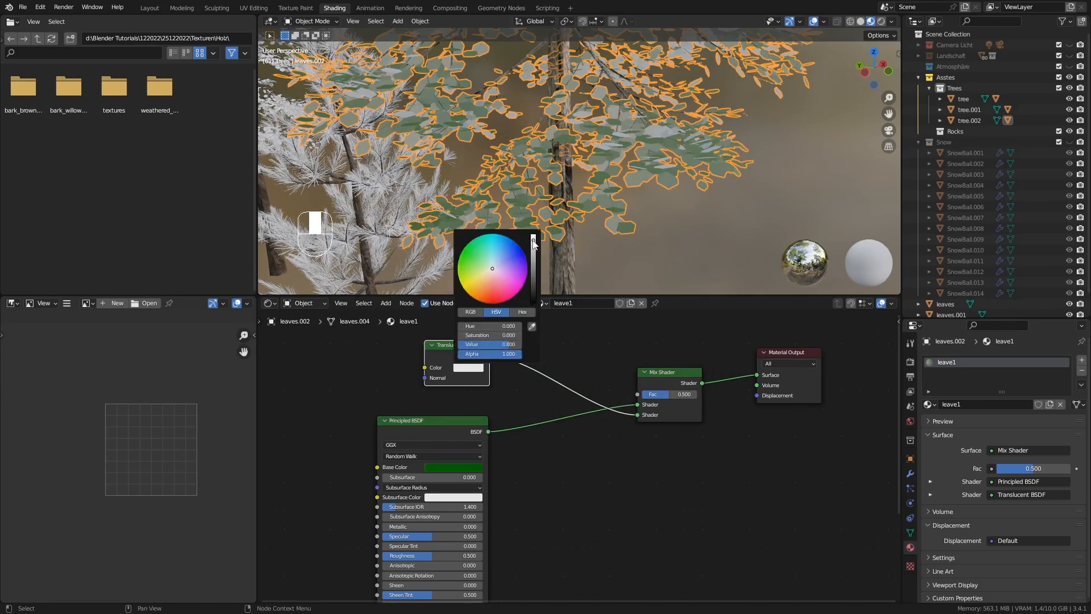
pyautogui.moveTo(533, 241); pyautogui.dragTo(534, 260)
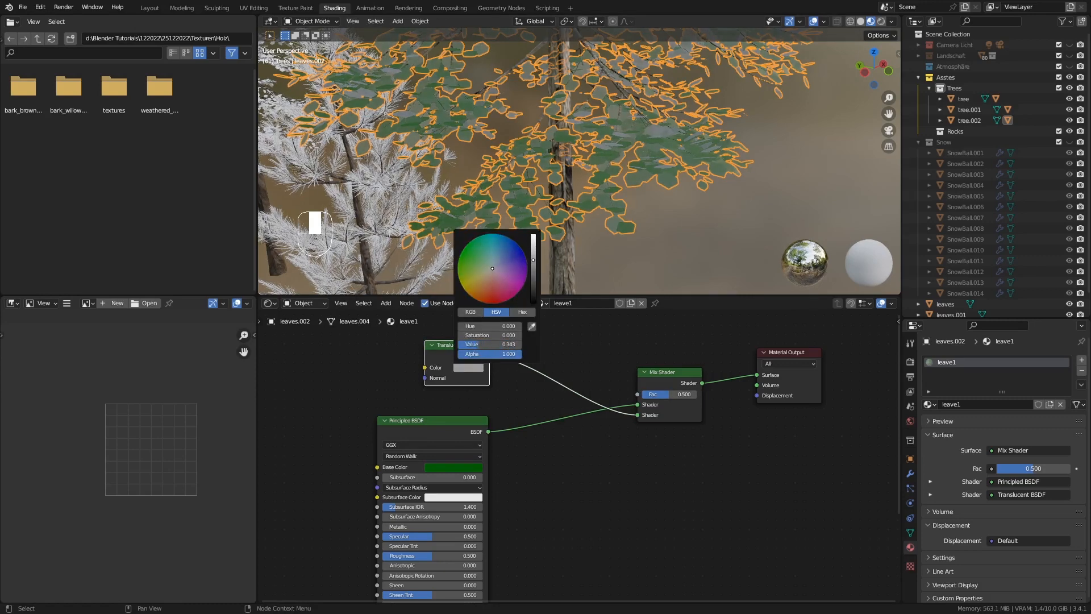
pyautogui.keyDown('ctrl'); pyautogui.moveTo(654, 218); pyautogui.dragTo(606, 262, button='middle'); pyautogui.keyUp('ctrl')
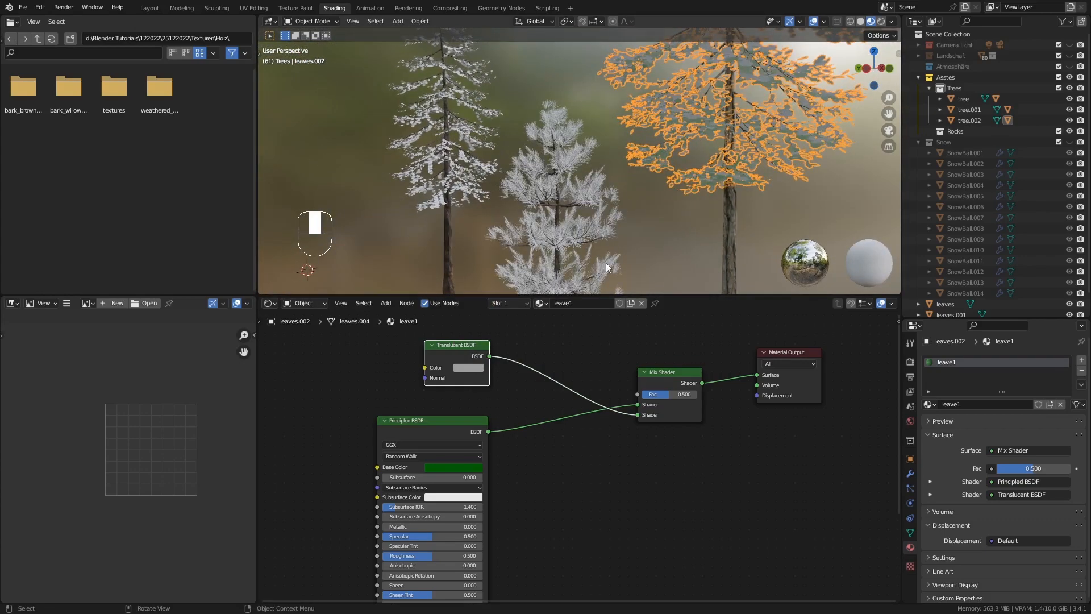
# Link the leave1 material from the tallest tree's leaves to the leaves of the tree bearing no leaf material at the far side
pyautogui.click(456, 183)
pyautogui.click(424, 206)
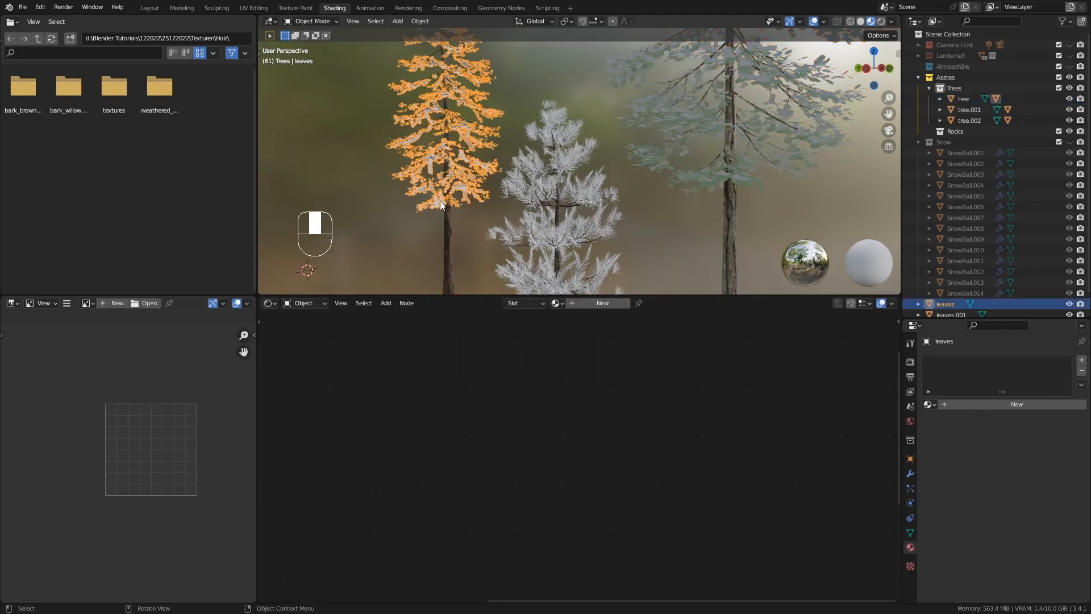
pyautogui.moveTo(412, 153); pyautogui.dragTo(440, 158, button='middle')
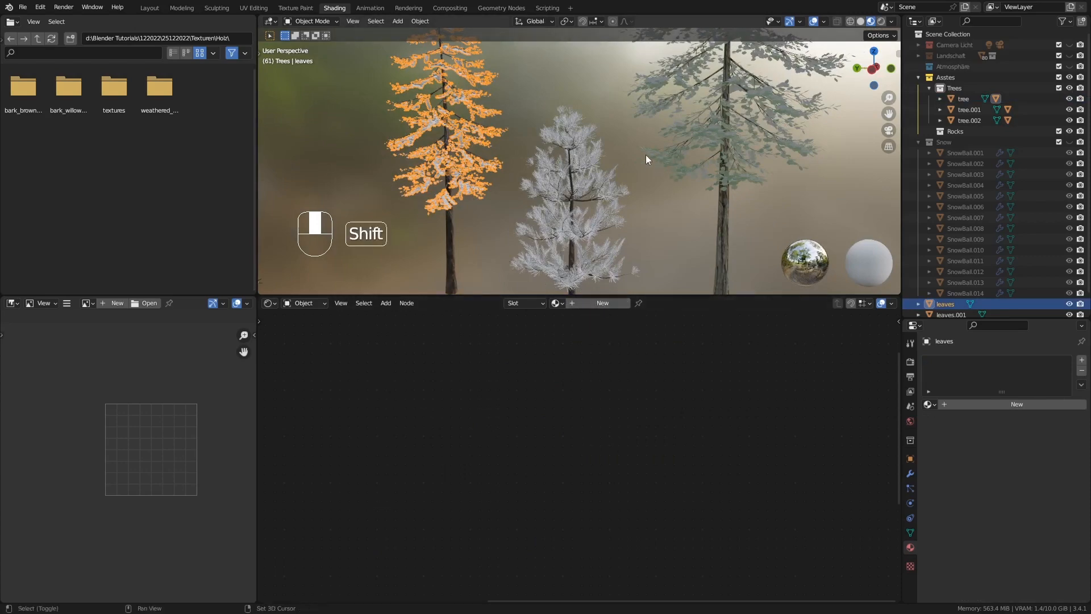
pyautogui.keyDown('shift'); pyautogui.click(640, 118); pyautogui.keyUp('shift')
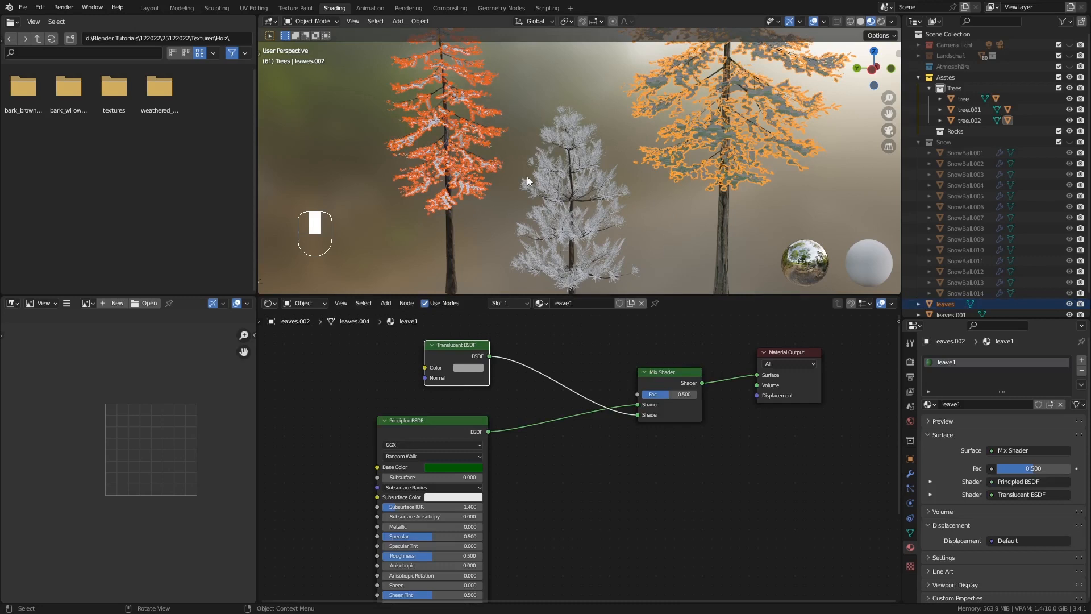
pyautogui.hotkey('ctrl', 'l')
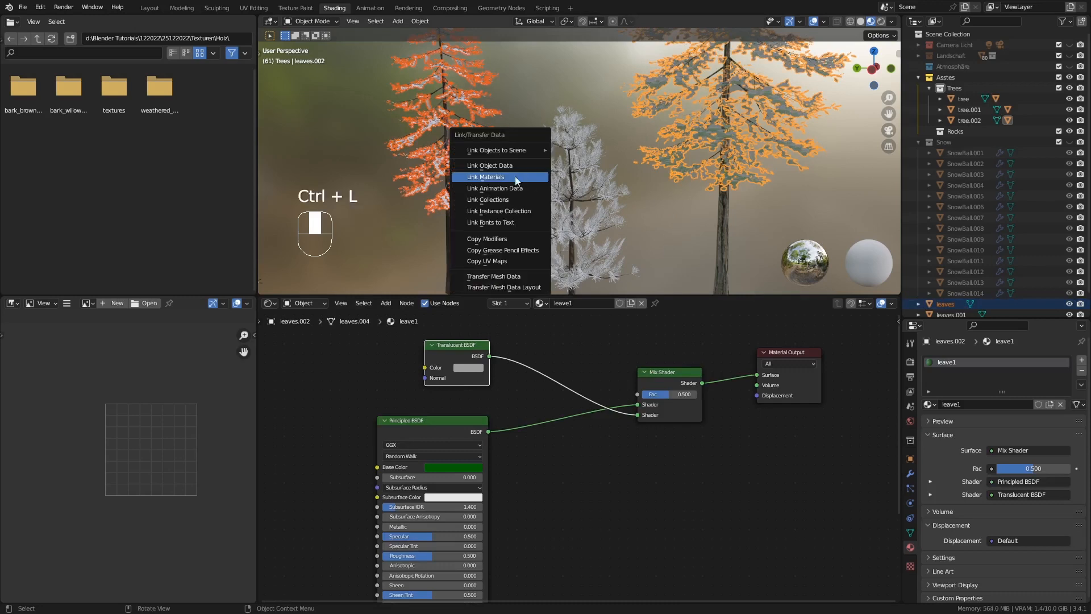
pyautogui.click(500, 176)
# Make the material on the object named leaves a single-user copy and rename it leave2
pyautogui.click(446, 225)
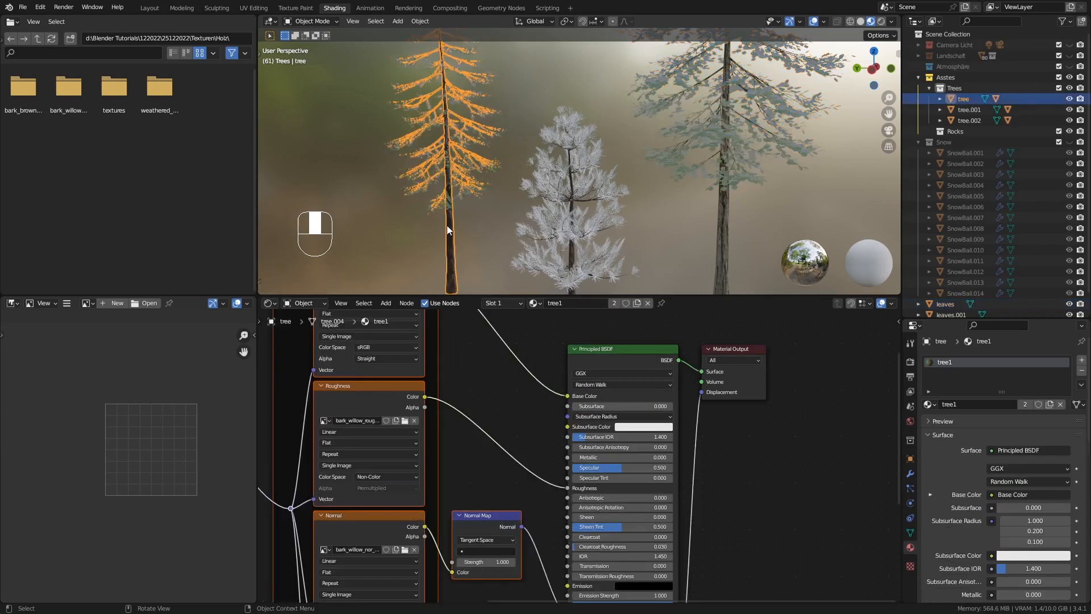
pyautogui.click(438, 205)
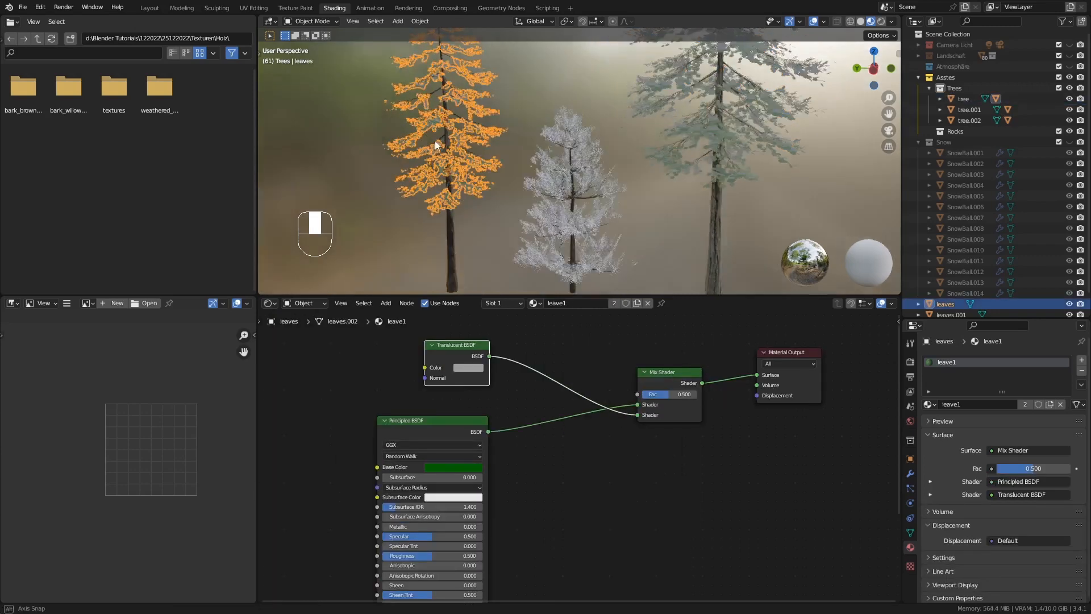
pyautogui.moveTo(435, 141)
pyautogui.mouseDown(button='middle')
pyautogui.moveTo(449, 139)
pyautogui.moveTo(437, 136)
pyautogui.mouseUp(button='middle')
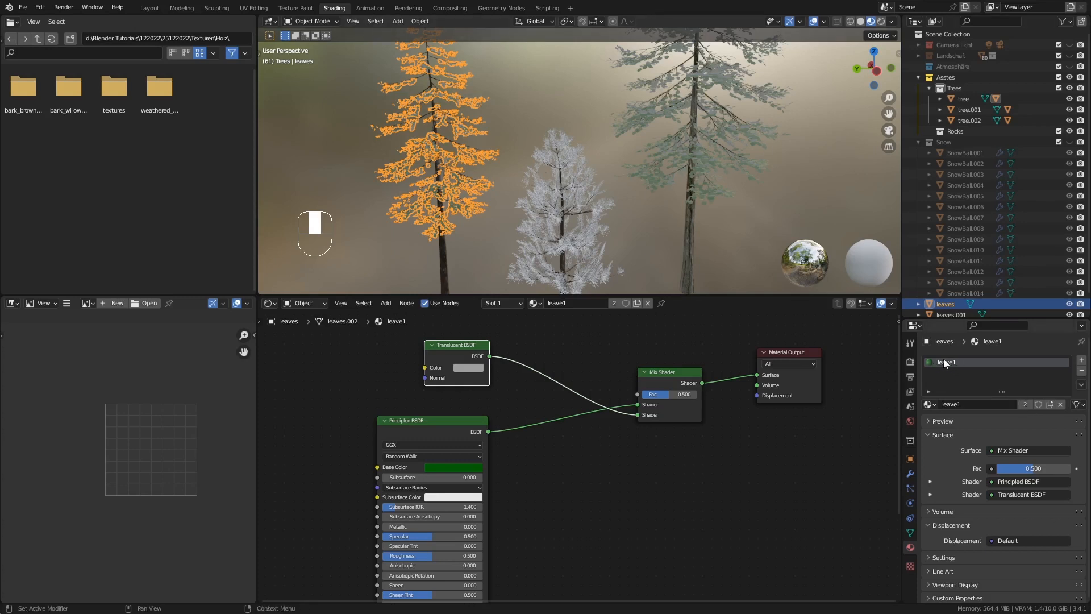
pyautogui.click(1025, 404)
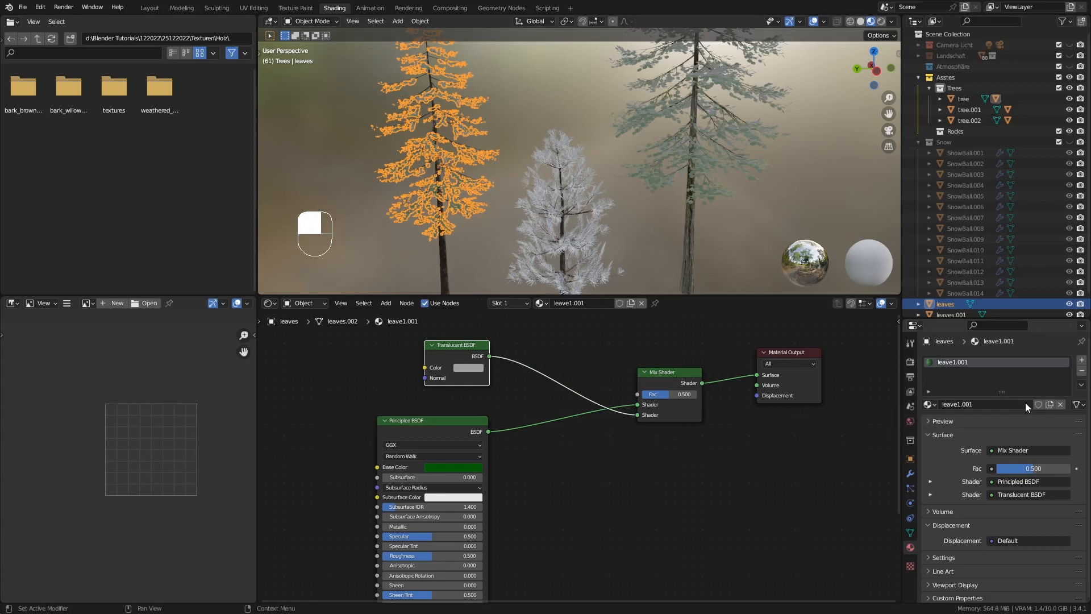
pyautogui.click(981, 403)
pyautogui.click(956, 405)
pyautogui.moveTo(958, 405); pyautogui.dragTo(989, 406)
pyautogui.write('2')
pyautogui.press('Return')
# Set leave2's Principled BSDF base color to olive yellow with hue 0.195, saturation about 0.89 and value about 0.33
pyautogui.click(461, 464)
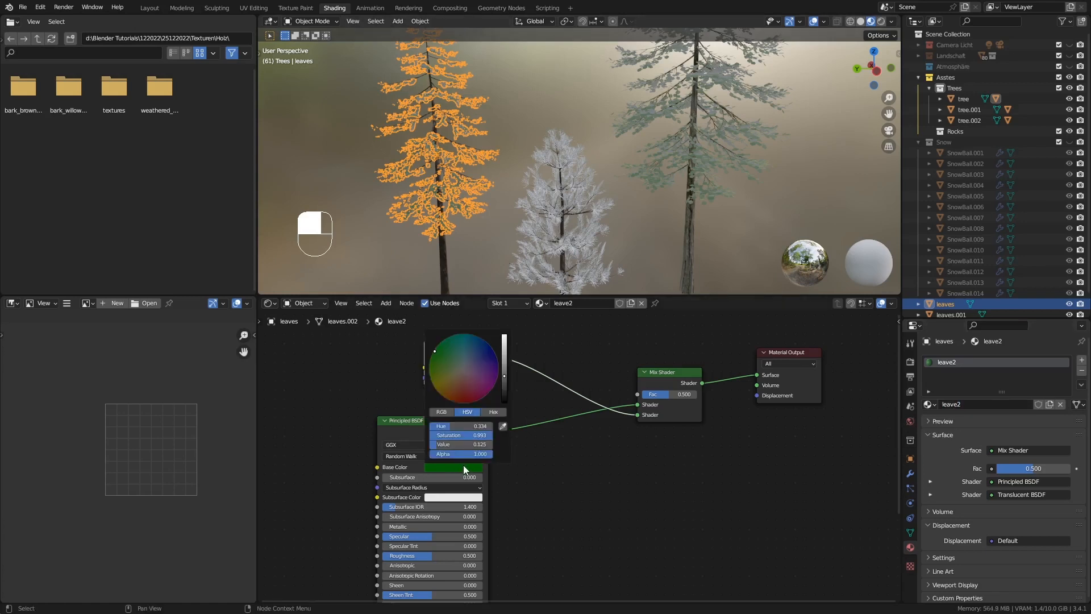
pyautogui.click(443, 363)
pyautogui.moveTo(443, 372); pyautogui.dragTo(505, 361)
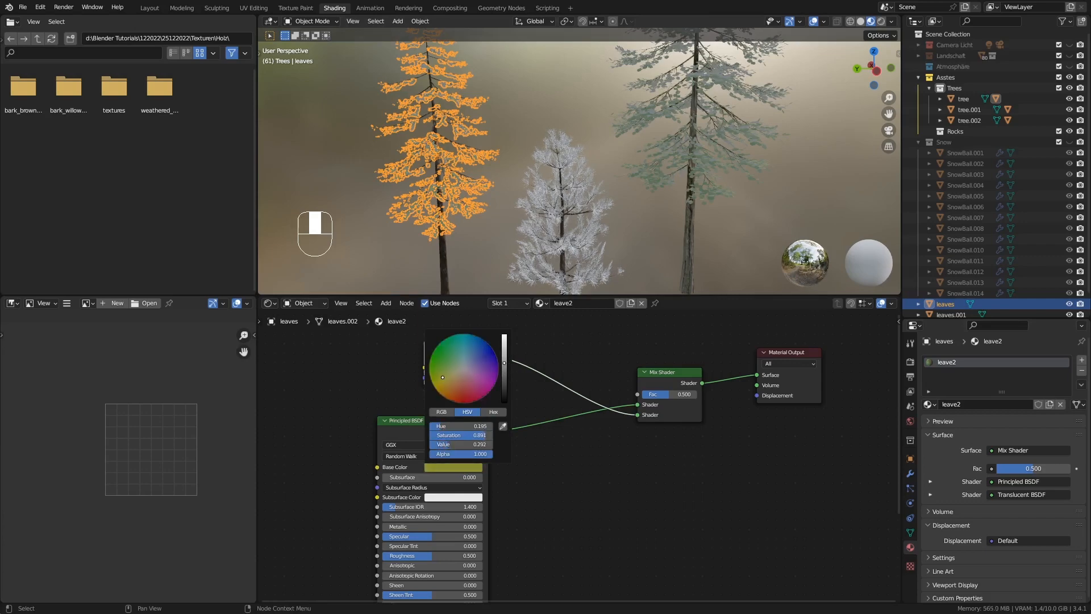
pyautogui.click(467, 228)
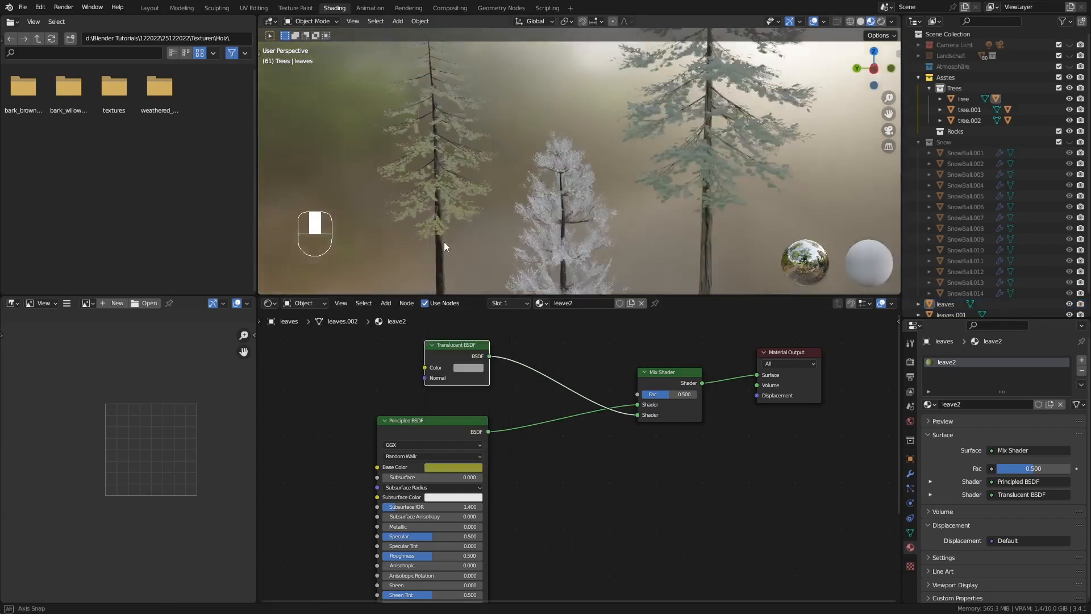
pyautogui.moveTo(463, 157); pyautogui.dragTo(435, 189, button='middle')
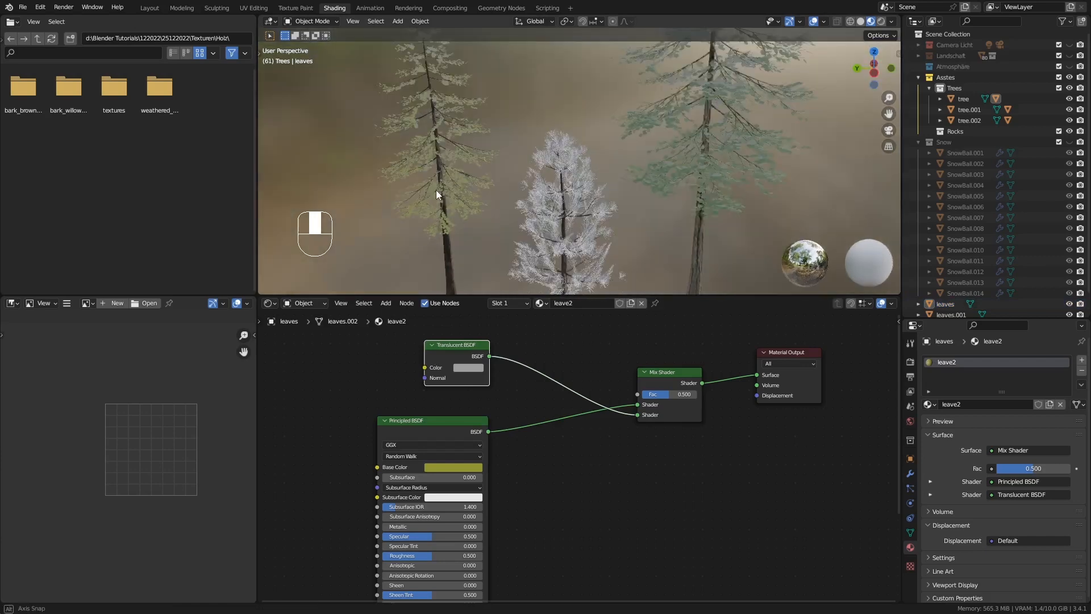
# Darken leave2's Translucent BSDF color to a gray with value 0.146 and lower the Mix Shader factor to 0.341
pyautogui.click(467, 368)
pyautogui.moveTo(535, 263); pyautogui.dragTo(533, 275)
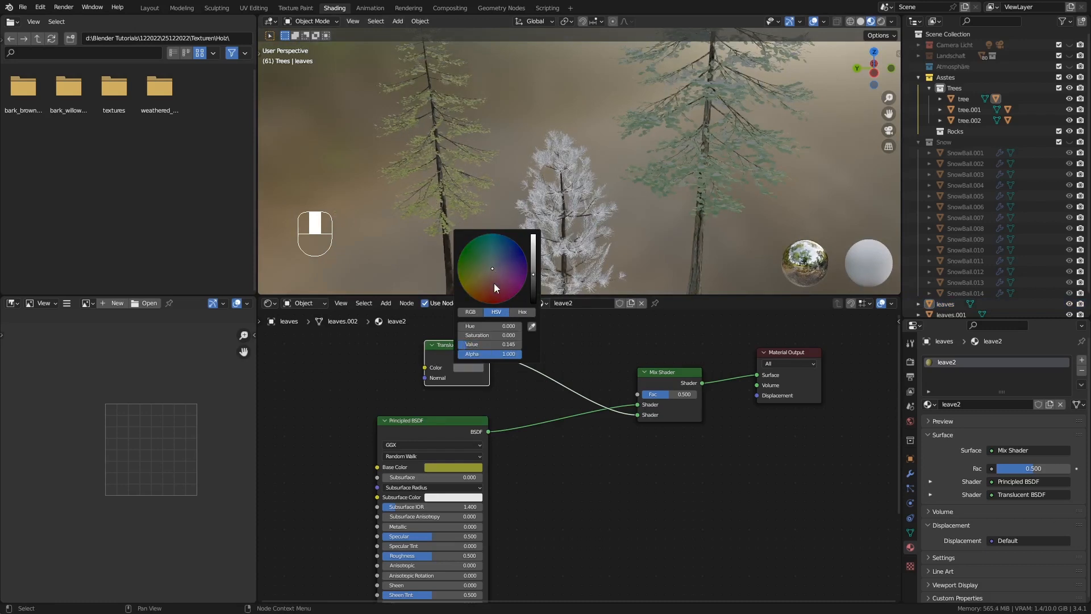
pyautogui.moveTo(669, 392); pyautogui.dragTo(661, 394)
pyautogui.moveTo(594, 441); pyautogui.dragTo(582, 431, button='middle')
# Link the leave2 material from the object named leaves to the smallest tree's leaves
pyautogui.moveTo(531, 213); pyautogui.dragTo(560, 210, button='middle')
pyautogui.scroll(4, 547, 235)
pyautogui.click(531, 146)
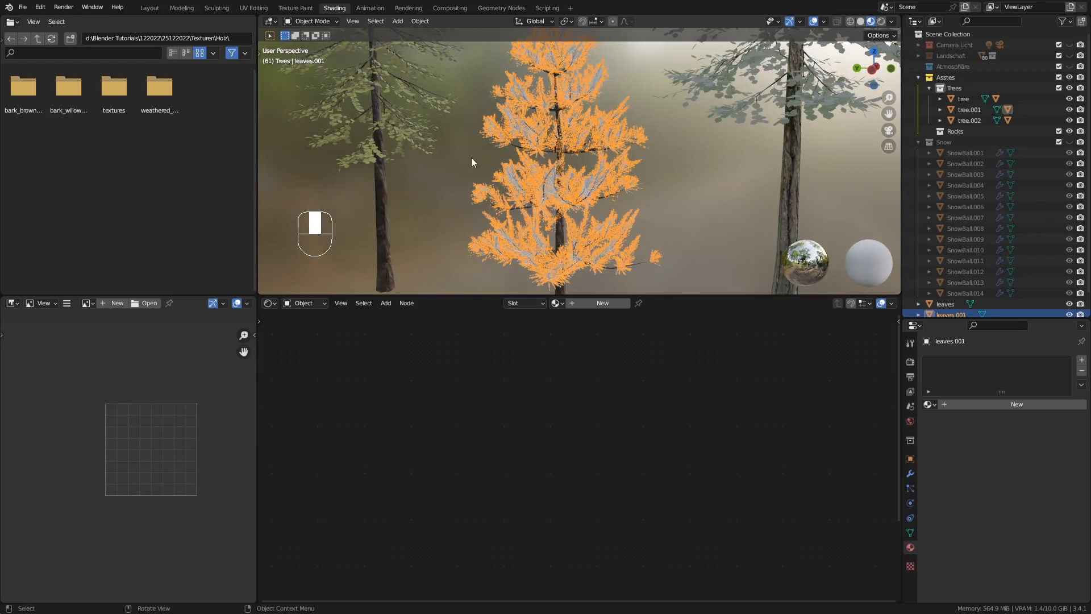
pyautogui.press('shift')
pyautogui.keyDown('shift'); pyautogui.click(344, 142); pyautogui.keyUp('shift')
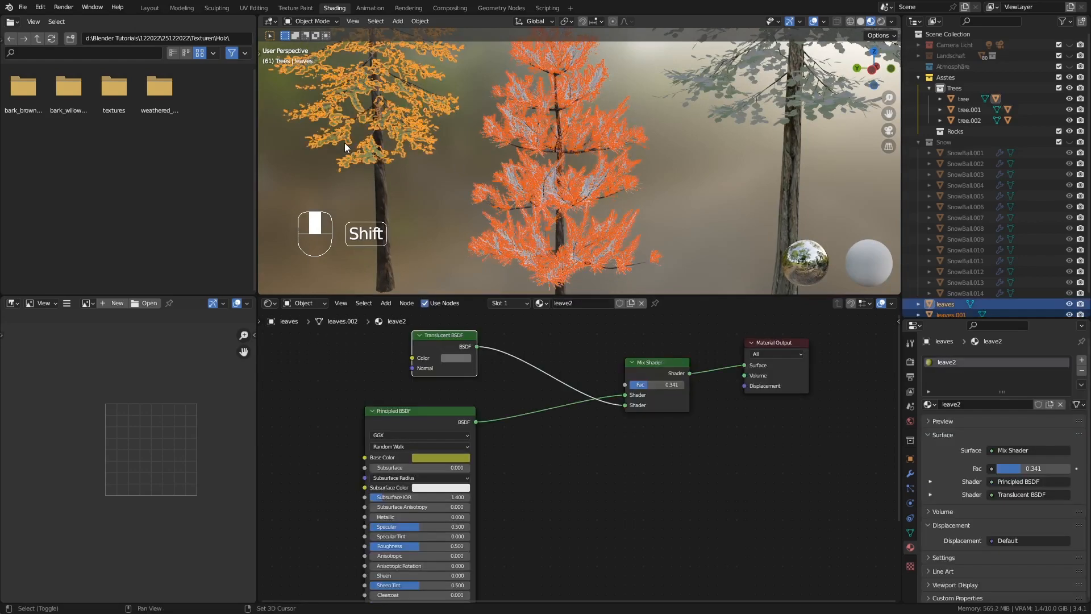
pyautogui.hotkey('ctrl', 'l')
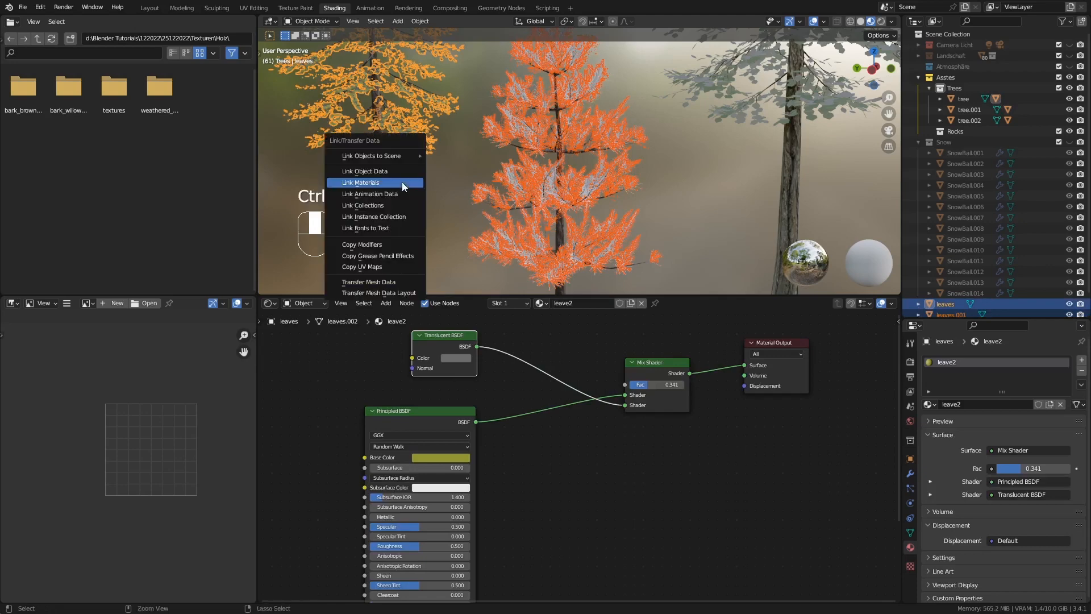
pyautogui.click(401, 182)
# Make the smallest tree's leaf material a single-user copy and rename it leave3
pyautogui.click(514, 168)
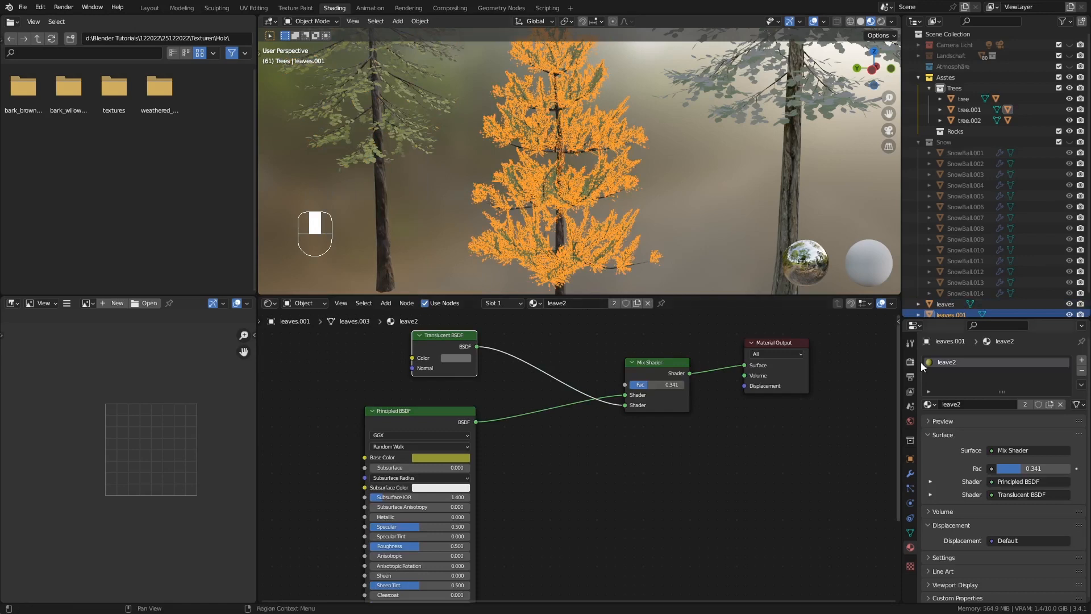
pyautogui.click(1023, 404)
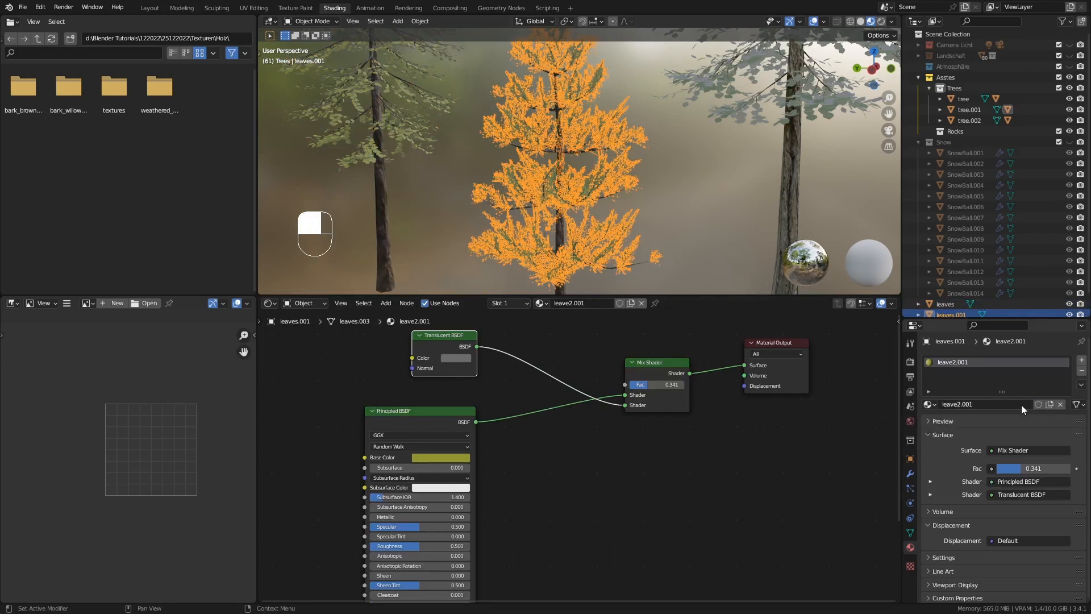
pyautogui.click(974, 405)
pyautogui.click(962, 405)
pyautogui.moveTo(958, 404); pyautogui.dragTo(995, 403)
pyautogui.write('3')
pyautogui.press('Return')
# Set leave3's base color to a dark brown with hue 0.086, saturation 0.891 and value 0.174
pyautogui.click(428, 458)
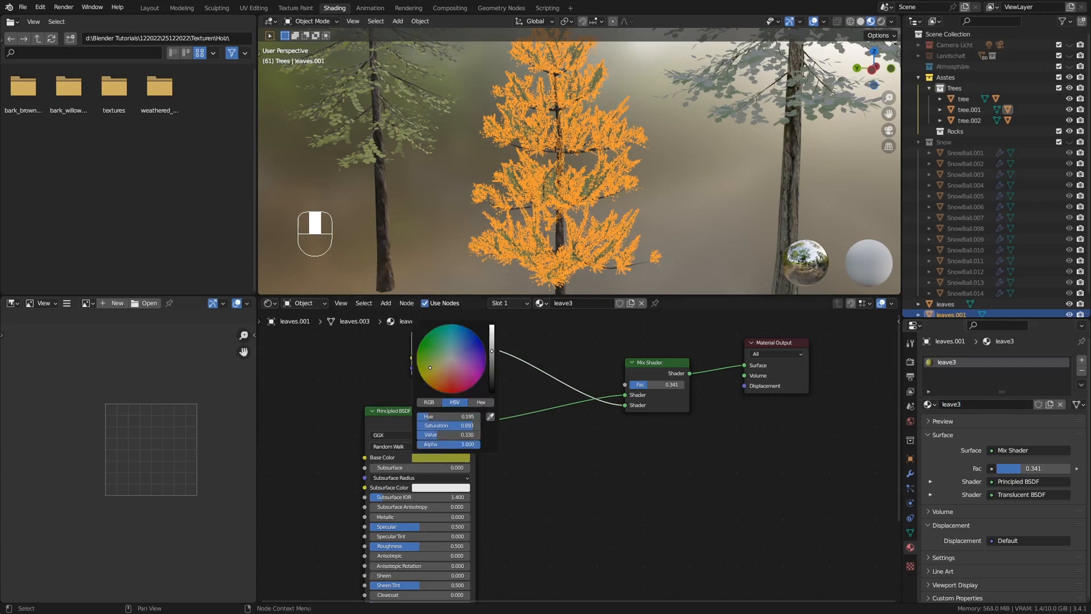
pyautogui.moveTo(431, 368)
pyautogui.mouseDown()
pyautogui.moveTo(422, 377)
pyautogui.moveTo(437, 377)
pyautogui.mouseUp()
pyautogui.moveTo(492, 351); pyautogui.dragTo(491, 362)
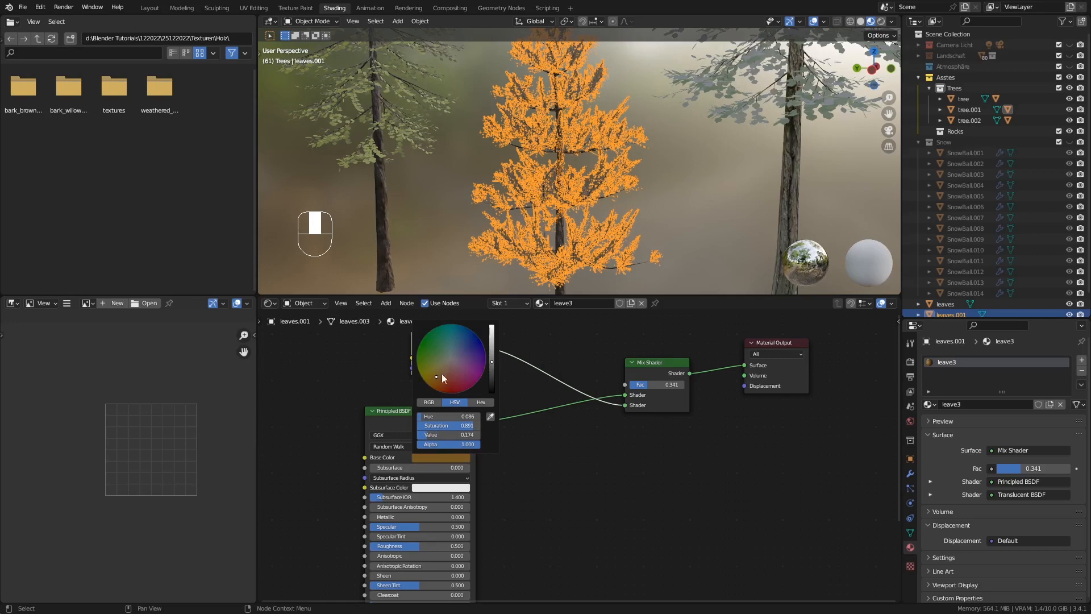
pyautogui.moveTo(656, 190)
pyautogui.mouseDown(button='middle')
pyautogui.moveTo(676, 191)
pyautogui.moveTo(656, 191)
pyautogui.mouseUp(button='middle')
# Select the tallest tree's trunk and enlarge the 3D viewport over the node editor to show all three trees
pyautogui.click(782, 177)
pyautogui.moveTo(783, 178); pyautogui.dragTo(688, 200, button='middle')
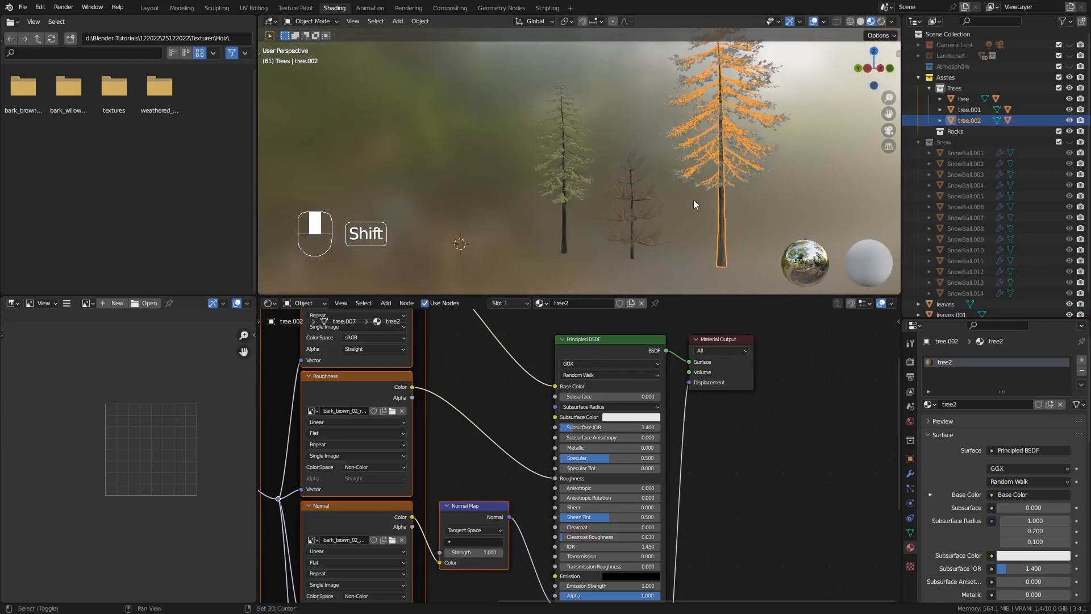
pyautogui.keyDown('shift'); pyautogui.moveTo(697, 202); pyautogui.dragTo(653, 221, button='middle'); pyautogui.keyUp('shift')
pyautogui.moveTo(663, 296); pyautogui.dragTo(660, 419)
pyautogui.moveTo(656, 312); pyautogui.dragTo(680, 323, button='middle')
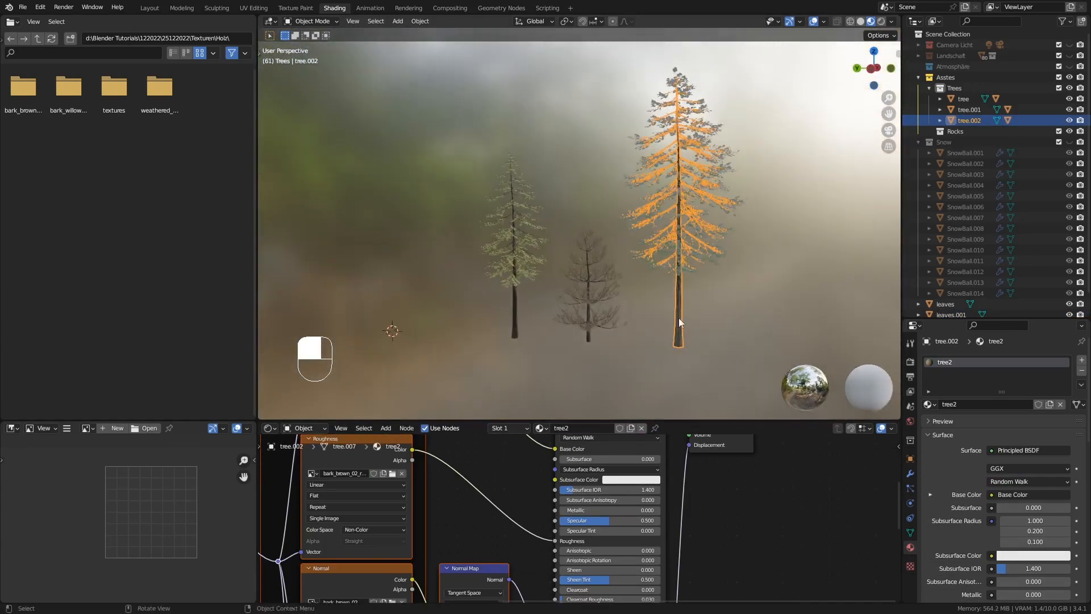
pyautogui.keyDown('shift'); pyautogui.moveTo(707, 266); pyautogui.dragTo(662, 282, button='middle'); pyautogui.keyUp('shift')
pyautogui.moveTo(662, 282); pyautogui.dragTo(698, 268, button='middle')
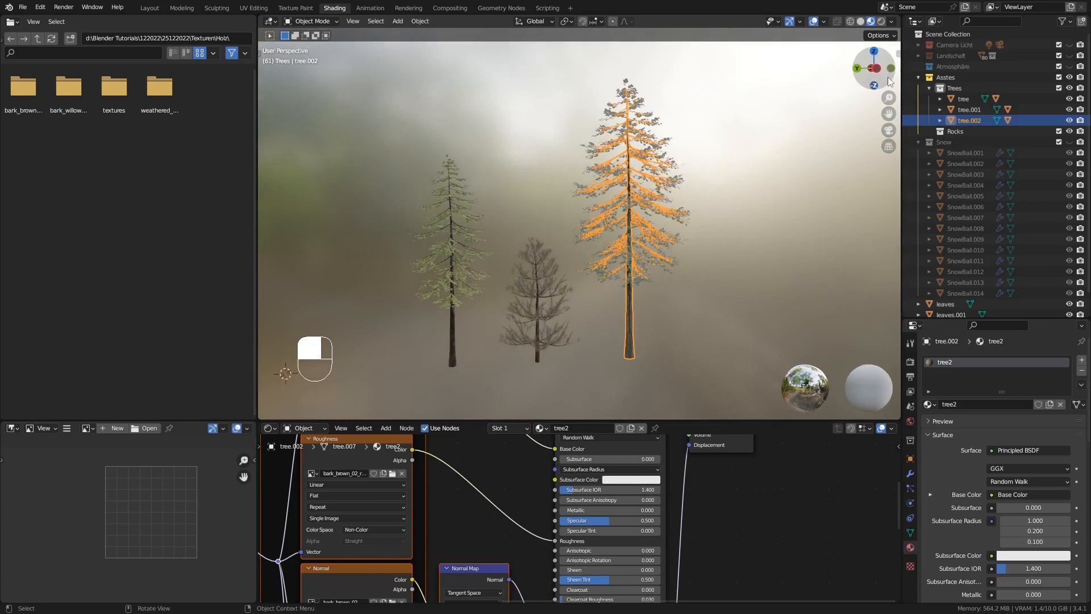
# Examine the three trees in rendered shading with nothing selected and return to material preview
pyautogui.click(881, 21)
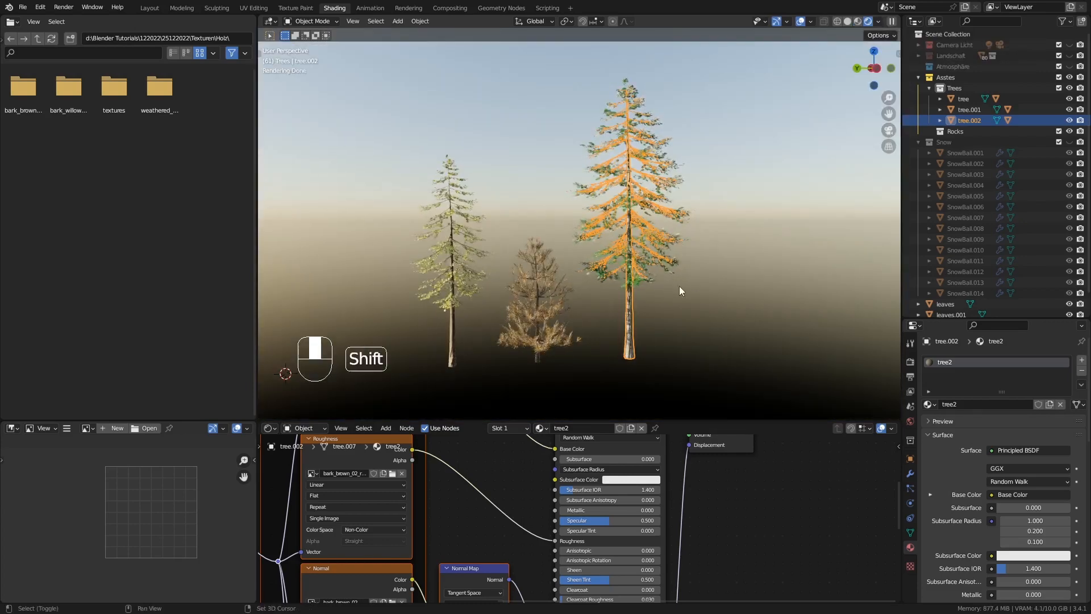
pyautogui.keyDown('shift'); pyautogui.moveTo(679, 285); pyautogui.dragTo(735, 277, button='middle'); pyautogui.keyUp('shift')
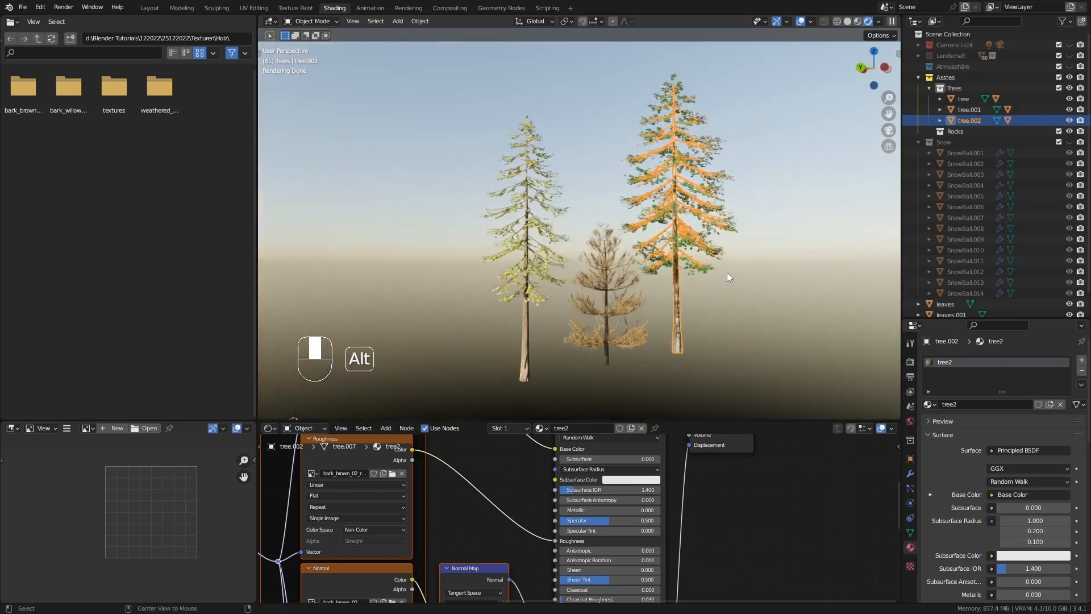
pyautogui.hotkey('alt', 'a')
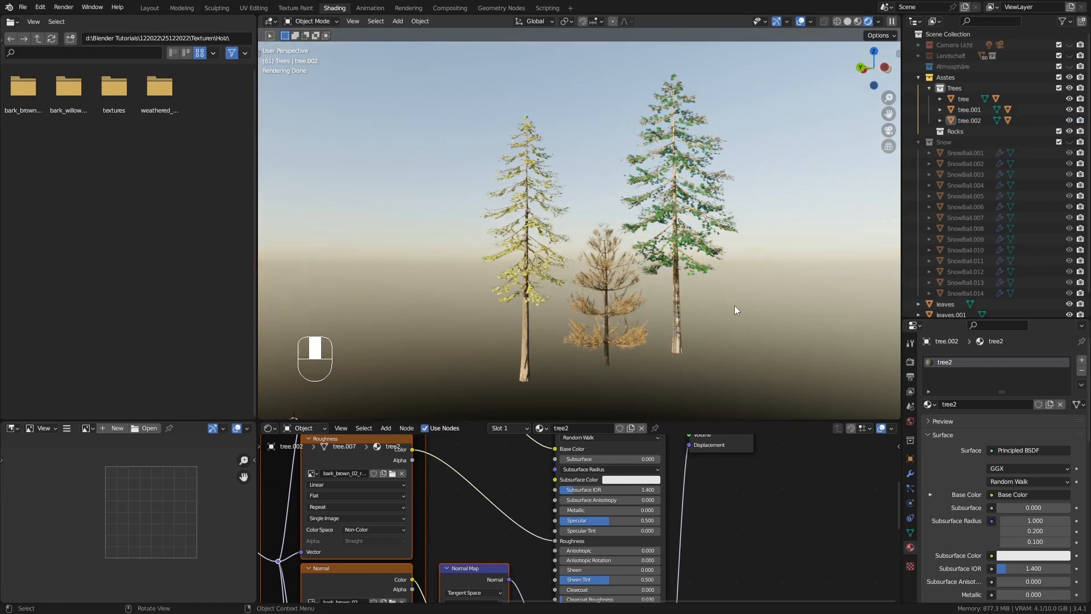
pyautogui.moveTo(734, 305); pyautogui.dragTo(720, 306, button='middle')
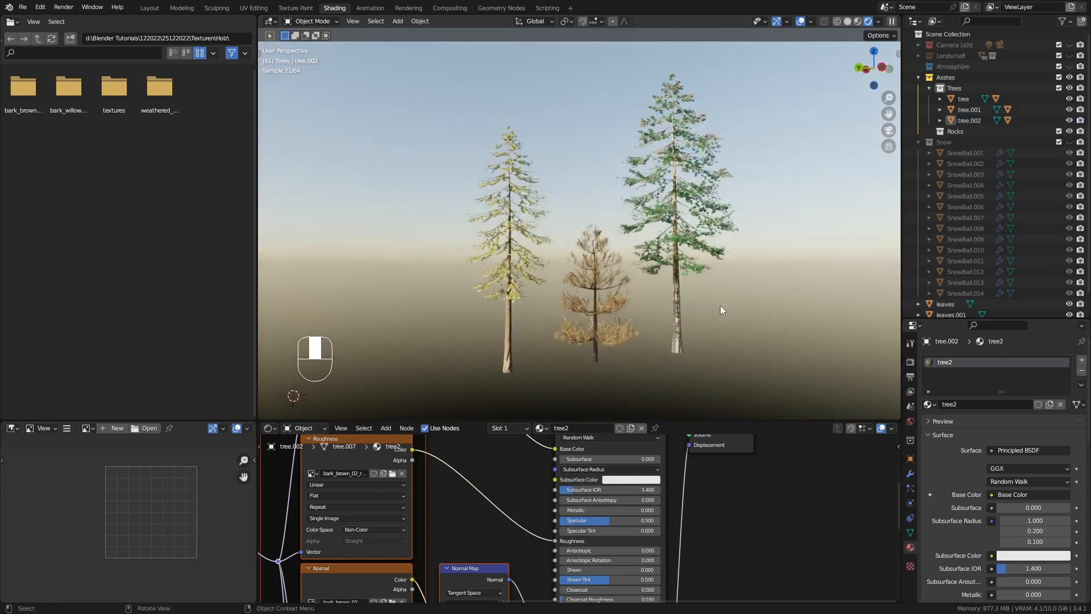
pyautogui.click(857, 21)
# Enlarge the 3D viewport further over the node editor and select the tallest tree's trunk
pyautogui.moveTo(766, 220); pyautogui.dragTo(680, 257, button='middle')
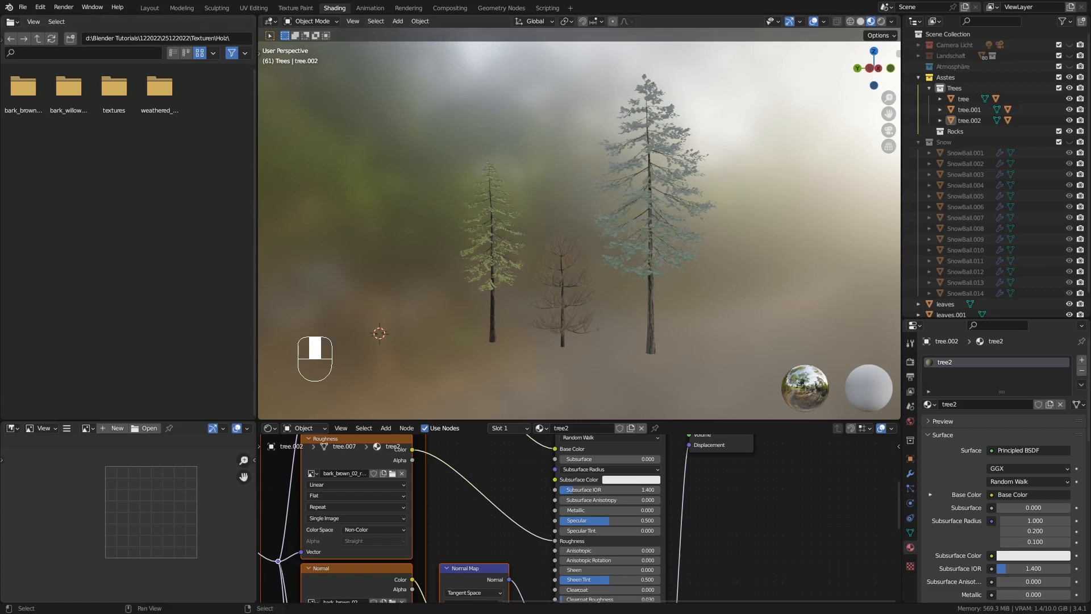
pyautogui.moveTo(622, 296); pyautogui.dragTo(597, 298, button='middle')
pyautogui.moveTo(661, 418); pyautogui.dragTo(637, 482)
pyautogui.click(602, 366)
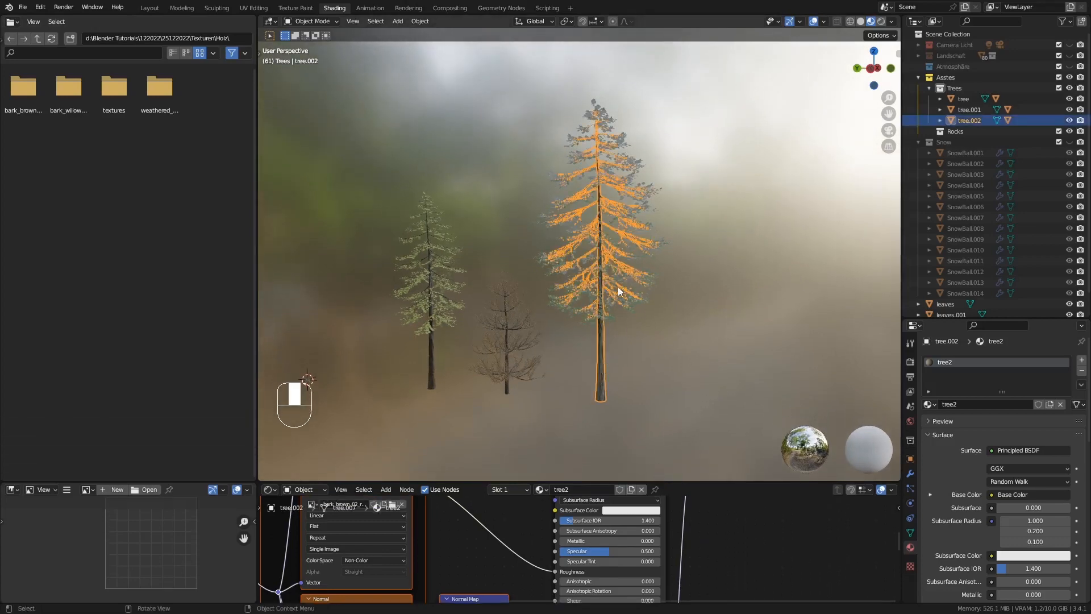
# Add Real Snow to the tallest tree's trunk and branches with 80% coverage and a height of 0.10
pyautogui.moveTo(618, 287); pyautogui.dragTo(571, 235, button='middle')
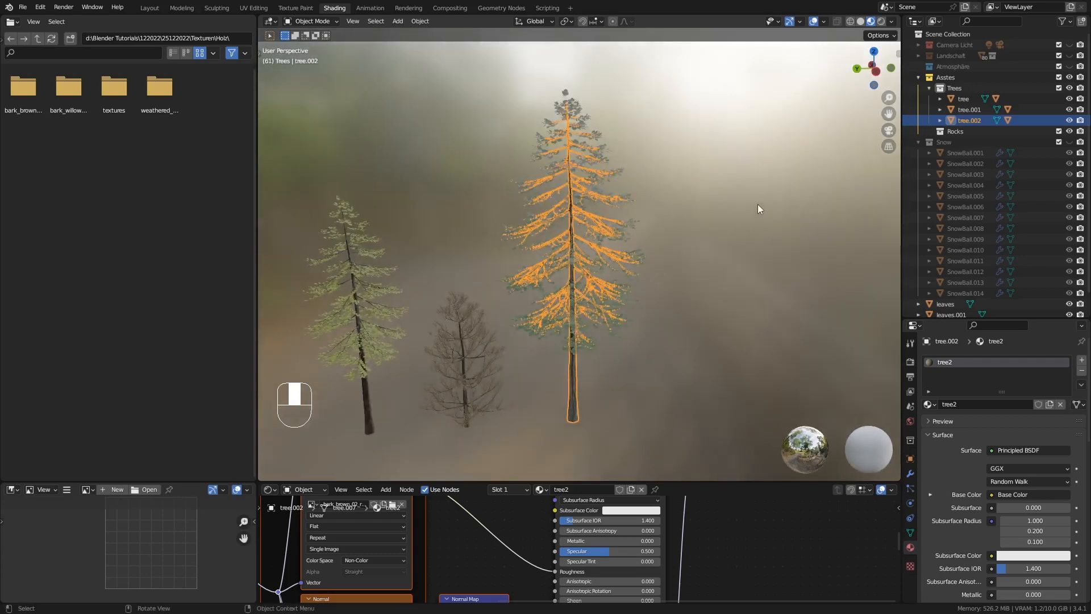
pyautogui.moveTo(708, 190); pyautogui.dragTo(582, 221, button='middle')
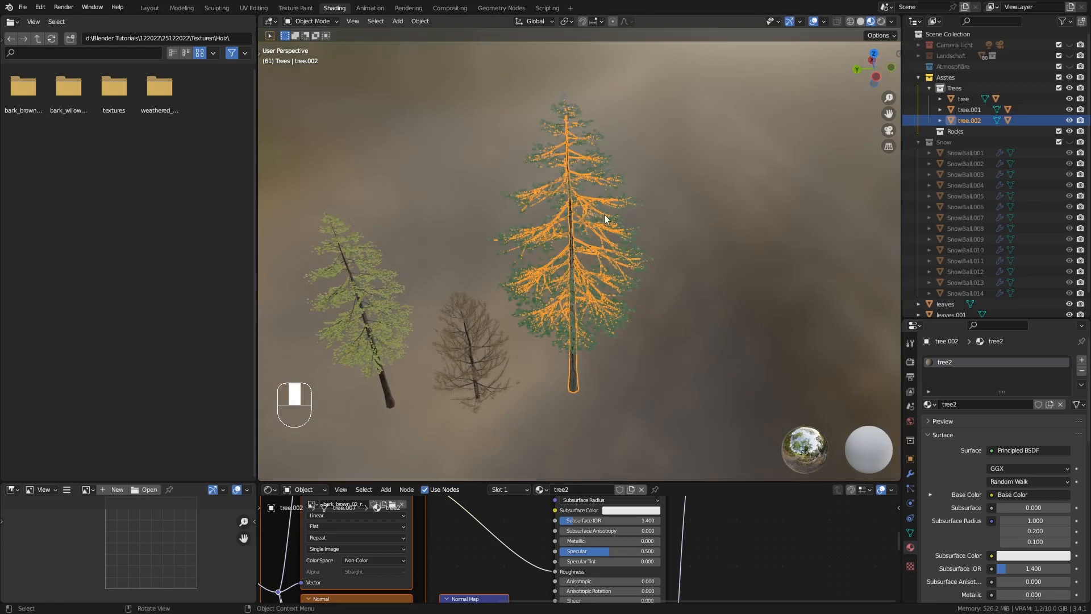
pyautogui.moveTo(605, 213); pyautogui.dragTo(574, 205, button='middle')
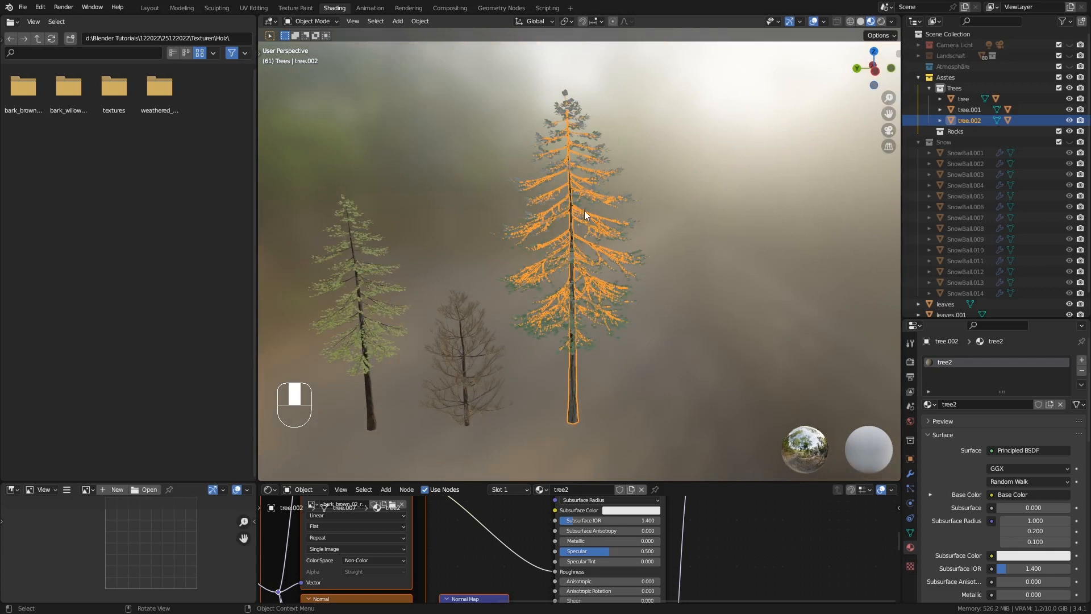
pyautogui.press('n')
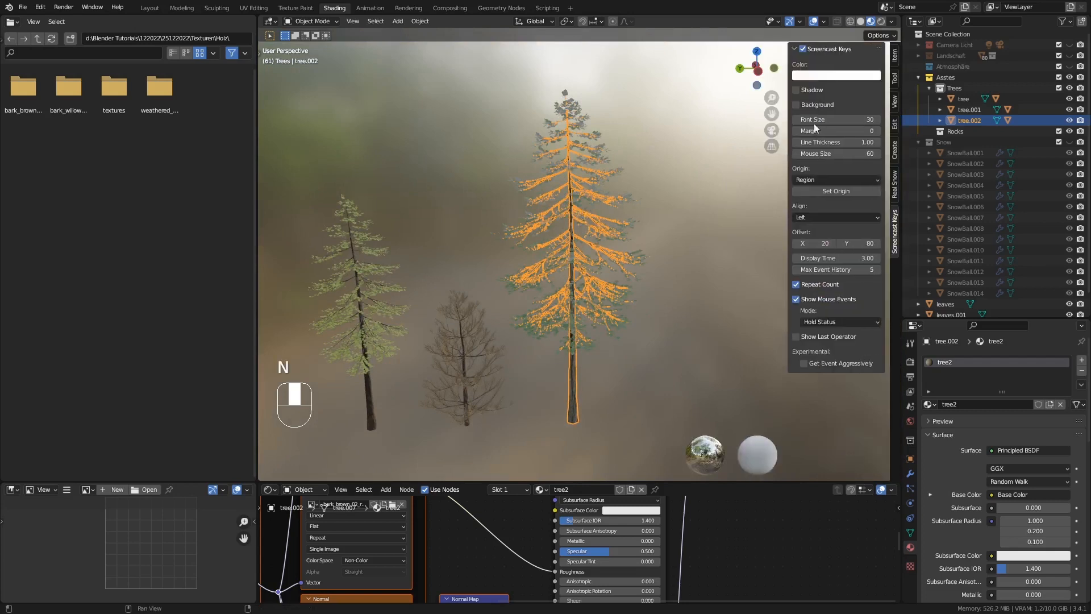
pyautogui.click(895, 185)
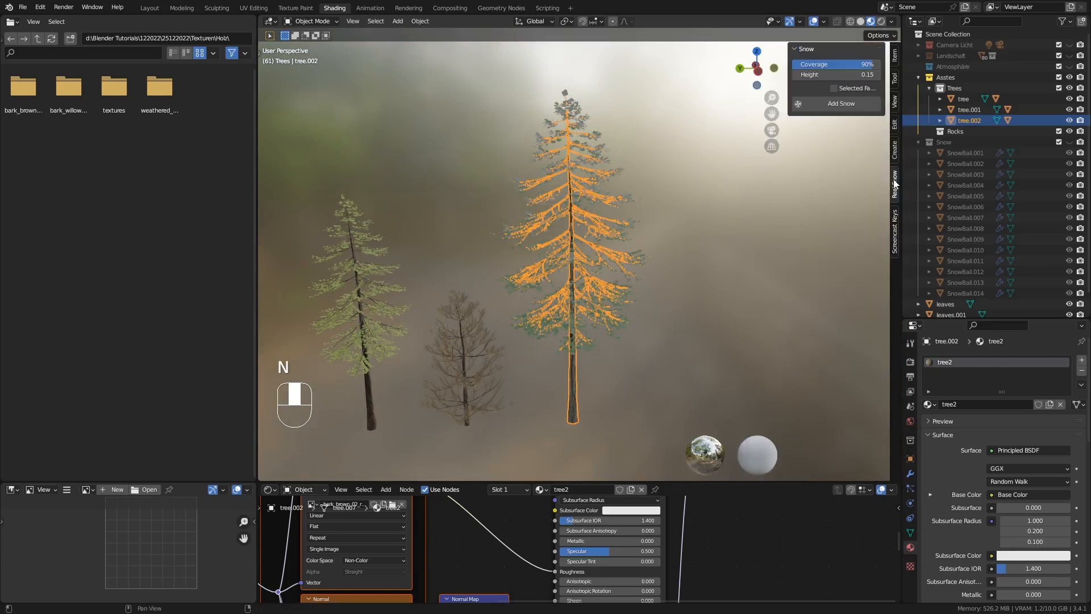
pyautogui.keyDown('ctrl'); pyautogui.moveTo(612, 156); pyautogui.dragTo(564, 156, button='middle'); pyautogui.keyUp('ctrl')
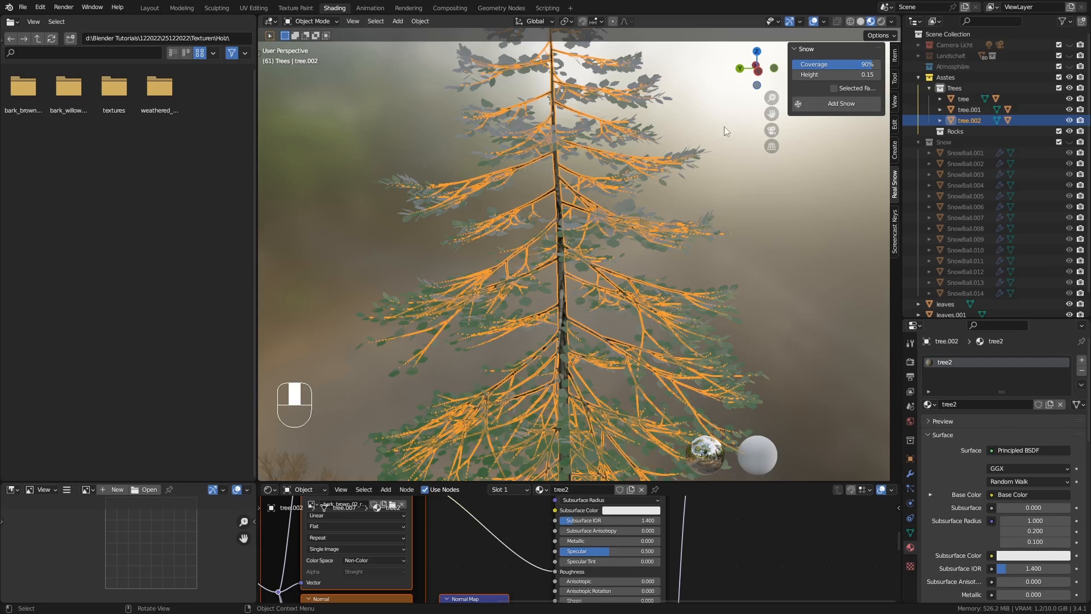
pyautogui.moveTo(859, 65)
pyautogui.mouseDown()
pyautogui.moveTo(838, 64)
pyautogui.moveTo(864, 64)
pyautogui.moveTo(867, 75)
pyautogui.mouseUp()
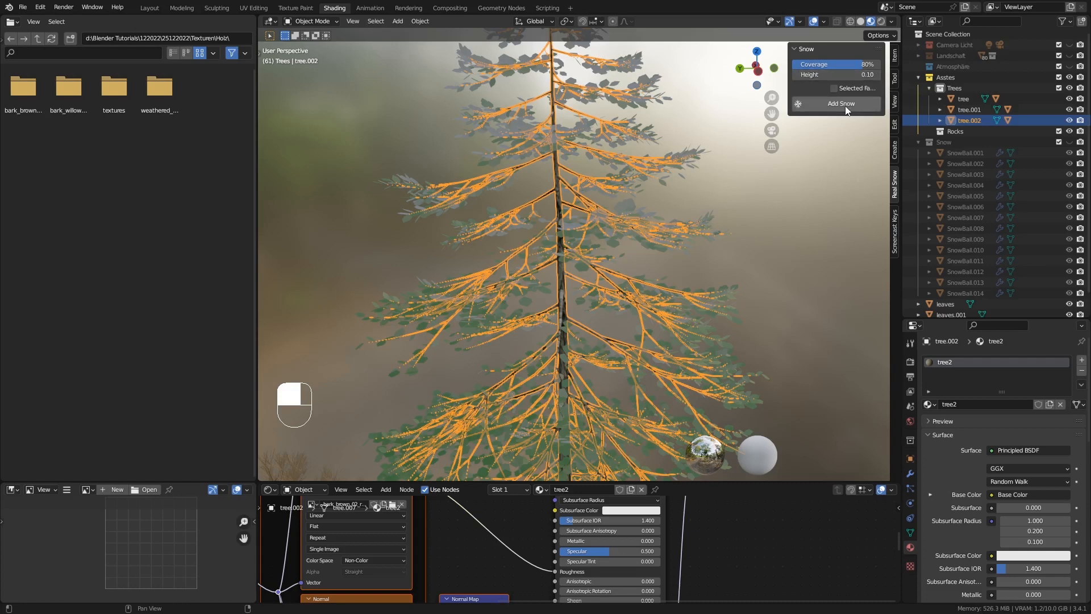
pyautogui.click(846, 106)
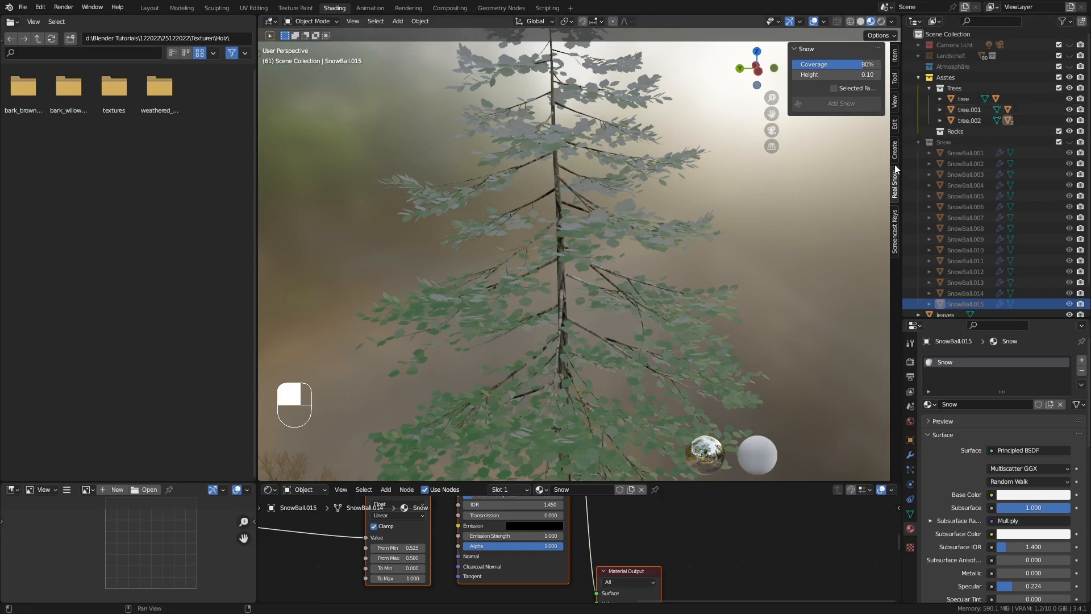
# Show the Snow collection in the viewport, examine the new snow on the tallest tree and delete that snow object
pyautogui.click(1071, 142)
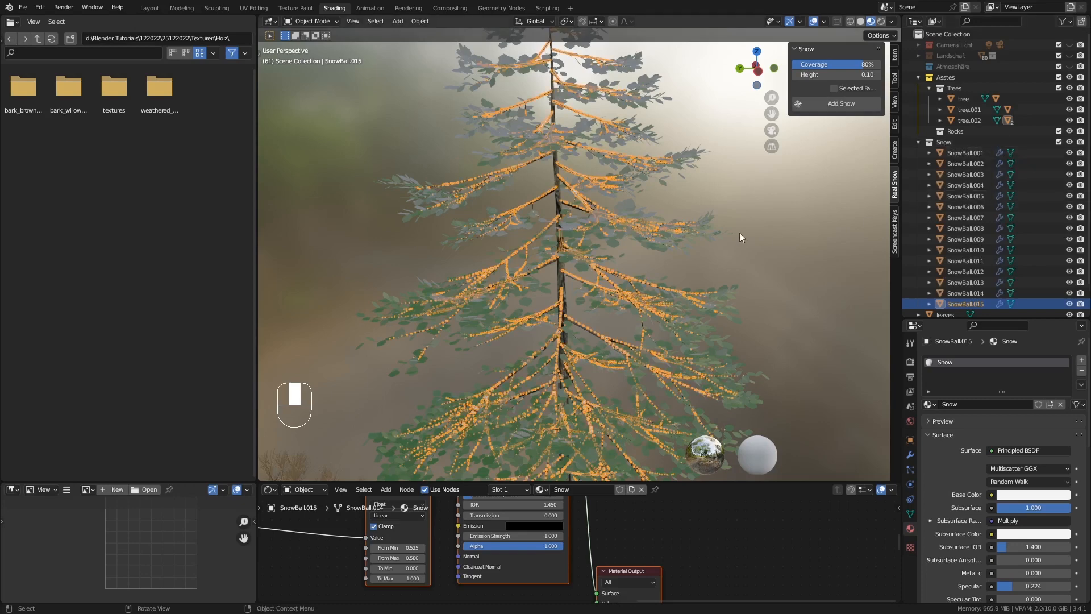
pyautogui.moveTo(739, 233); pyautogui.dragTo(712, 226, button='middle')
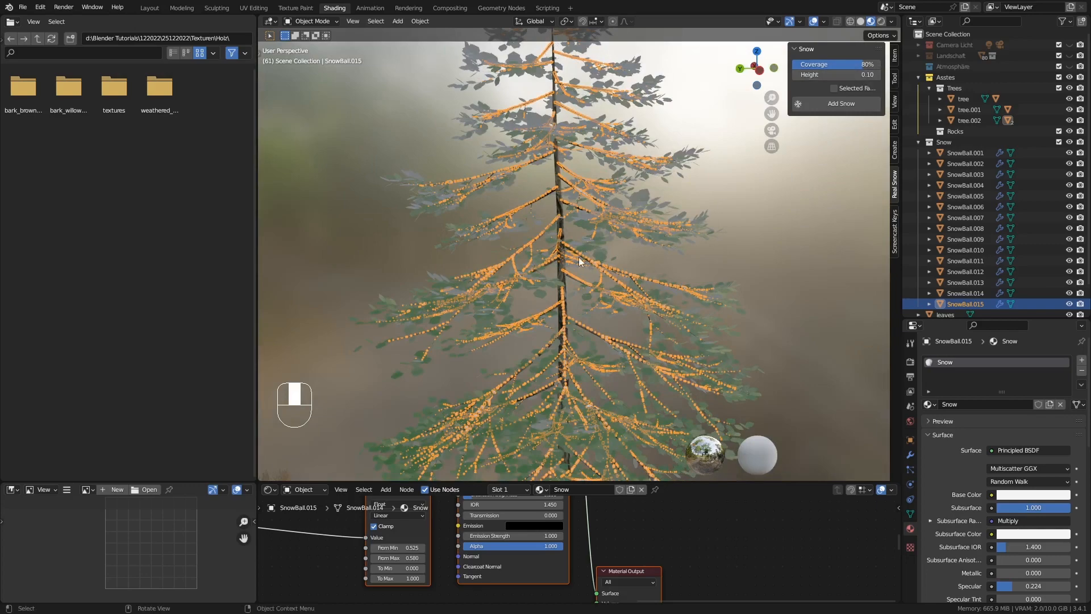
pyautogui.keyDown('ctrl'); pyautogui.moveTo(588, 250); pyautogui.dragTo(597, 278, button='middle'); pyautogui.keyUp('ctrl')
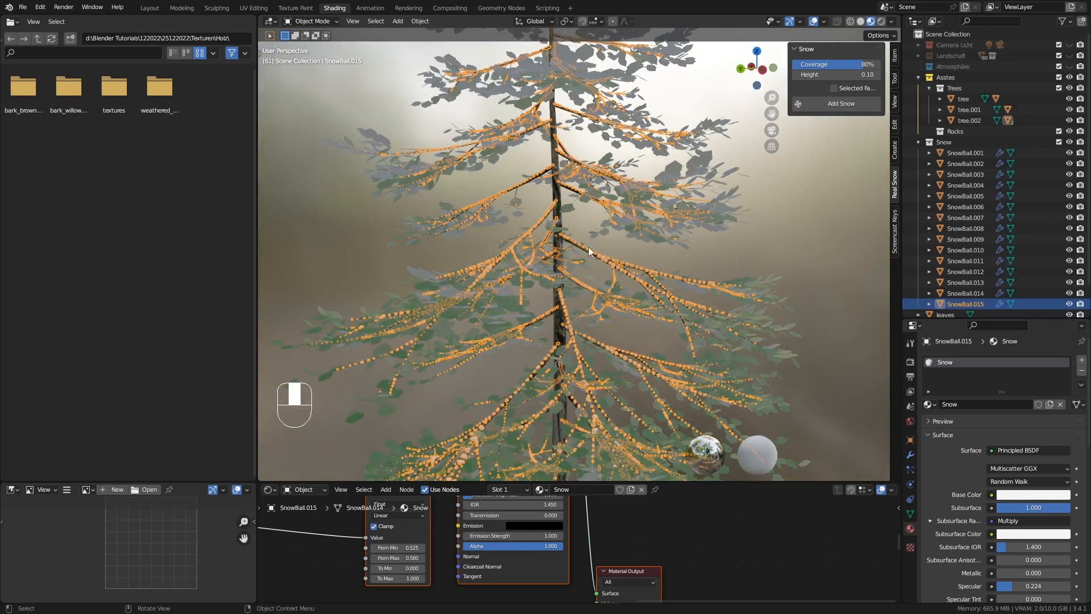
pyautogui.press('Delete')
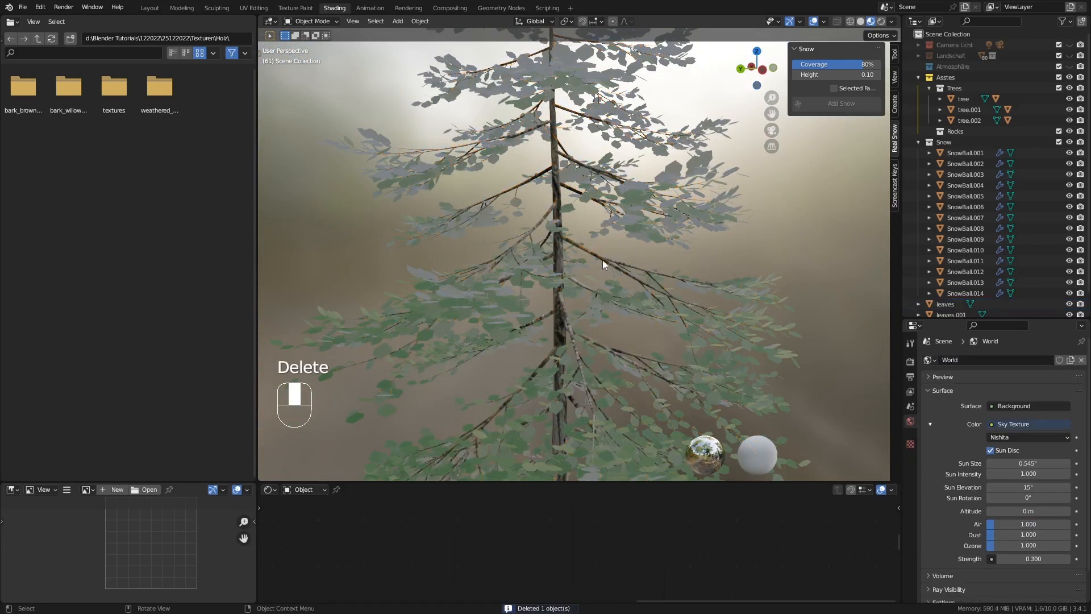
# Set the snow coverage to 65% and add snow to the tallest tree's trunk and branches again
pyautogui.moveTo(835, 64); pyautogui.dragTo(794, 64)
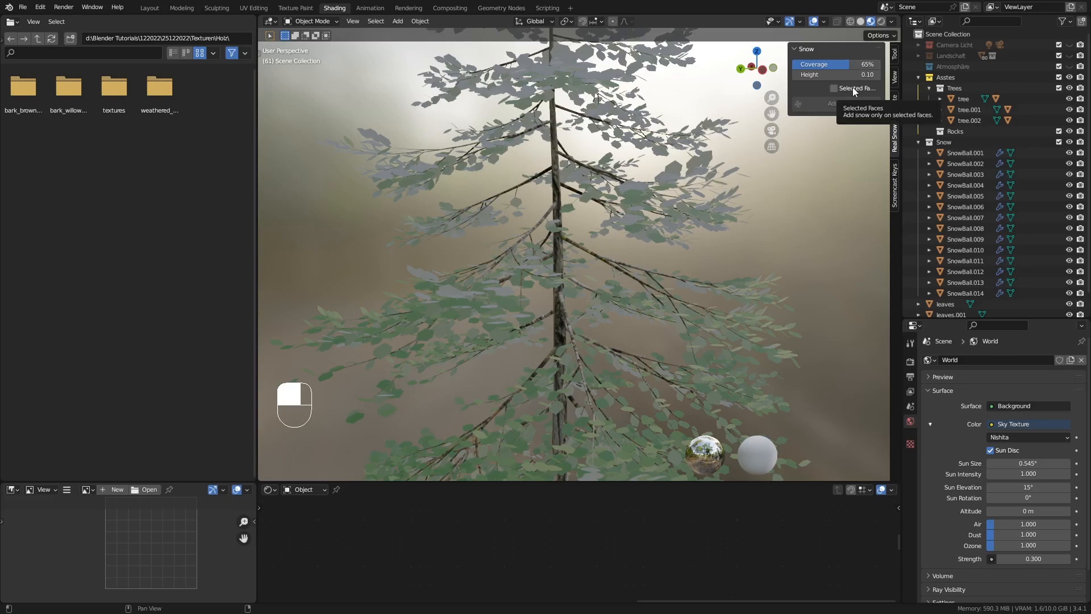
pyautogui.click(560, 184)
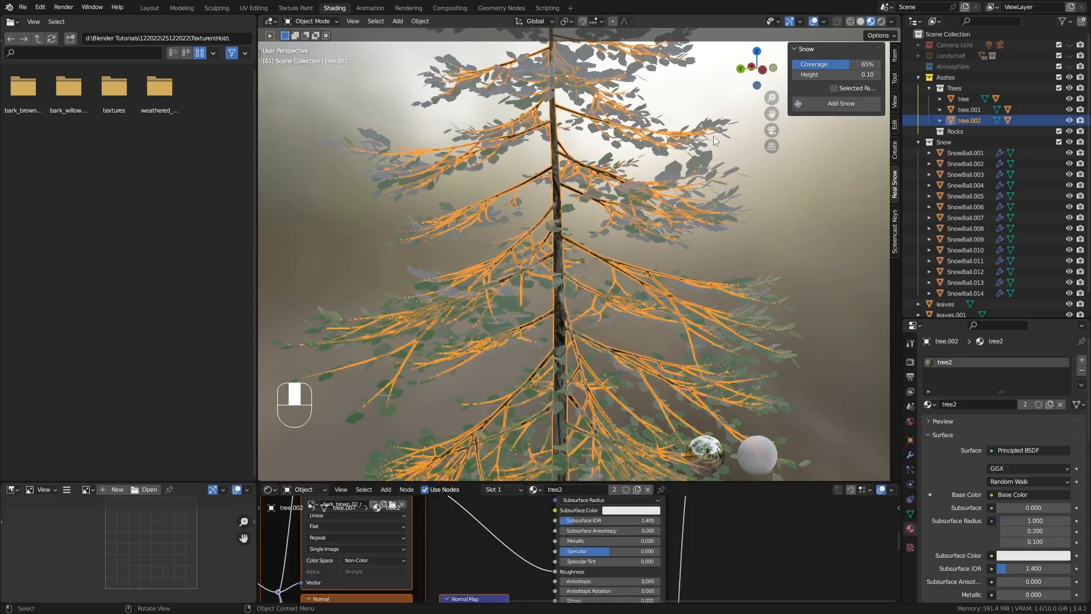
pyautogui.click(830, 104)
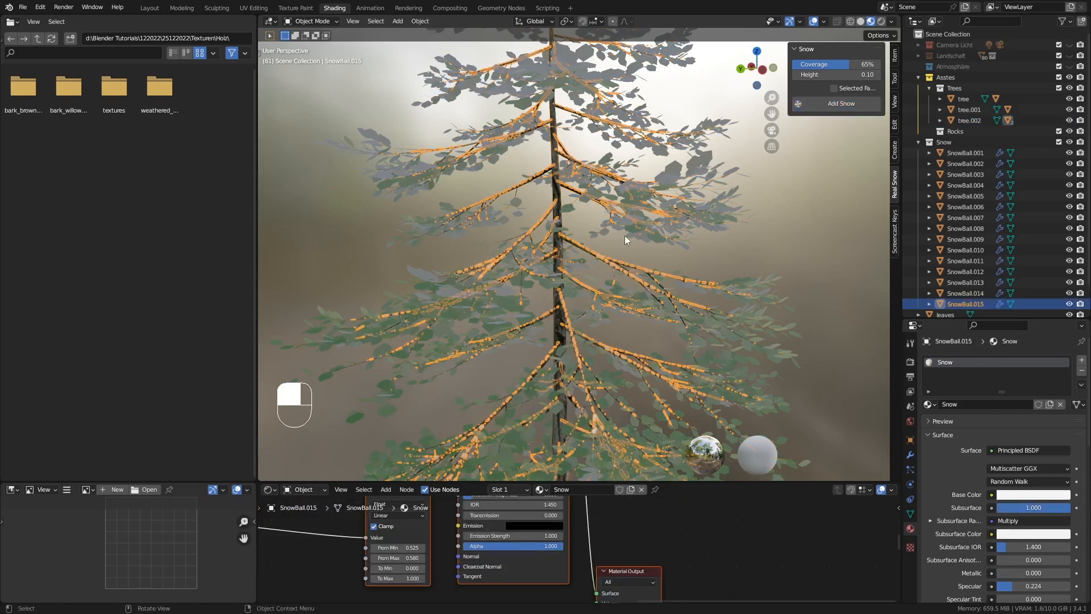
pyautogui.moveTo(588, 274); pyautogui.dragTo(566, 267, button='middle')
pyautogui.keyDown('ctrl'); pyautogui.moveTo(582, 219); pyautogui.dragTo(589, 271, button='middle'); pyautogui.keyUp('ctrl')
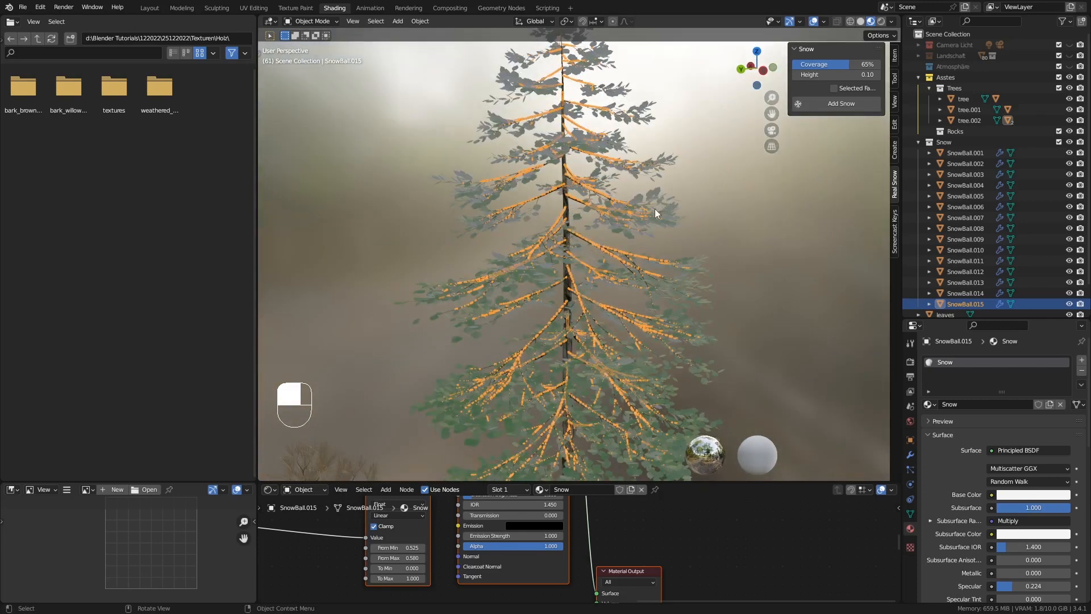
# Put the tallest tree's leaves into Edit Mode and deselect all of their geometry
pyautogui.click(657, 190)
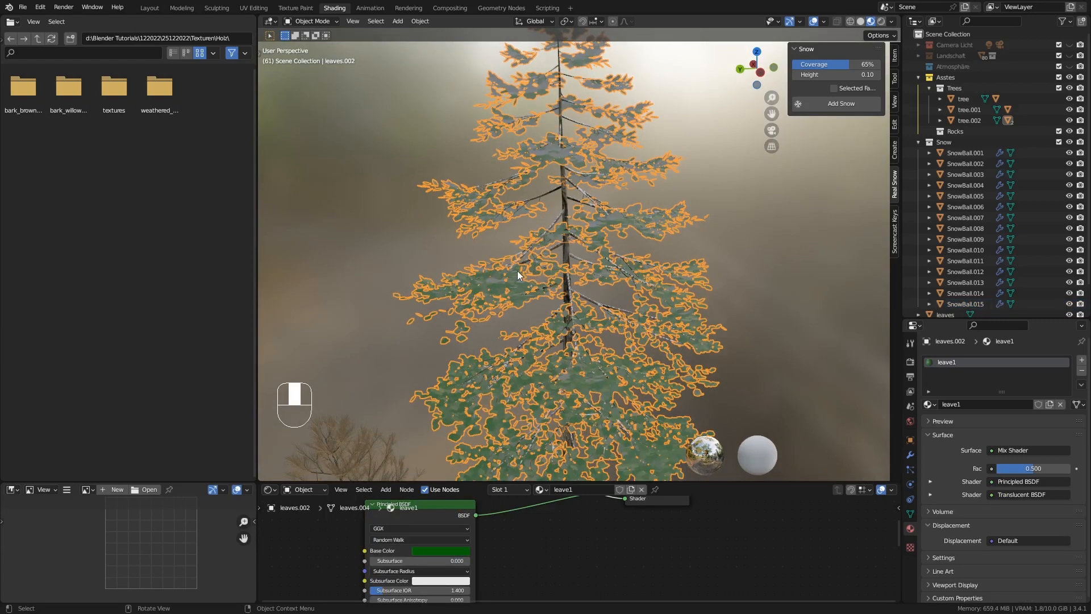
pyautogui.moveTo(518, 271); pyautogui.dragTo(601, 292, button='middle')
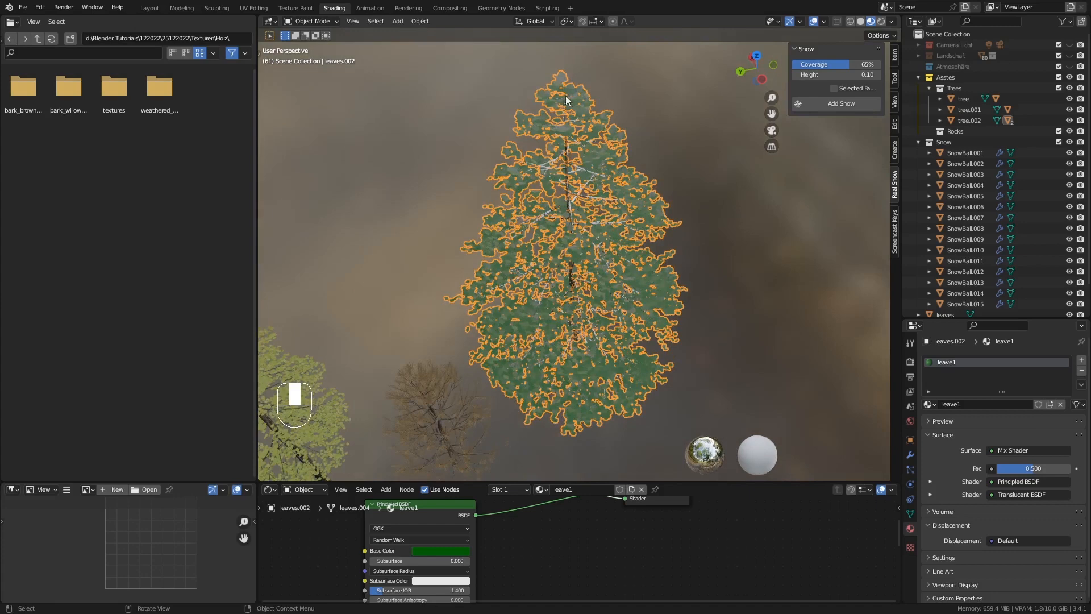
pyautogui.press('Tab')
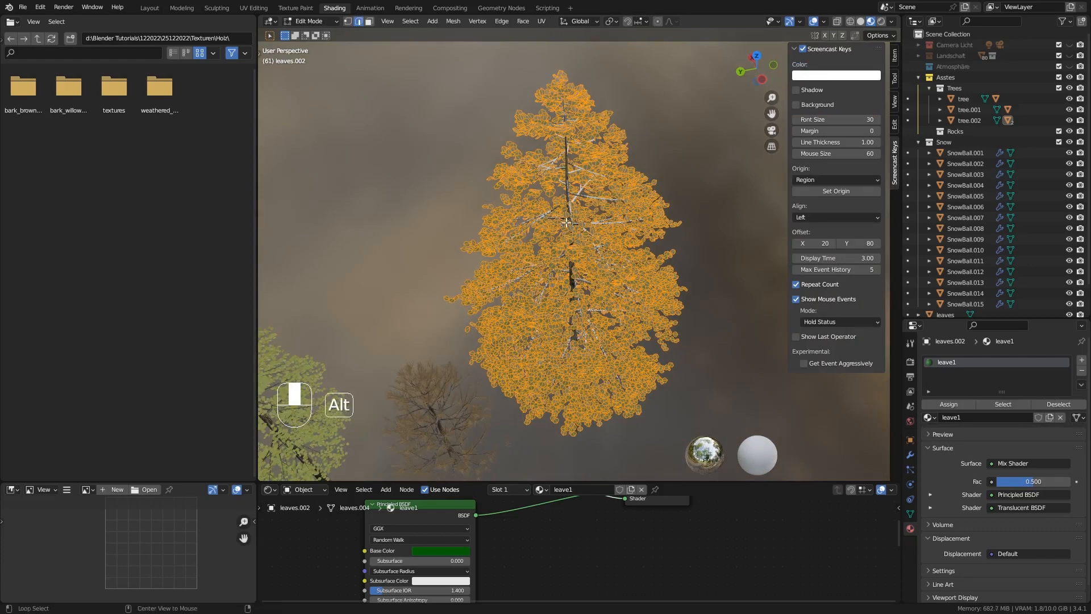
pyautogui.hotkey('alt', 'a')
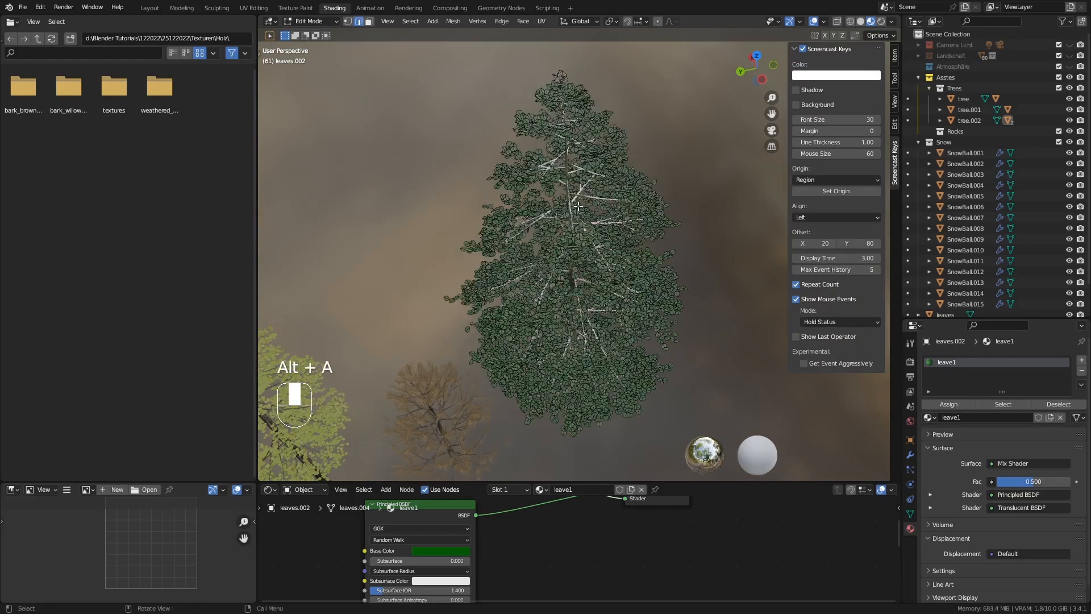
# Circle-select scattered patches of leaves from the lower crown up to the tip on one side of the tallest tree
pyautogui.moveTo(581, 216); pyautogui.dragTo(594, 219, button='middle')
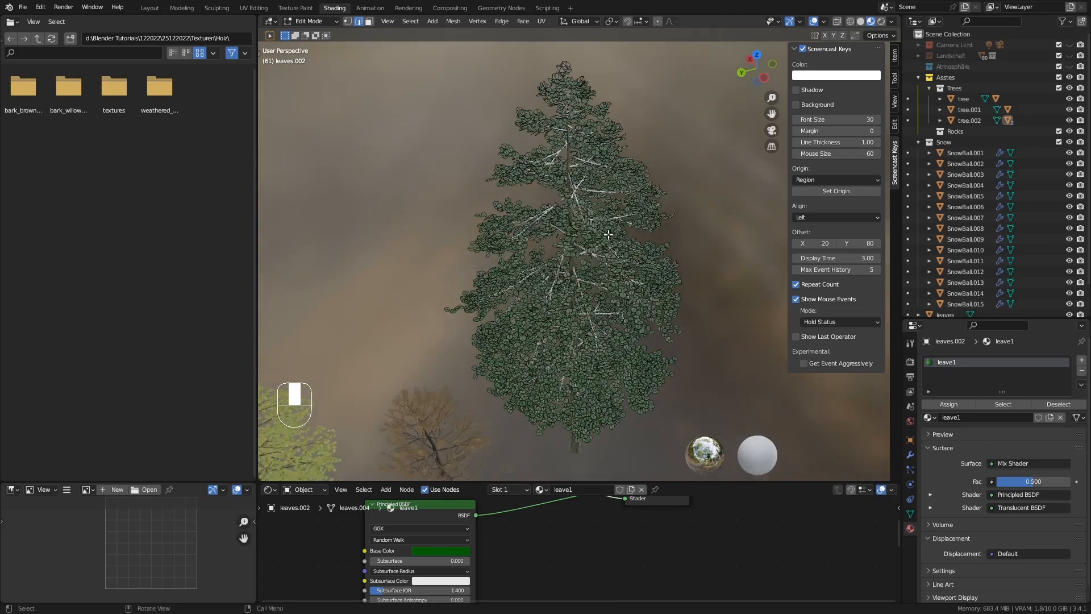
pyautogui.press('c')
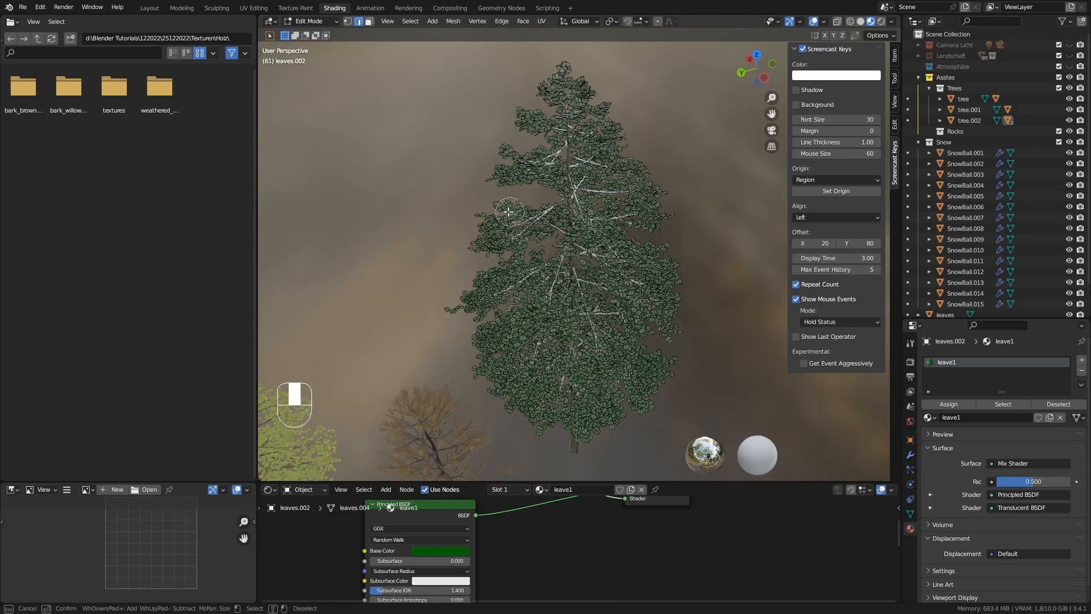
pyautogui.moveTo(503, 211)
pyautogui.mouseDown()
pyautogui.moveTo(483, 295)
pyautogui.moveTo(488, 350)
pyautogui.moveTo(503, 378)
pyautogui.moveTo(554, 338)
pyautogui.mouseUp()
pyautogui.moveTo(535, 312)
pyautogui.mouseDown()
pyautogui.moveTo(550, 279)
pyautogui.moveTo(576, 344)
pyautogui.mouseUp()
pyautogui.moveTo(619, 389)
pyautogui.mouseDown()
pyautogui.moveTo(648, 382)
pyautogui.moveTo(578, 411)
pyautogui.moveTo(597, 424)
pyautogui.mouseUp()
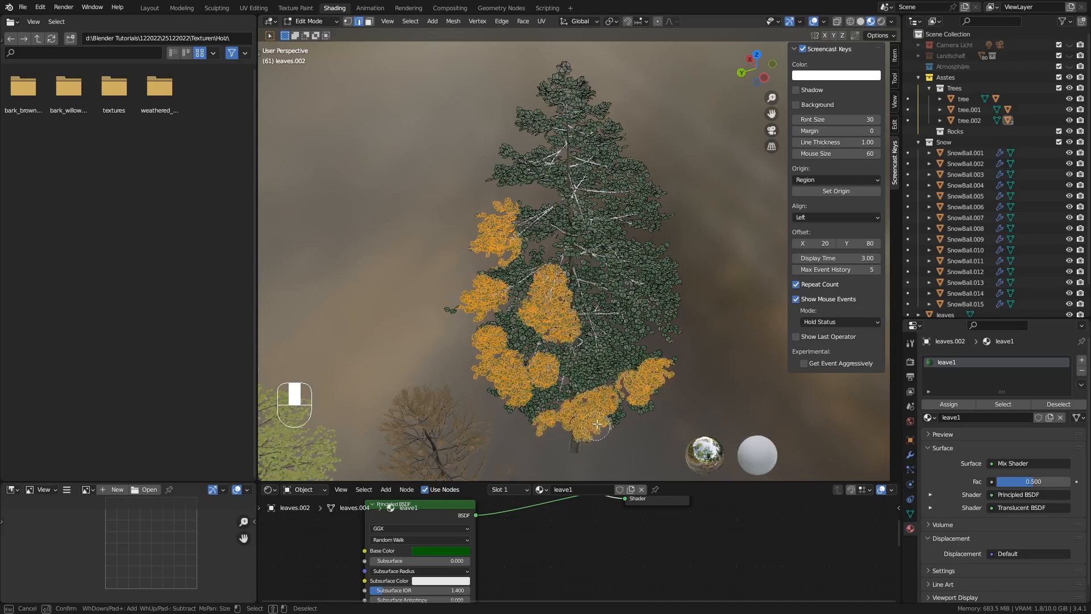
pyautogui.moveTo(632, 279)
pyautogui.mouseDown()
pyautogui.moveTo(654, 264)
pyautogui.moveTo(674, 296)
pyautogui.moveTo(620, 352)
pyautogui.moveTo(655, 370)
pyautogui.mouseUp()
pyautogui.moveTo(652, 222); pyautogui.dragTo(654, 268)
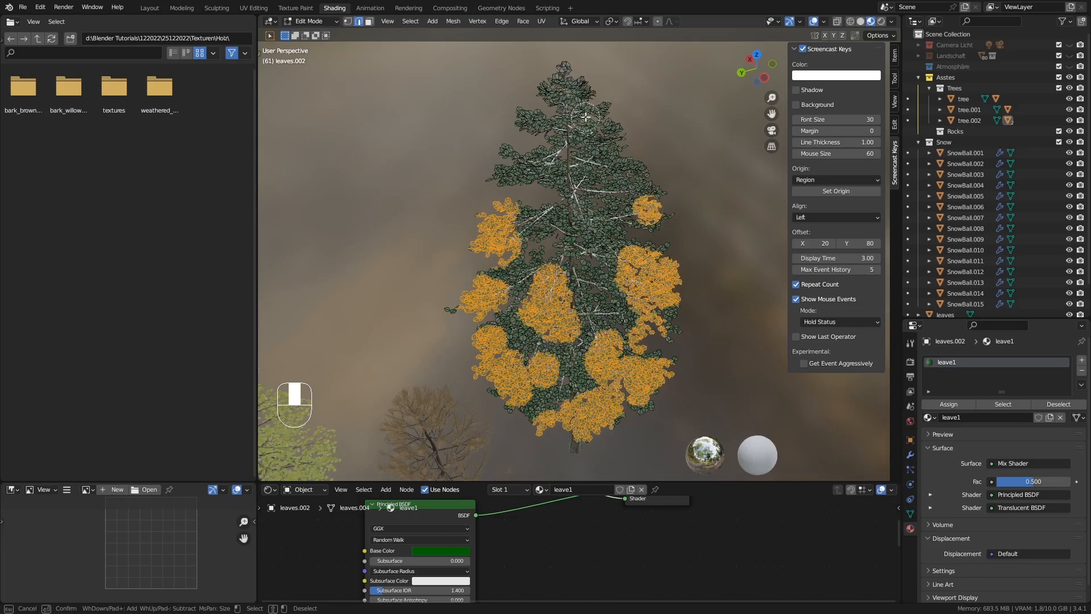
pyautogui.moveTo(586, 117)
pyautogui.mouseDown()
pyautogui.moveTo(562, 85)
pyautogui.moveTo(544, 137)
pyautogui.mouseUp()
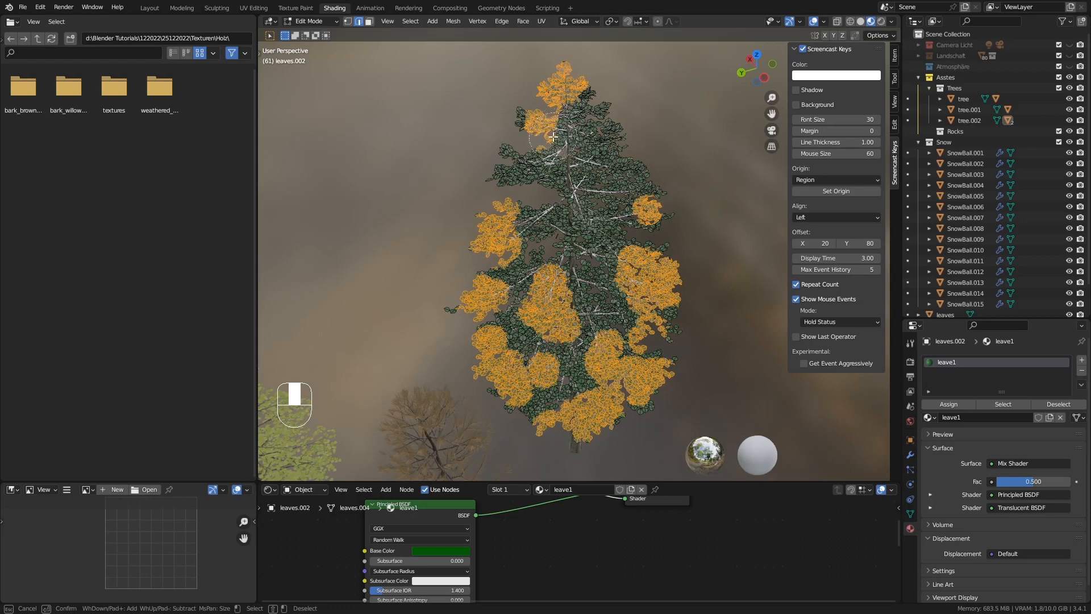
pyautogui.scroll(-3, 554, 137)
pyautogui.scroll(-1, 553, 137)
pyautogui.scroll(1, 554, 137)
pyautogui.moveTo(558, 134)
pyautogui.mouseDown()
pyautogui.moveTo(593, 121)
pyautogui.moveTo(531, 179)
pyautogui.moveTo(600, 201)
pyautogui.moveTo(634, 173)
pyautogui.moveTo(584, 245)
pyautogui.moveTo(610, 303)
pyautogui.moveTo(543, 344)
pyautogui.mouseUp()
pyautogui.press('Escape')
# Add leaf patches on another side of the tallest tree's crown to the circle selection
pyautogui.moveTo(683, 371)
pyautogui.mouseDown(button='middle')
pyautogui.moveTo(586, 372)
pyautogui.moveTo(570, 357)
pyautogui.mouseUp(button='middle')
pyautogui.scroll(-3, 584, 372)
pyautogui.press('c')
pyautogui.click(636, 265)
pyautogui.click(629, 341)
pyautogui.press('Escape')
pyautogui.press('c')
pyautogui.click(635, 359)
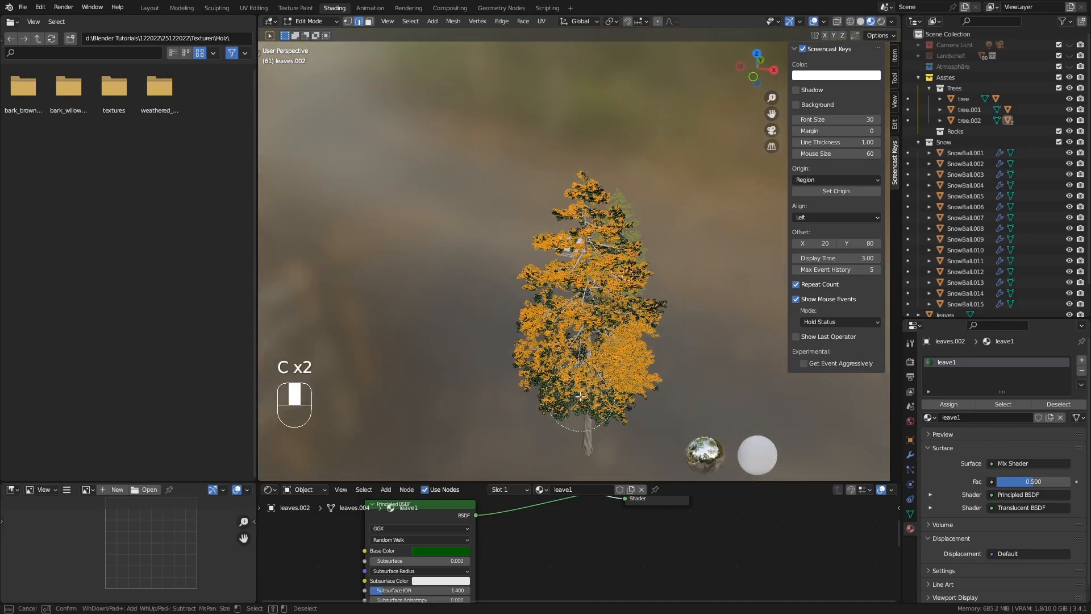
pyautogui.press('Escape')
# Extend the circle selection to leaf clusters in the lower crown that are still unselected around the remaining sides
pyautogui.moveTo(581, 396); pyautogui.dragTo(634, 382, button='middle')
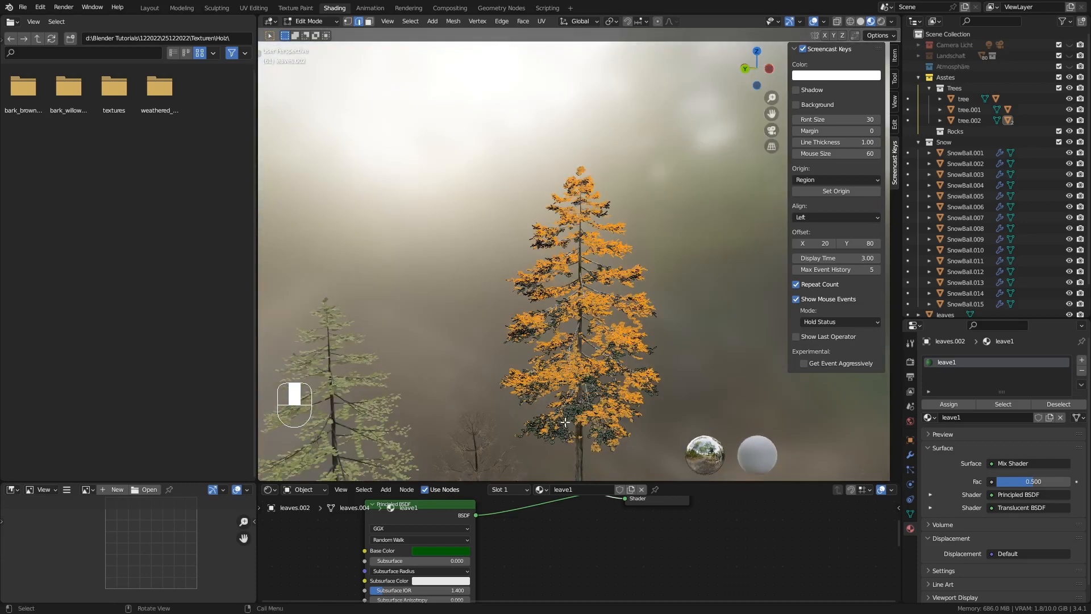
pyautogui.press('c')
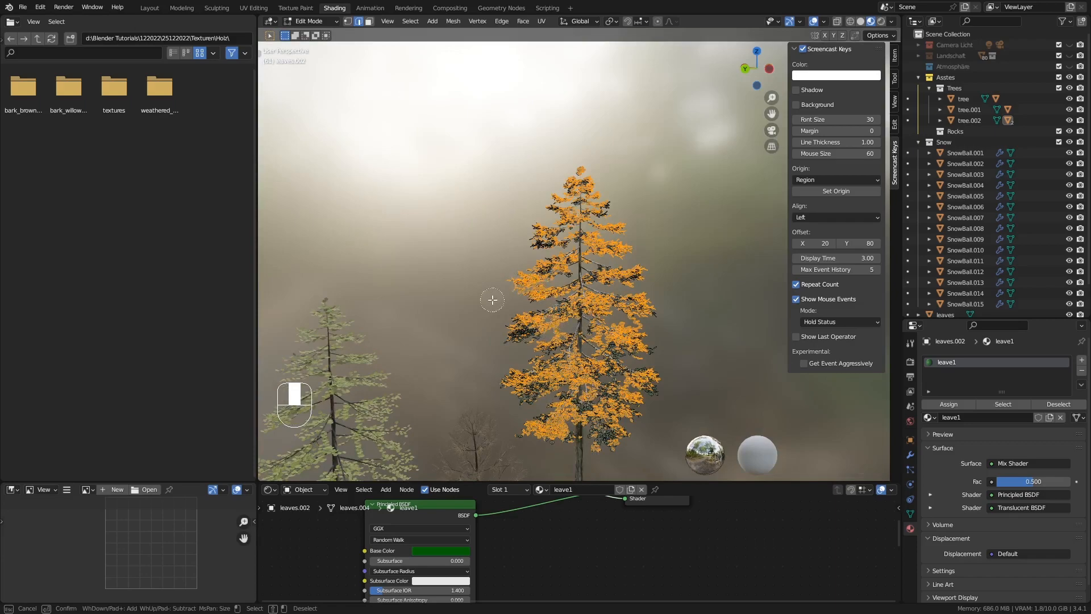
pyautogui.press('Escape')
pyautogui.moveTo(493, 299)
pyautogui.mouseDown(button='middle')
pyautogui.moveTo(638, 353)
pyautogui.moveTo(598, 267)
pyautogui.moveTo(607, 290)
pyautogui.mouseUp(button='middle')
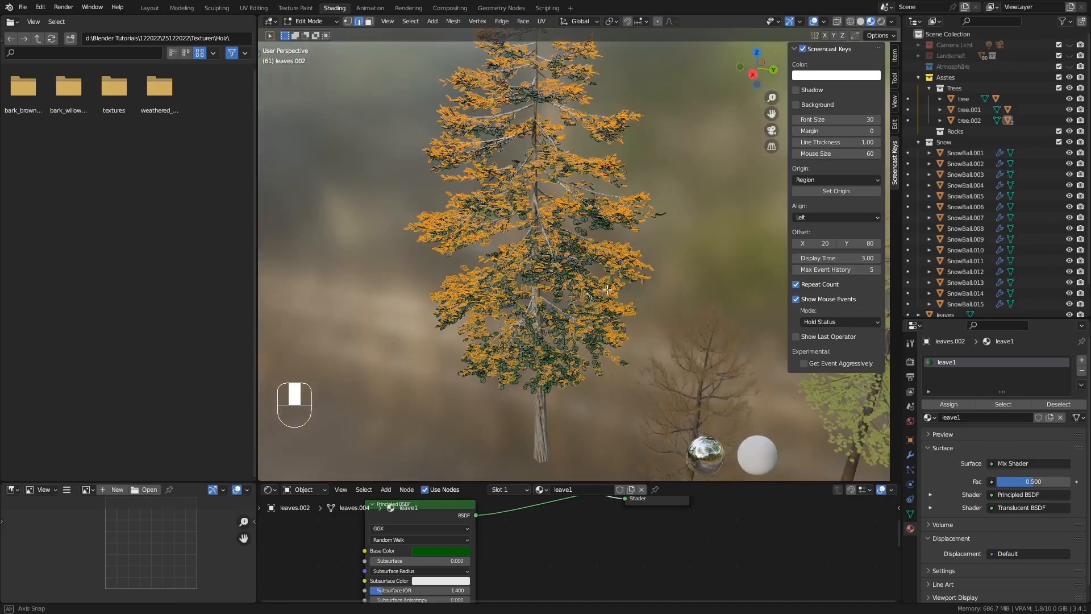
pyautogui.press('c')
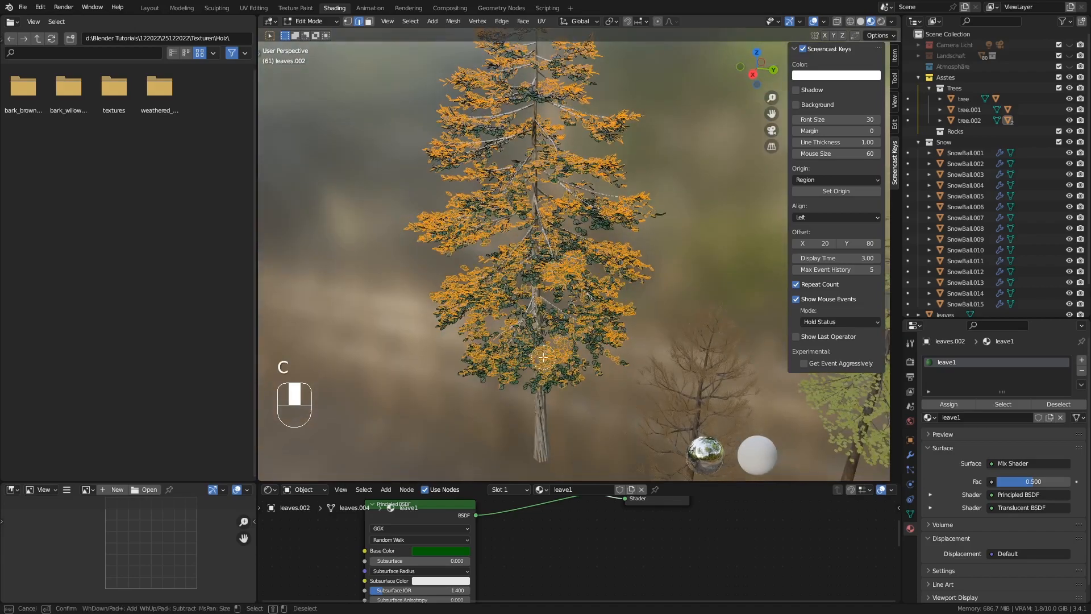
pyautogui.press('Escape')
pyautogui.moveTo(548, 347); pyautogui.dragTo(559, 239, button='middle')
pyautogui.scroll(-2, 551, 251)
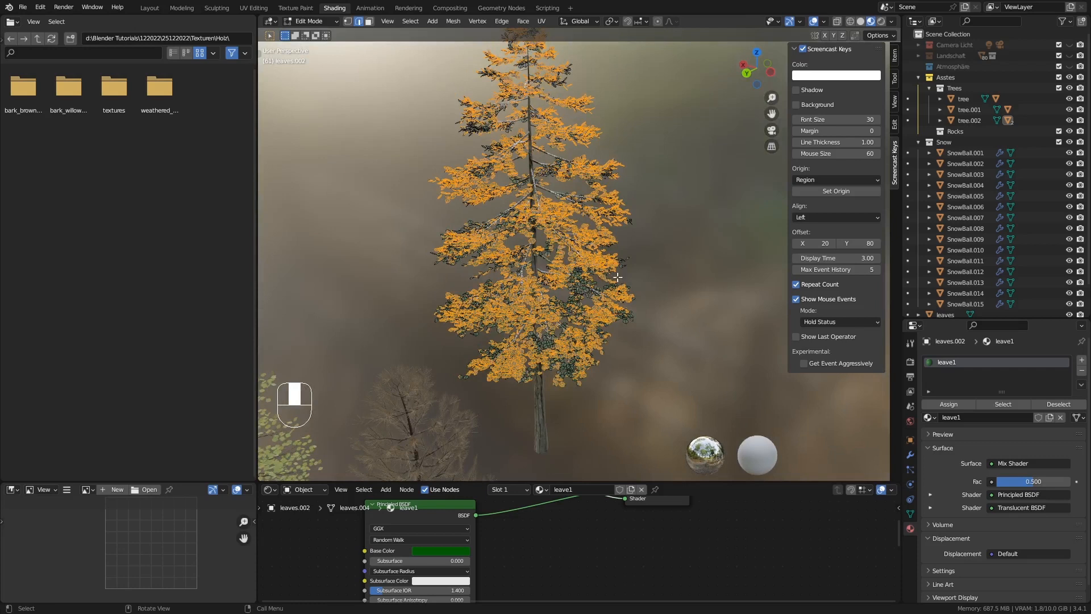
# Add a second material slot to the leaves, choose the Snow material and assign it to the selected leaves
pyautogui.click(1082, 362)
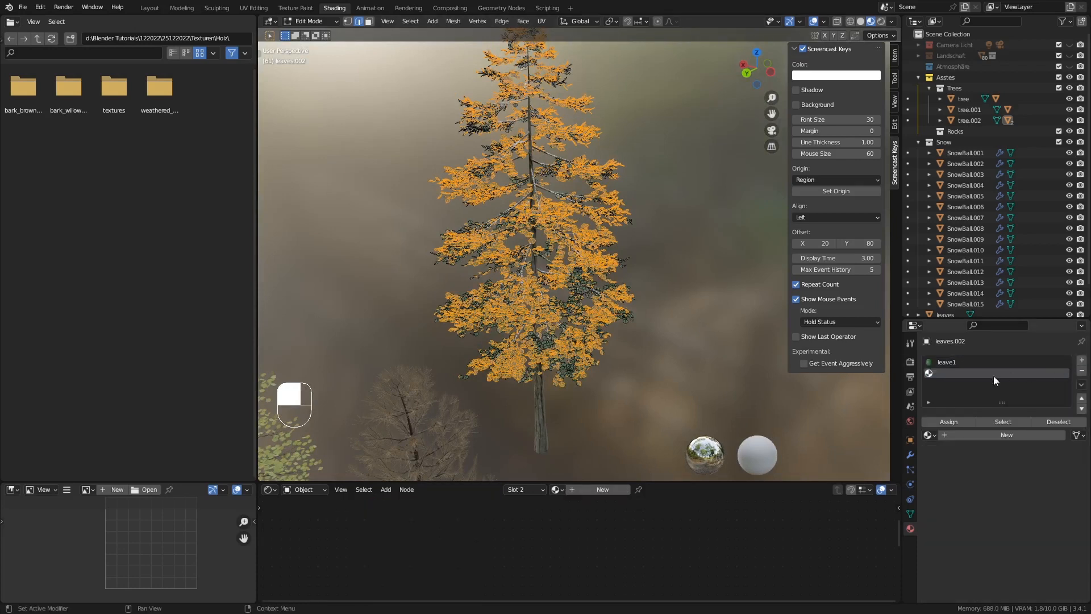
pyautogui.click(930, 435)
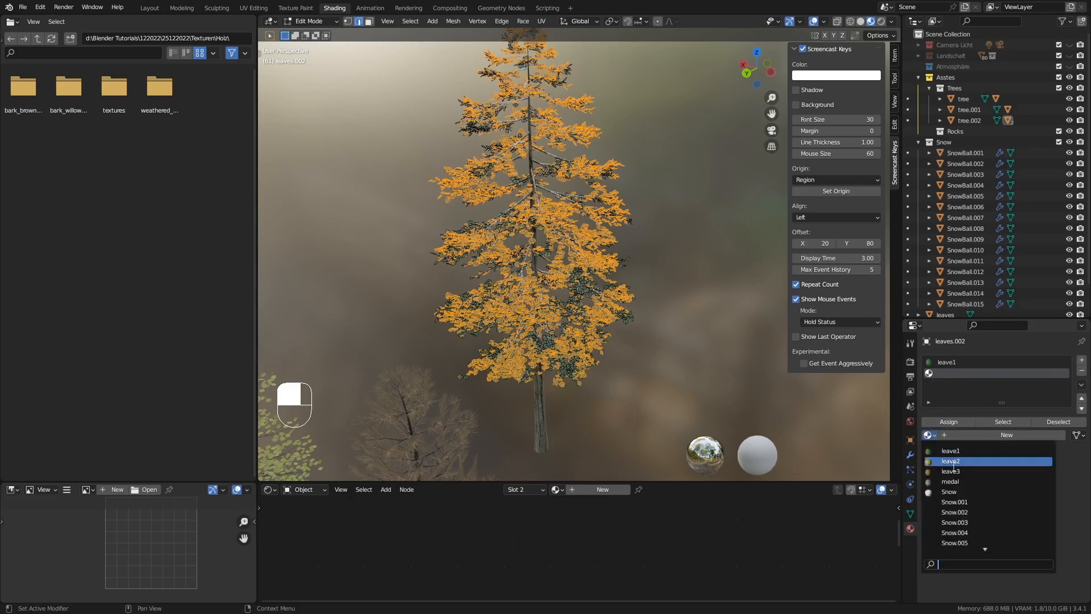
pyautogui.click(959, 492)
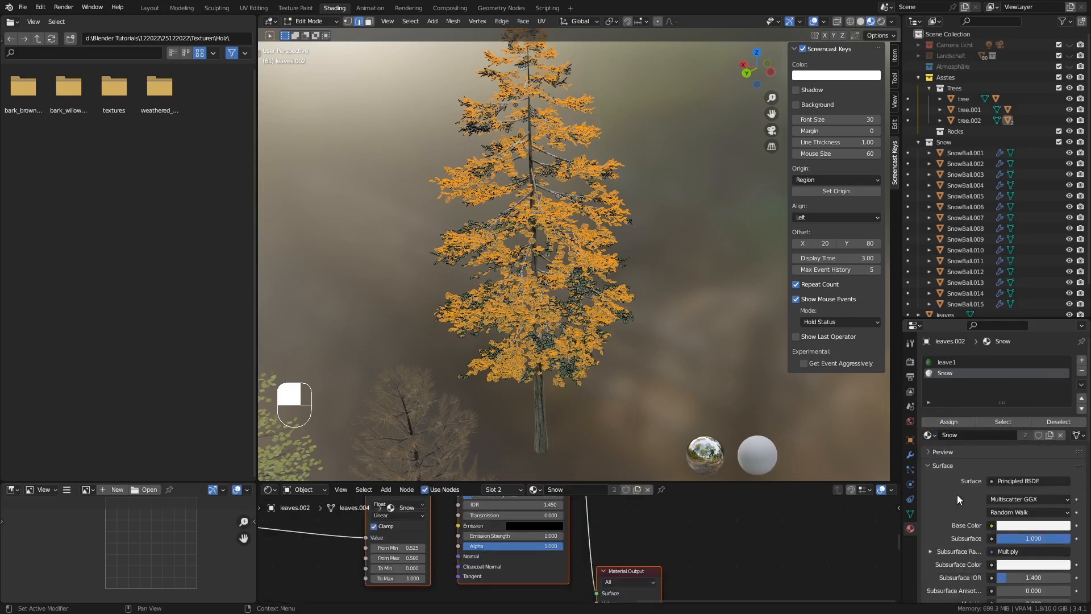
pyautogui.click(947, 421)
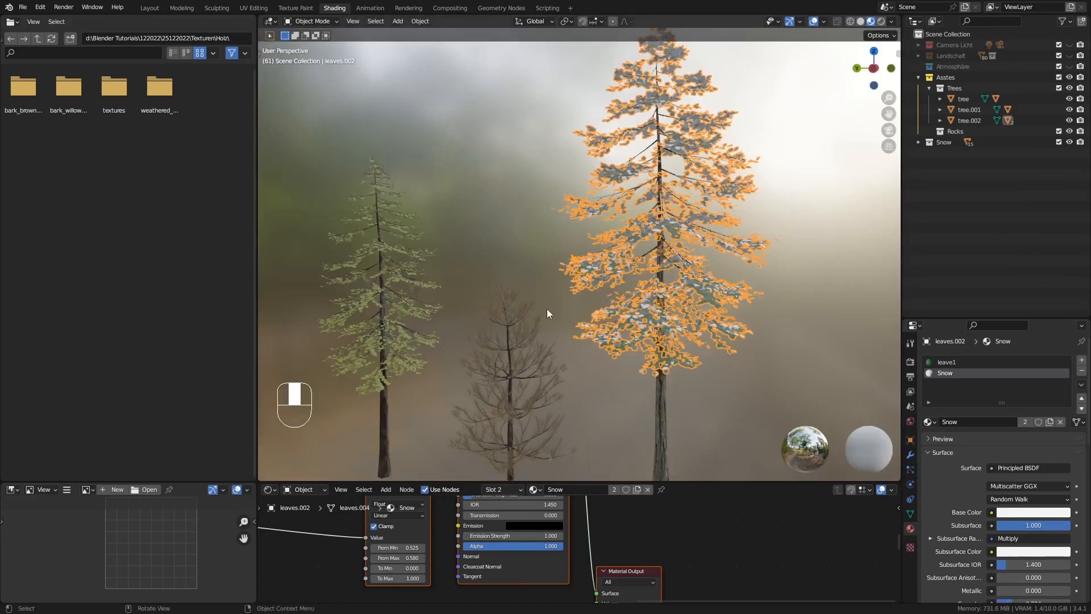
# Check the snow-covered leaves of the tallest tree in rendered shading with nothing selected, and return to material preview
pyautogui.moveTo(596, 316)
pyautogui.mouseDown(button='middle')
pyautogui.moveTo(645, 310)
pyautogui.moveTo(656, 340)
pyautogui.moveTo(626, 345)
pyautogui.moveTo(652, 356)
pyautogui.moveTo(688, 343)
pyautogui.moveTo(684, 360)
pyautogui.moveTo(639, 355)
pyautogui.moveTo(671, 291)
pyautogui.mouseUp(button='middle')
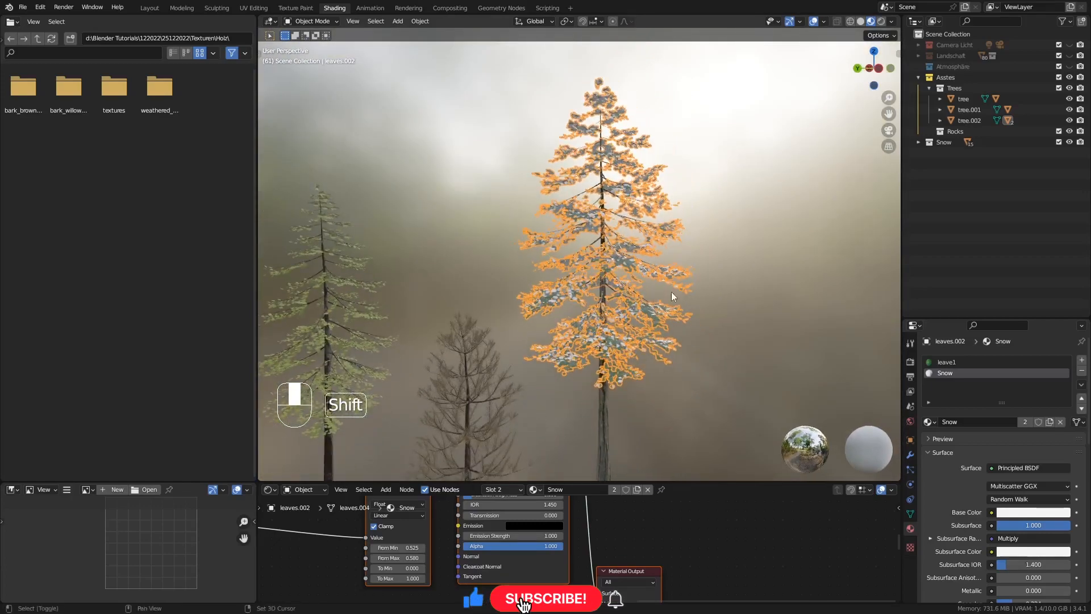
pyautogui.click(881, 23)
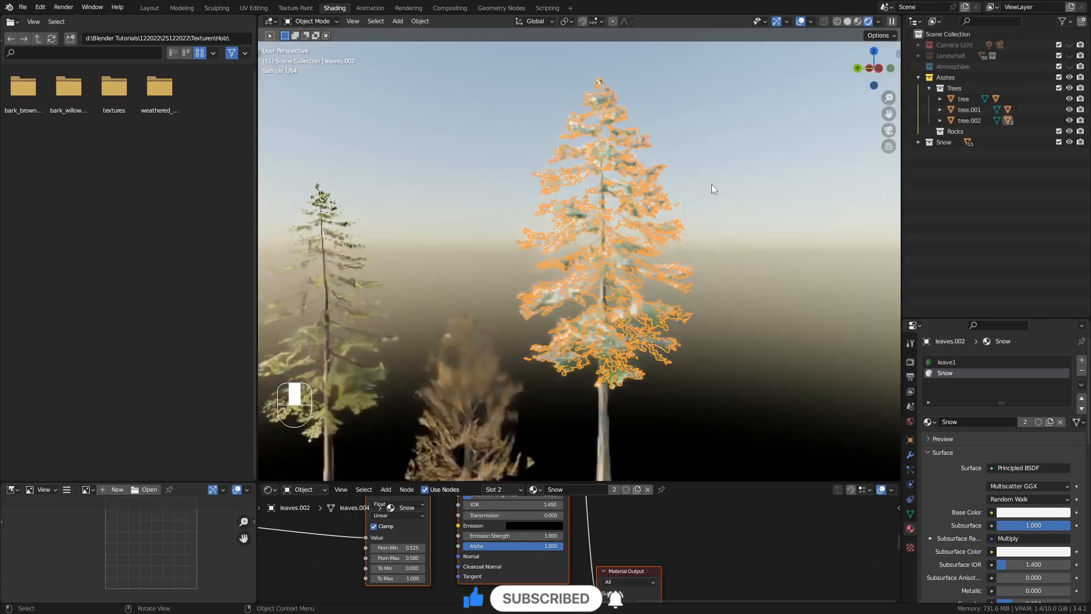
pyautogui.hotkey('alt', 'a')
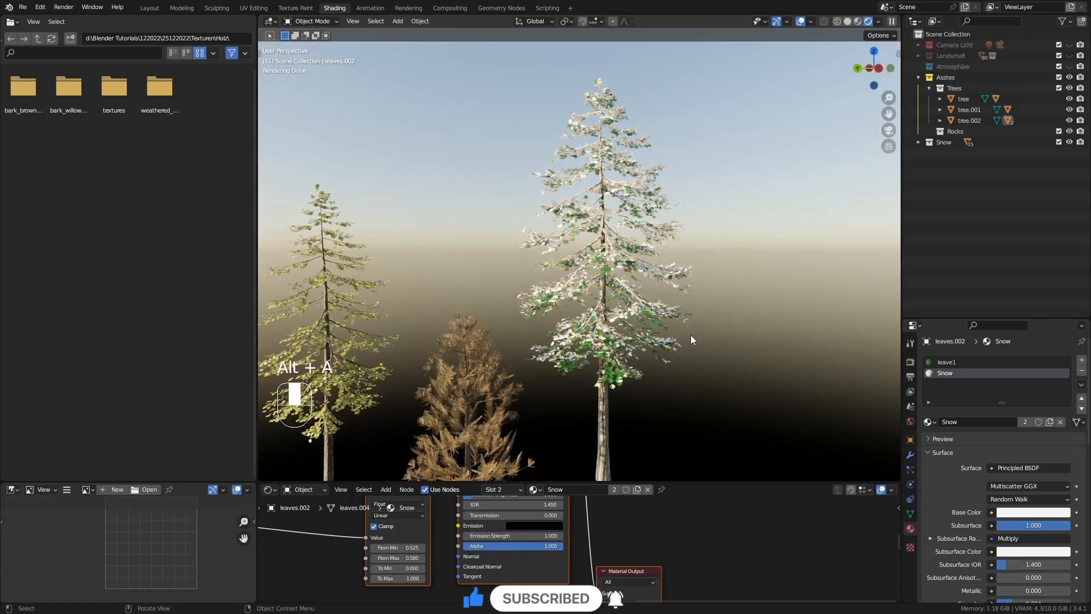
pyautogui.moveTo(690, 347)
pyautogui.mouseDown(button='middle')
pyautogui.moveTo(678, 352)
pyautogui.moveTo(698, 345)
pyautogui.moveTo(666, 322)
pyautogui.moveTo(659, 382)
pyautogui.moveTo(611, 383)
pyautogui.moveTo(624, 293)
pyautogui.mouseUp(button='middle')
pyautogui.click(858, 22)
# Select the tallest tree's trunk and move its Material Output node well away from the Principled BSDF to make room
pyautogui.click(584, 244)
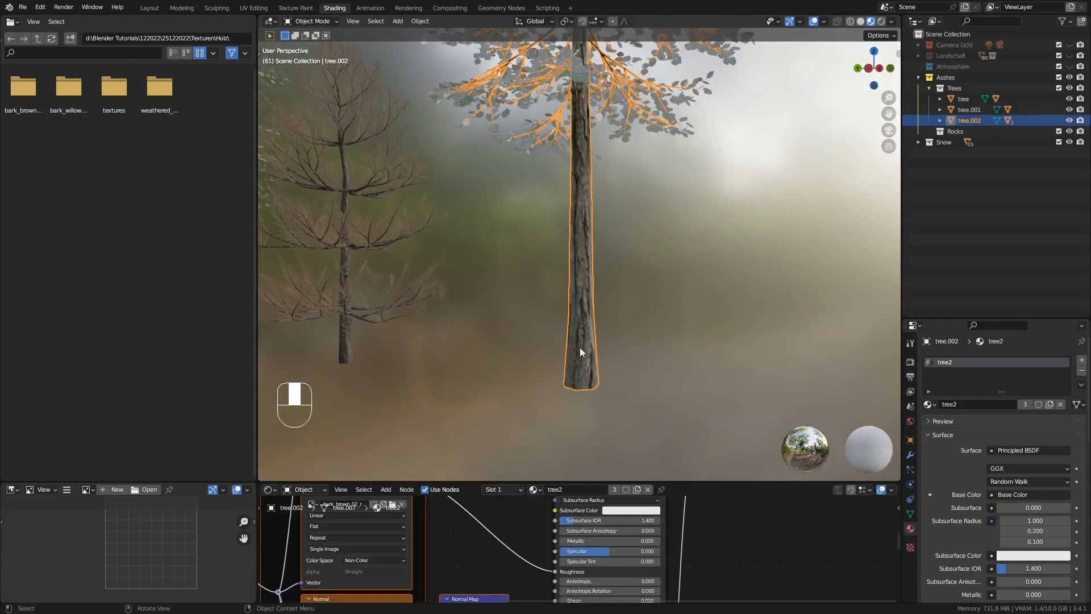
pyautogui.moveTo(617, 480); pyautogui.dragTo(608, 253)
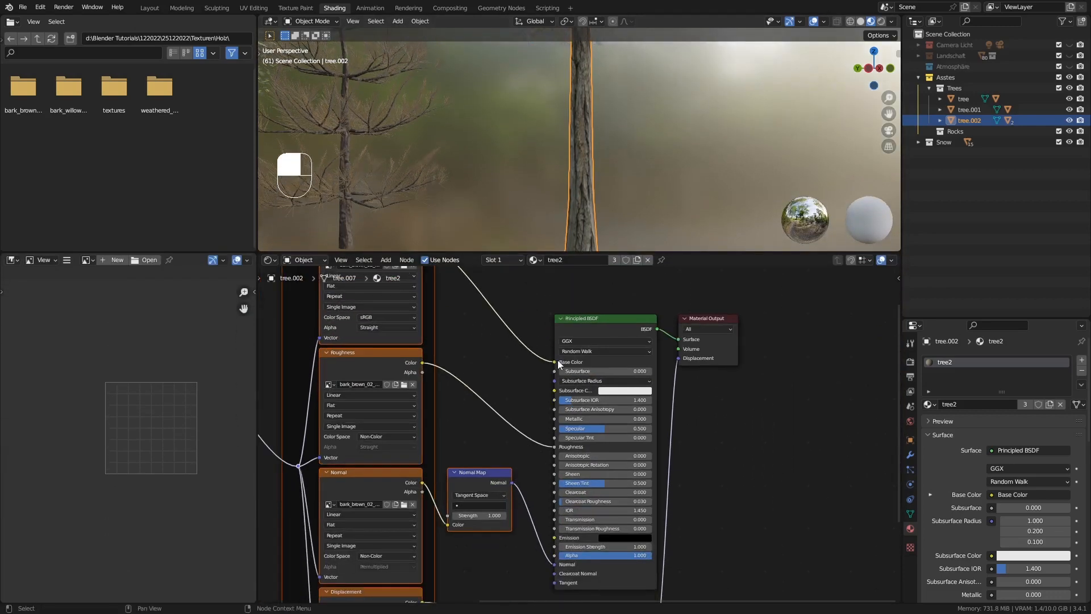
pyautogui.keyDown('ctrl'); pyautogui.moveTo(523, 350); pyautogui.dragTo(597, 451, button='middle'); pyautogui.keyUp('ctrl')
pyautogui.moveTo(538, 475); pyautogui.dragTo(541, 480, button='middle')
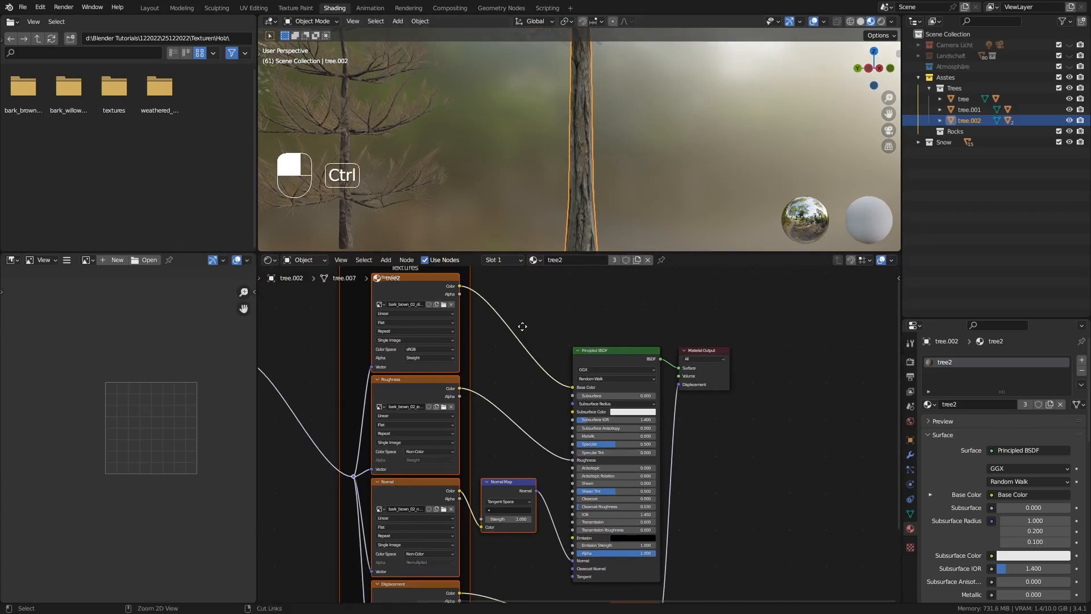
pyautogui.keyDown('ctrl'); pyautogui.moveTo(519, 324); pyautogui.dragTo(483, 441, button='middle'); pyautogui.keyUp('ctrl')
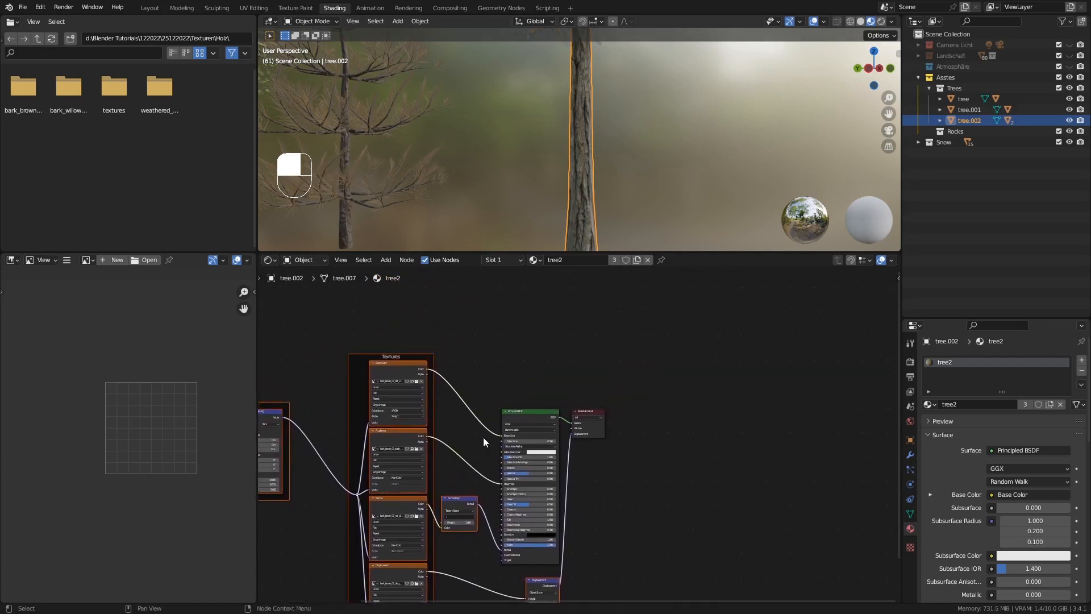
pyautogui.click(598, 433)
pyautogui.moveTo(596, 428); pyautogui.dragTo(820, 383)
# Duplicate the Principled BSDF above the original and blend both through a Mix Shader inserted before the Material Output
pyautogui.click(524, 415)
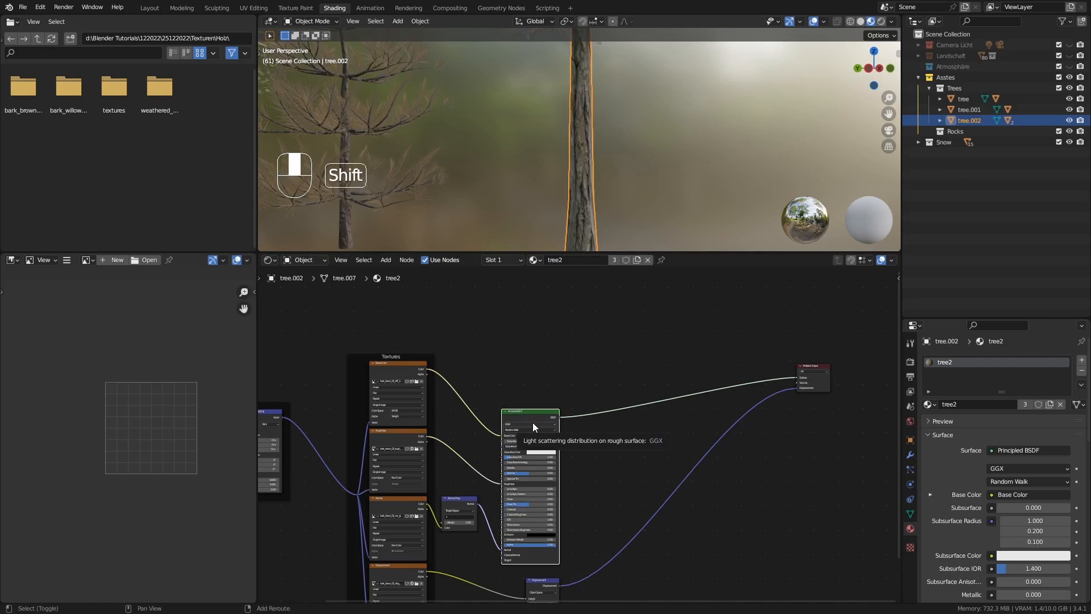
pyautogui.hotkey('shift', 'd')
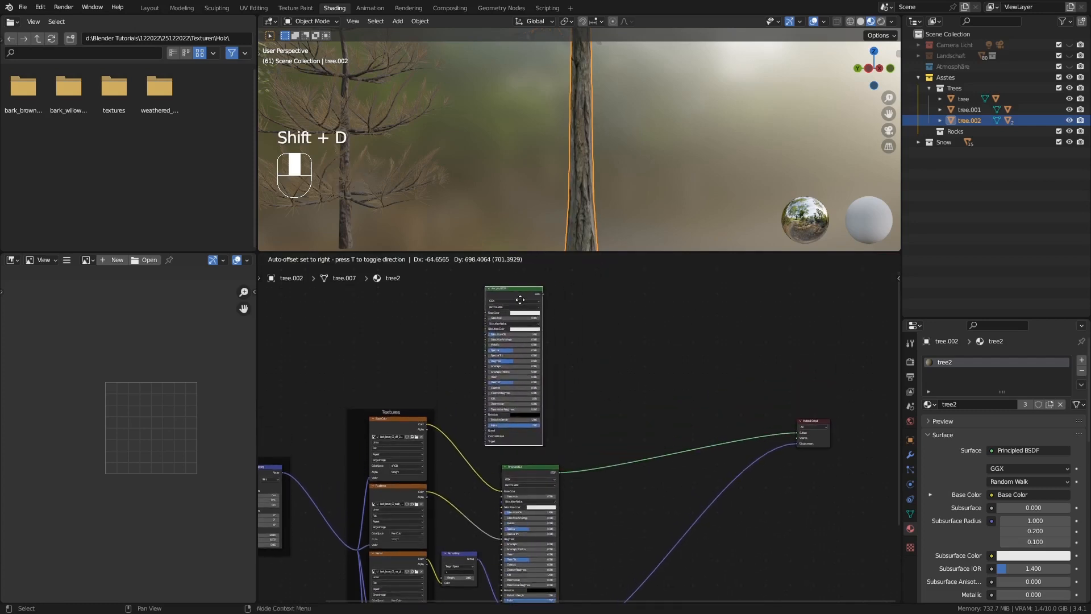
pyautogui.click(573, 327)
pyautogui.hotkey('shift', 'a')
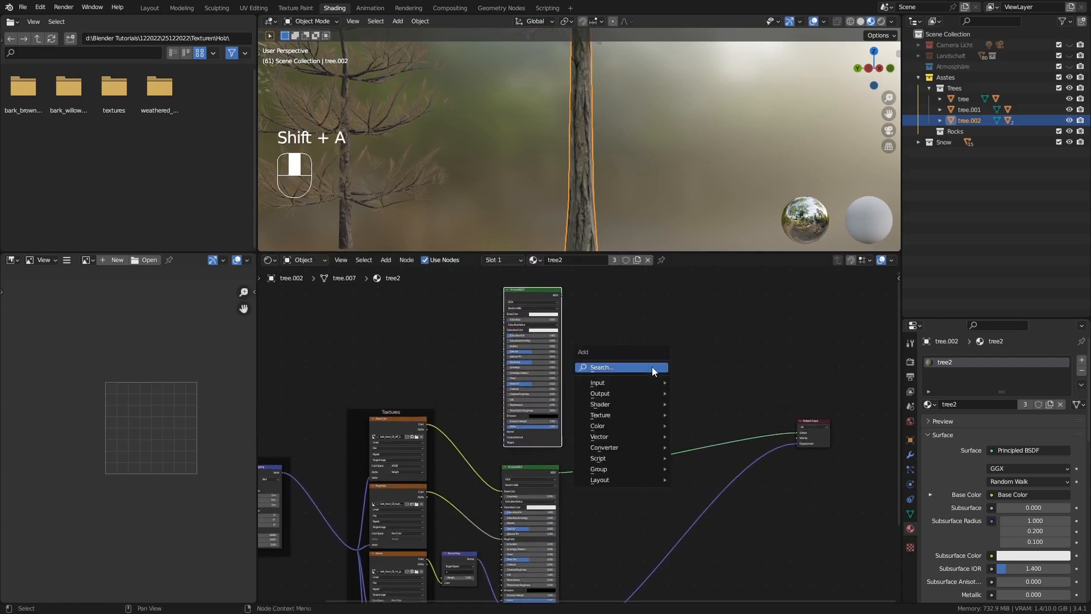
pyautogui.moveTo(618, 407)
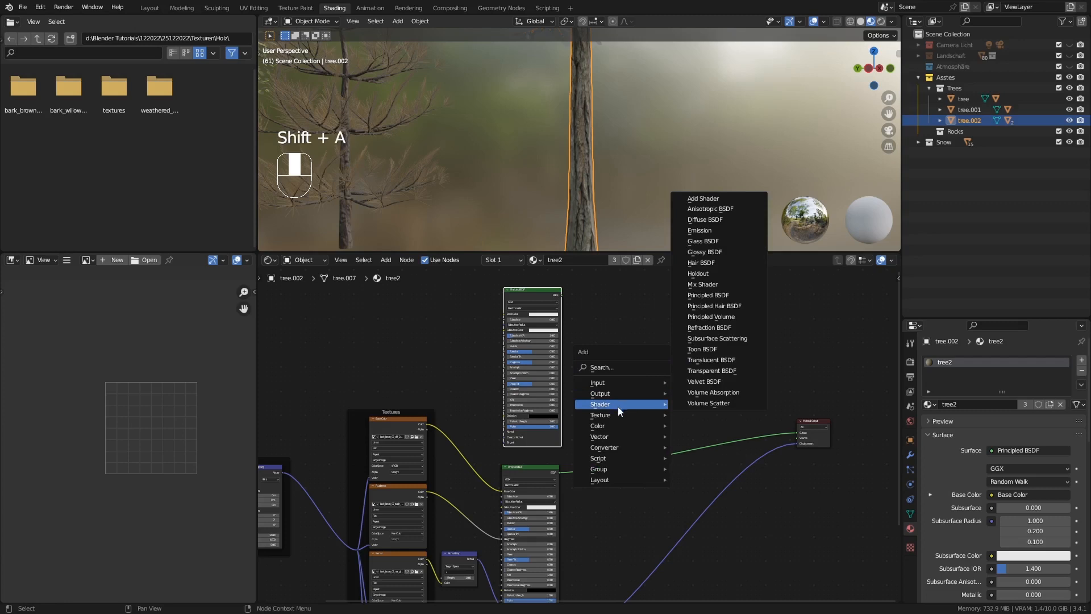
pyautogui.click(705, 284)
pyautogui.click(711, 418)
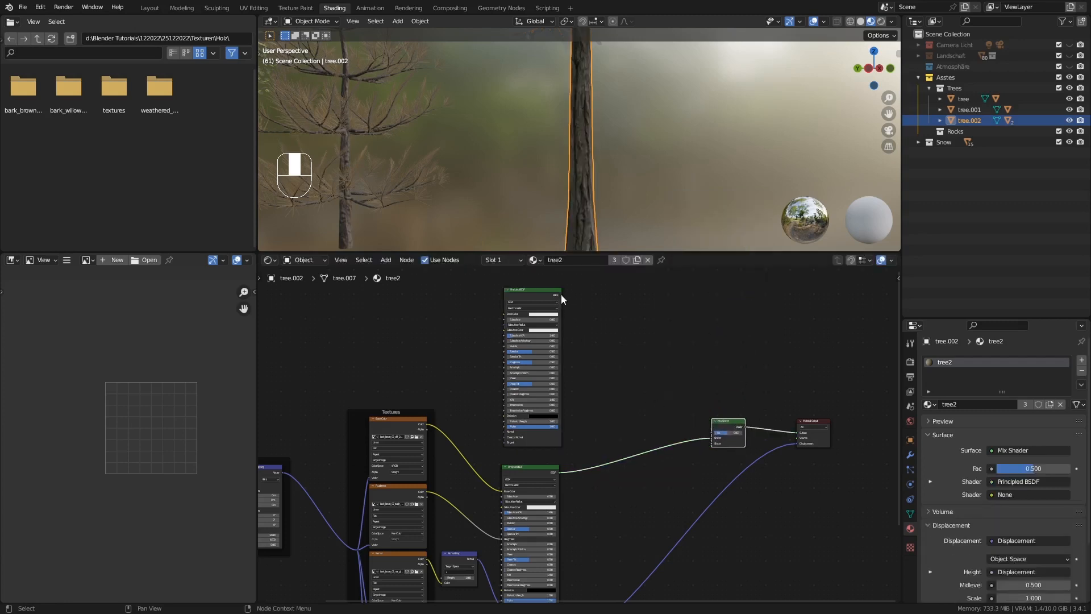
pyautogui.moveTo(561, 295); pyautogui.dragTo(711, 444)
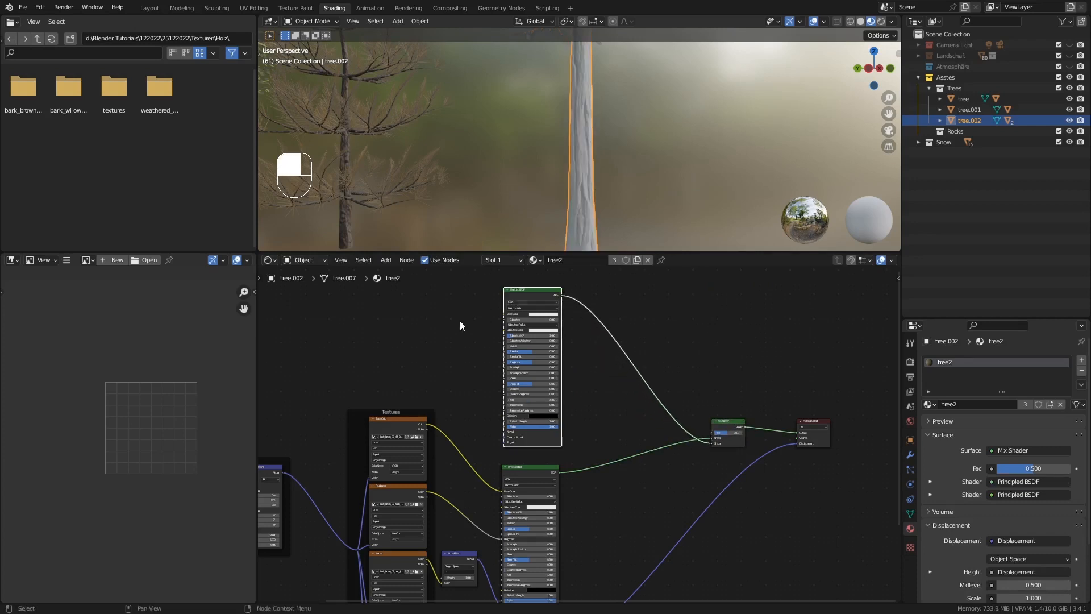
# Add a ColorRamp node above the duplicated Principled BSDF
pyautogui.moveTo(463, 319); pyautogui.dragTo(401, 404, button='middle')
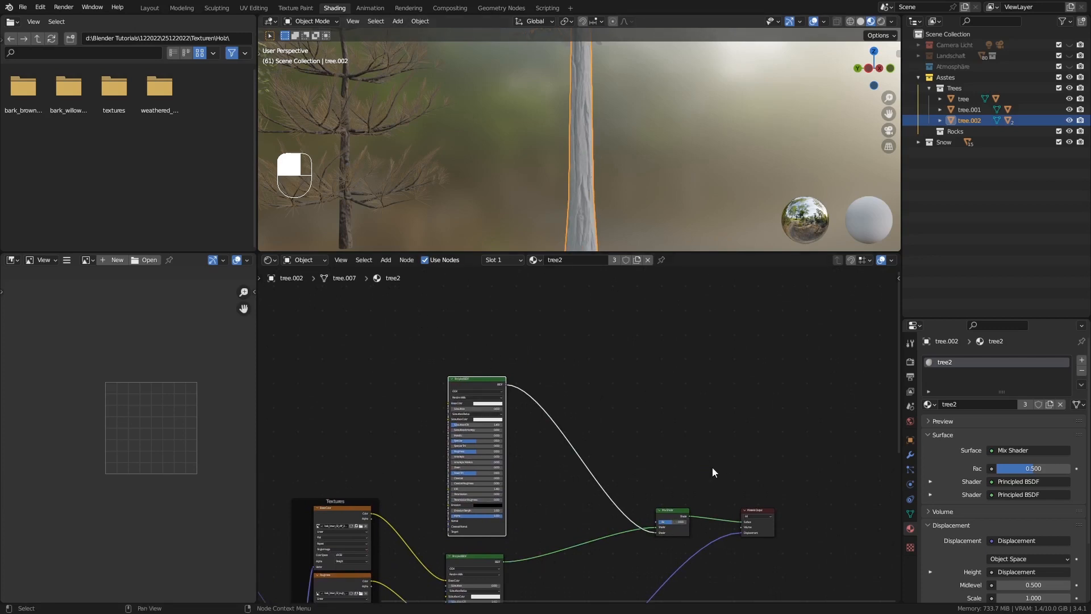
pyautogui.hotkey('shift', 'a')
pyautogui.moveTo(397, 332)
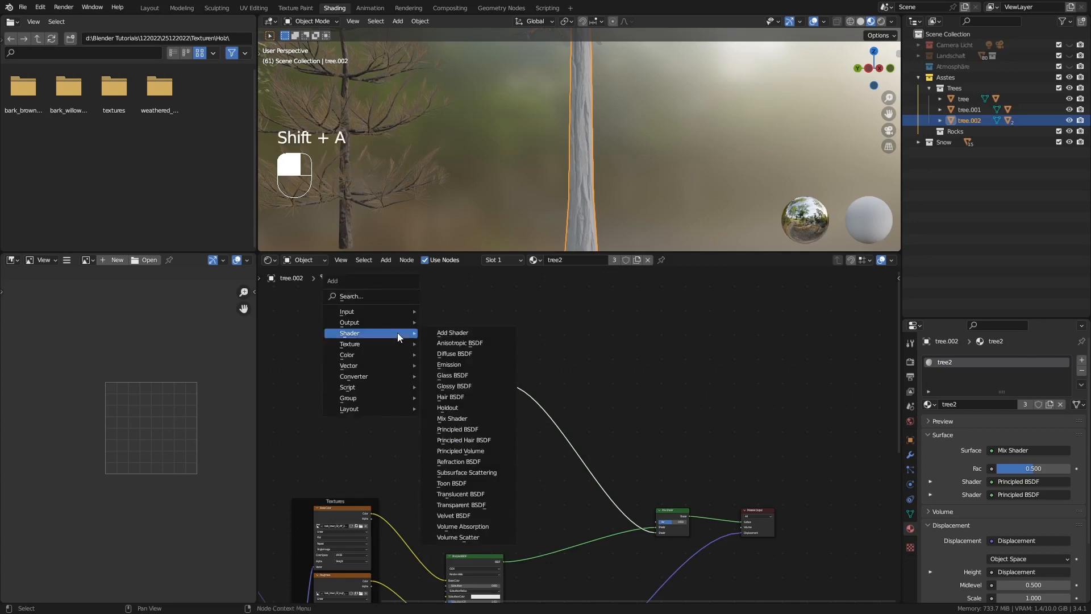
pyautogui.moveTo(364, 376)
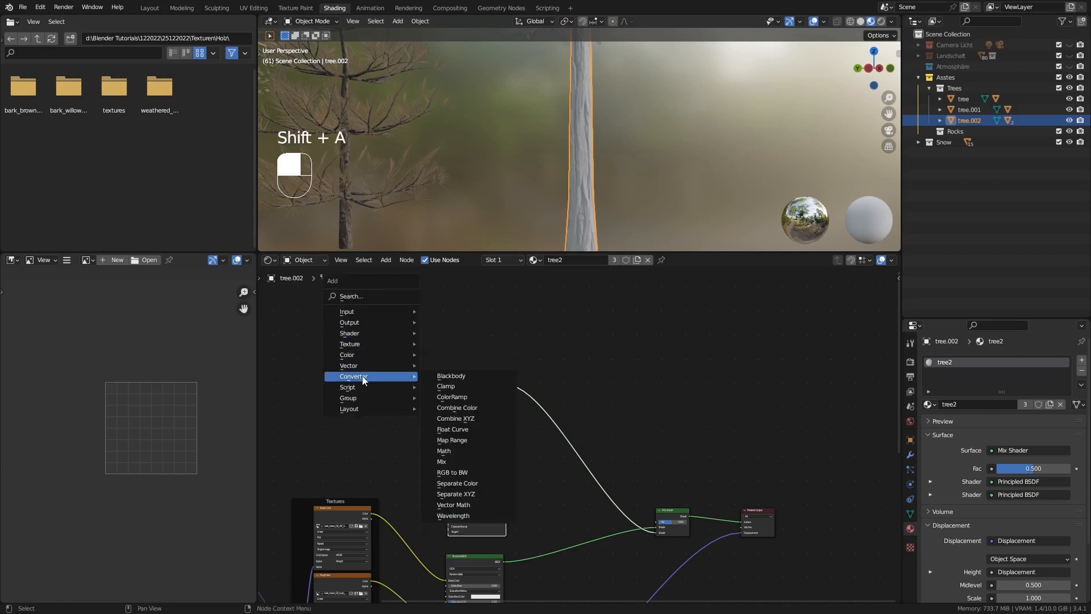
pyautogui.click(464, 397)
pyautogui.click(455, 310)
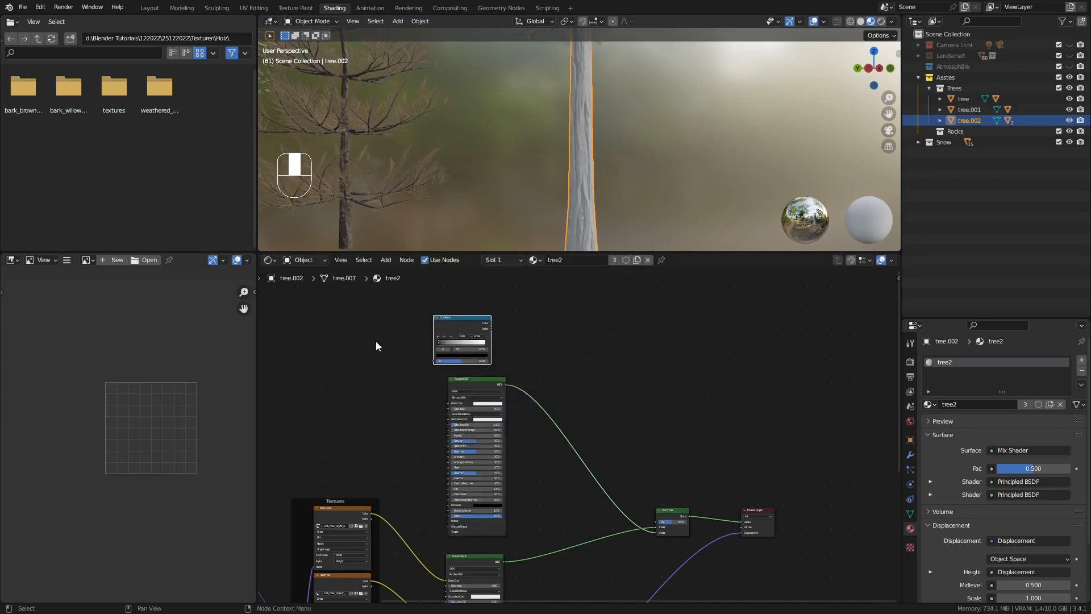
# Add a Noise Texture, link its Fac output to the ColorRamp and the ramp's Color to the Mix Shader's Fac
pyautogui.hotkey('shift', 'a')
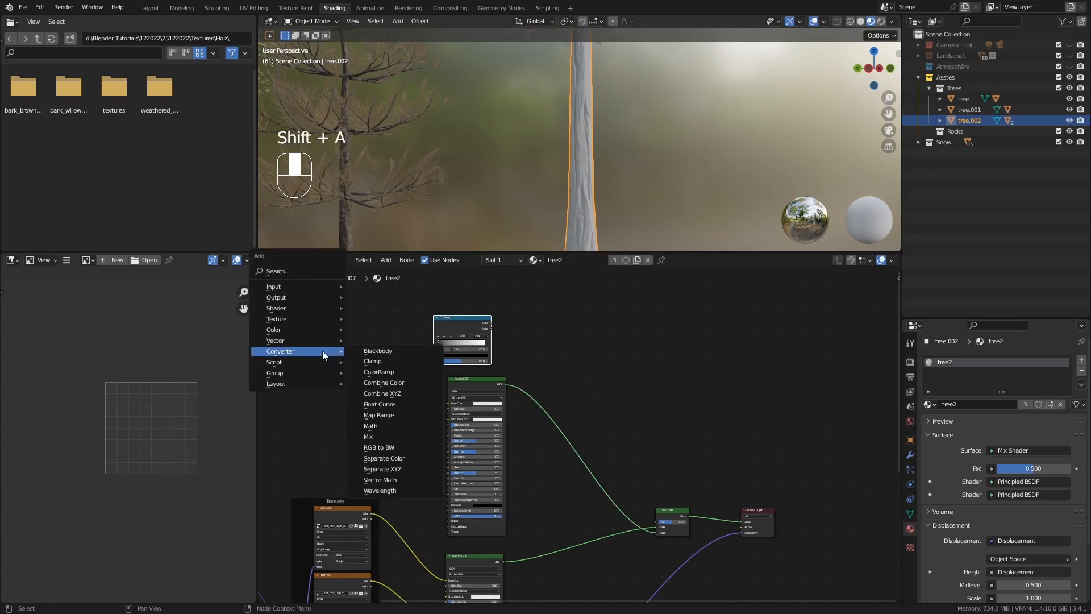
pyautogui.moveTo(326, 320)
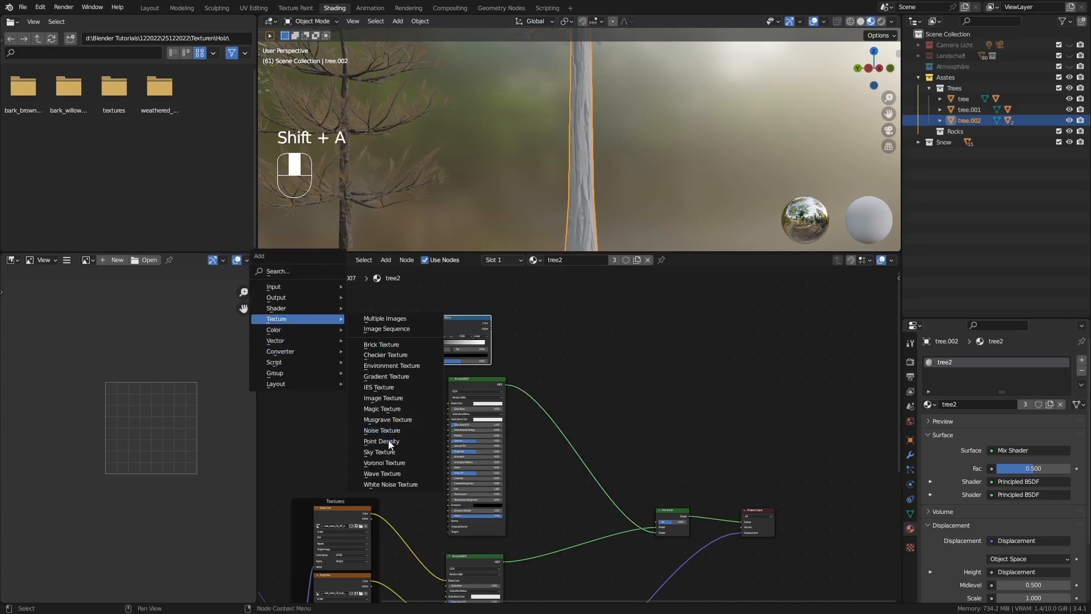
pyautogui.click(407, 430)
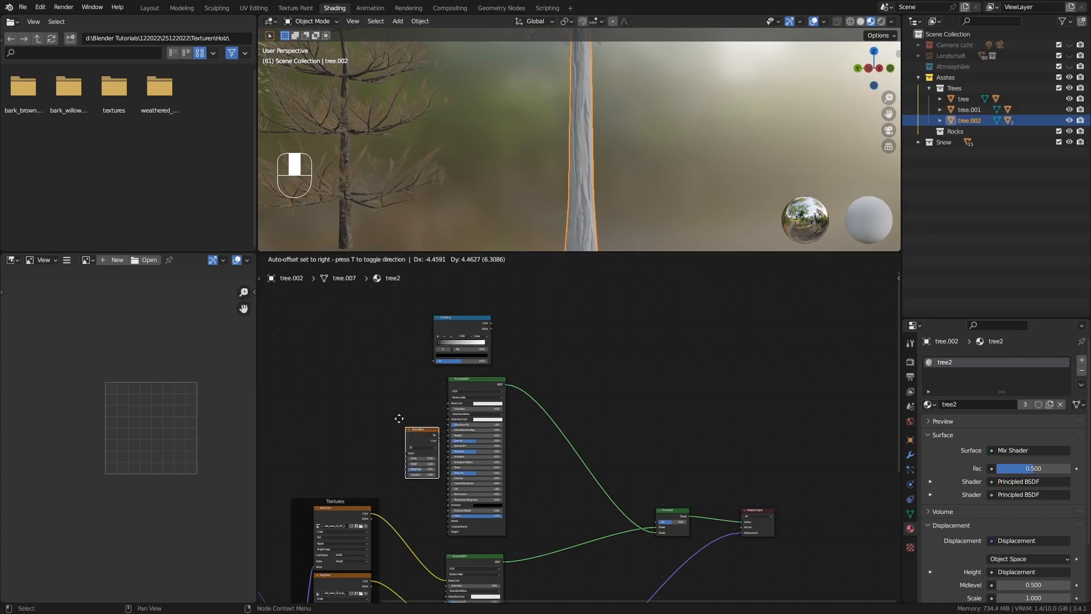
pyautogui.click(339, 320)
pyautogui.moveTo(372, 328); pyautogui.dragTo(433, 361)
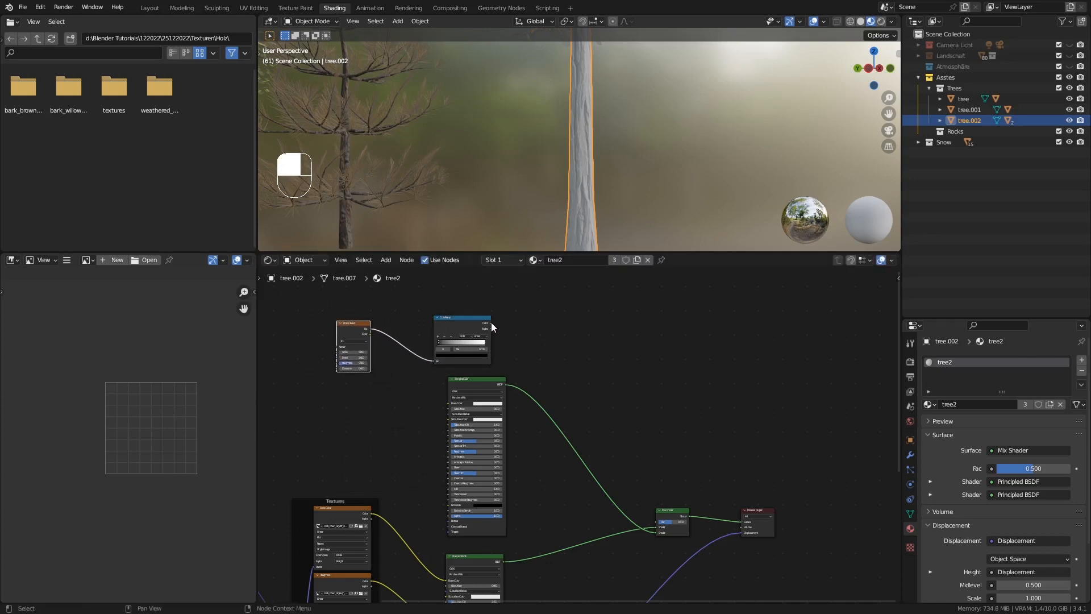
pyautogui.moveTo(491, 322); pyautogui.dragTo(657, 520)
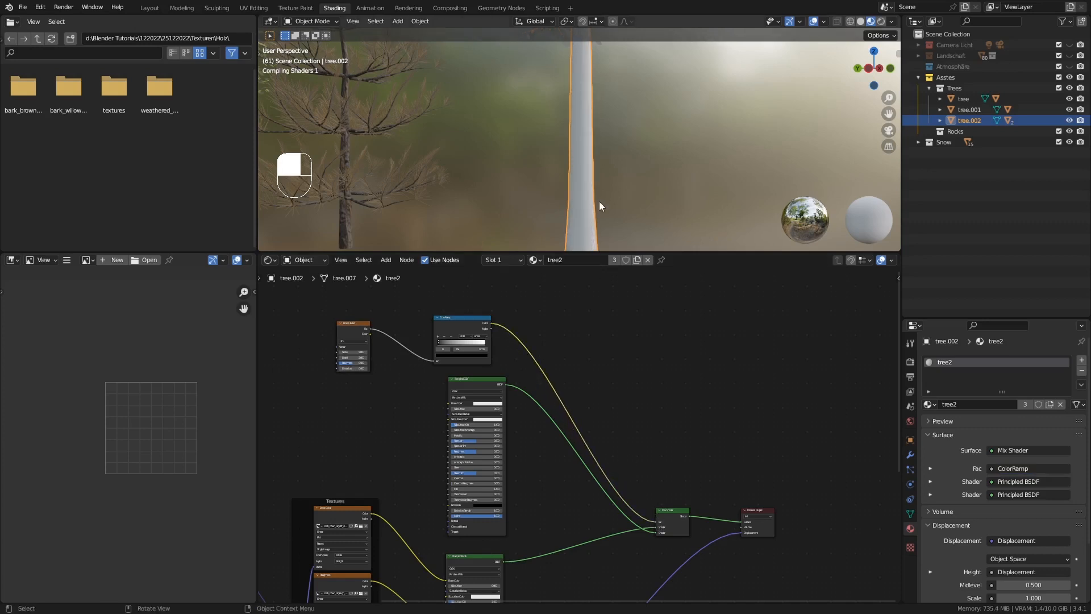
# Tighten the ColorRamp by moving the black stop inward and setting the white stop's position to about 0.671
pyautogui.moveTo(602, 216); pyautogui.dragTo(570, 211, button='middle')
pyautogui.keyDown('ctrl'); pyautogui.moveTo(587, 94); pyautogui.dragTo(601, 131, button='middle'); pyautogui.keyUp('ctrl')
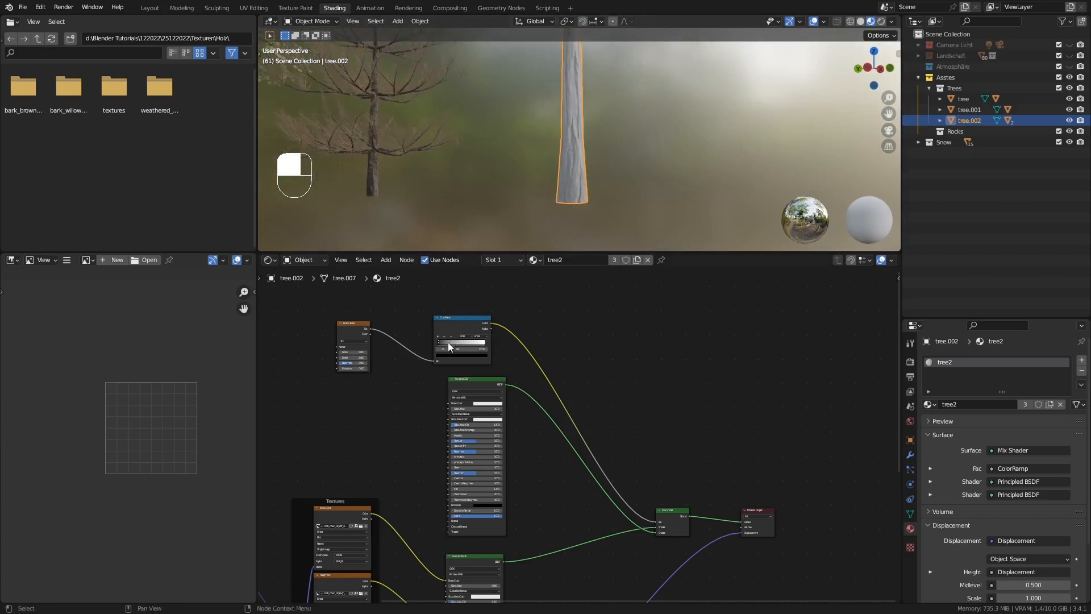
pyautogui.keyDown('ctrl'); pyautogui.moveTo(374, 368); pyautogui.dragTo(407, 330, button='middle'); pyautogui.keyUp('ctrl')
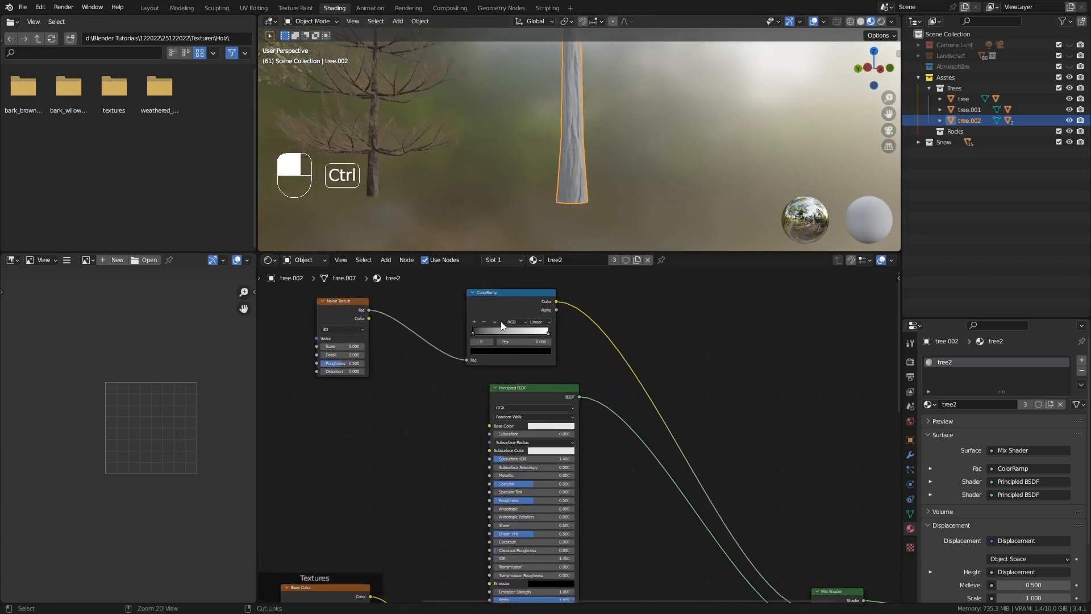
pyautogui.moveTo(482, 330); pyautogui.dragTo(544, 332)
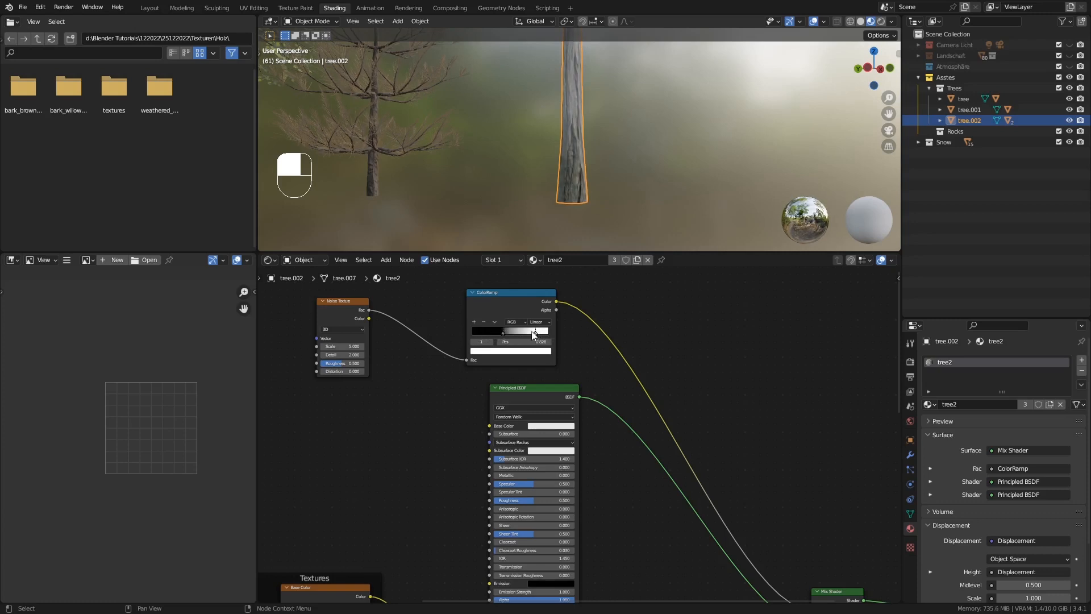
pyautogui.keyDown('ctrl'); pyautogui.moveTo(622, 130); pyautogui.dragTo(617, 163, button='middle'); pyautogui.keyUp('ctrl')
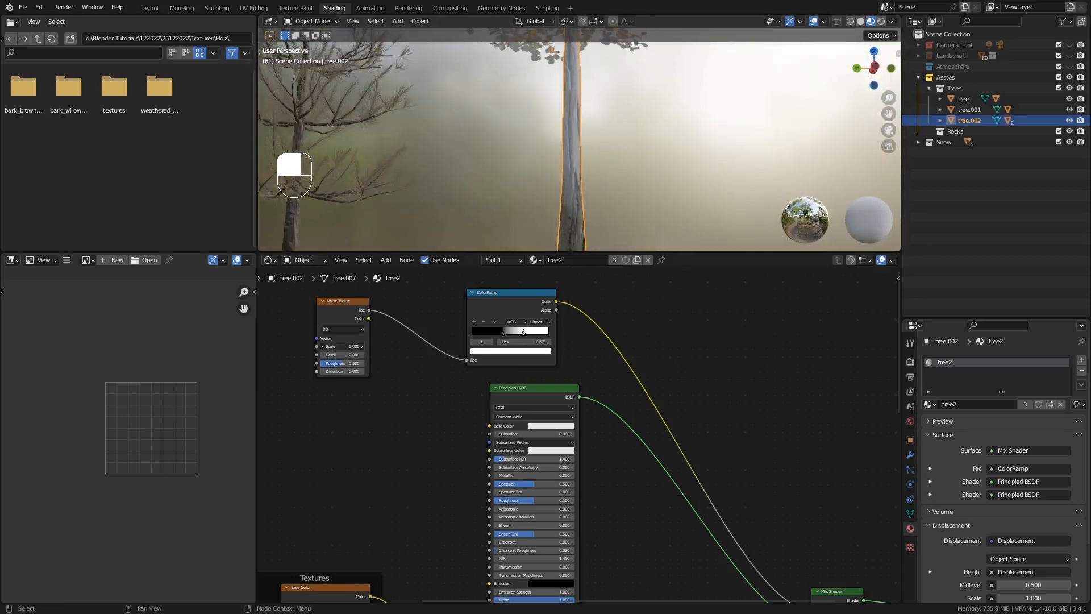
# Raise the Noise Texture's scale to about 17.1 and inspect the snow pattern around the trunk
pyautogui.moveTo(341, 346); pyautogui.dragTo(570, 346)
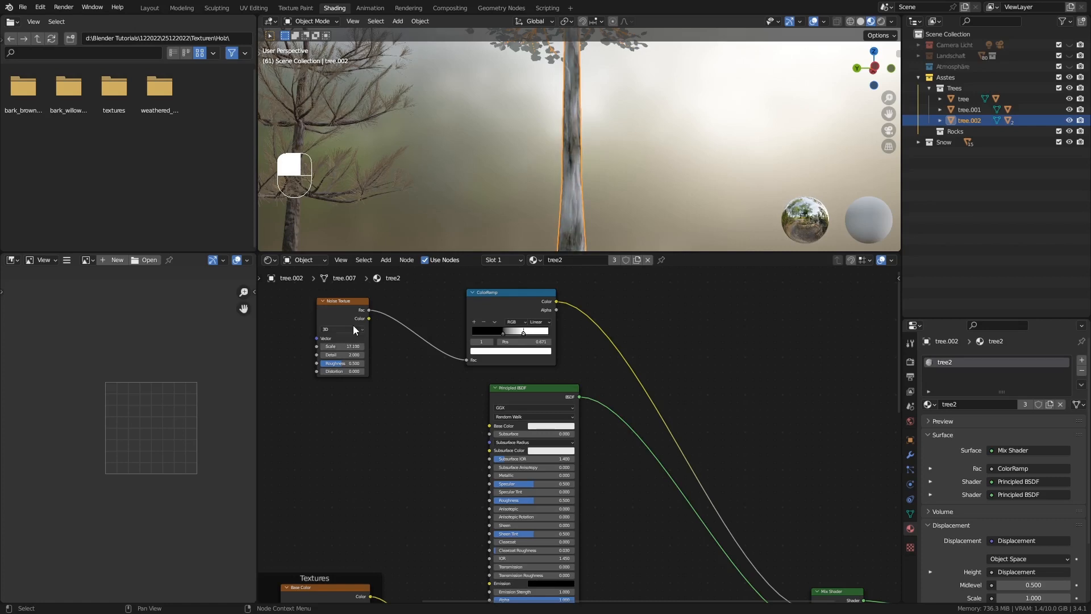
pyautogui.moveTo(625, 142); pyautogui.dragTo(475, 234, button='middle')
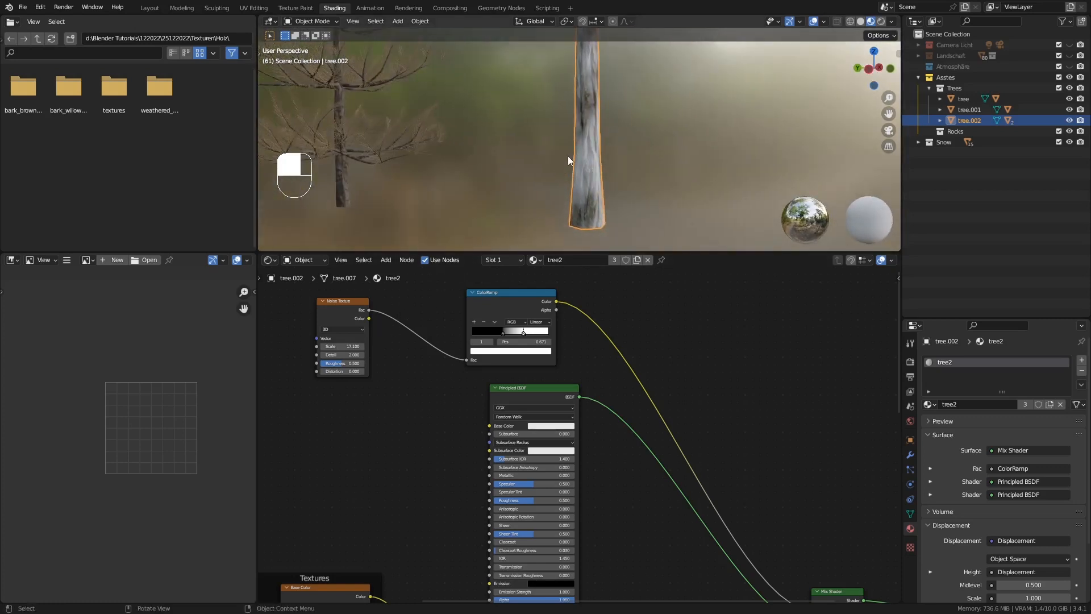
pyautogui.keyDown('shift'); pyautogui.moveTo(537, 154); pyautogui.dragTo(577, 138, button='middle'); pyautogui.keyUp('shift')
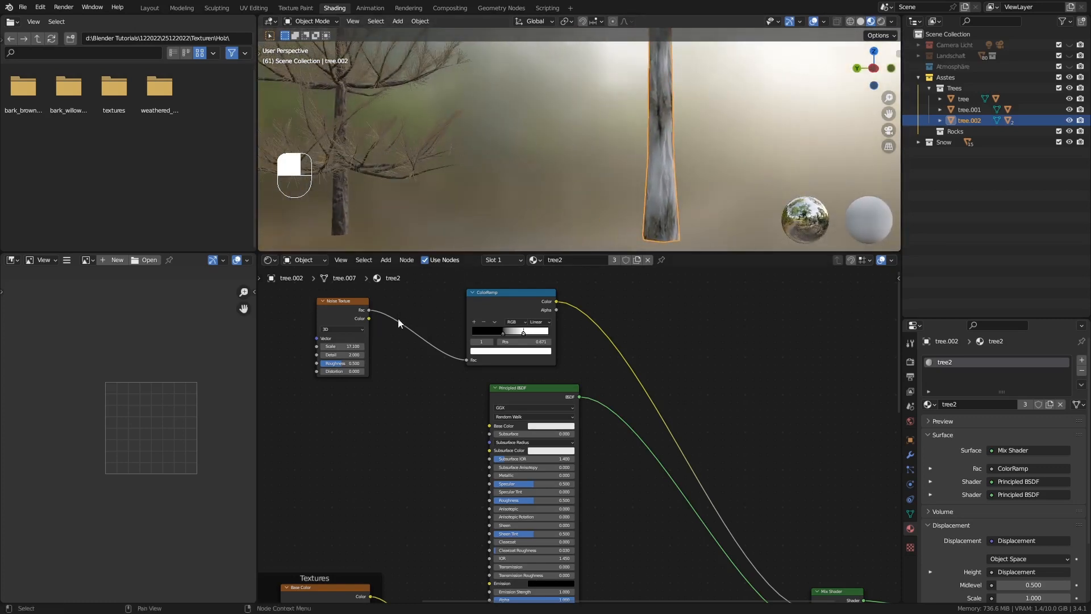
# Add Texture Coordinate and Mapping nodes to the Noise Texture and set the mapping's Z scale to about 1.92
pyautogui.moveTo(337, 306); pyautogui.dragTo(399, 323, button='middle')
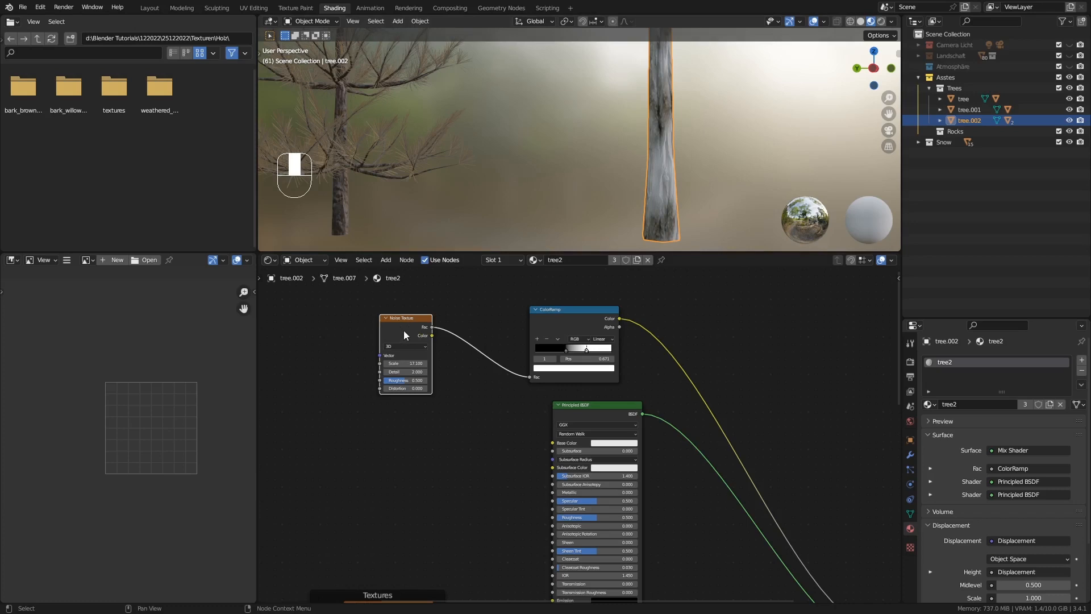
pyautogui.hotkey('ctrl', 't')
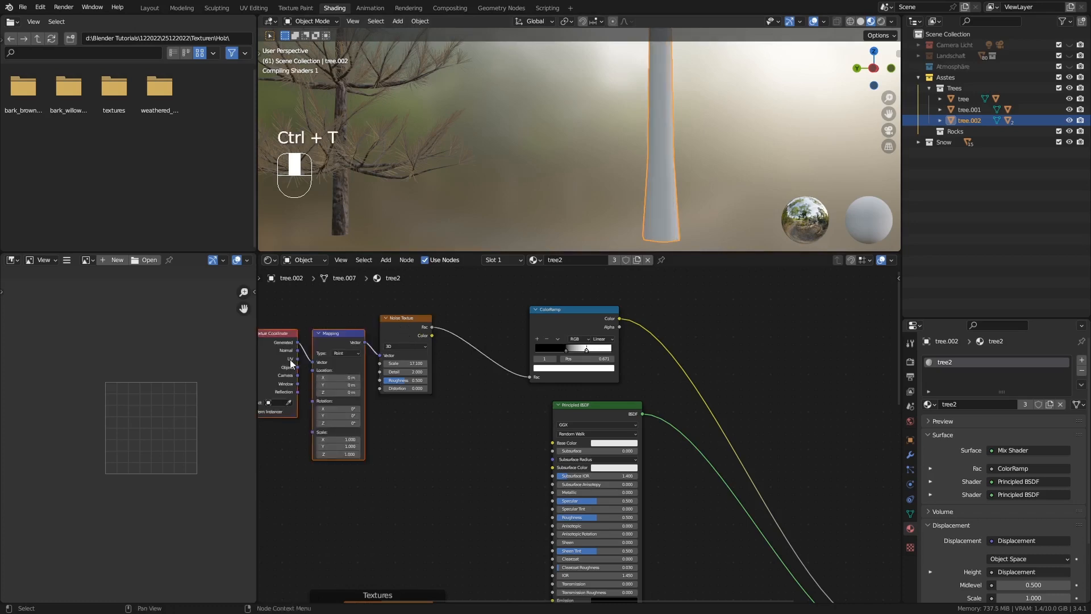
pyautogui.moveTo(355, 372); pyautogui.dragTo(361, 367, button='middle')
pyautogui.moveTo(371, 410); pyautogui.dragTo(369, 370, button='middle')
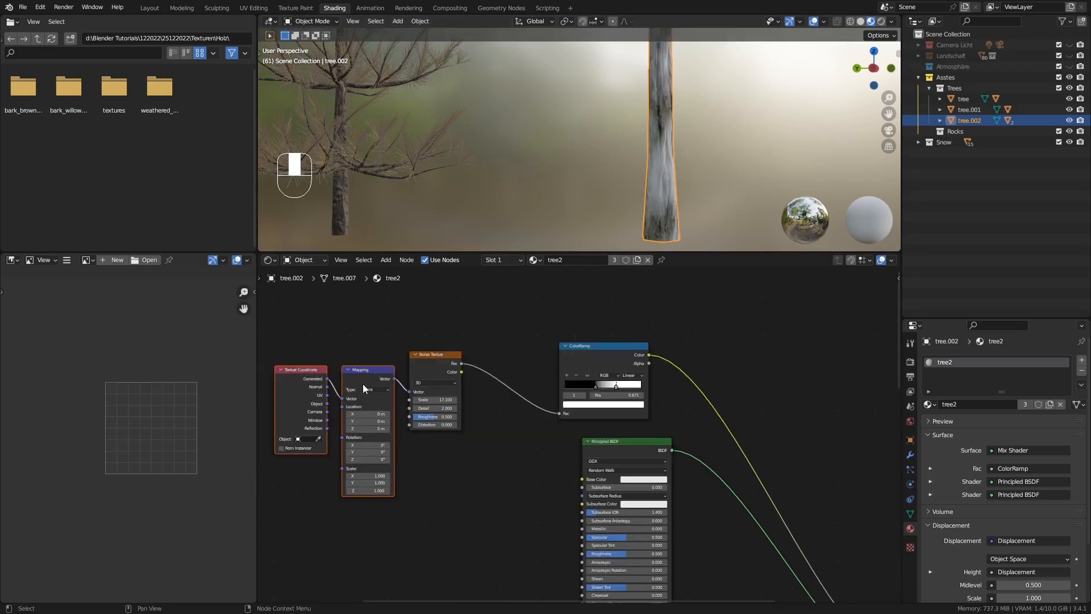
pyautogui.moveTo(367, 376); pyautogui.dragTo(361, 343)
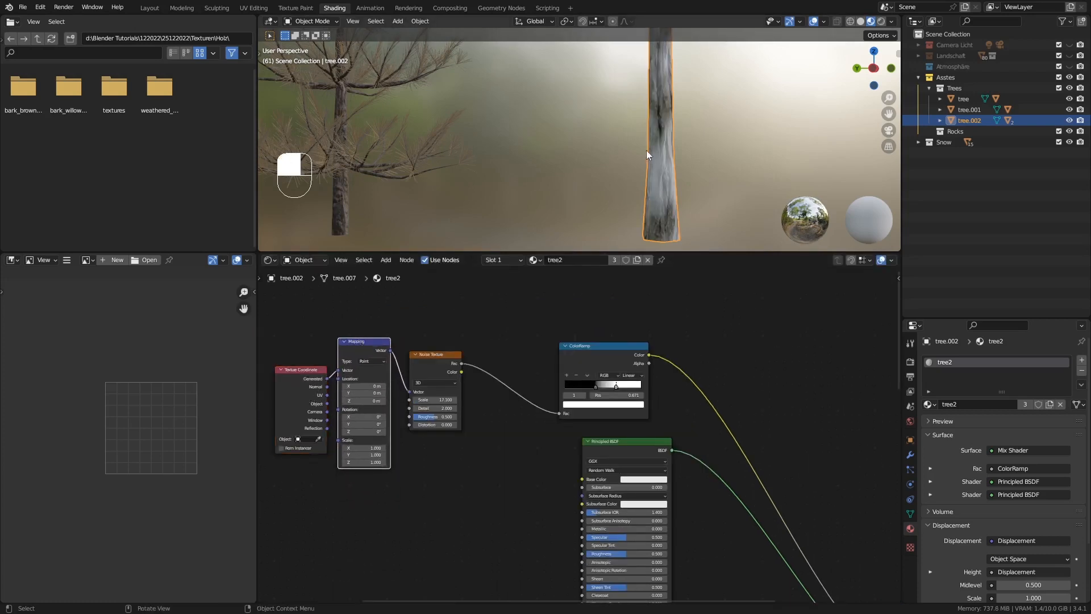
pyautogui.moveTo(646, 150); pyautogui.dragTo(620, 178, button='middle')
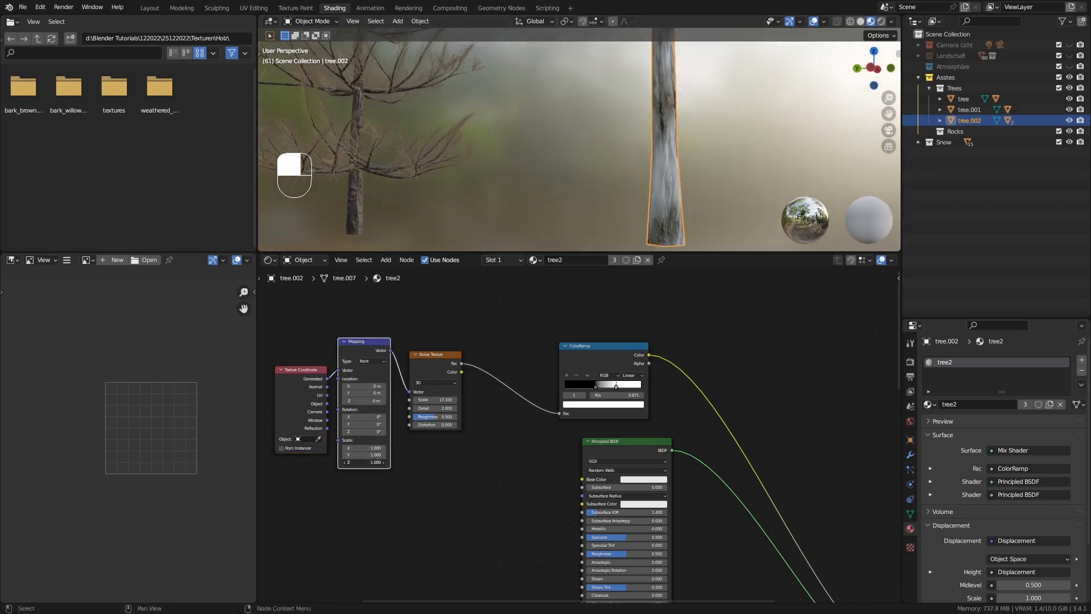
pyautogui.moveTo(364, 462)
pyautogui.mouseDown()
pyautogui.moveTo(383, 462)
pyautogui.moveTo(354, 463)
pyautogui.moveTo(419, 462)
pyautogui.moveTo(376, 454)
pyautogui.mouseUp()
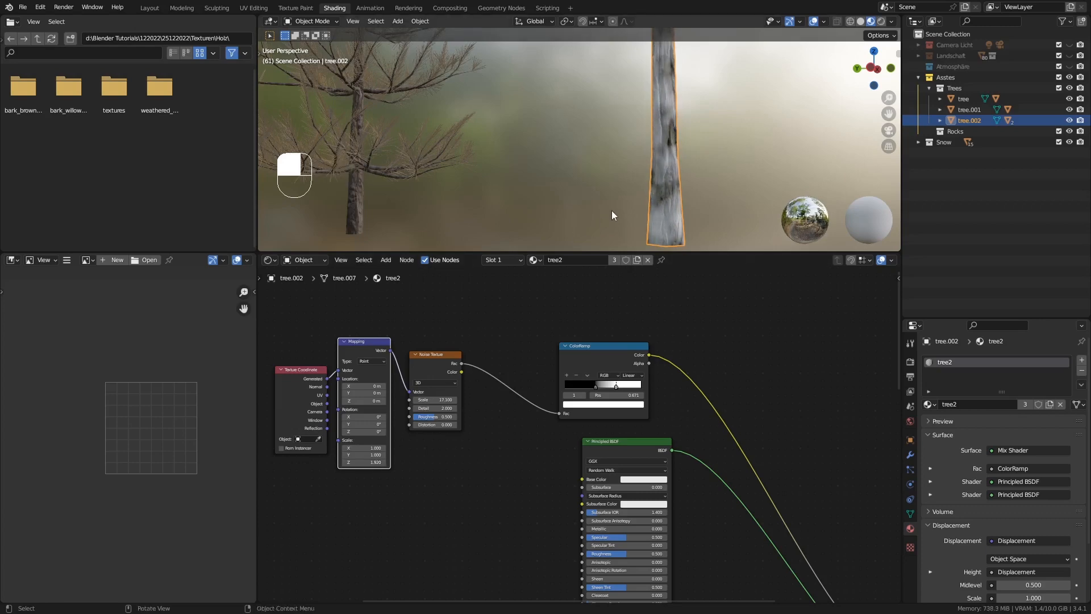
# Set the Mapping node's Z scale to about 0.7 and its X scale to about 2.23 to stretch the trunk's snow pattern
pyautogui.moveTo(612, 215); pyautogui.dragTo(648, 163, button='middle')
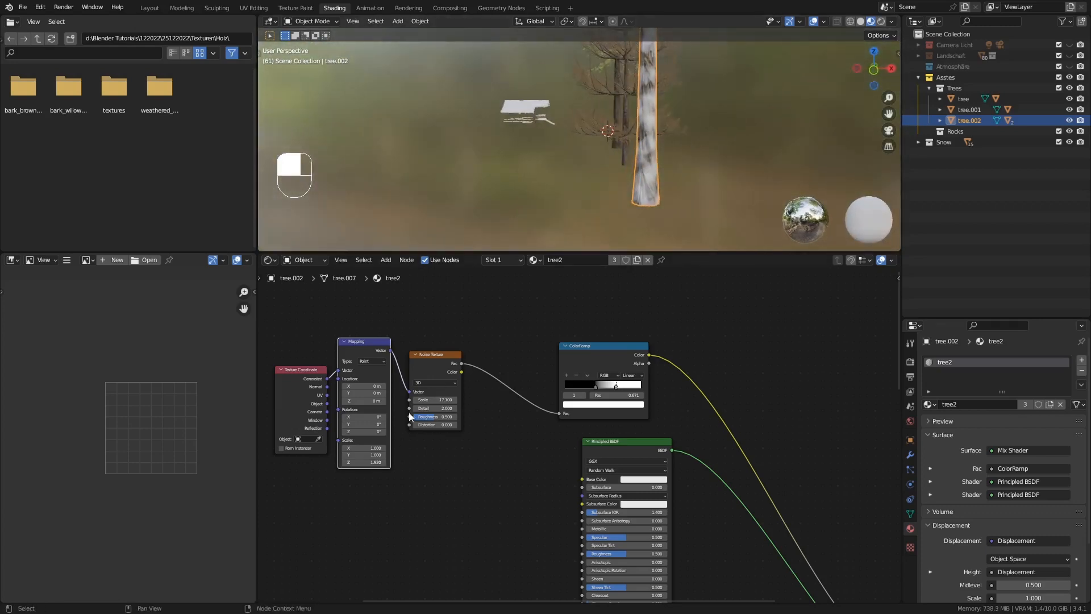
pyautogui.keyDown('shift'); pyautogui.moveTo(375, 462); pyautogui.dragTo(348, 462); pyautogui.keyUp('shift')
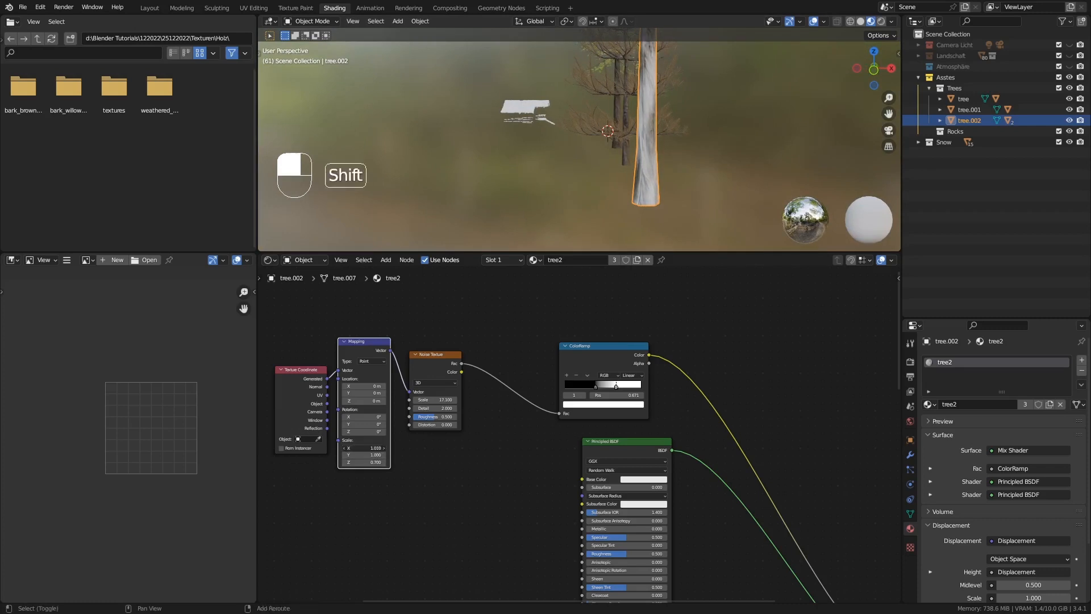
pyautogui.keyDown('shift'); pyautogui.moveTo(364, 448); pyautogui.dragTo(413, 448); pyautogui.keyUp('shift')
pyautogui.moveTo(596, 192); pyautogui.dragTo(623, 192, button='middle')
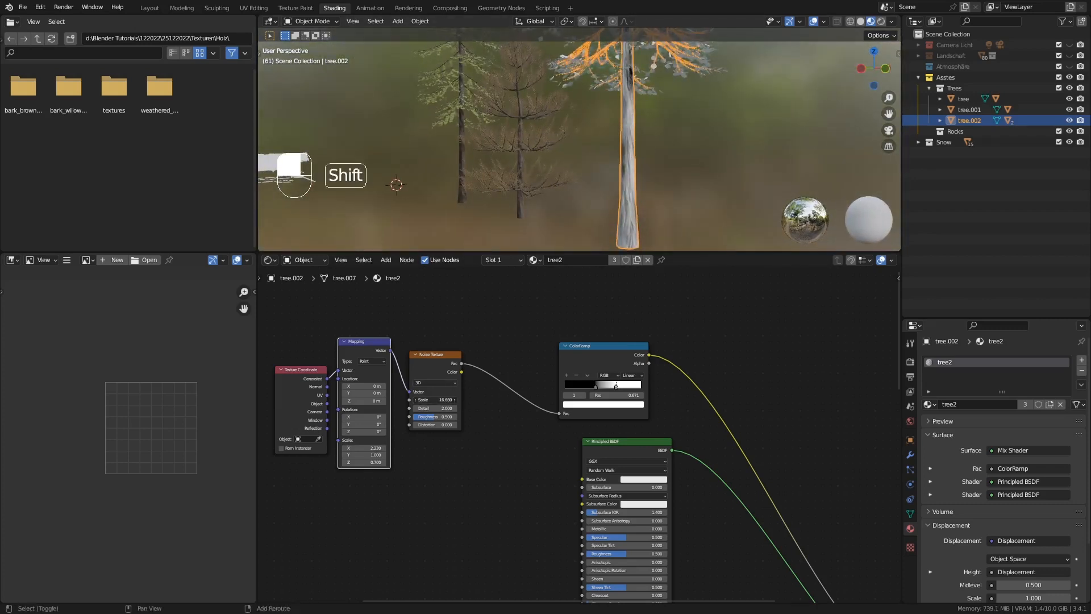
# Lower the Noise Texture's scale to about 15.6, inspect the trees, and enlarge the 3D viewport area
pyautogui.keyDown('shift'); pyautogui.moveTo(443, 399); pyautogui.dragTo(429, 399); pyautogui.keyUp('shift')
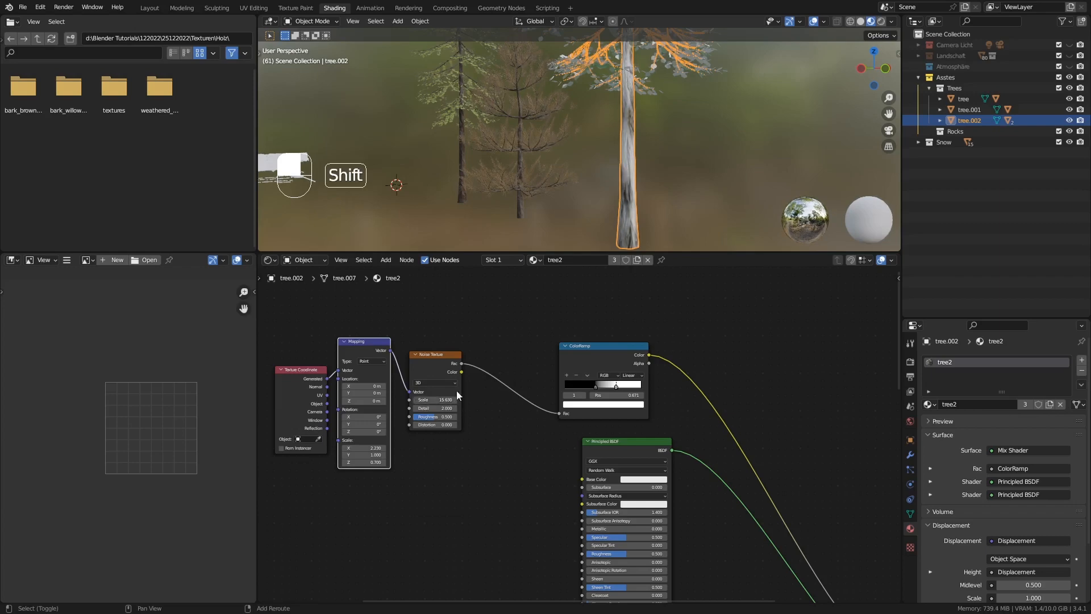
pyautogui.moveTo(654, 196); pyautogui.dragTo(701, 190, button='middle')
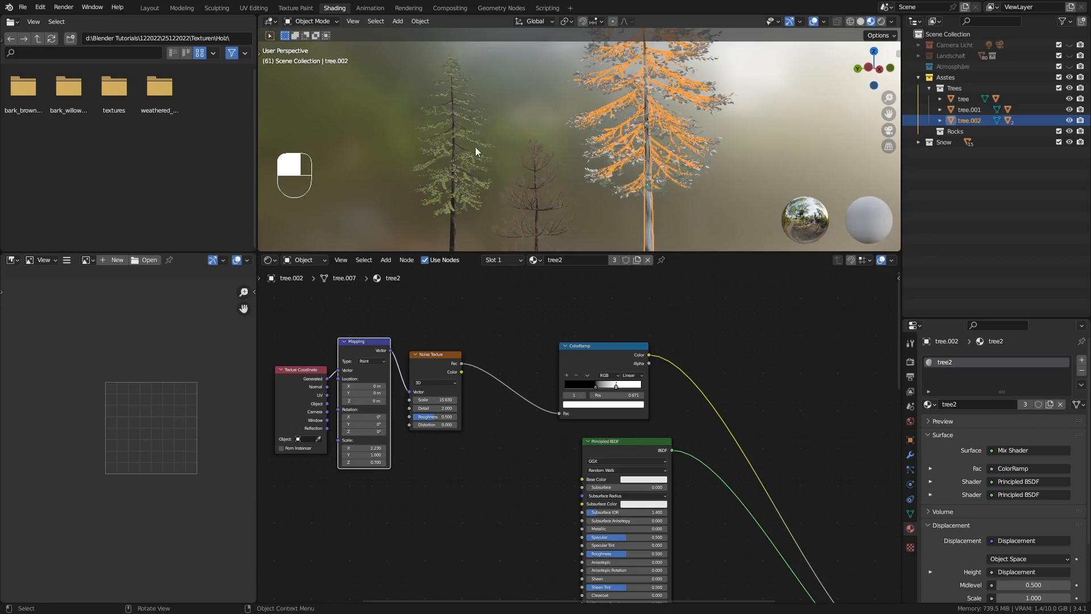
pyautogui.keyDown('shift'); pyautogui.moveTo(475, 149); pyautogui.dragTo(694, 136, button='middle'); pyautogui.keyUp('shift')
pyautogui.moveTo(552, 145); pyautogui.dragTo(568, 169, button='middle')
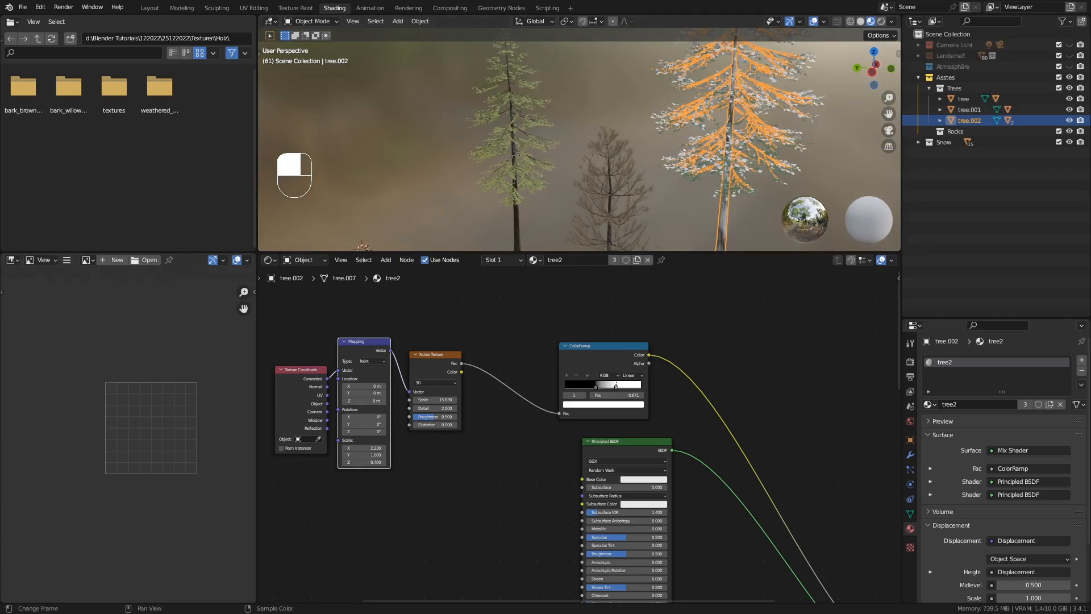
pyautogui.moveTo(441, 176); pyautogui.dragTo(517, 162, button='middle')
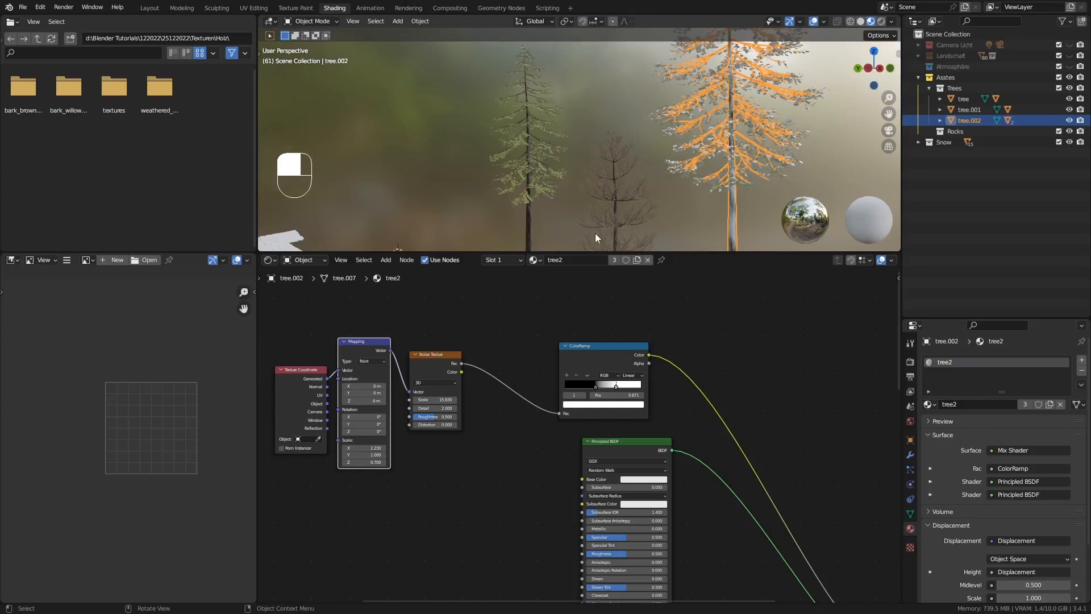
pyautogui.moveTo(595, 252); pyautogui.dragTo(596, 384)
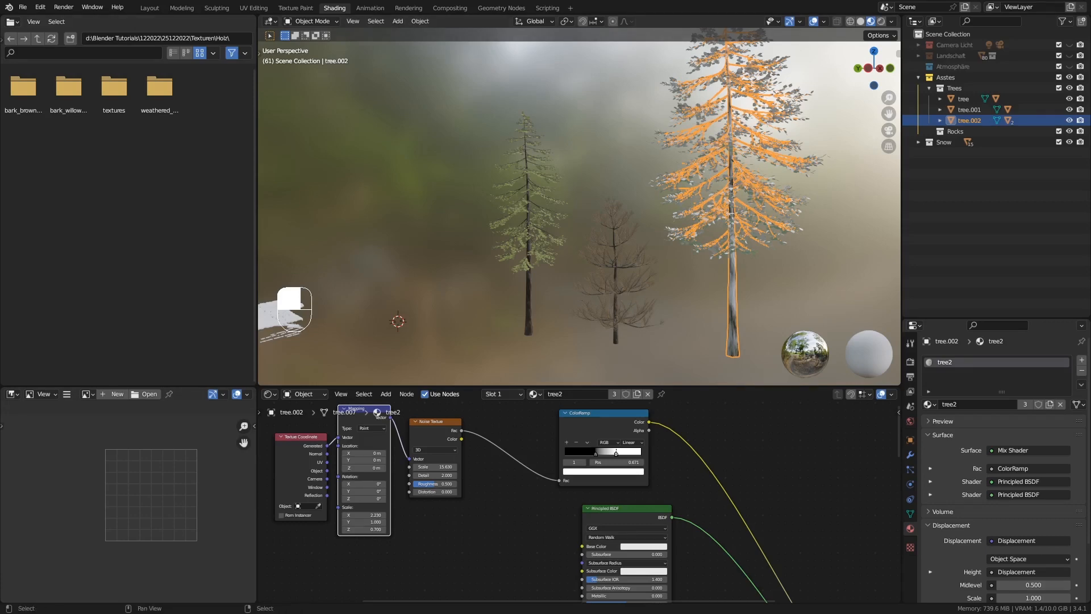
# Enter Edit Mode on the medium tree's leaves, clear the selection, and circle-select scattered leaf patches from above
pyautogui.click(549, 187)
pyautogui.moveTo(549, 187)
pyautogui.keyDown('ctrl'); pyautogui.mouseDown(button='middle')
pyautogui.moveTo(517, 167)
pyautogui.moveTo(535, 148)
pyautogui.moveTo(559, 196)
pyautogui.mouseUp(button='middle'); pyautogui.keyUp('ctrl')
pyautogui.press('Tab')
pyautogui.keyDown('shift'); pyautogui.moveTo(571, 94); pyautogui.dragTo(588, 109, button='middle'); pyautogui.keyUp('shift')
pyautogui.moveTo(589, 109); pyautogui.dragTo(591, 130, button='middle')
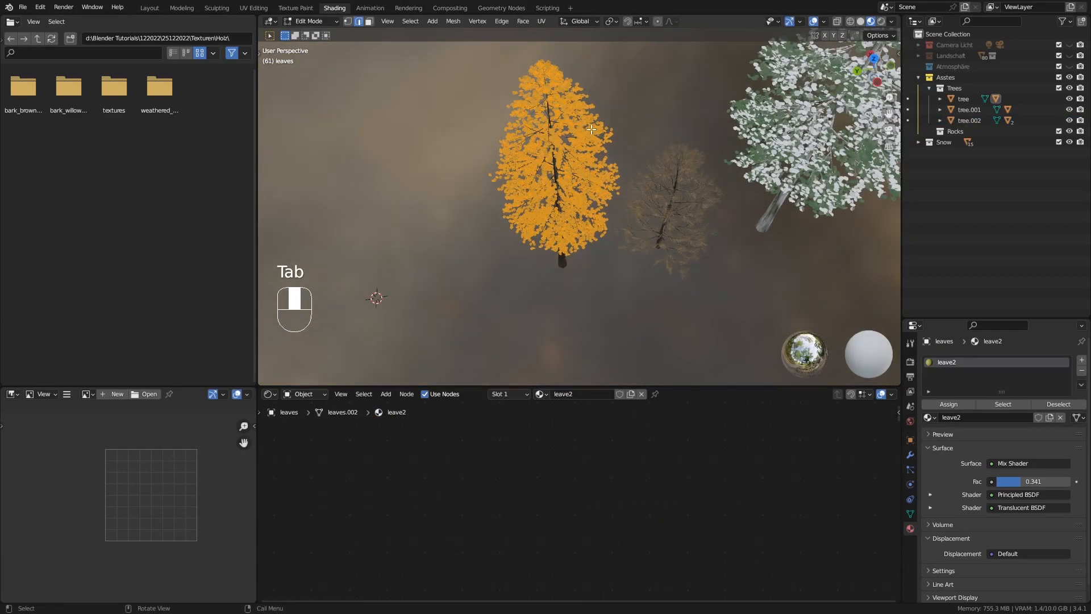
pyautogui.hotkey('alt', 'a')
pyautogui.press('c')
pyautogui.moveTo(611, 118); pyautogui.dragTo(521, 119)
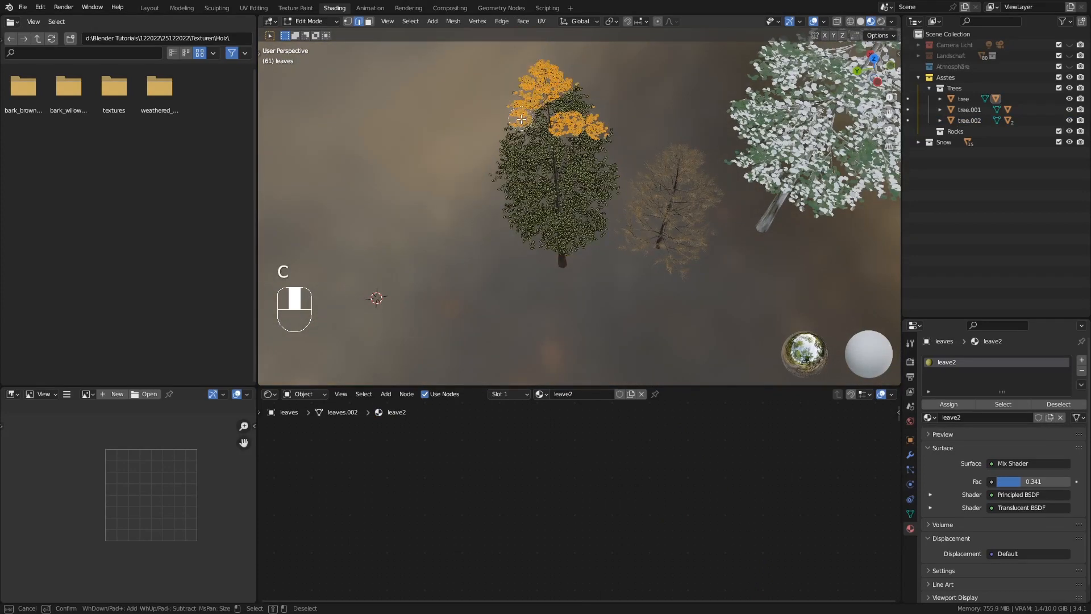
pyautogui.moveTo(523, 186)
pyautogui.mouseDown()
pyautogui.moveTo(594, 213)
pyautogui.moveTo(591, 173)
pyautogui.mouseUp()
pyautogui.press('Escape')
# Extend the circle selection with more upper leaf patches around all sides of the medium tree
pyautogui.moveTo(591, 165); pyautogui.dragTo(570, 185, button='middle')
pyautogui.press('c')
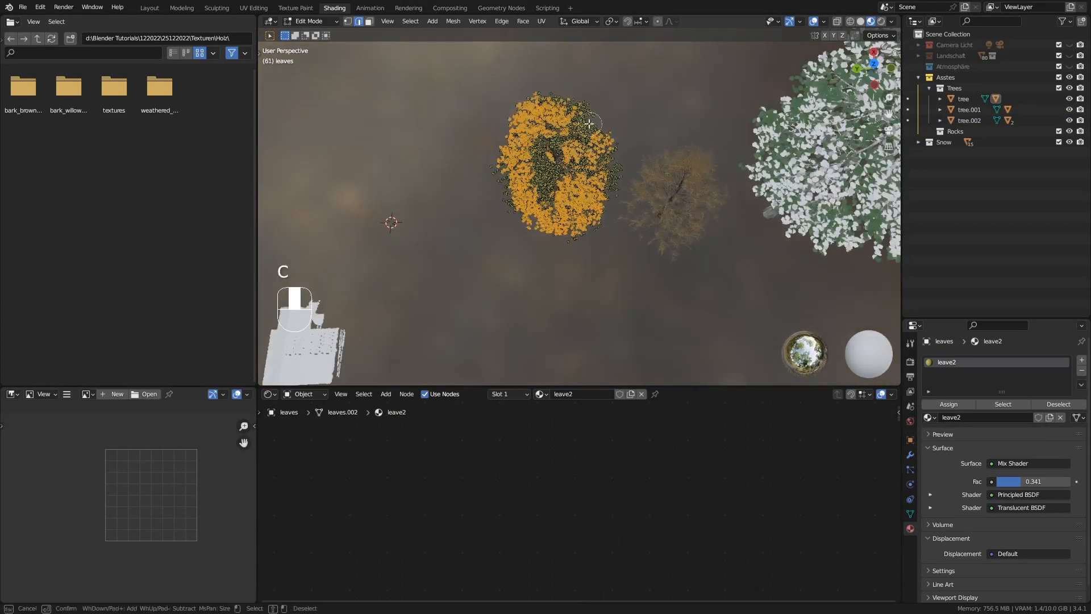
pyautogui.moveTo(585, 125); pyautogui.dragTo(575, 173)
pyautogui.rightClick(576, 173)
pyautogui.moveTo(574, 172)
pyautogui.mouseDown(button='middle')
pyautogui.moveTo(506, 170)
pyautogui.moveTo(491, 142)
pyautogui.mouseUp(button='middle')
pyautogui.press('c')
pyautogui.moveTo(574, 129); pyautogui.dragTo(559, 244)
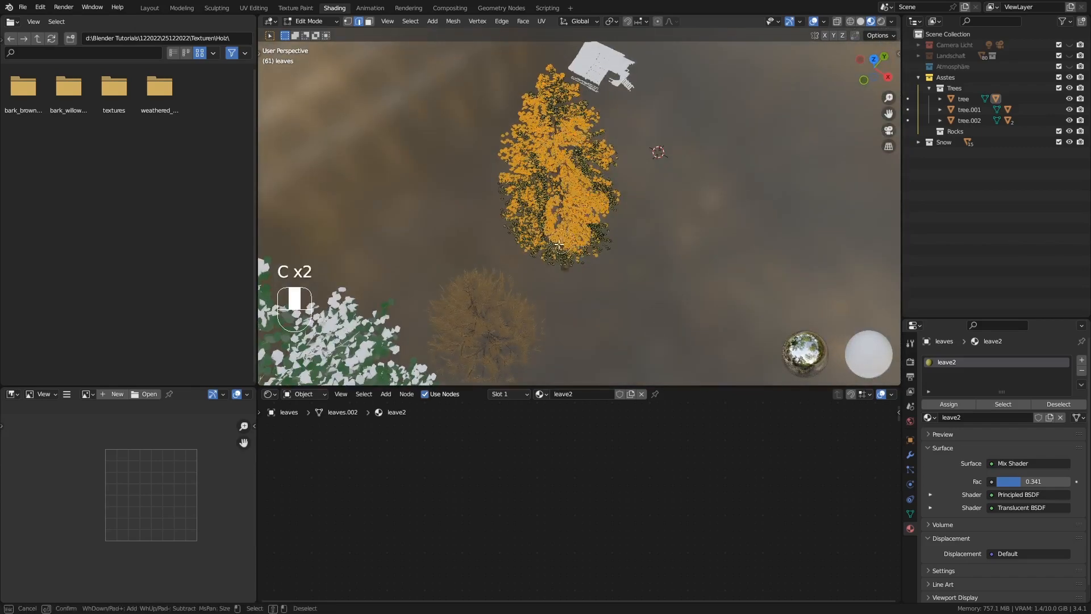
pyautogui.rightClick(621, 236)
pyautogui.moveTo(622, 236)
pyautogui.mouseDown(button='middle')
pyautogui.moveTo(540, 230)
pyautogui.moveTo(529, 219)
pyautogui.mouseUp(button='middle')
pyautogui.press('c')
pyautogui.moveTo(562, 244); pyautogui.dragTo(589, 201)
pyautogui.rightClick(736, 229)
pyautogui.moveTo(736, 229)
pyautogui.mouseDown(button='middle')
pyautogui.moveTo(580, 153)
pyautogui.moveTo(568, 196)
pyautogui.mouseUp(button='middle')
# Add a second material slot with the Snow material, assign it to the selected leaves, and return to Object Mode
pyautogui.click(1081, 360)
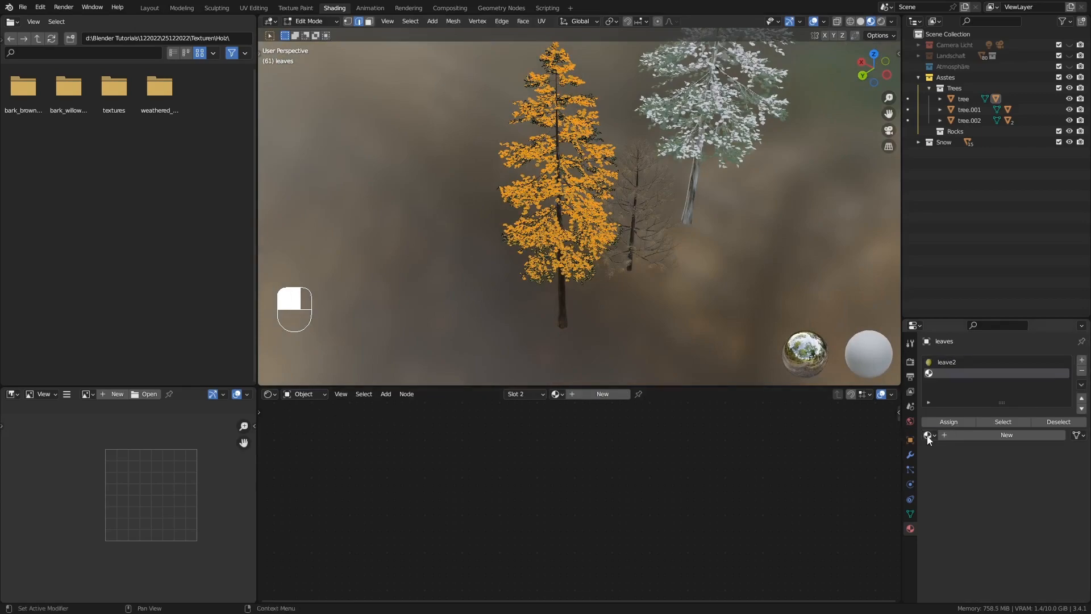
pyautogui.click(929, 435)
pyautogui.click(966, 489)
pyautogui.click(948, 424)
pyautogui.press('Tab')
# Copy the tallest tree's snow nodes from its bark material: Texture Coordinate, Mapping, Noise Texture, ColorRamp and the snow Principled BSDF
pyautogui.moveTo(629, 275); pyautogui.dragTo(494, 243, button='middle')
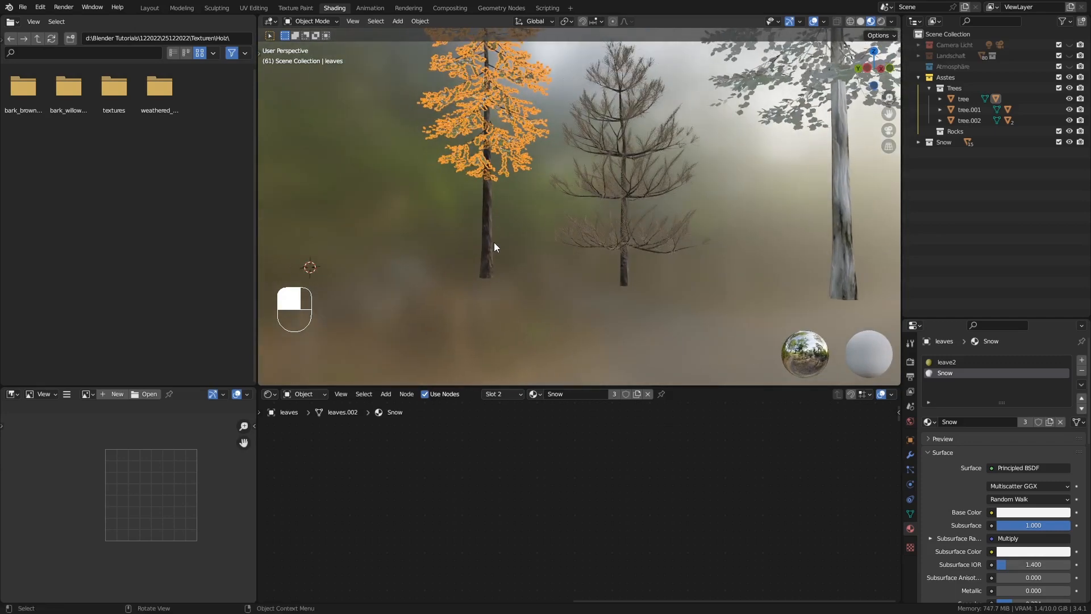
pyautogui.click(491, 243)
pyautogui.click(841, 290)
pyautogui.scroll(-1, 613, 451)
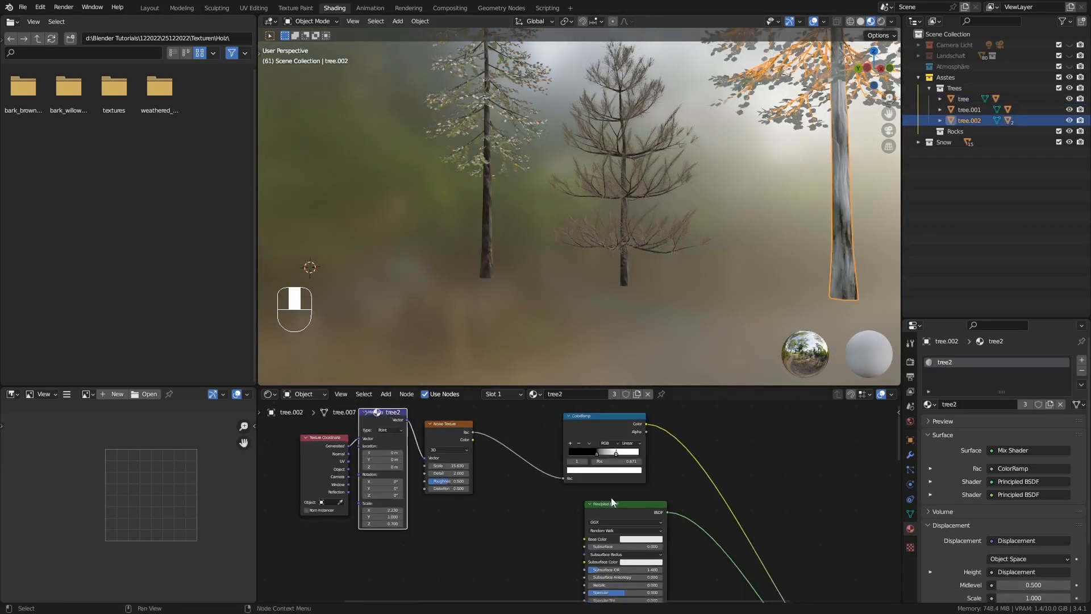
pyautogui.keyDown('ctrl'); pyautogui.moveTo(669, 487); pyautogui.dragTo(699, 471, button='middle'); pyautogui.keyUp('ctrl')
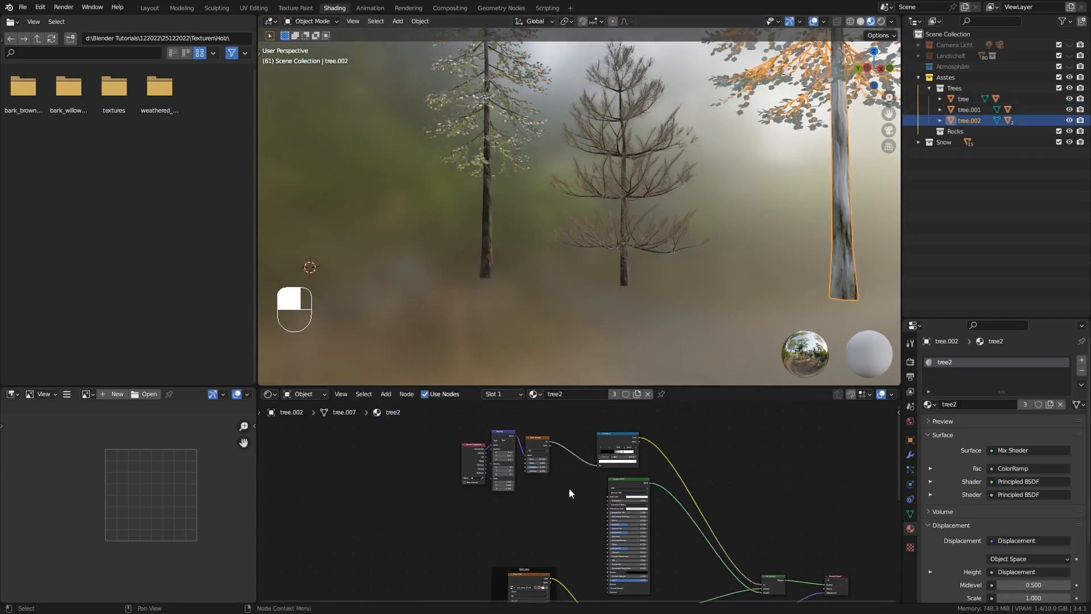
pyautogui.moveTo(405, 442); pyautogui.dragTo(671, 536)
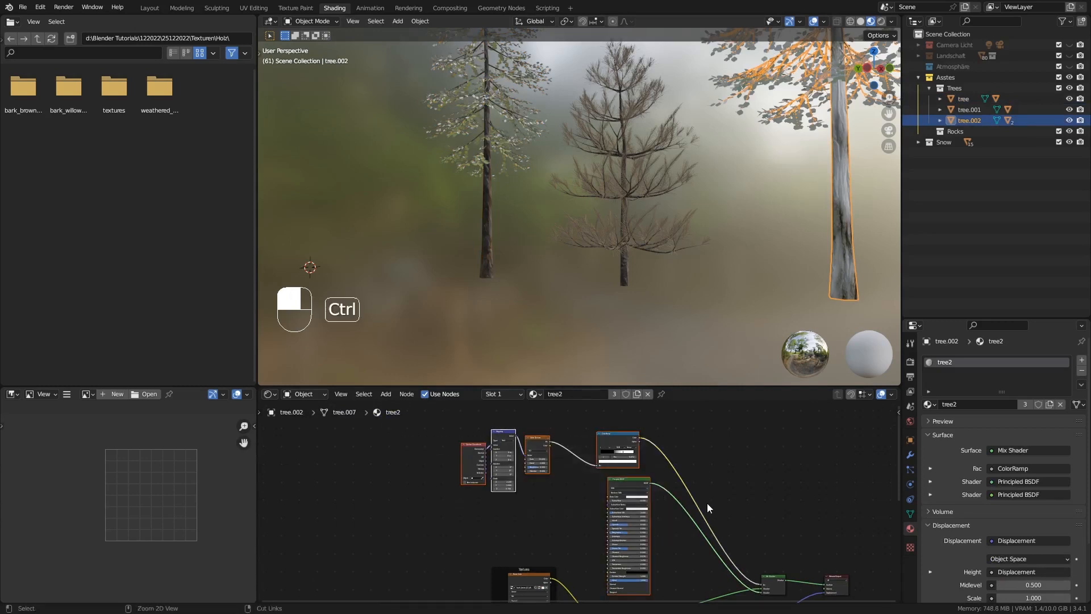
pyautogui.hotkey('ctrl', 'c')
# Select the medium tree's trunk, move its Material Output aside, and paste the snow nodes into the tree1 material
pyautogui.click(489, 248)
pyautogui.moveTo(567, 462); pyautogui.dragTo(552, 428, button='middle')
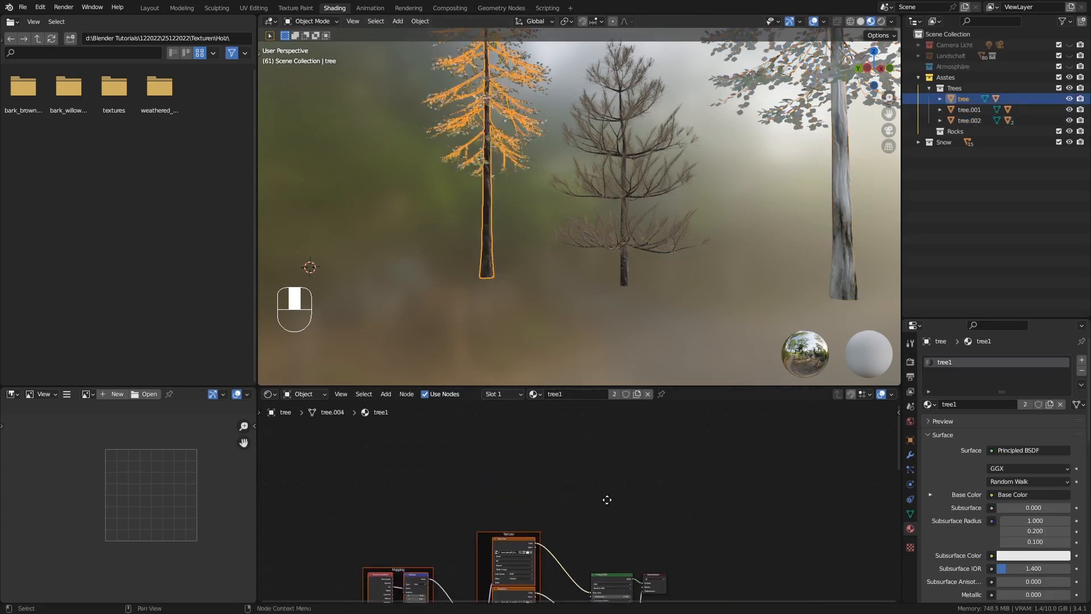
pyautogui.moveTo(606, 499); pyautogui.dragTo(587, 458, button='middle')
pyautogui.moveTo(643, 549); pyautogui.dragTo(815, 543)
pyautogui.moveTo(618, 458); pyautogui.dragTo(619, 486, button='middle')
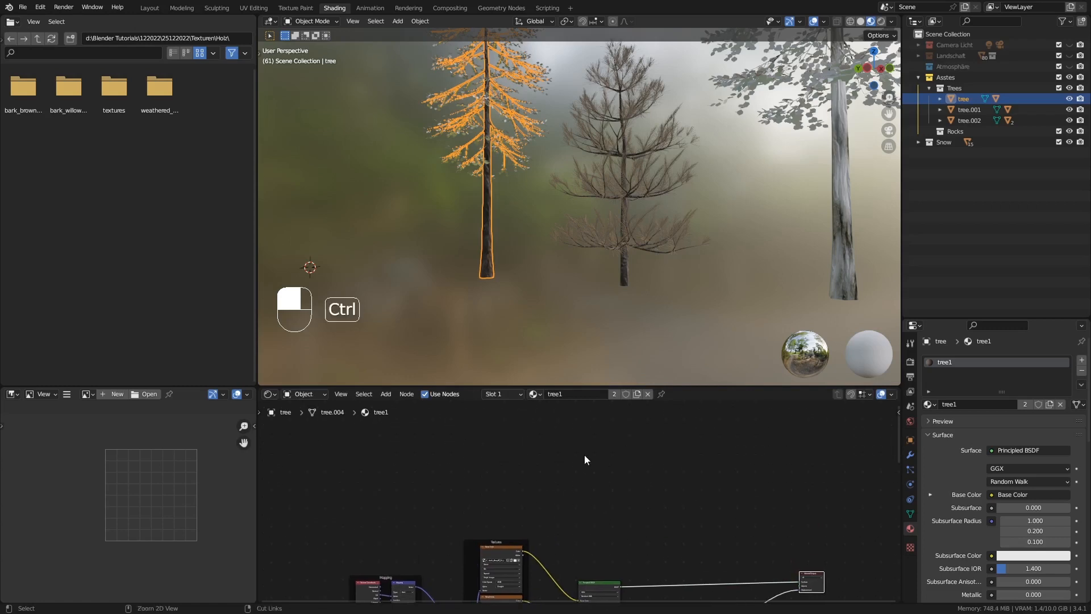
pyautogui.hotkey('ctrl', 'v')
# Insert a Mix Shader between the bark's Principled BSDF and the Material Output in the tree1 material
pyautogui.hotkey('shift', 'a')
pyautogui.moveTo(646, 501)
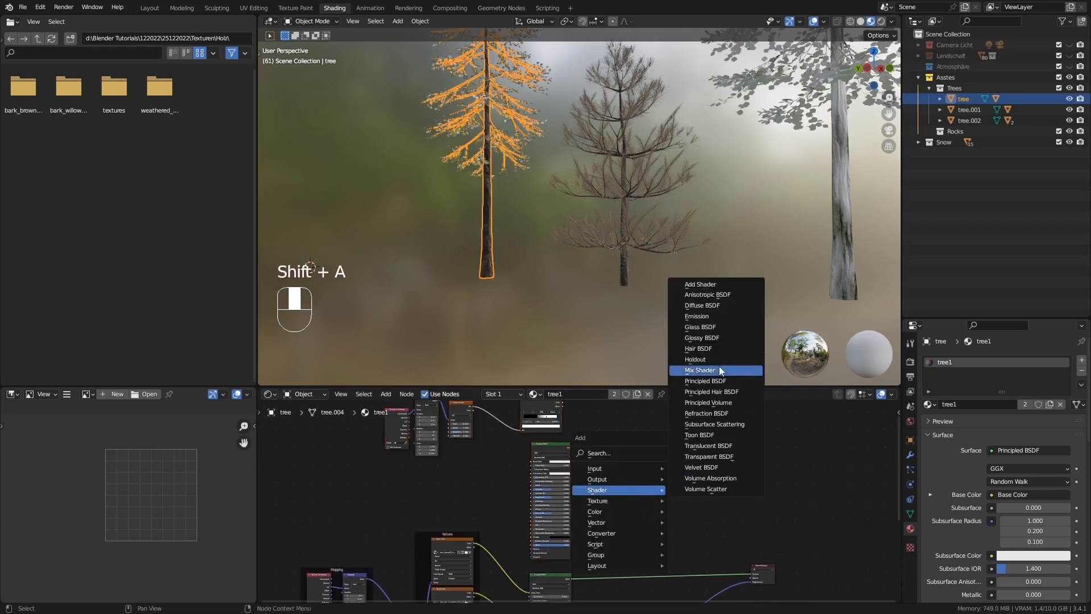
pyautogui.click(739, 370)
pyautogui.click(705, 563)
# Link the snow Principled BSDF to the Mix Shader's second shader input and the ColorRamp's Color to its Fac
pyautogui.moveTo(665, 507); pyautogui.dragTo(624, 495, button='middle')
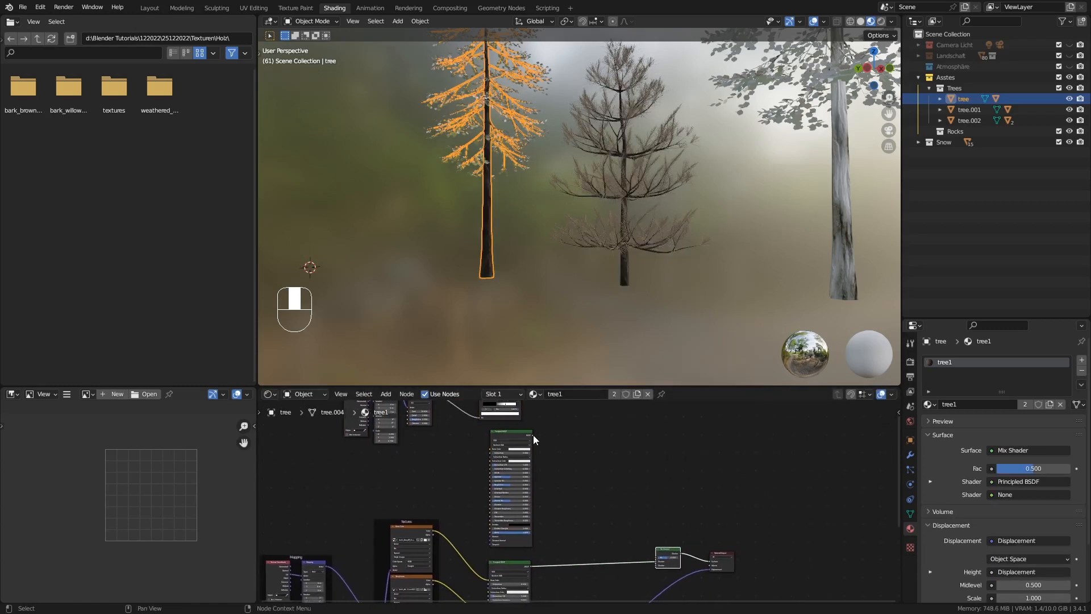
pyautogui.moveTo(533, 435); pyautogui.dragTo(656, 565)
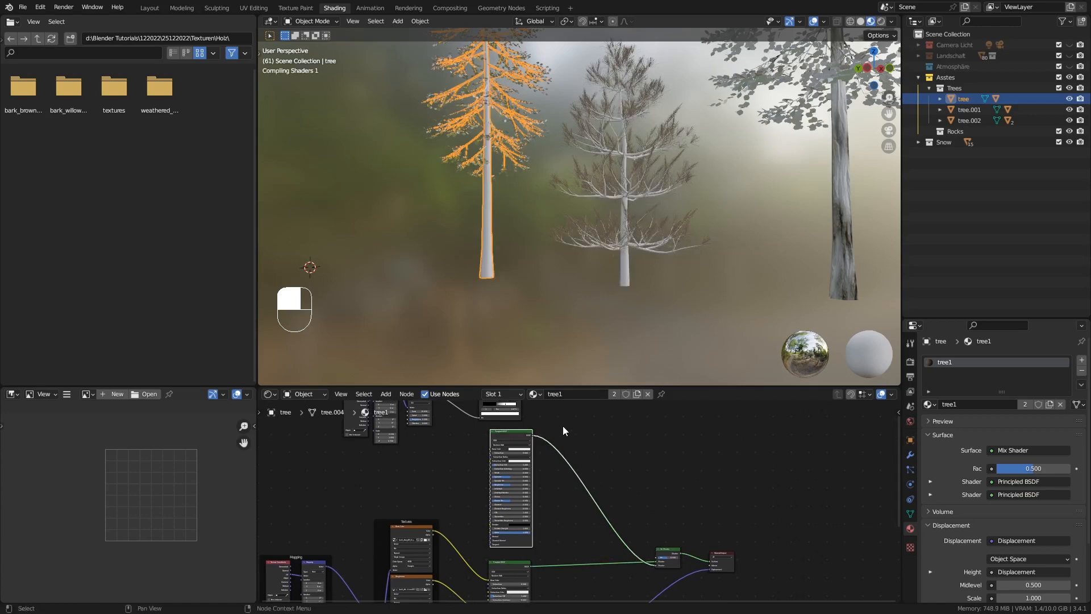
pyautogui.moveTo(563, 425); pyautogui.dragTo(531, 451, button='middle')
pyautogui.moveTo(492, 413); pyautogui.dragTo(628, 562)
# Inspect the snow on the medium tree's bark and branches, and save the file
pyautogui.moveTo(489, 271); pyautogui.dragTo(506, 277, button='middle')
pyautogui.moveTo(588, 278); pyautogui.dragTo(619, 346, button='middle')
pyautogui.moveTo(543, 242); pyautogui.dragTo(639, 324, button='middle')
pyautogui.scroll(4, 552, 152)
pyautogui.moveTo(544, 161); pyautogui.dragTo(633, 186, button='middle')
pyautogui.hotkey('ctrl', 's')
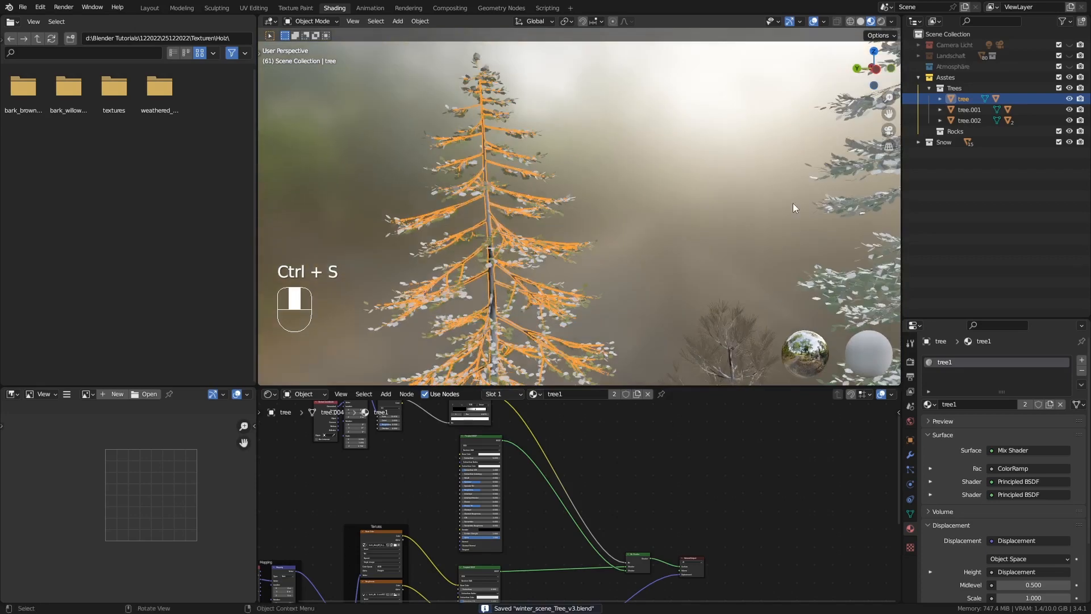
# Add Real Snow at 65% coverage and 0.10 height to the medium tree's branches and to the tallest tree's leaves
pyautogui.press('n')
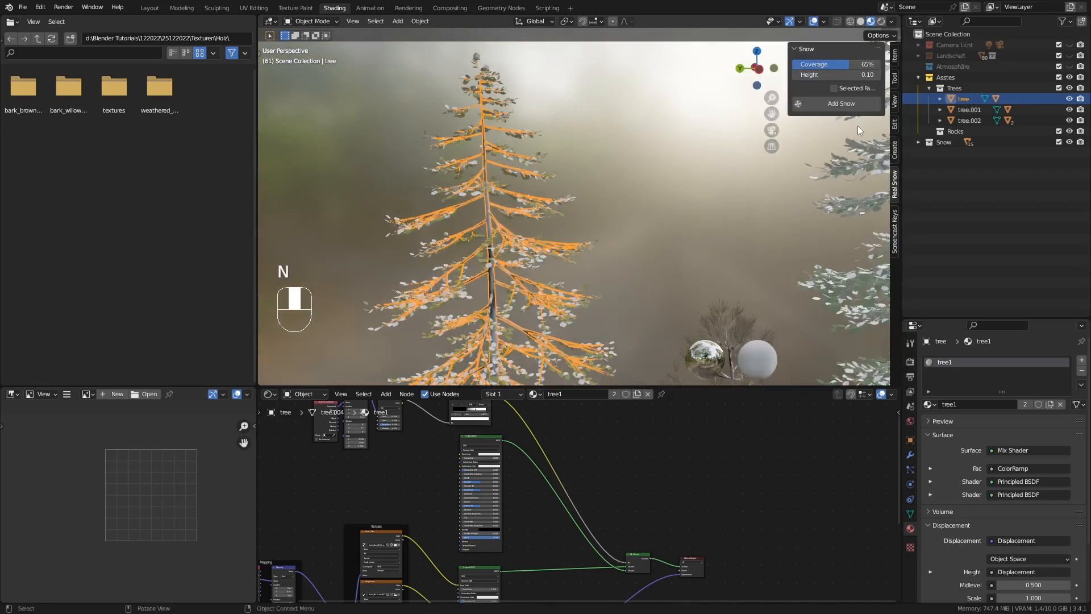
pyautogui.keyDown('ctrl'); pyautogui.moveTo(474, 174); pyautogui.dragTo(476, 164, button='middle'); pyautogui.keyUp('ctrl')
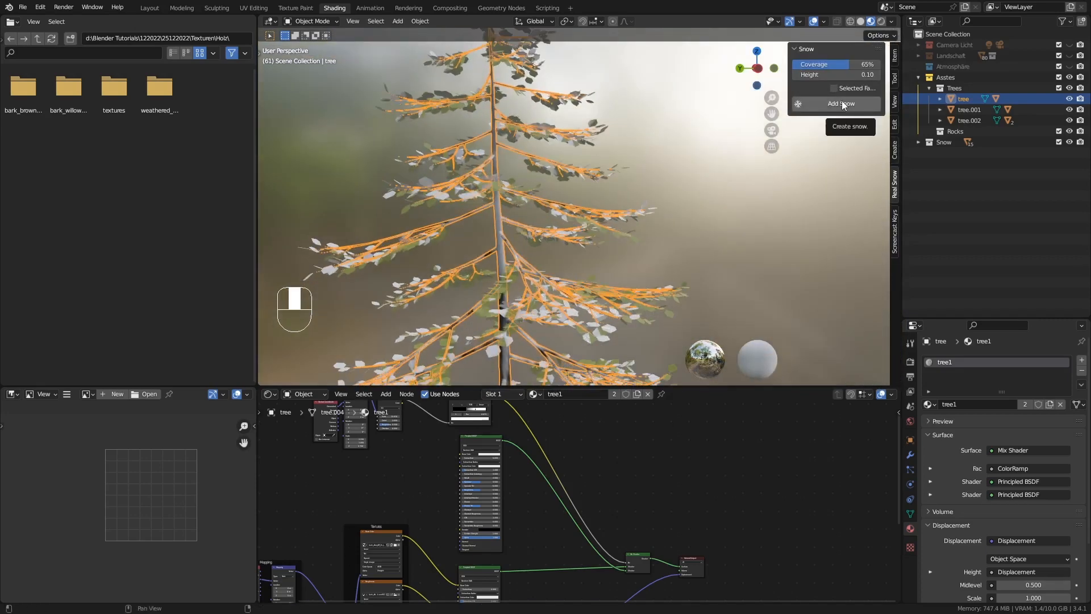
pyautogui.click(843, 104)
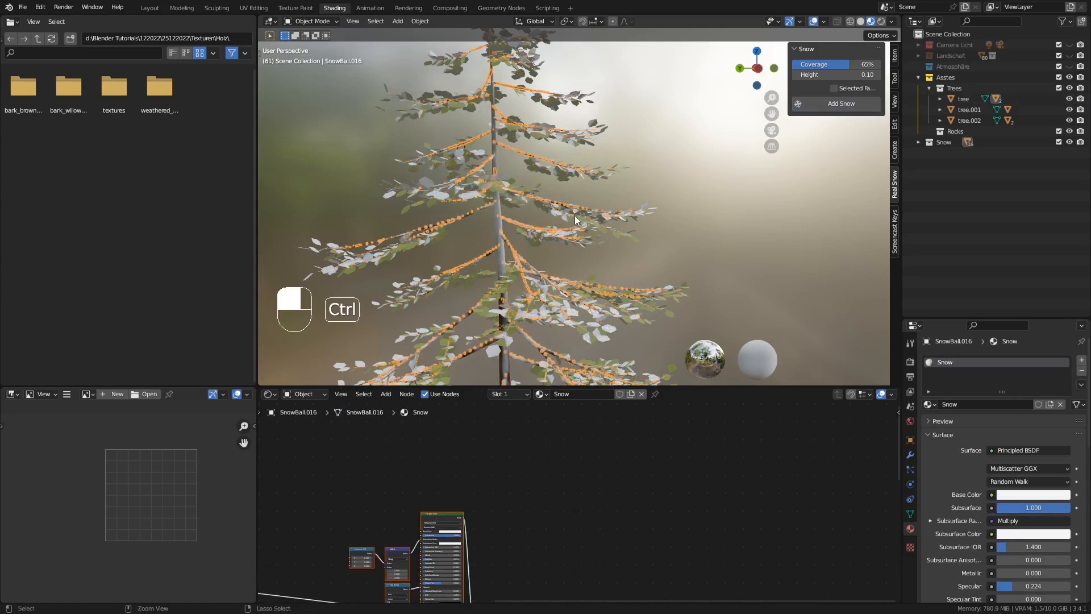
pyautogui.keyDown('ctrl'); pyautogui.moveTo(697, 227); pyautogui.dragTo(426, 213, button='middle'); pyautogui.keyUp('ctrl')
pyautogui.keyDown('shift'); pyautogui.moveTo(671, 227); pyautogui.dragTo(592, 96, button='middle'); pyautogui.keyUp('shift')
pyautogui.click(518, 107)
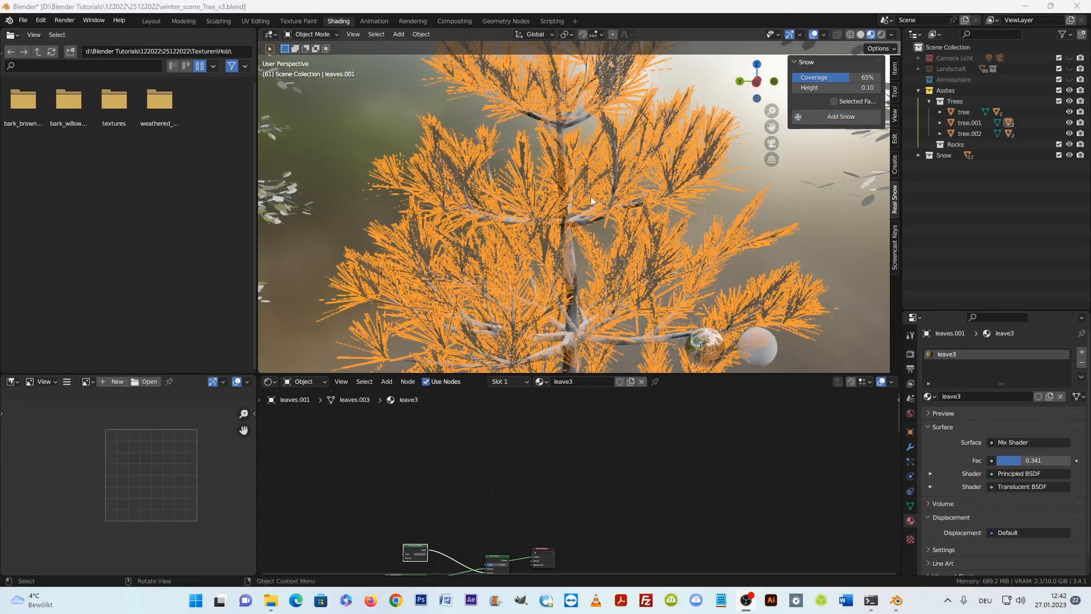
pyautogui.moveTo(591, 196); pyautogui.dragTo(500, 188, button='middle')
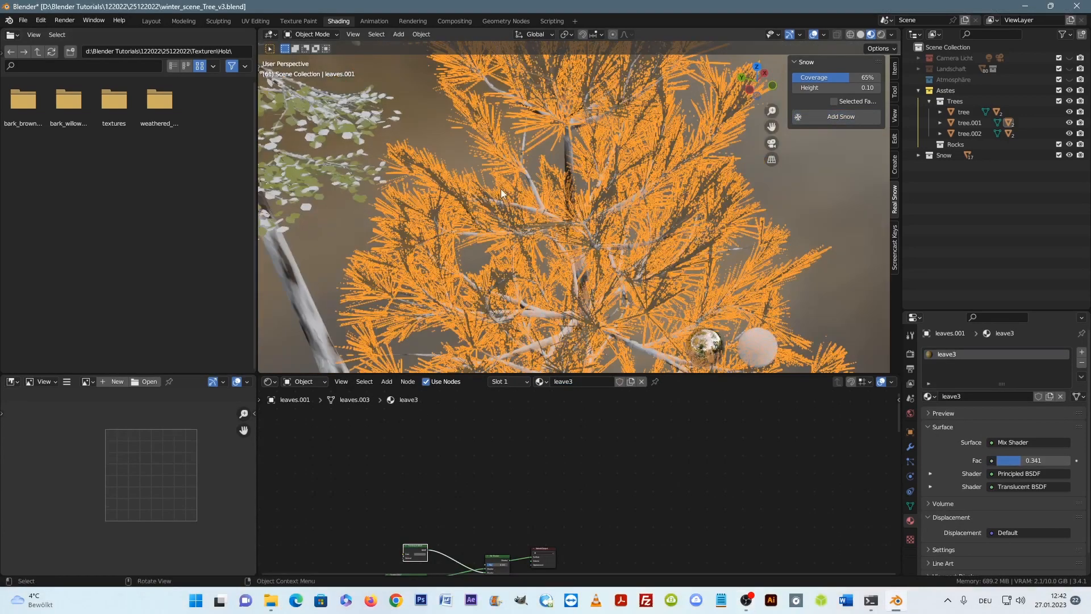
# Enter Edit Mode on the smallest tree's leaves, clear the selection, and circle-select scattered needle patches from several sides
pyautogui.click(895, 181)
pyautogui.press('Tab')
pyautogui.keyDown('ctrl'); pyautogui.moveTo(645, 130); pyautogui.dragTo(650, 166, button='middle'); pyautogui.keyUp('ctrl')
pyautogui.hotkey('alt', 'a')
pyautogui.press('c')
pyautogui.moveTo(649, 162)
pyautogui.mouseDown()
pyautogui.moveTo(659, 181)
pyautogui.moveTo(560, 191)
pyautogui.moveTo(649, 298)
pyautogui.moveTo(529, 276)
pyautogui.mouseUp()
pyautogui.rightClick(515, 264)
pyautogui.moveTo(506, 259)
pyautogui.mouseDown(button='middle')
pyautogui.moveTo(592, 289)
pyautogui.moveTo(600, 219)
pyautogui.moveTo(739, 202)
pyautogui.moveTo(736, 219)
pyautogui.mouseUp(button='middle')
pyautogui.press('c')
pyautogui.moveTo(575, 99)
pyautogui.mouseDown()
pyautogui.moveTo(586, 251)
pyautogui.moveTo(632, 287)
pyautogui.mouseUp()
pyautogui.rightClick(653, 297)
pyautogui.keyDown('shift'); pyautogui.moveTo(656, 299); pyautogui.dragTo(584, 232, button='middle'); pyautogui.keyUp('shift')
pyautogui.scroll(-1, 586, 232)
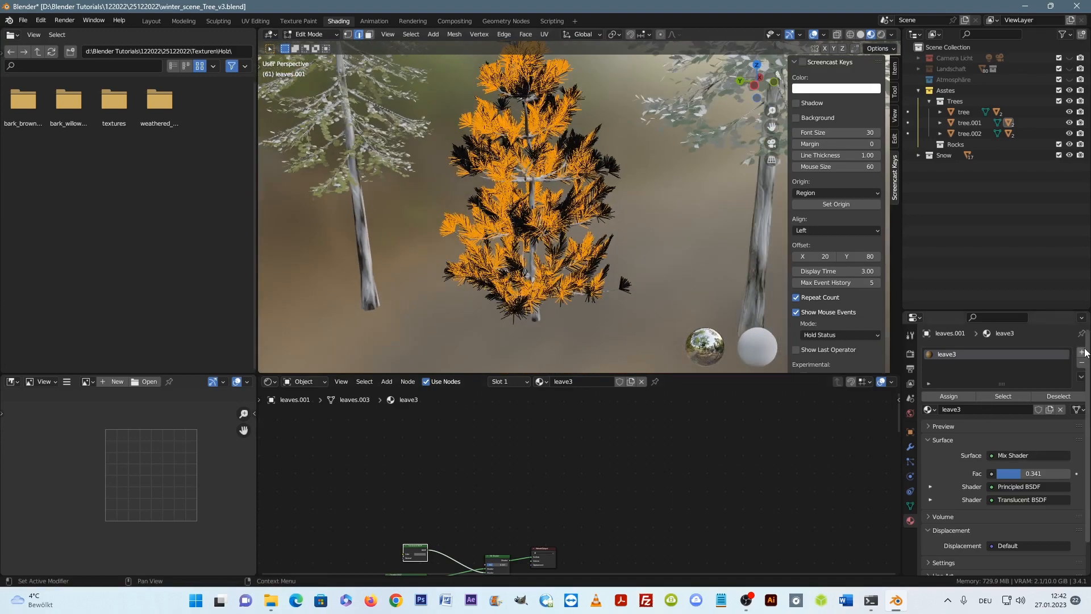
# Add a second material slot with the Snow material for the smallest tree's selected needles and return to Object Mode
pyautogui.click(1082, 353)
pyautogui.click(932, 427)
pyautogui.click(946, 484)
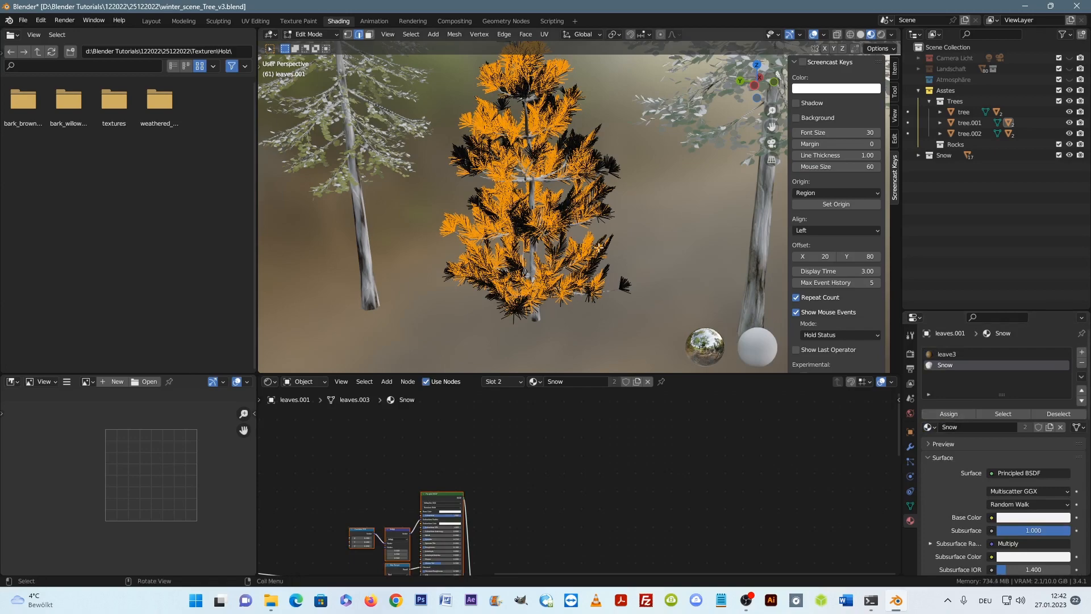
pyautogui.moveTo(599, 248); pyautogui.dragTo(568, 238, button='middle')
pyautogui.press('Tab')
# Examine the smallest tree's needles up close and compare all three trees from a distance
pyautogui.click(617, 274)
pyautogui.moveTo(617, 274); pyautogui.dragTo(545, 171, button='middle')
pyautogui.scroll(2, 596, 161)
pyautogui.click(561, 250)
pyautogui.press('Tab')
pyautogui.press('Tab')
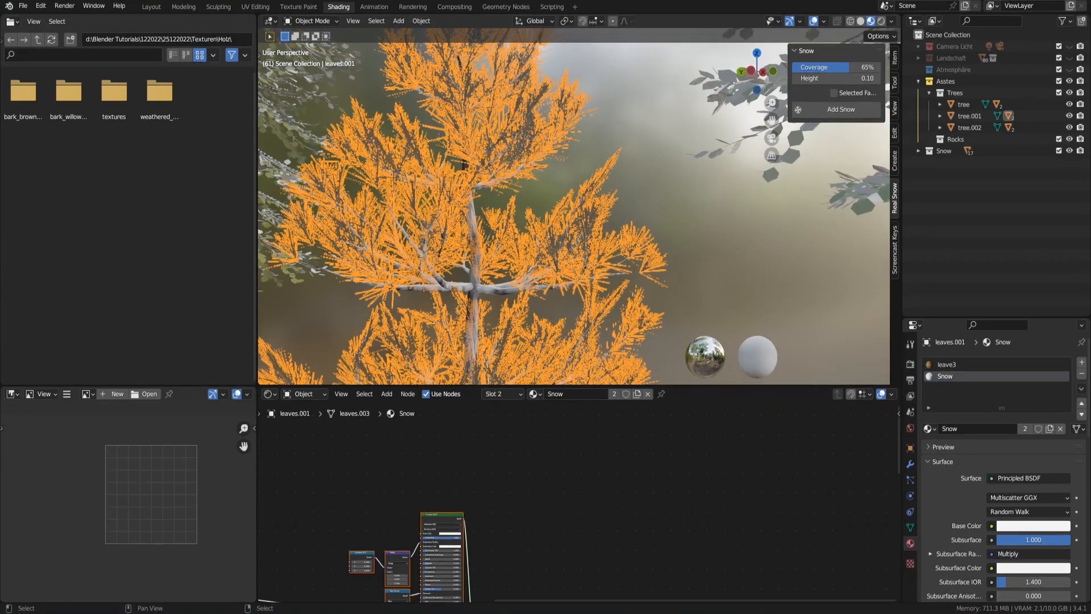
pyautogui.moveTo(476, 241); pyautogui.dragTo(538, 196, button='middle')
pyautogui.scroll(5, 538, 196)
pyautogui.moveTo(558, 156); pyautogui.dragTo(623, 241, button='middle')
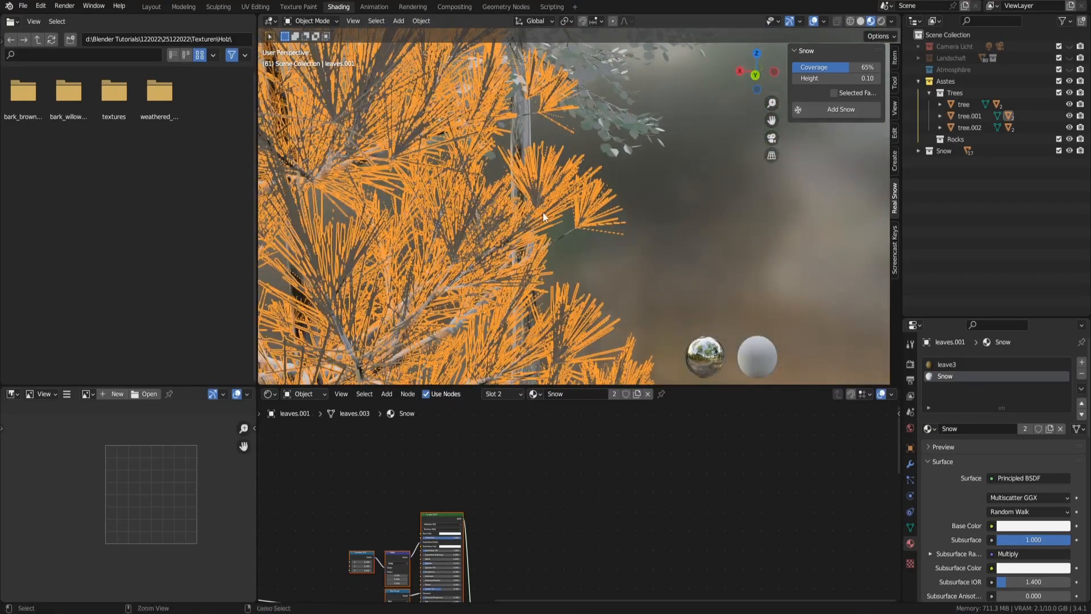
pyautogui.scroll(-8, 543, 212)
pyautogui.moveTo(468, 234); pyautogui.dragTo(607, 249, button='middle')
pyautogui.press('h')
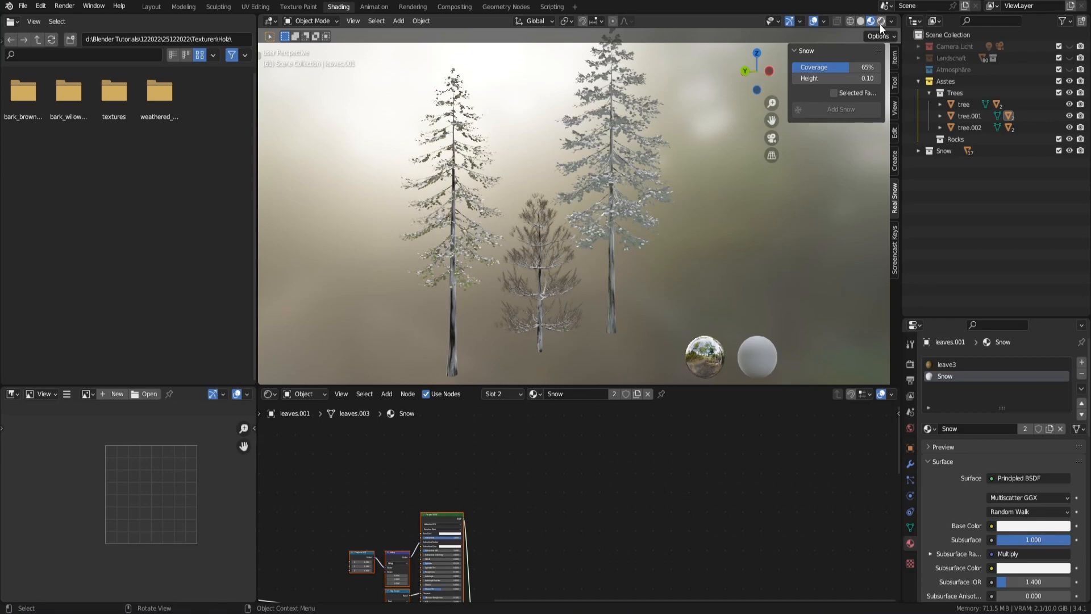
# Switch the viewport to Rendered shading and inspect the three snowy trees
pyautogui.click(881, 22)
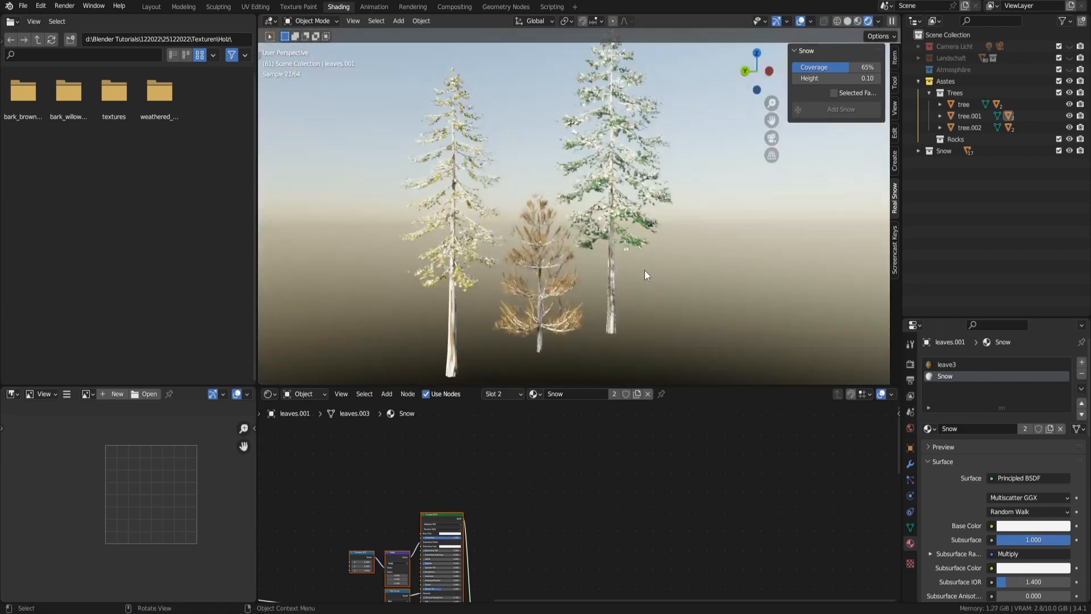
pyautogui.moveTo(634, 275)
pyautogui.mouseDown(button='middle')
pyautogui.moveTo(381, 264)
pyautogui.moveTo(373, 278)
pyautogui.moveTo(616, 280)
pyautogui.mouseUp(button='middle')
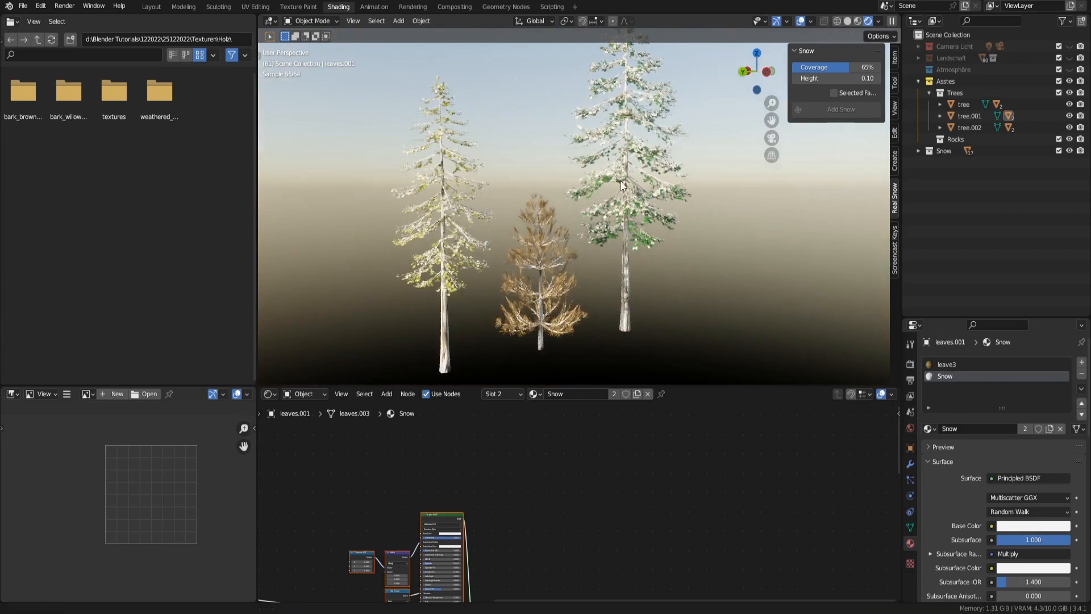
pyautogui.moveTo(621, 181); pyautogui.dragTo(641, 295, button='middle')
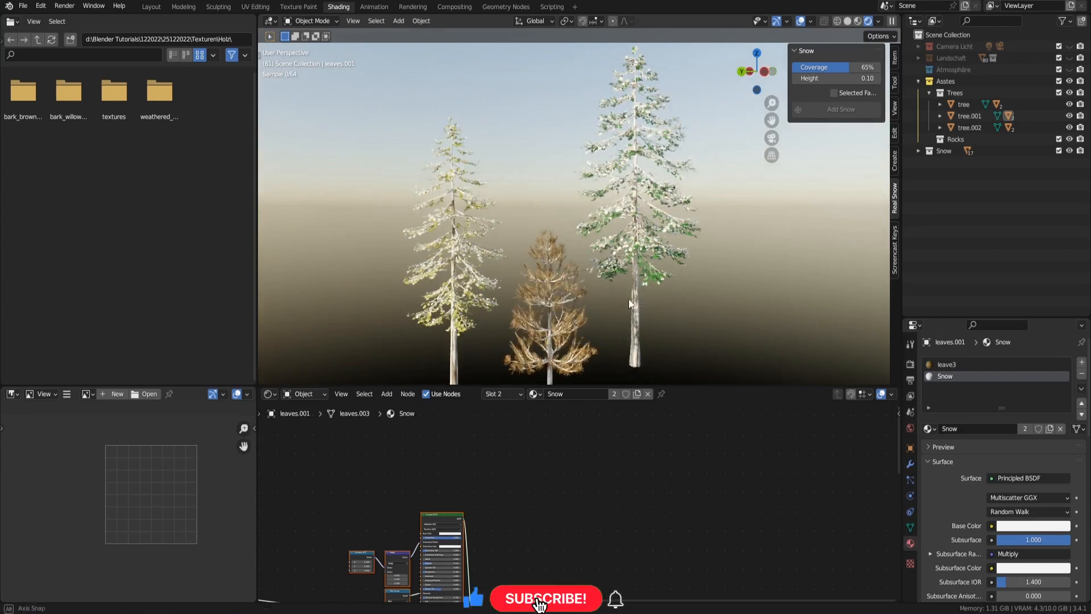
pyautogui.moveTo(629, 299); pyautogui.dragTo(629, 299, button='middle')
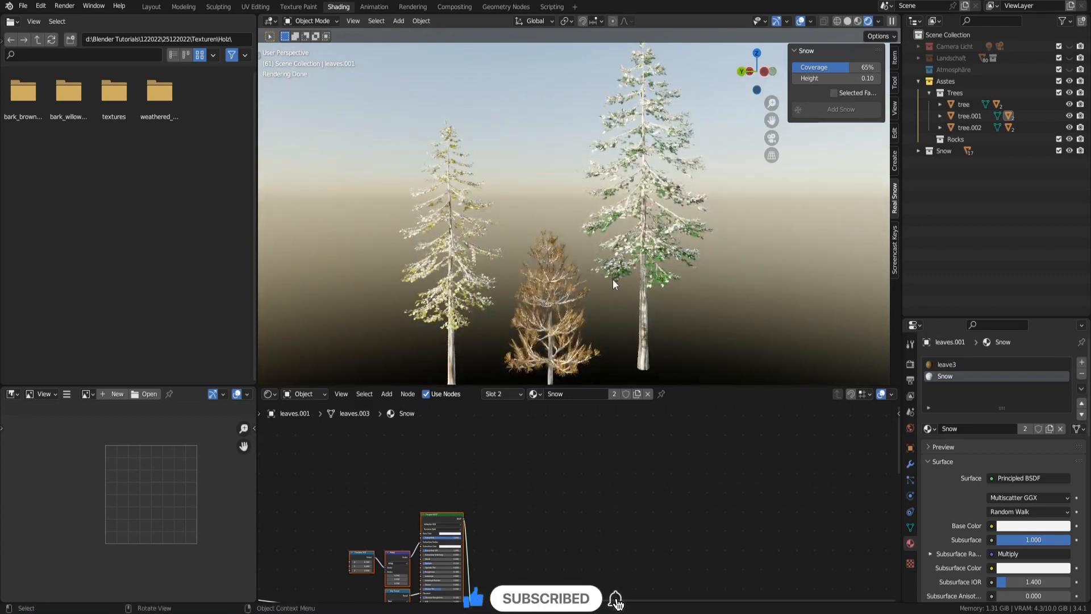